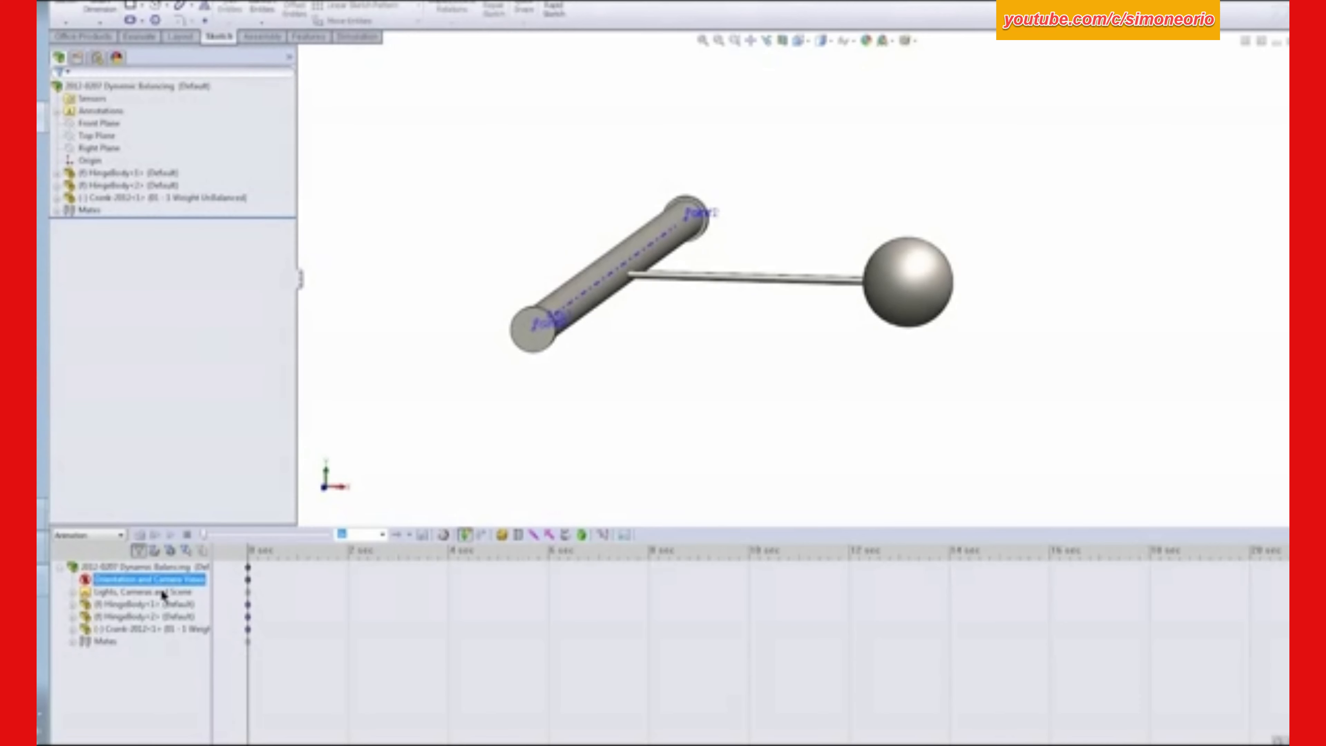
- Examine the two hinge mates of the motion study on the crank shaft
left_click(73, 641)
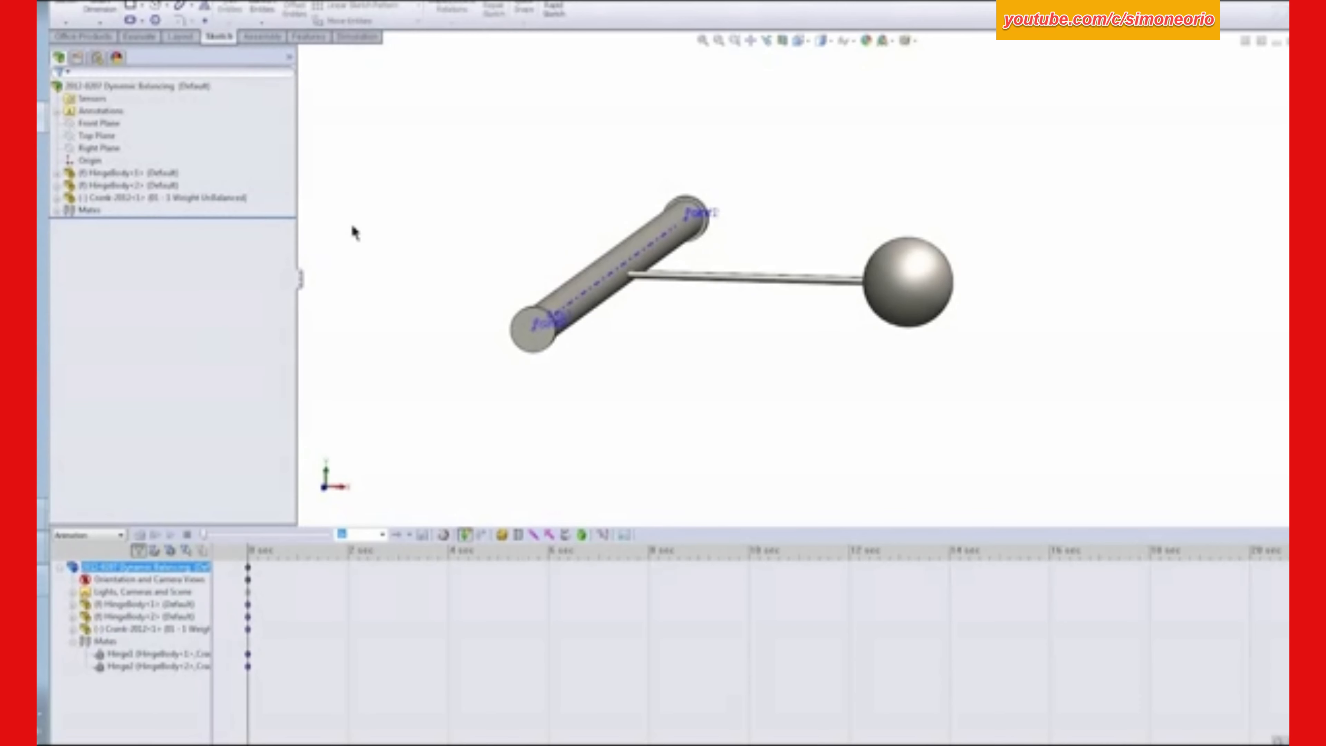
left_click(145, 653)
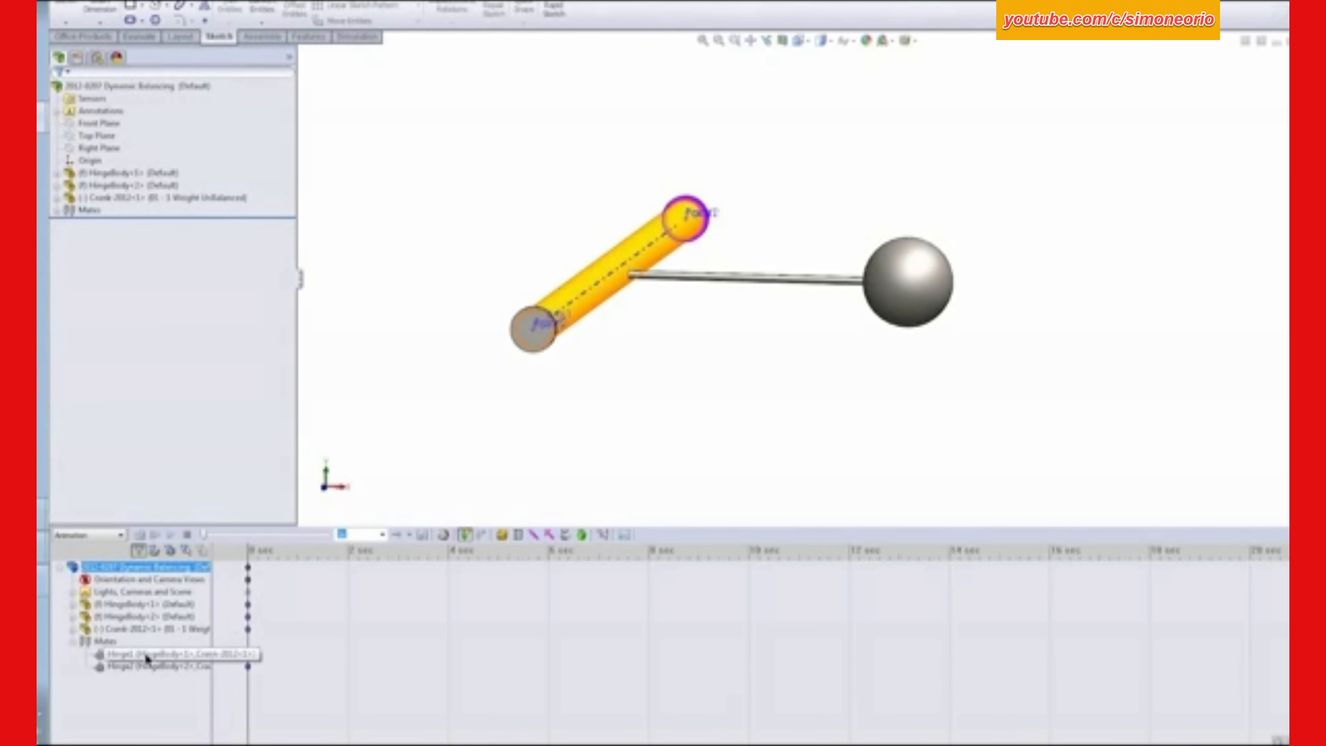
middle_click_drag(790, 221, 741, 234)
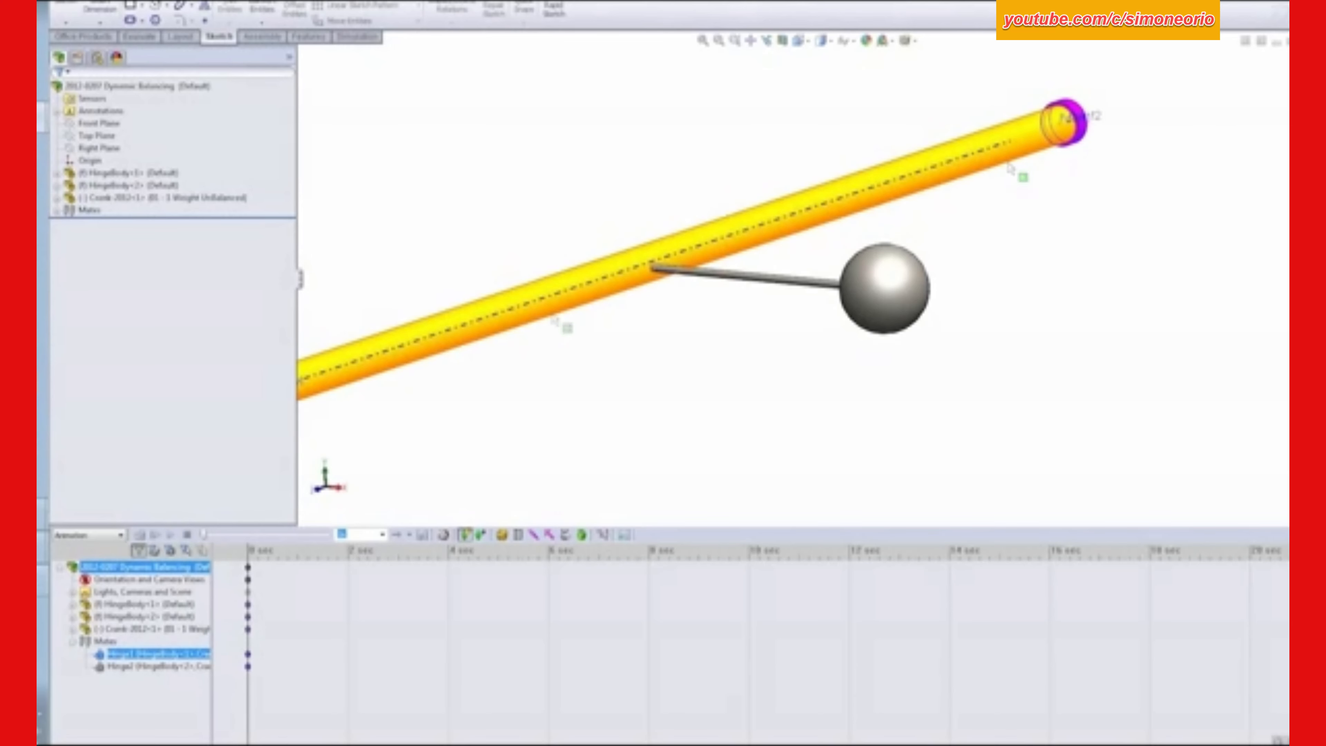
scroll(637, 391, "up", 2)
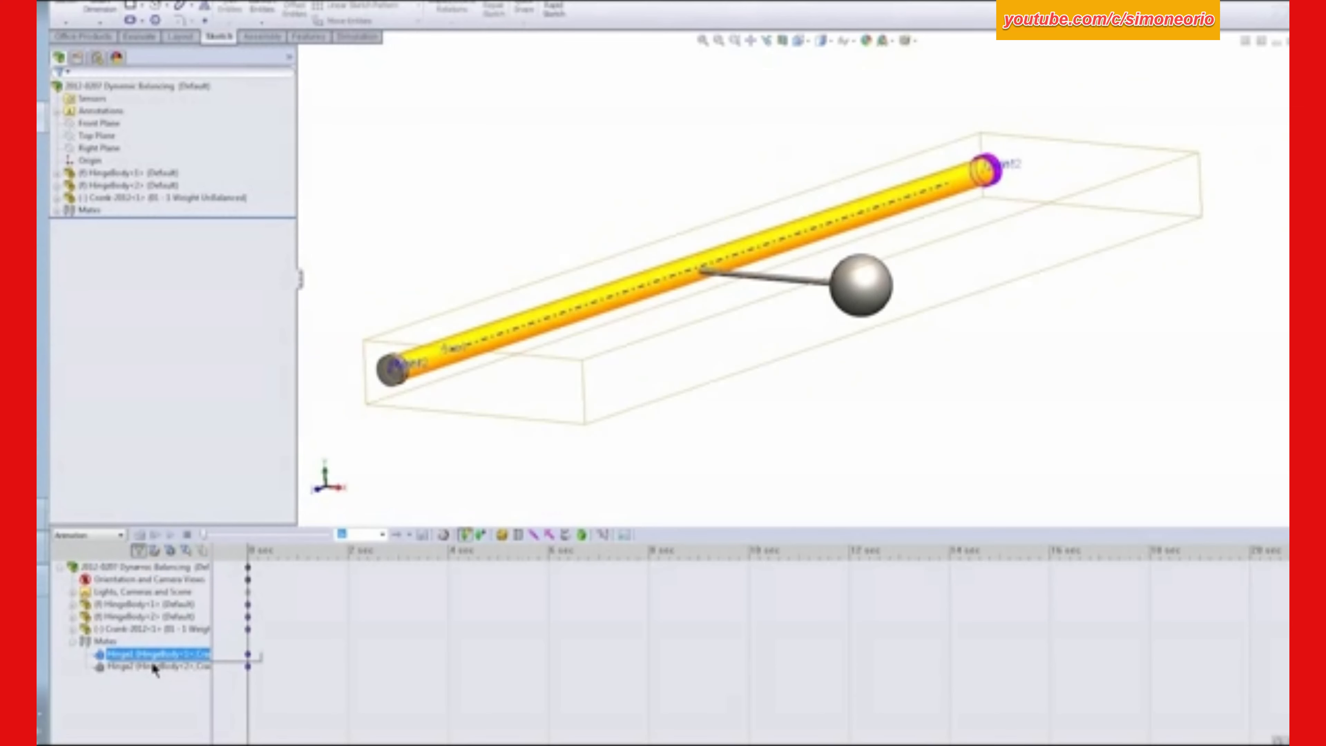
left_click(144, 667)
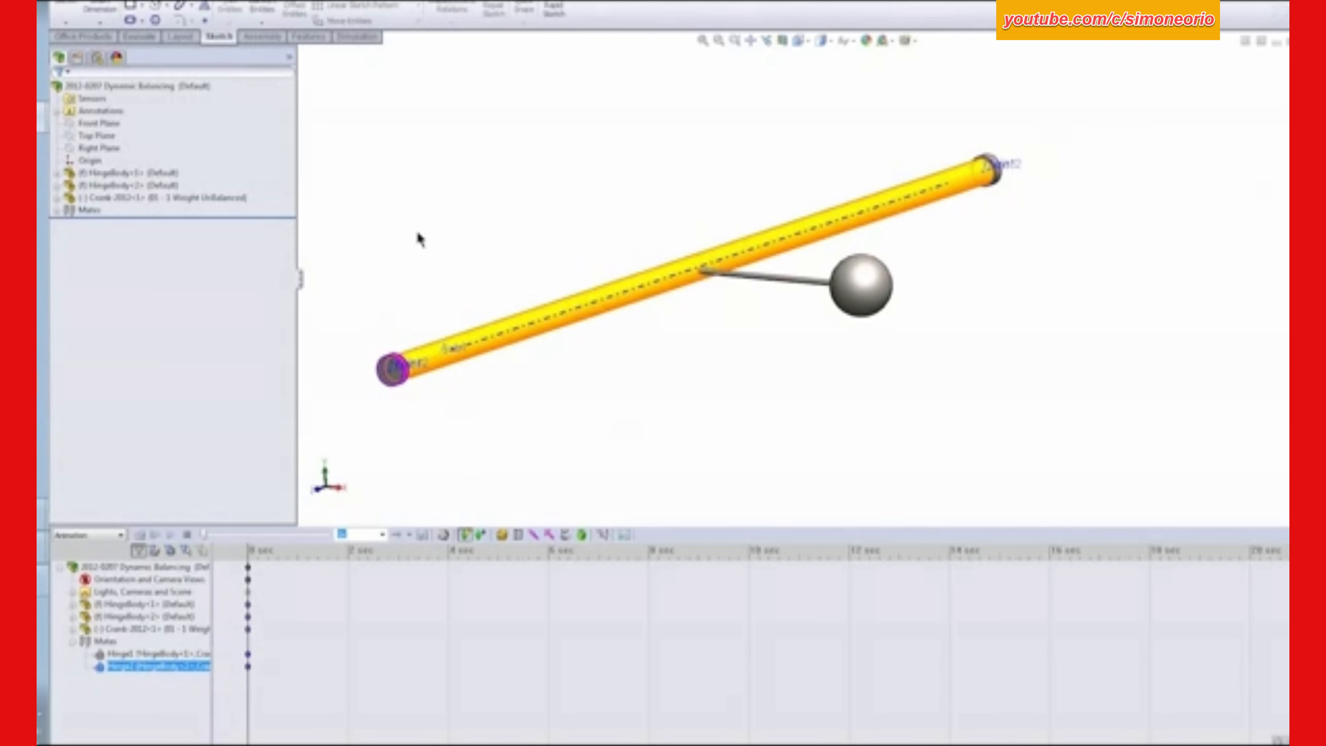
left_click(585, 443)
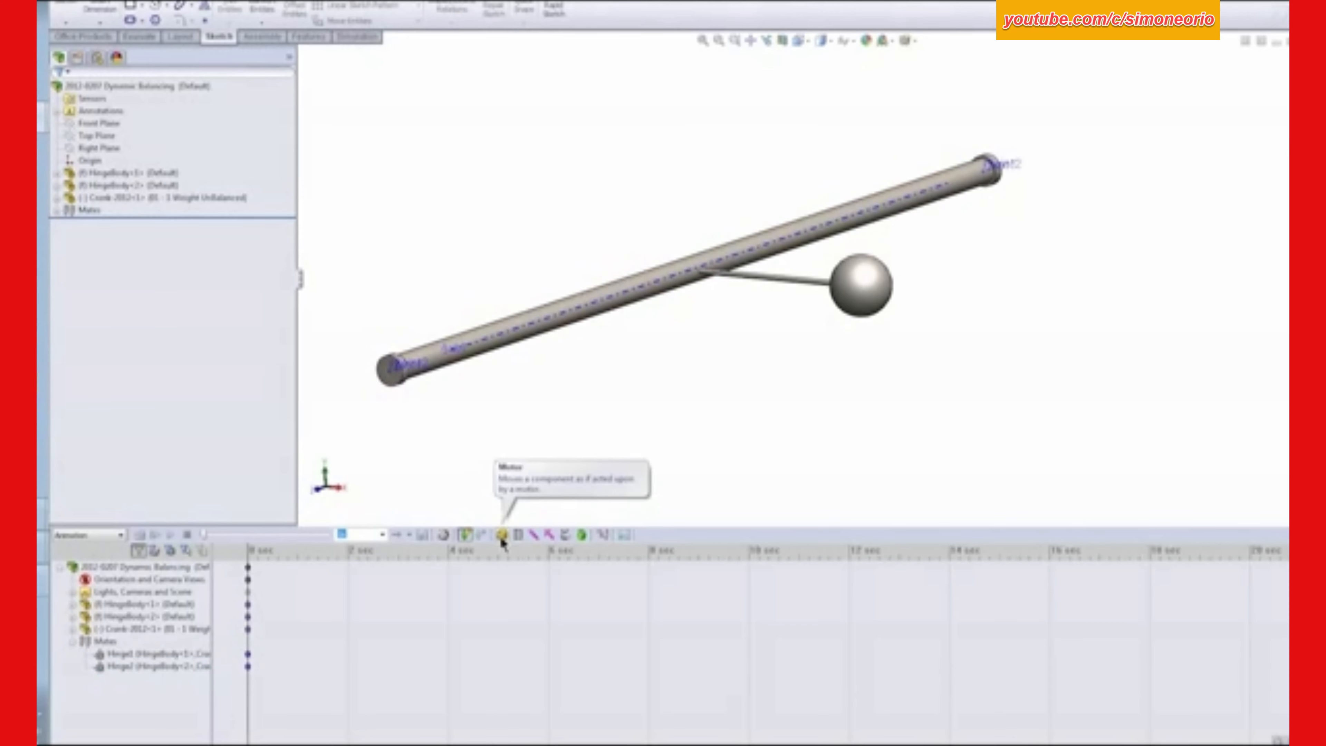
- Add a rotary motor on the crank shaft's cylindrical face with a constant speed of 60 RPM
left_click(501, 535)
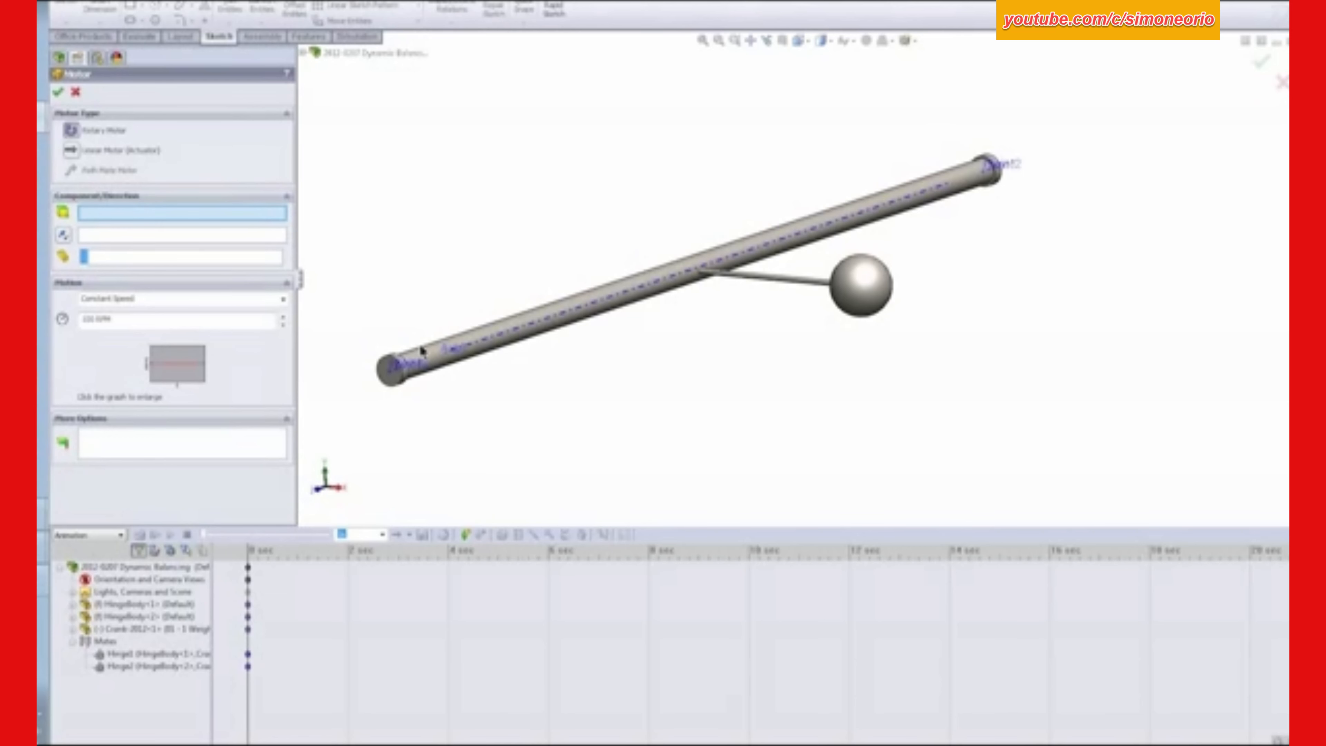
left_click(427, 354)
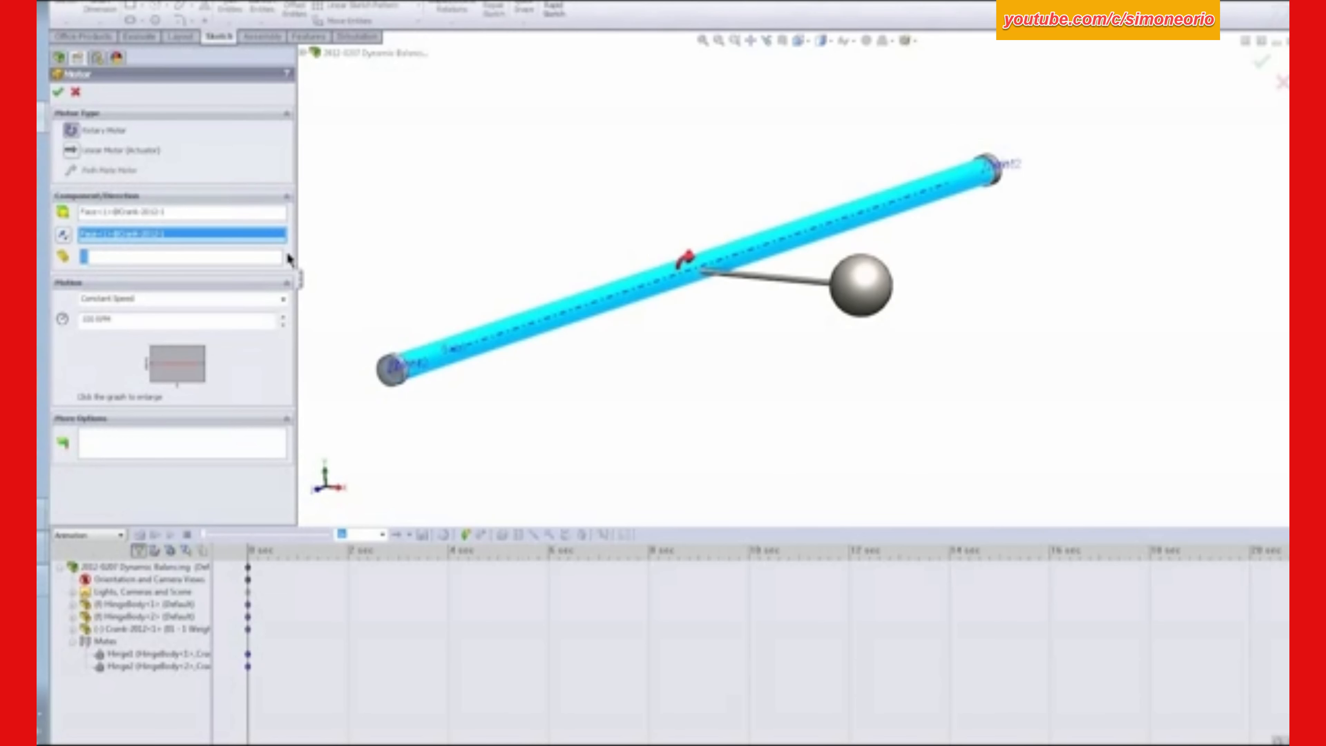
left_click(282, 299)
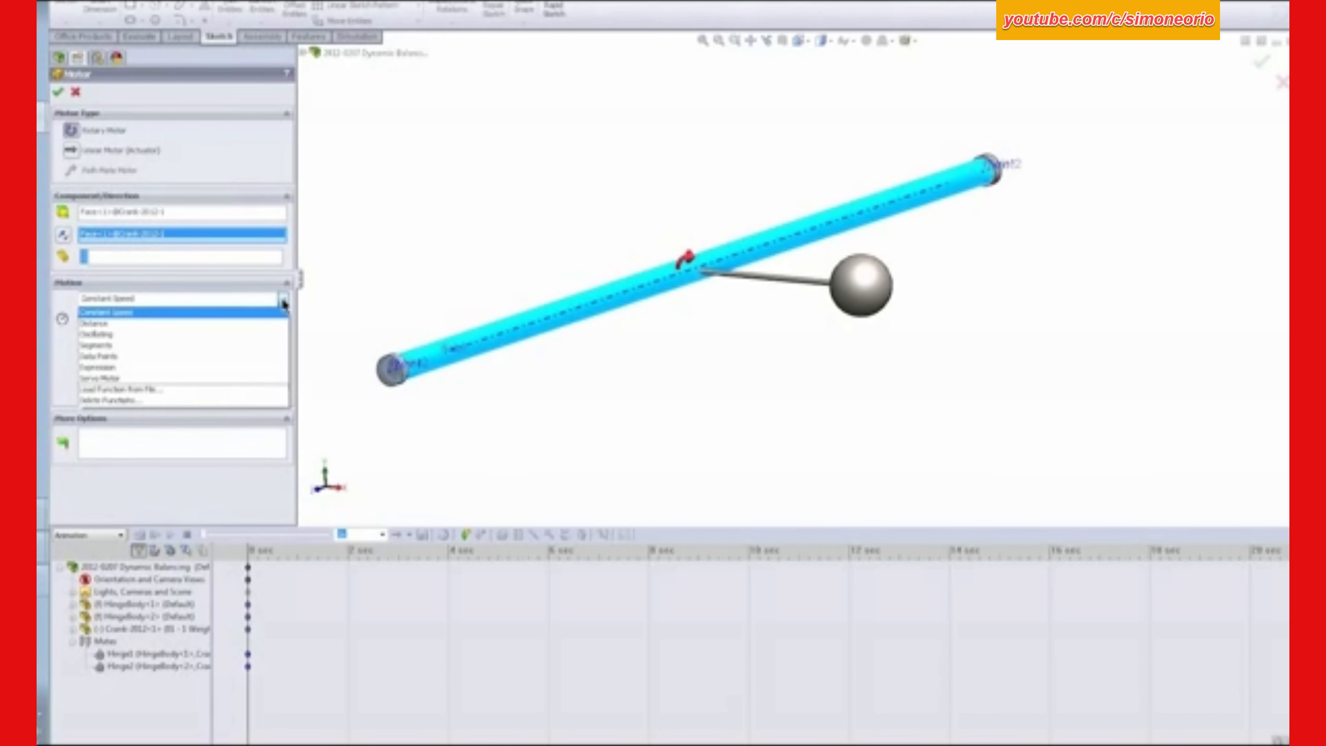
left_click(149, 313)
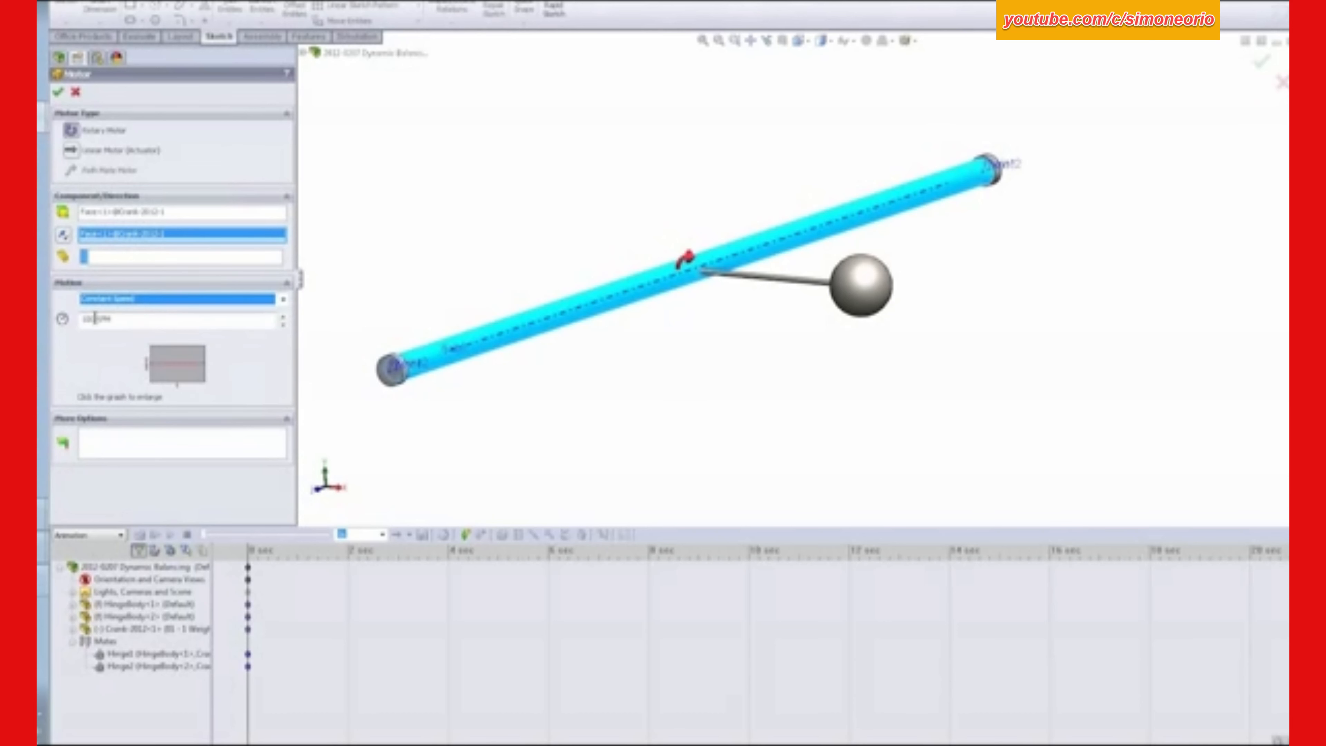
left_click(87, 319)
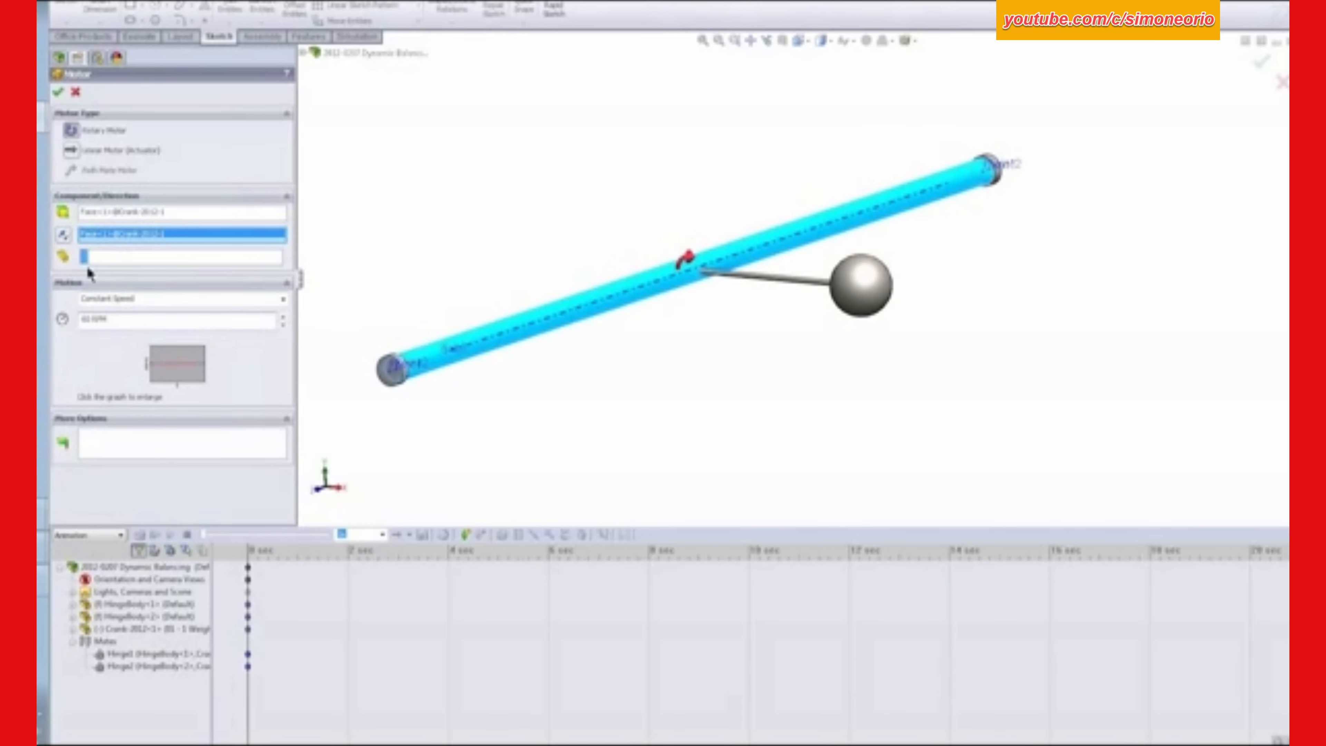
left_click(58, 91)
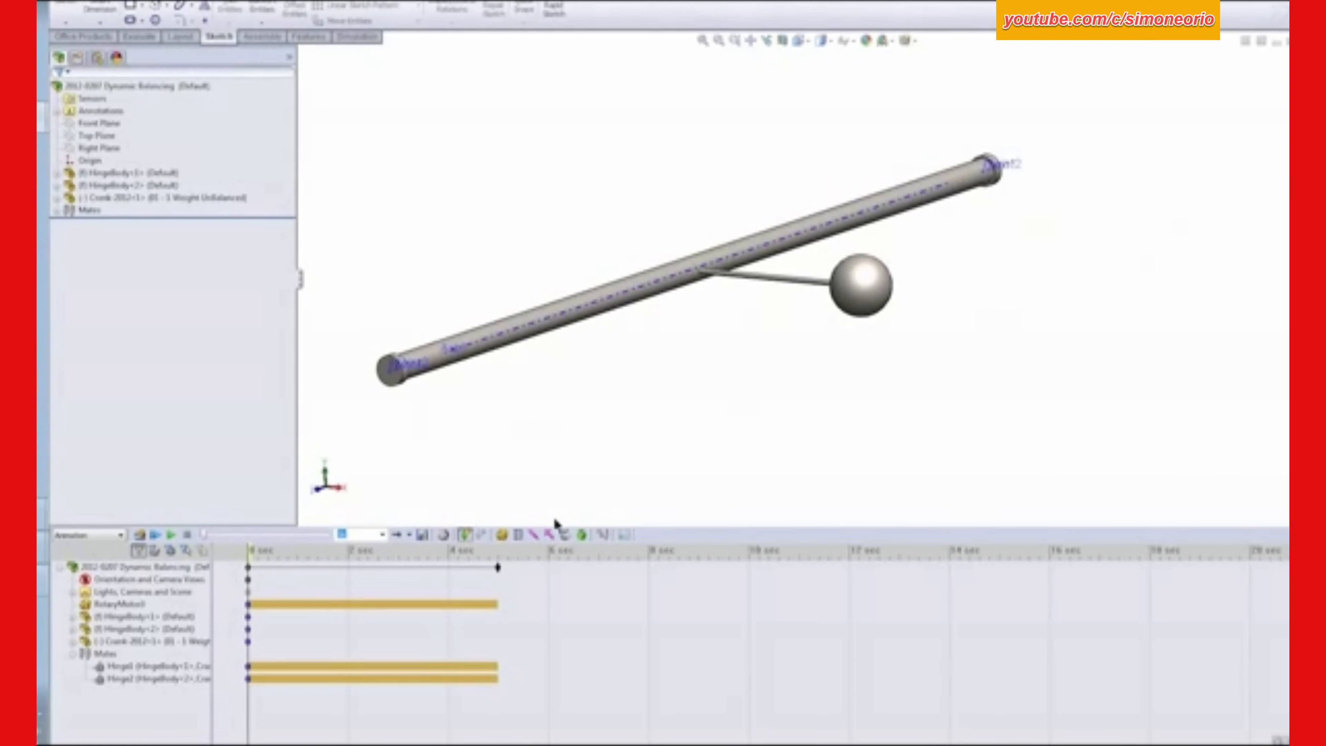
- Shorten the motion study to 1 second and set its type to Motion Analysis
left_click(498, 570)
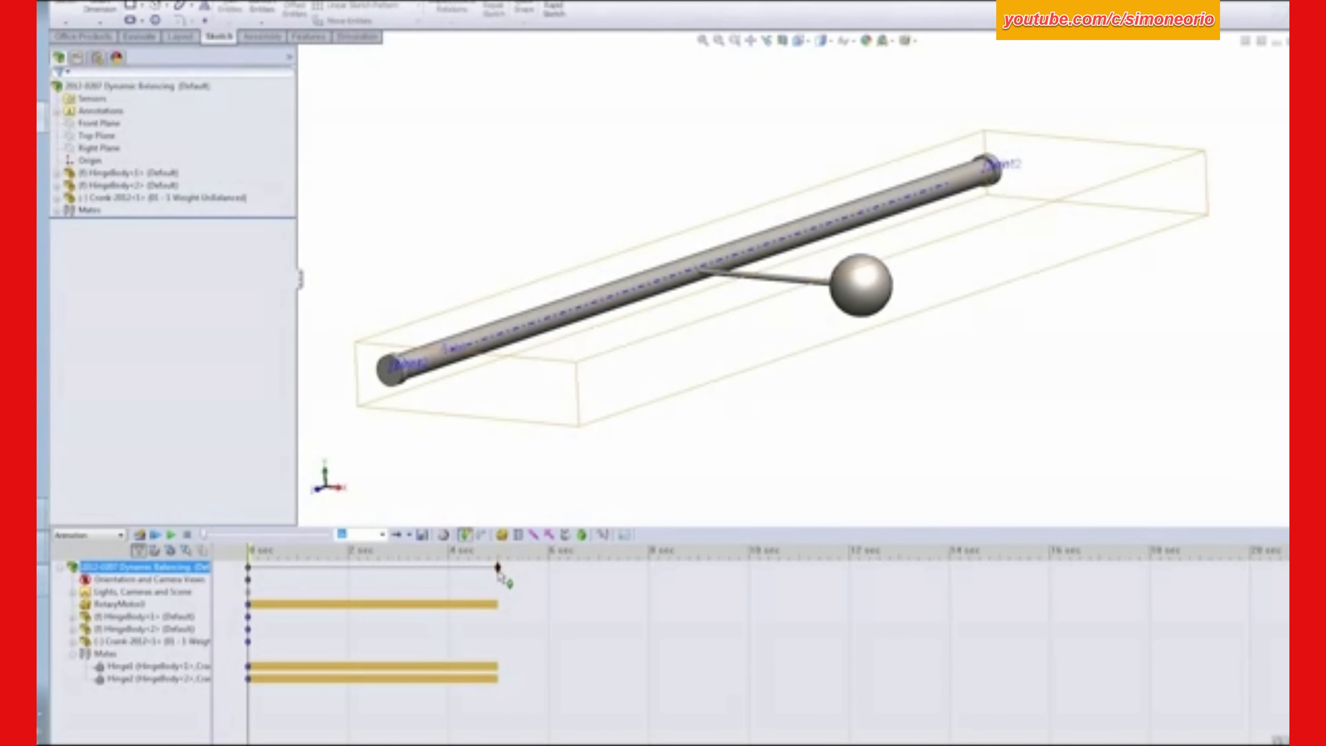
left_click_drag(499, 573, 298, 580)
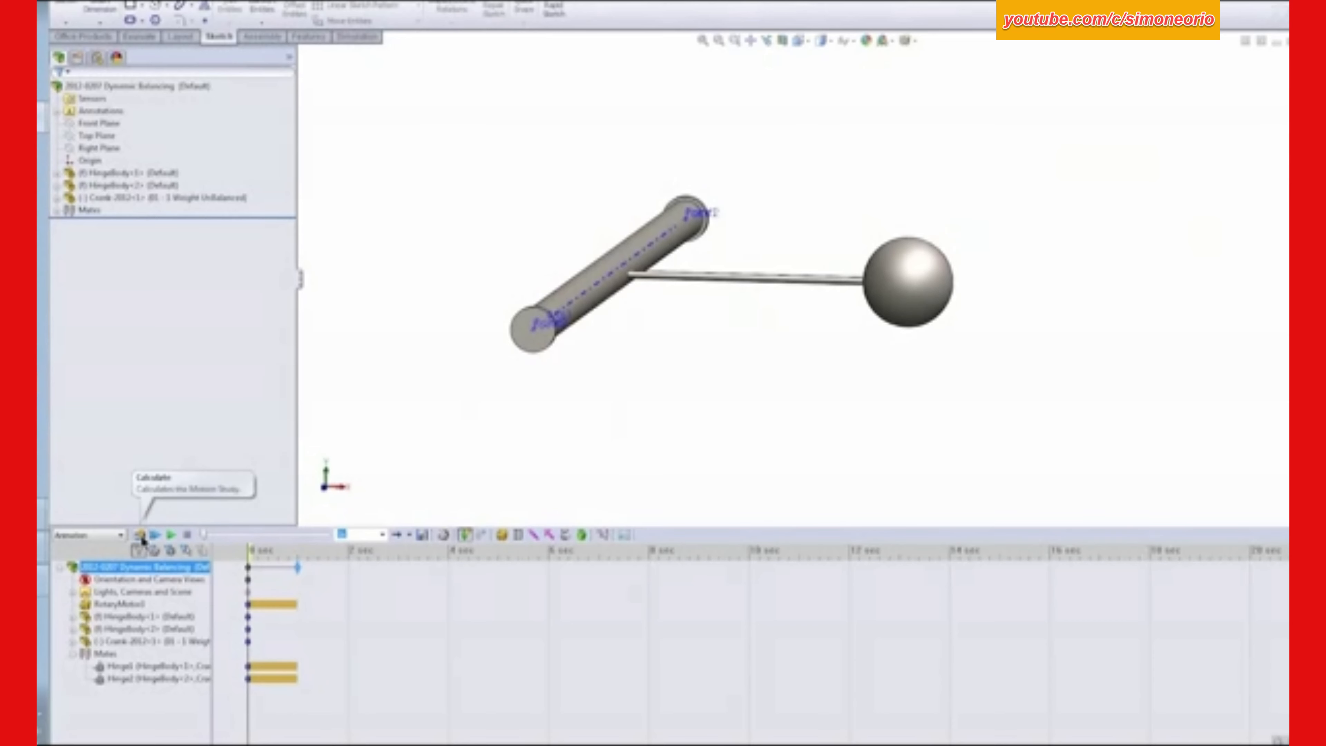
left_click(120, 535)
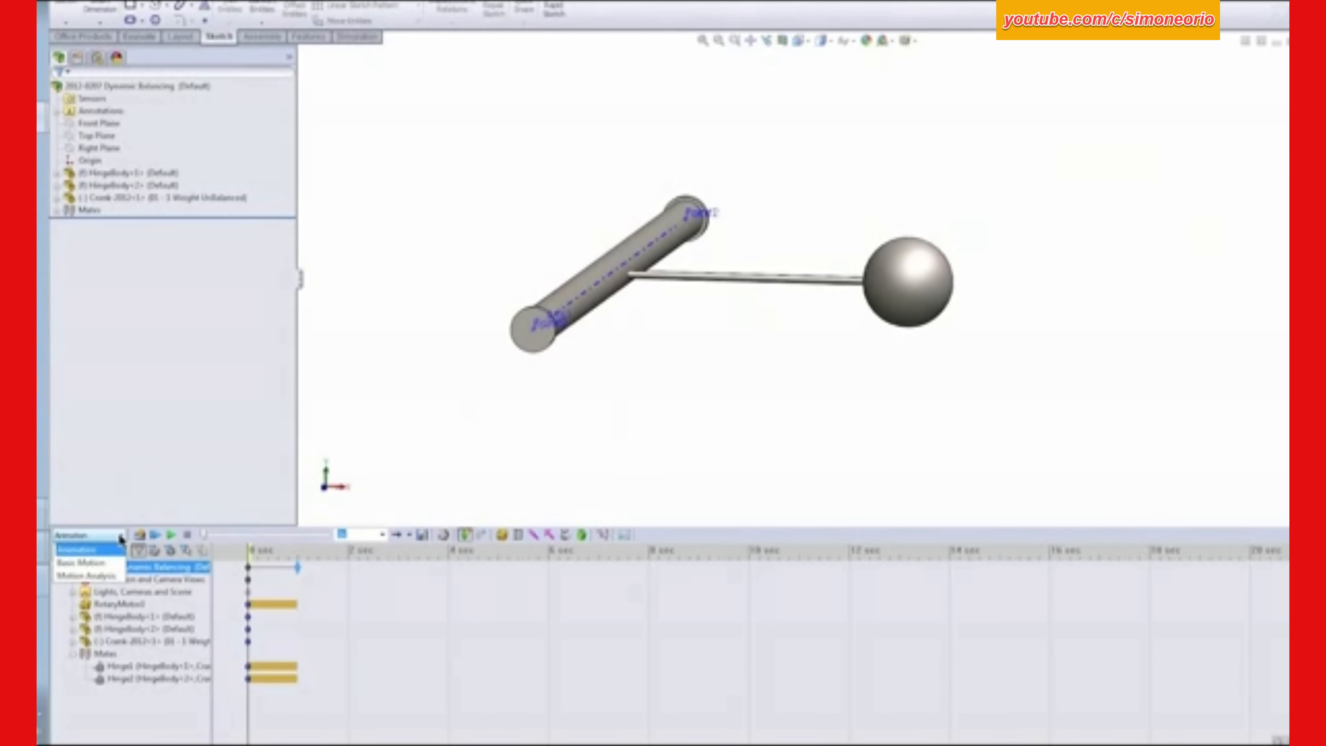
left_click(116, 577)
left_click(375, 433)
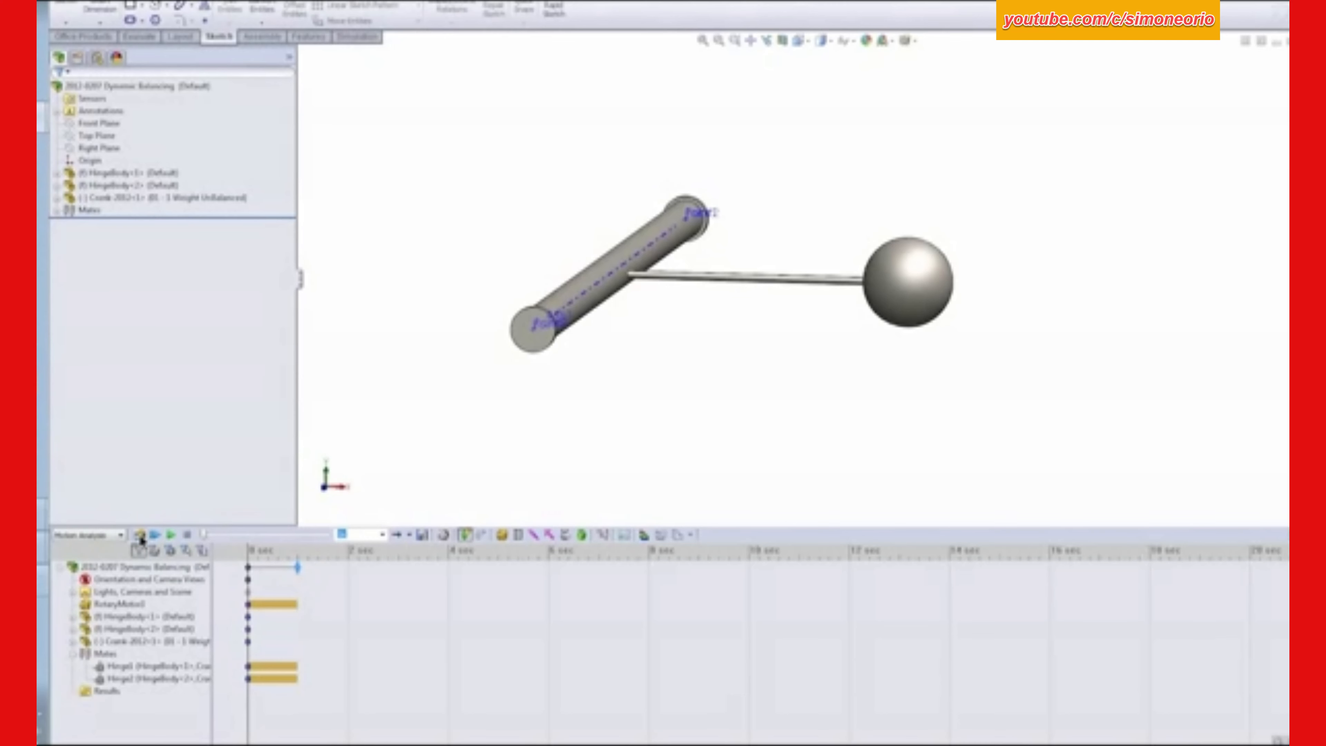
- Calculate the motion study and enlarge the time scale so the study spans most of the timeline
left_click(140, 535)
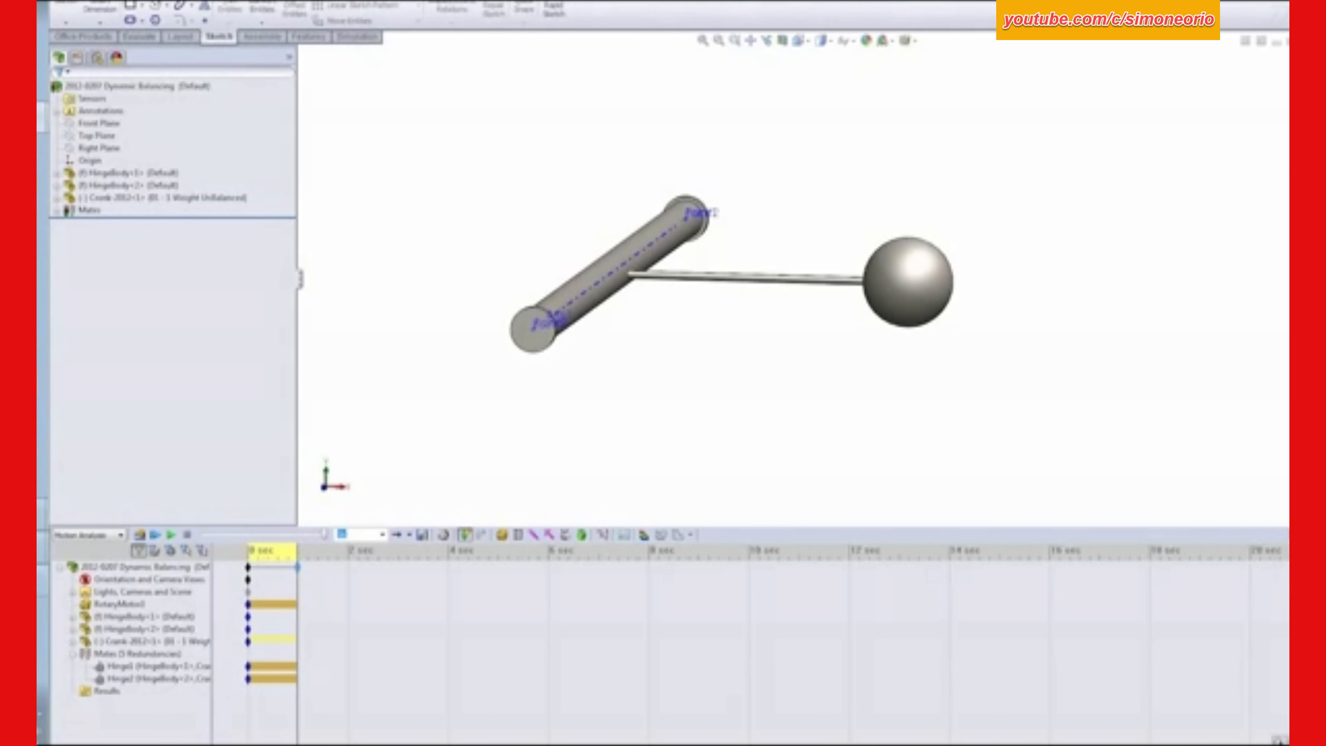
left_click(1278, 740)
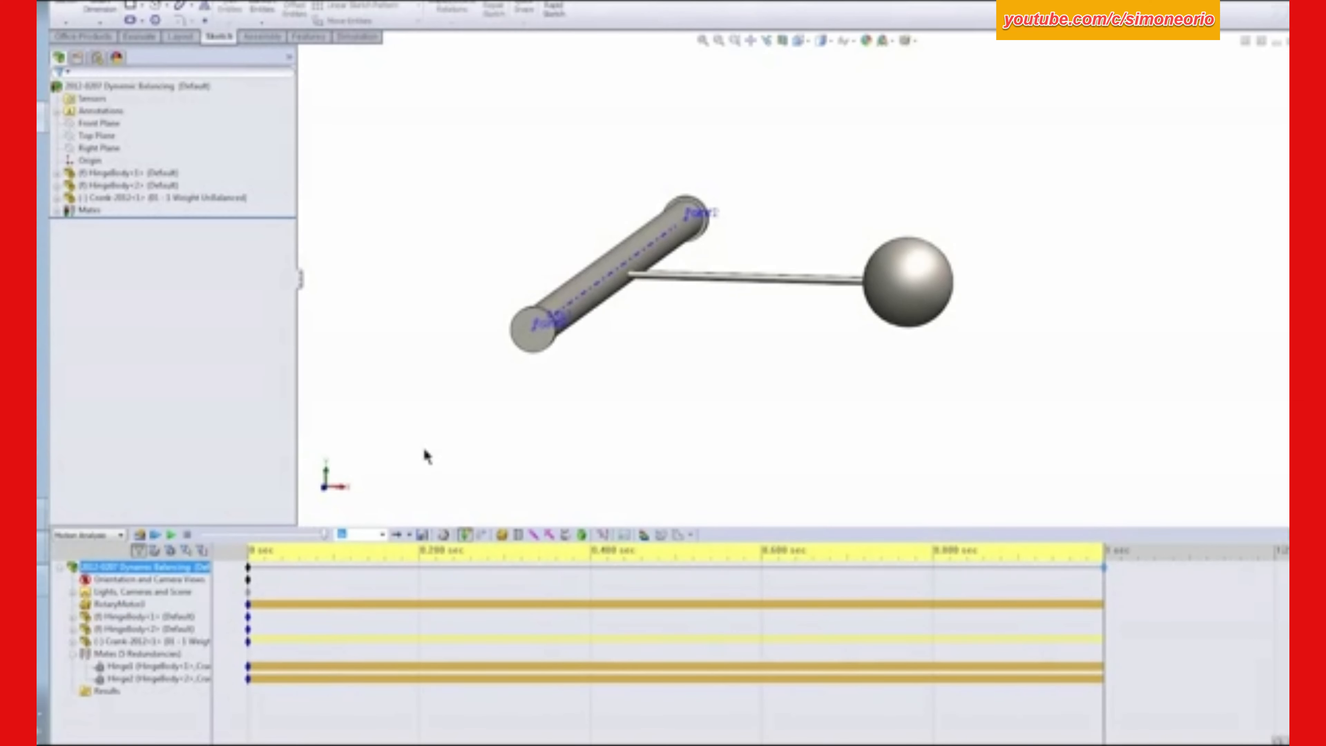
left_click(506, 580)
- Start a new results plot defined as Forces, Reaction Force, Magnitude
middle_click_drag(582, 408, 568, 415)
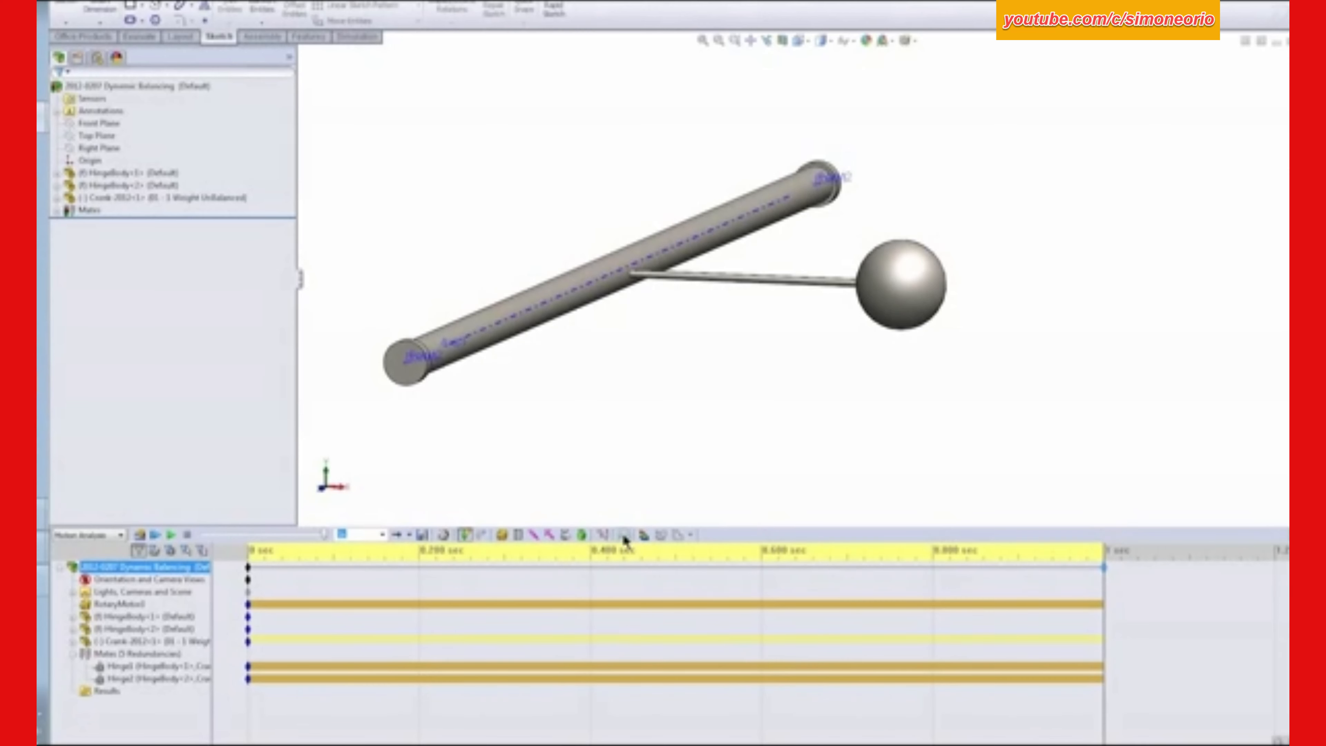
left_click(604, 537)
left_click(139, 130)
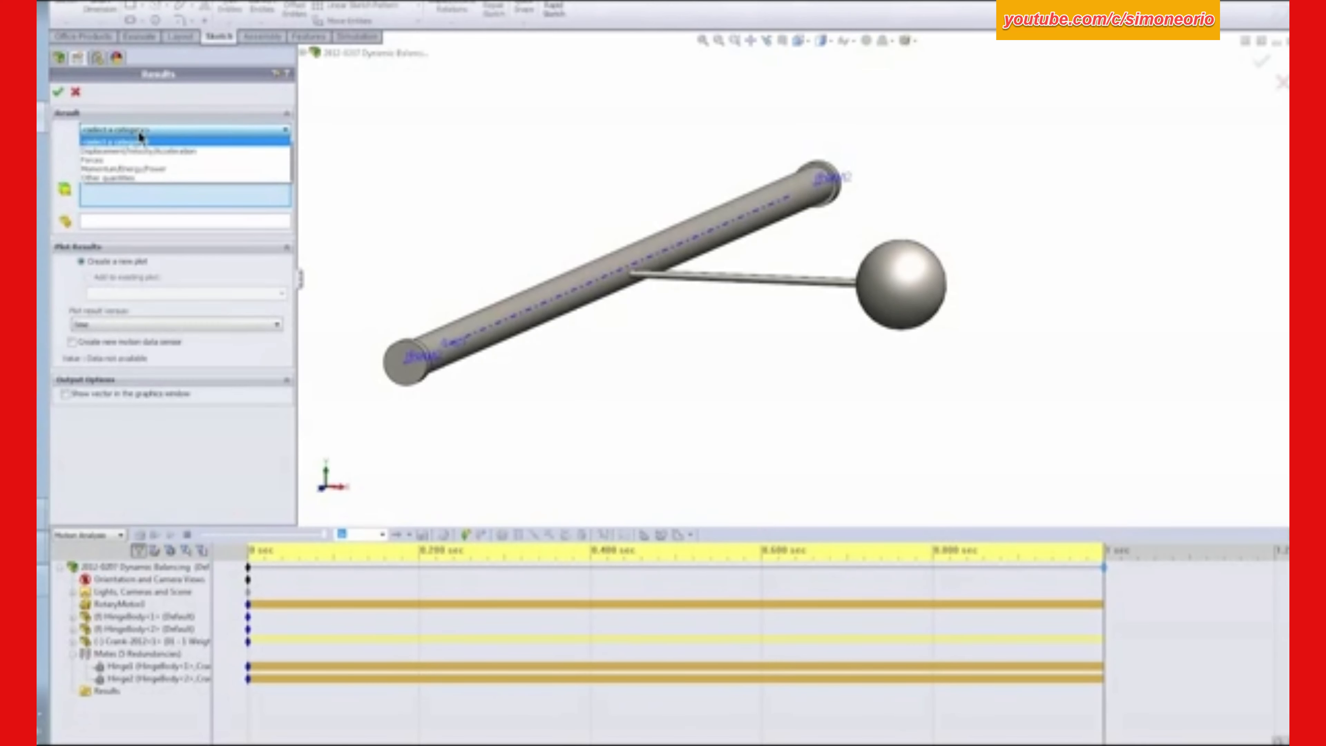
left_click(99, 160)
left_click(121, 151)
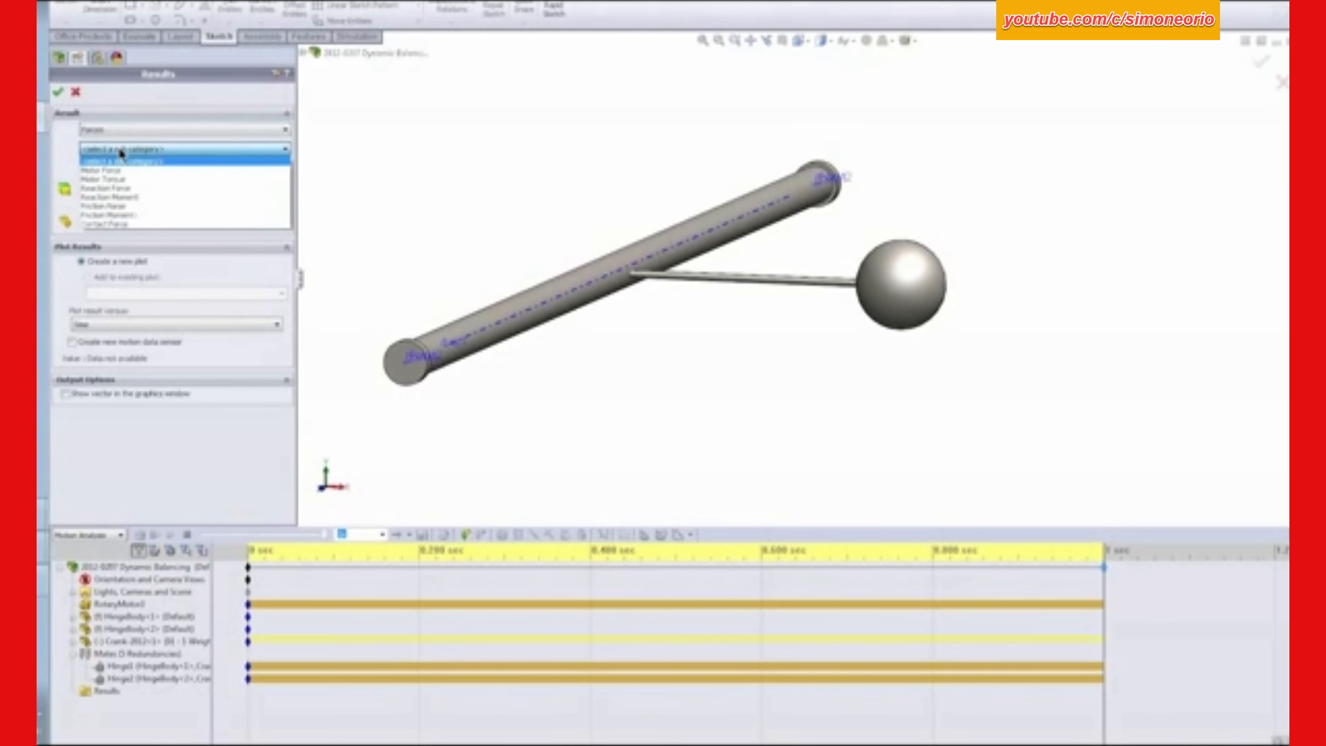
left_click(133, 190)
left_click(112, 170)
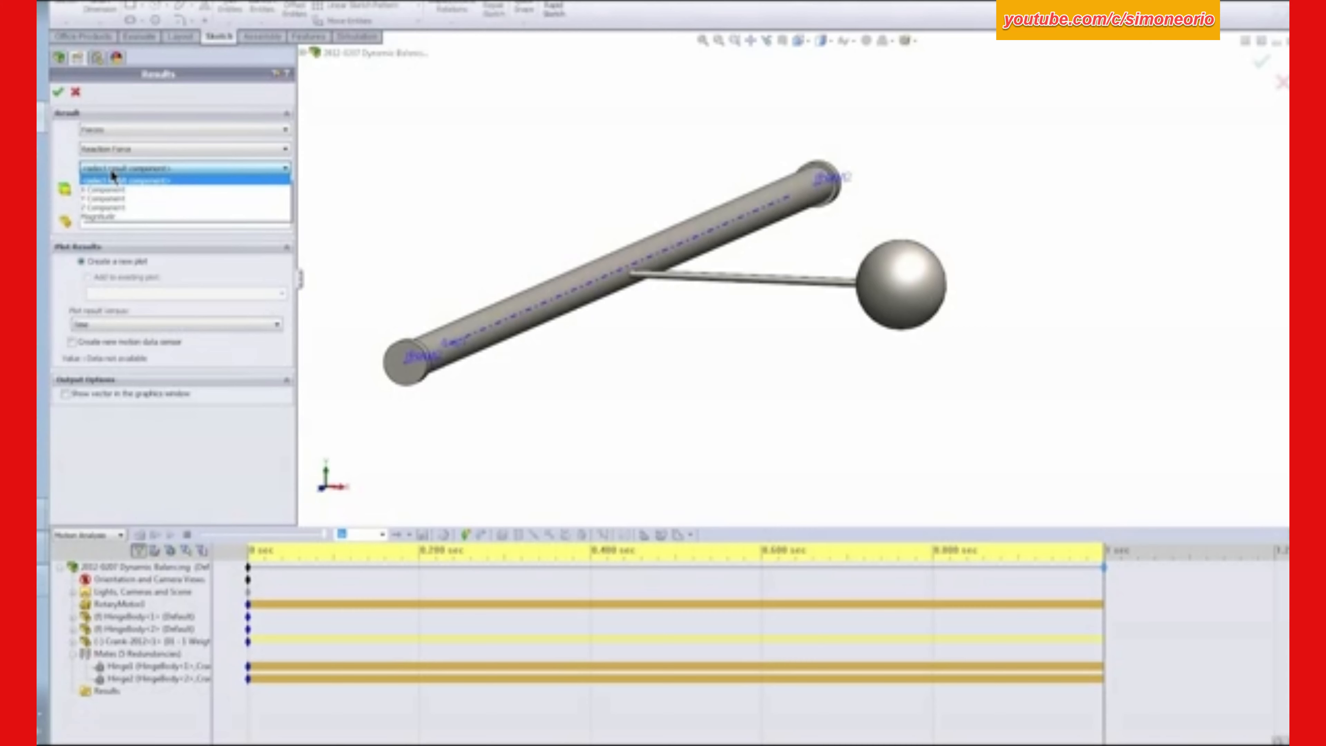
left_click(118, 217)
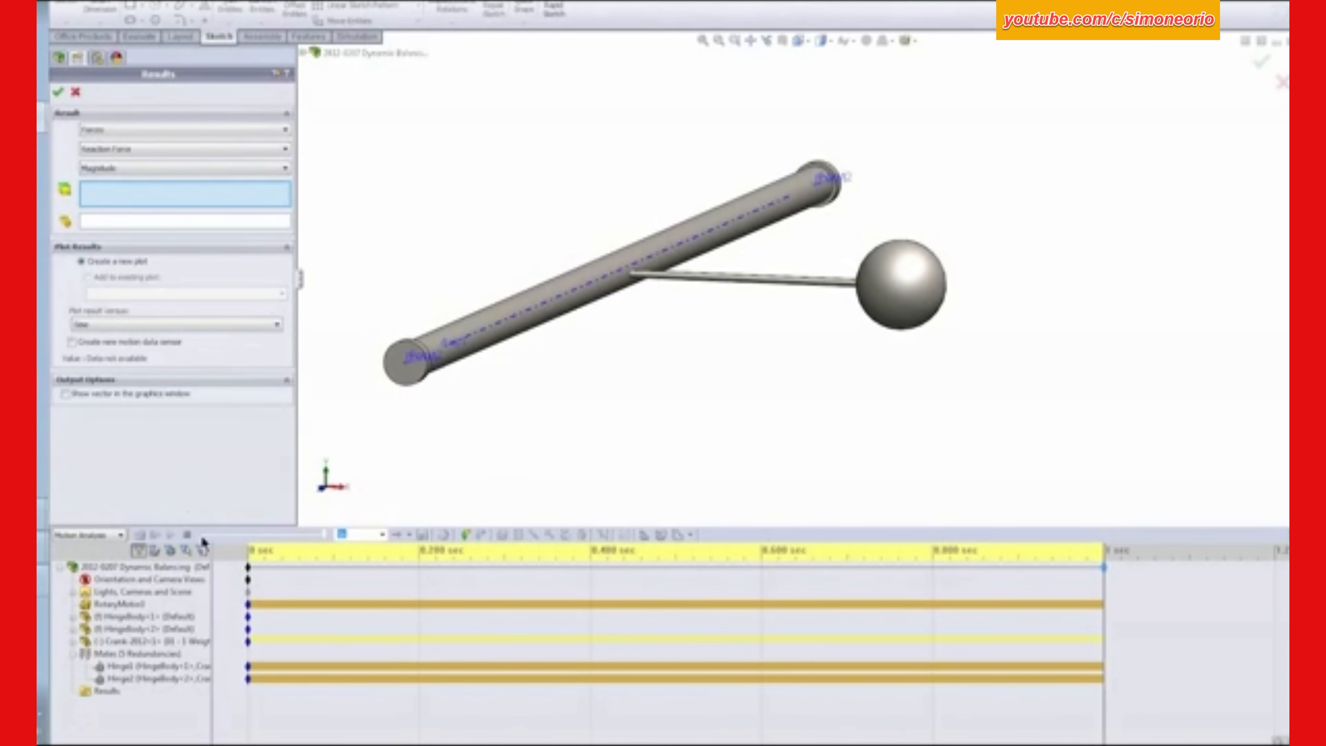
- Plot the result for the Hinge1 mate without replacing redundant constraints with bushings, and arrange the narrowed plot window clear of the model
left_click(145, 666)
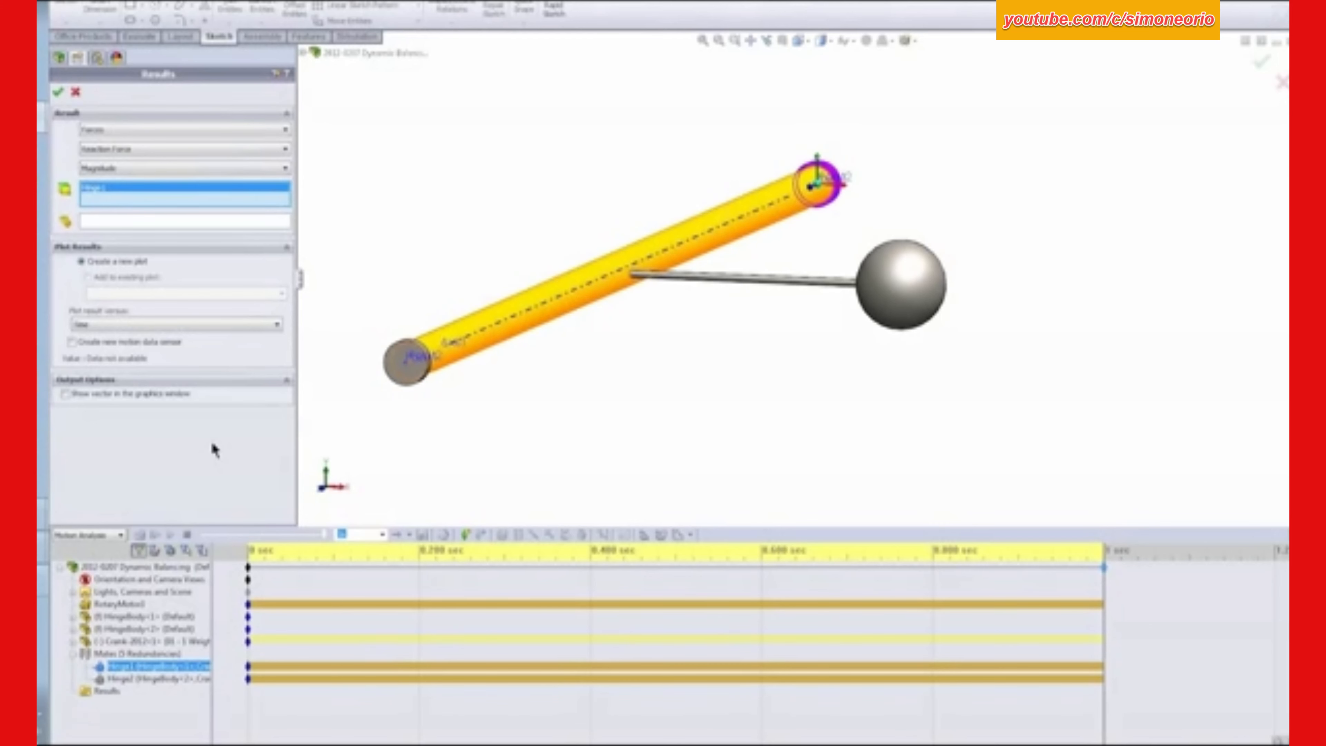
left_click(58, 93)
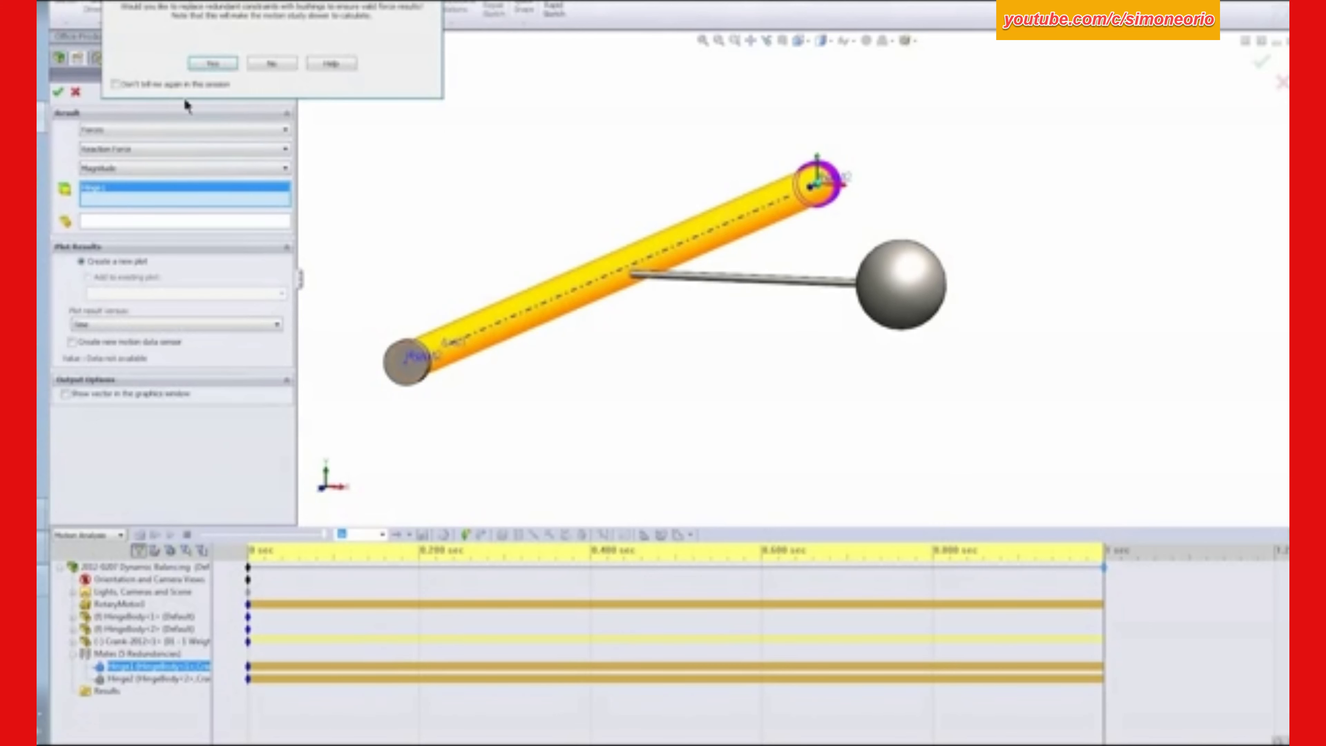
left_click_drag(303, 3, 516, 78)
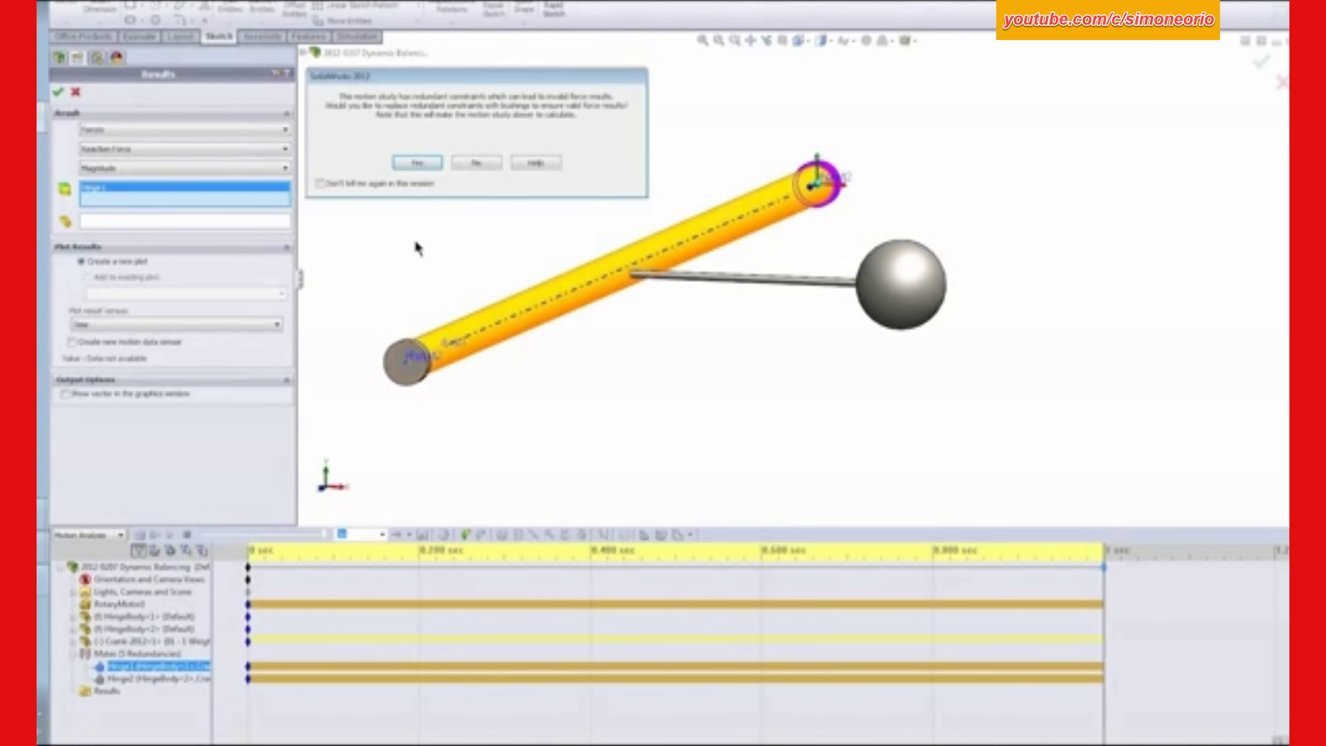
left_click(478, 166)
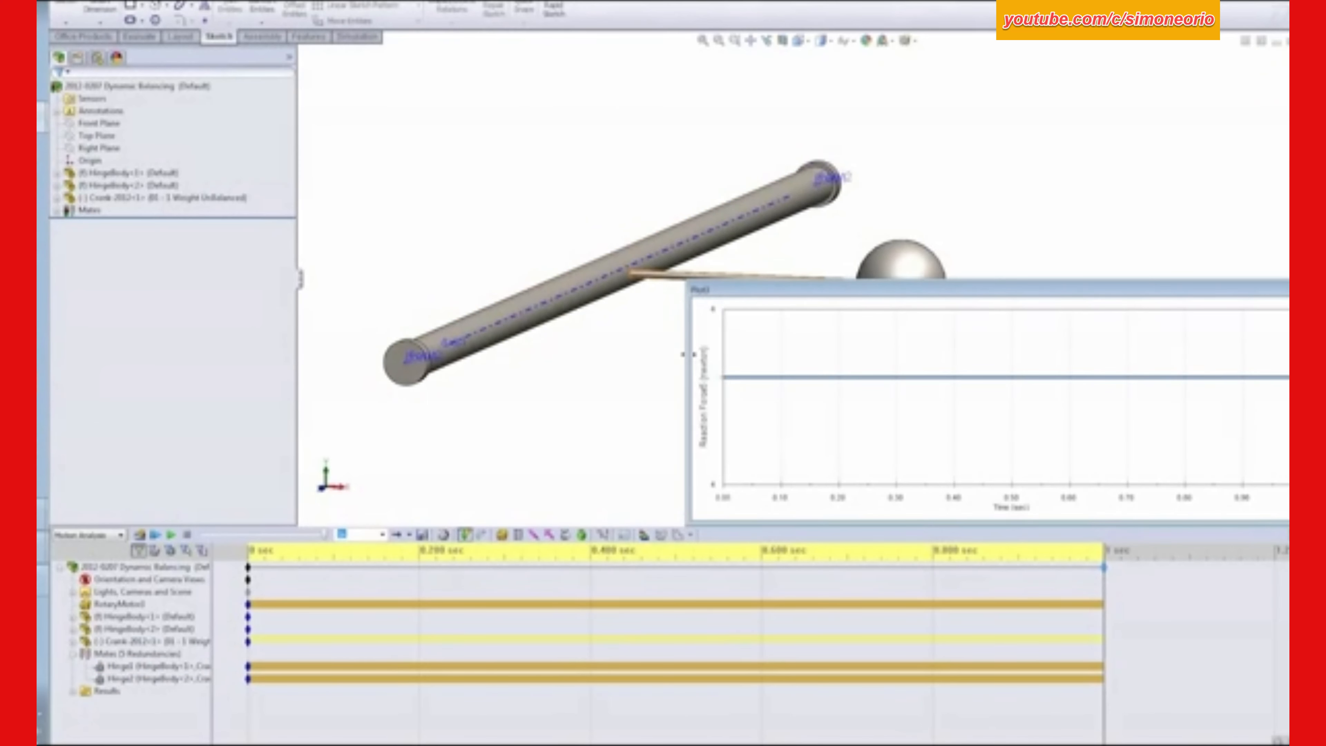
left_click_drag(687, 355, 980, 355)
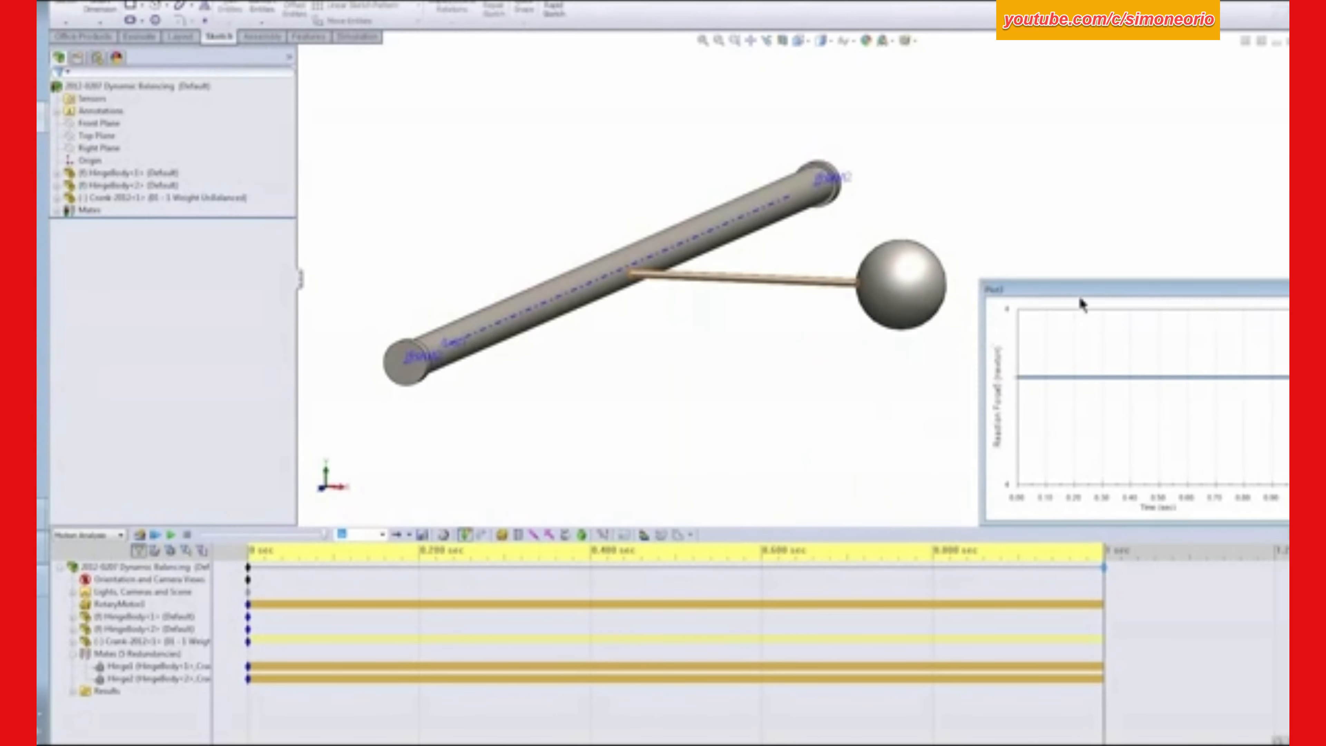
left_click_drag(1096, 287, 1074, 77)
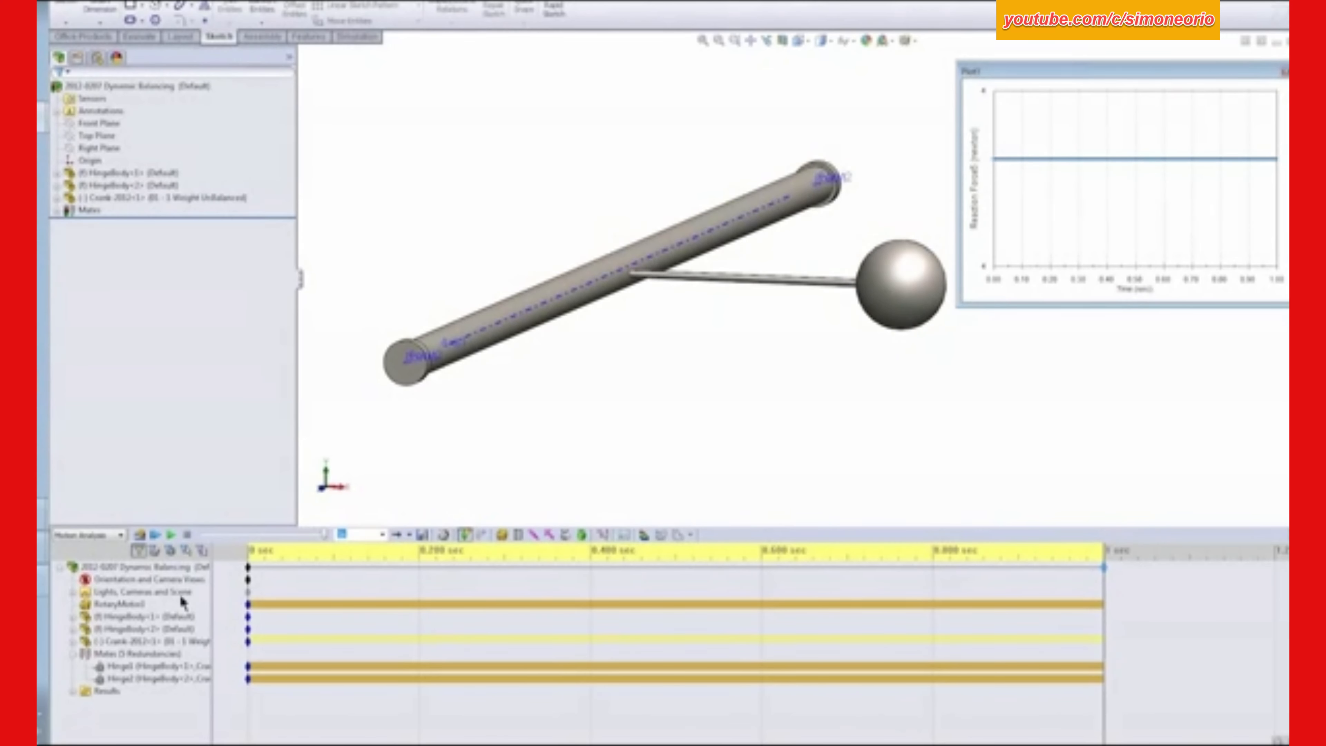
- Change the Hinge1 reaction force plot to the X Component, again declining to replace redundant constraints with bushings
left_click(73, 692)
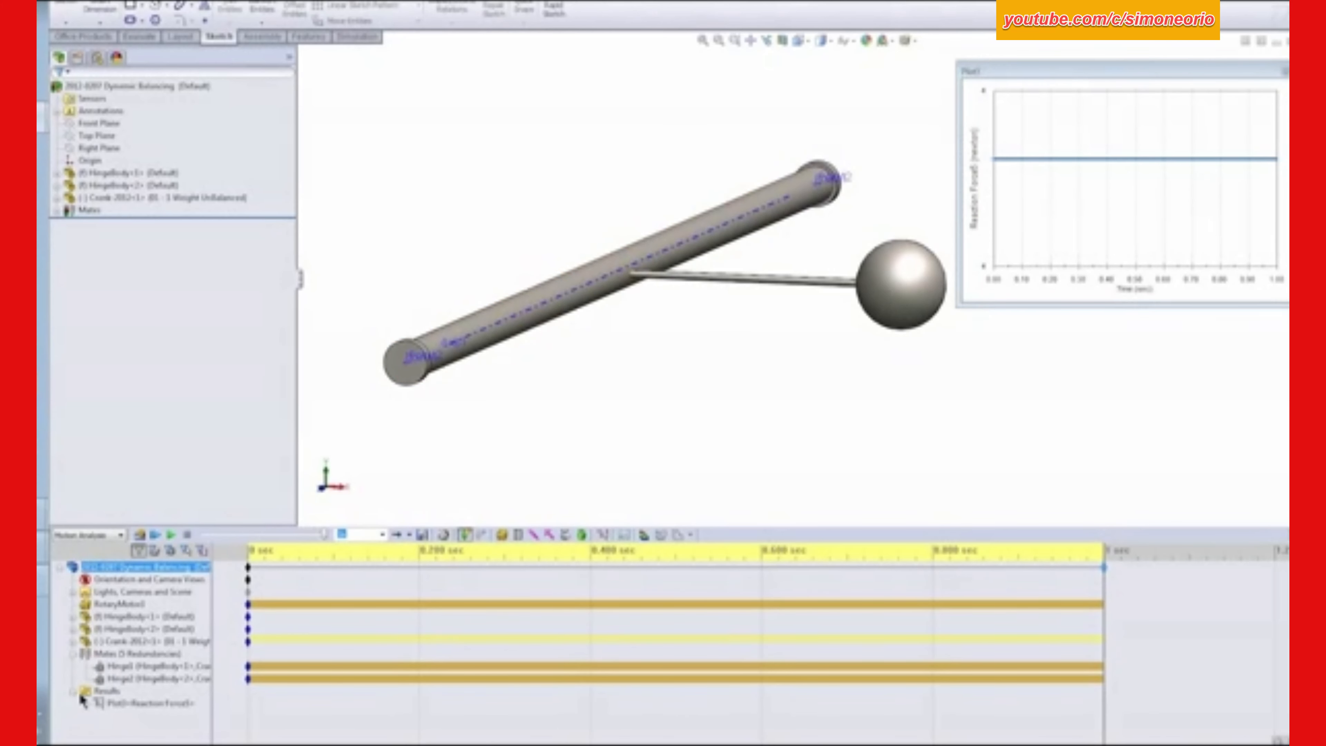
left_click(128, 704)
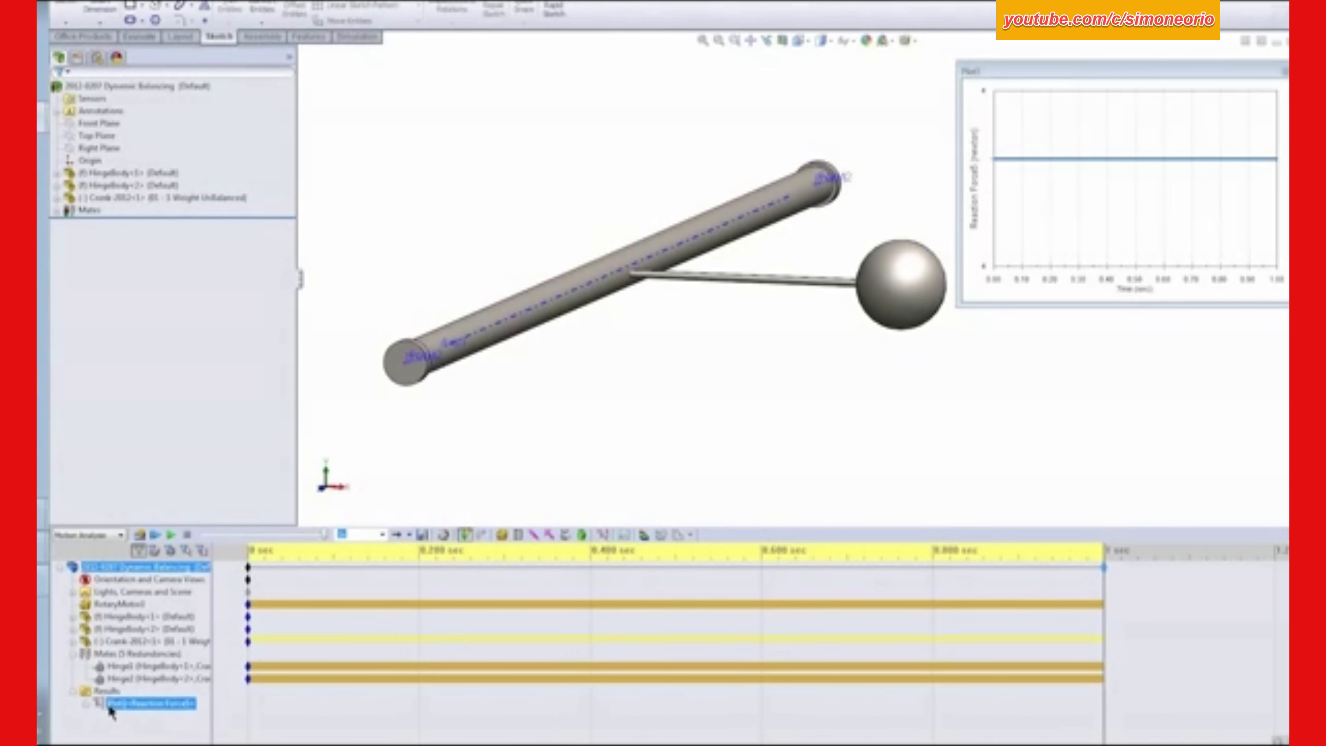
right_click(111, 710)
left_click(155, 589)
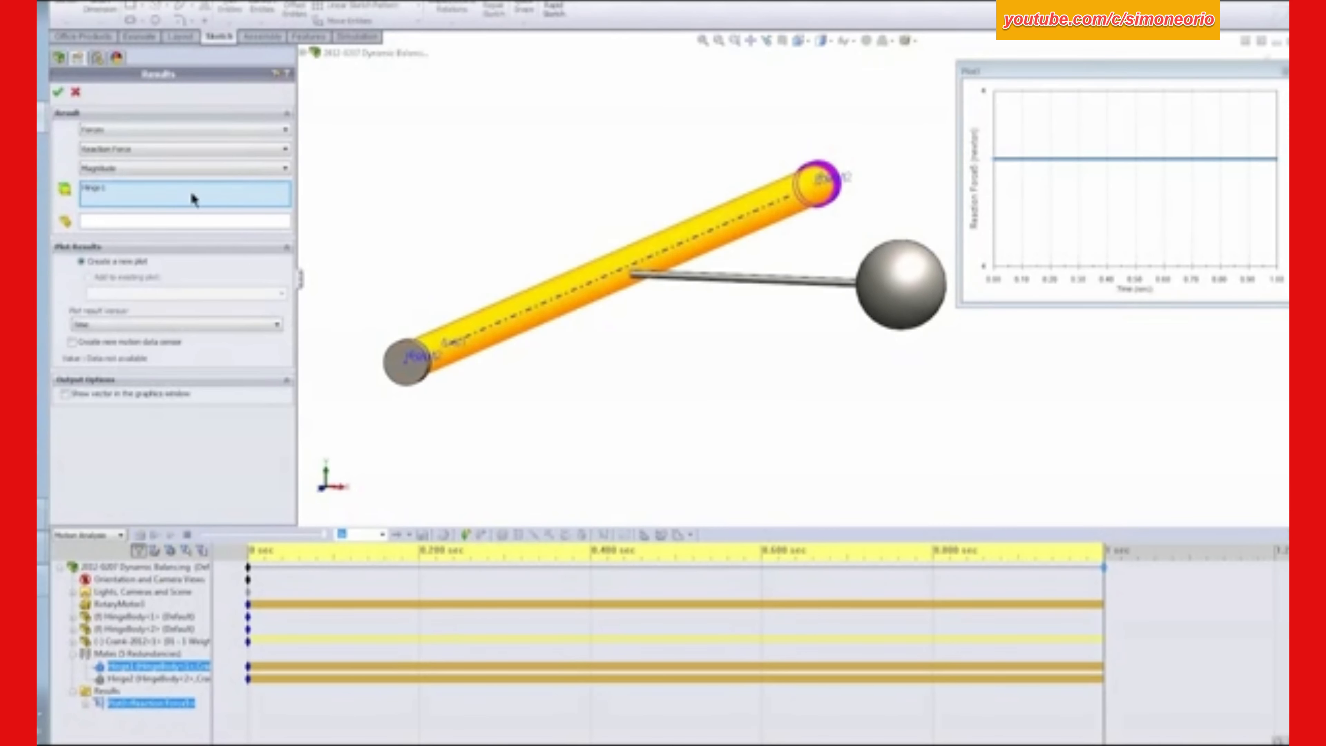
left_click(139, 167)
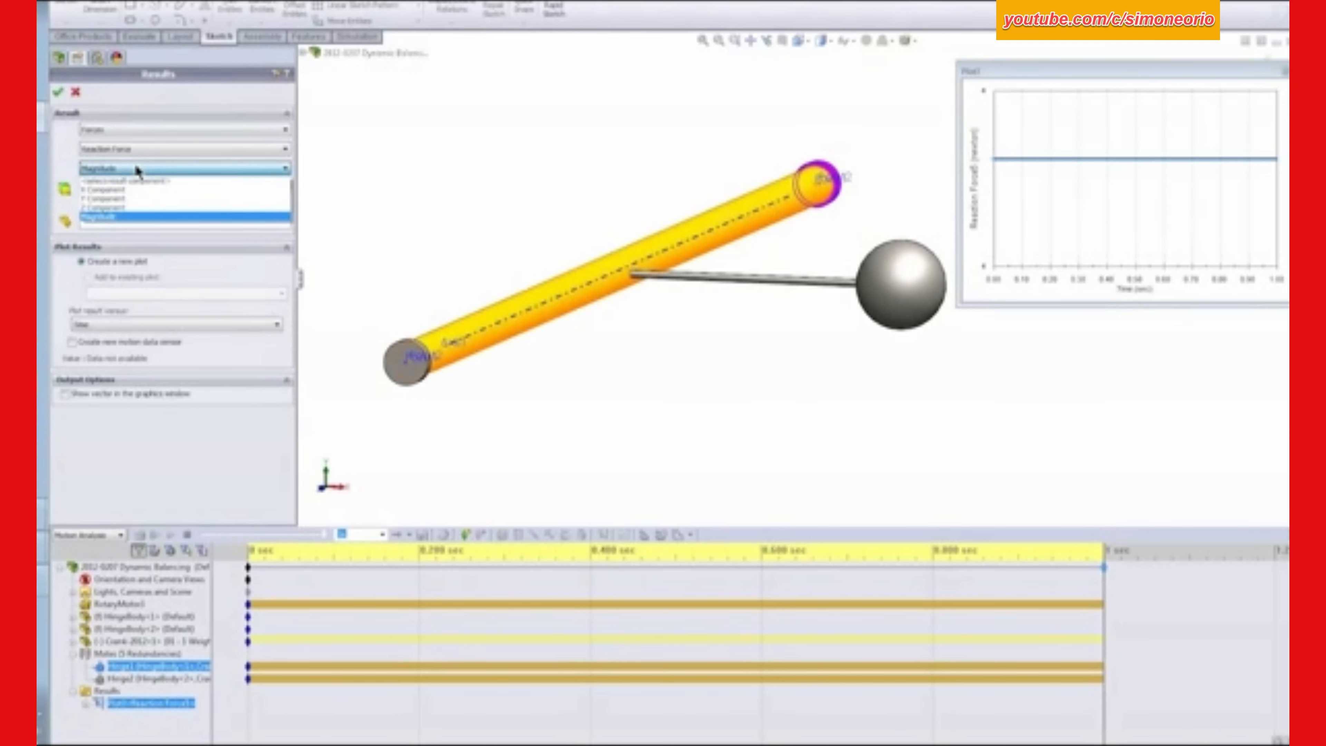
left_click(124, 190)
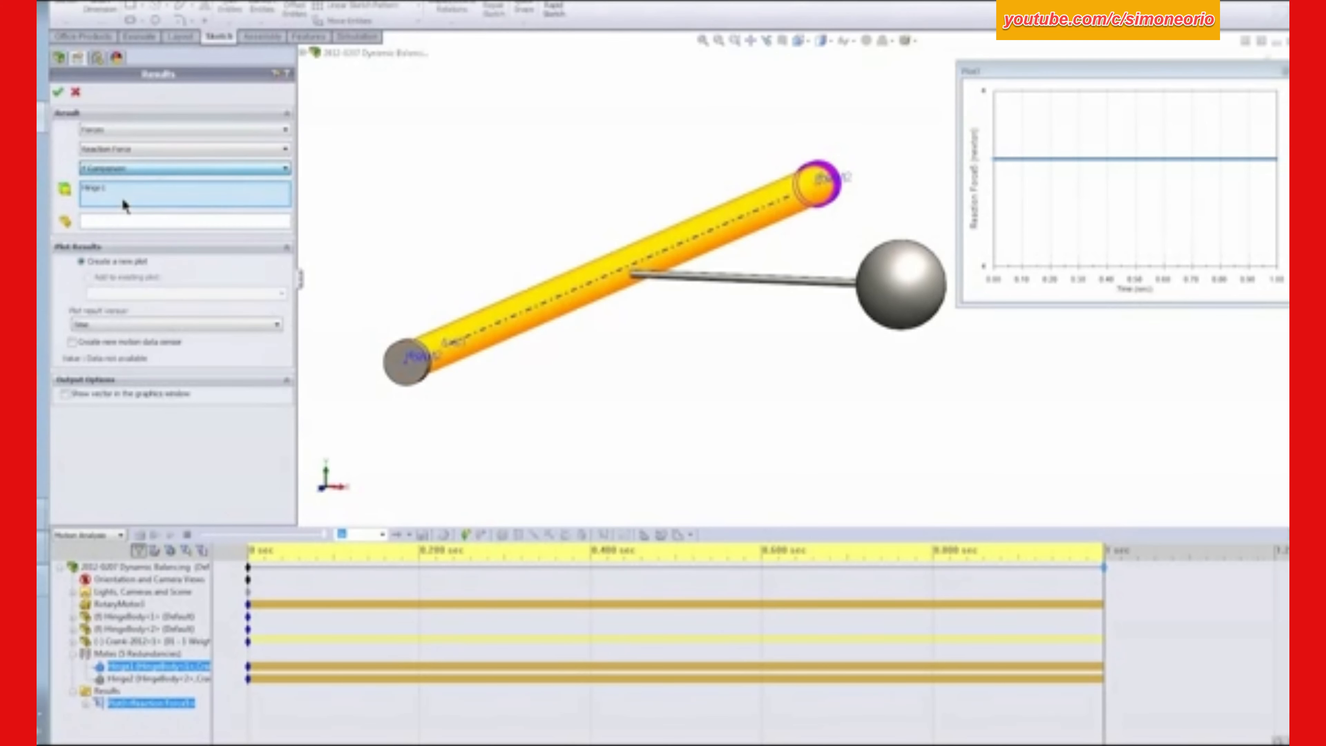
left_click(58, 97)
left_click(476, 163)
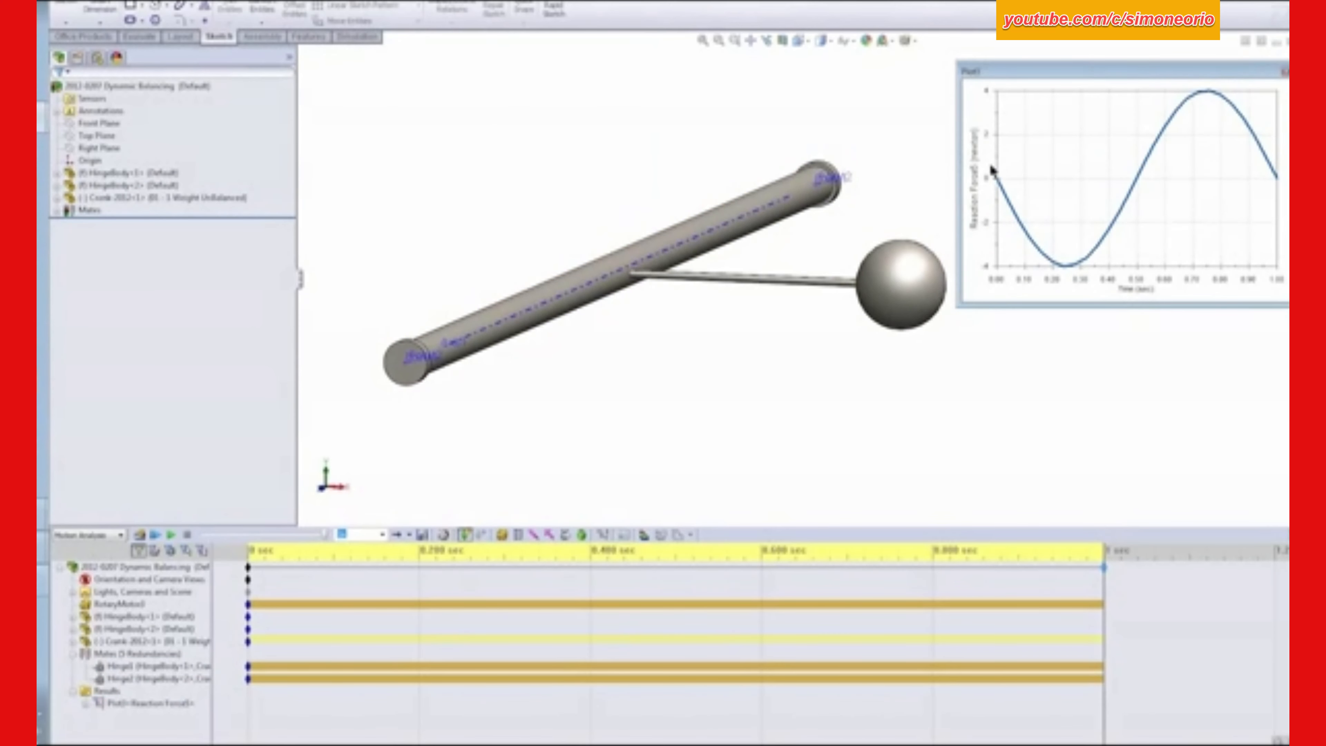
- Clear the selection and shorten the Hinge1 reaction force plot window to free space below it
left_click_drag(1103, 589, 248, 629)
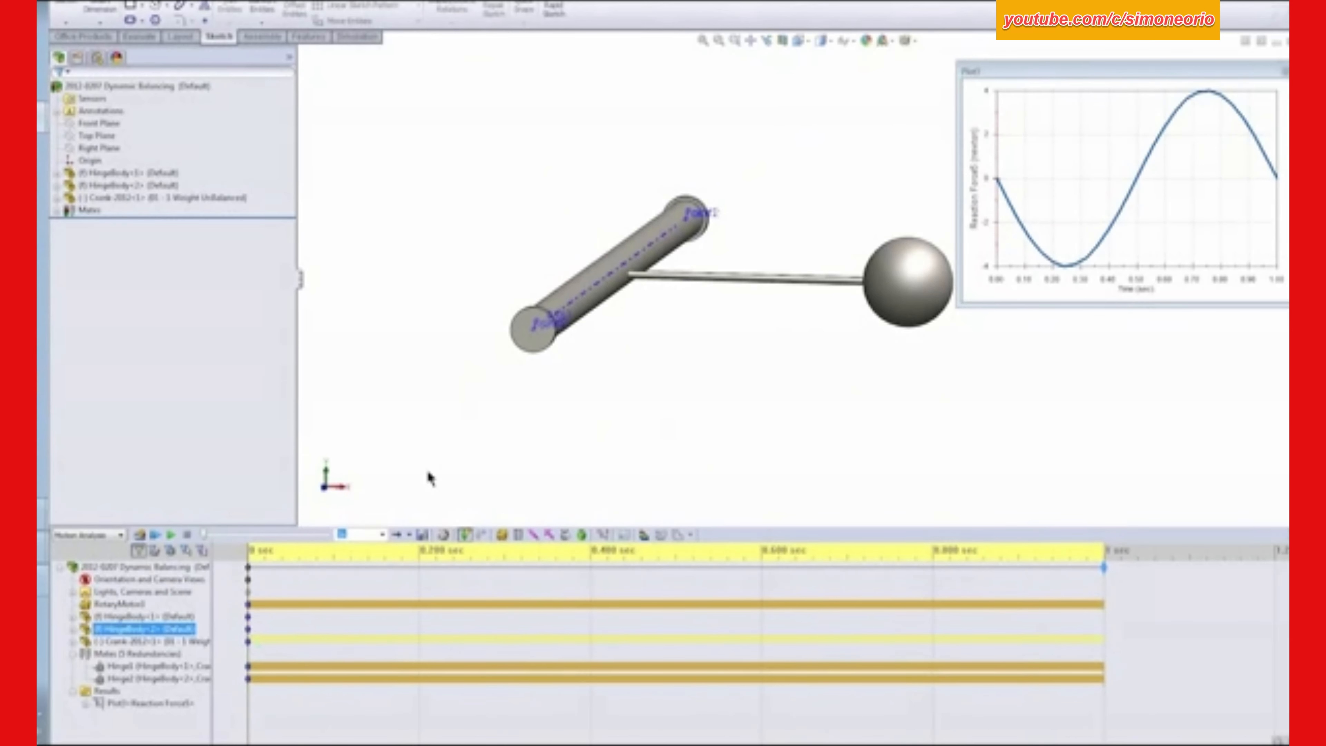
left_click(429, 474)
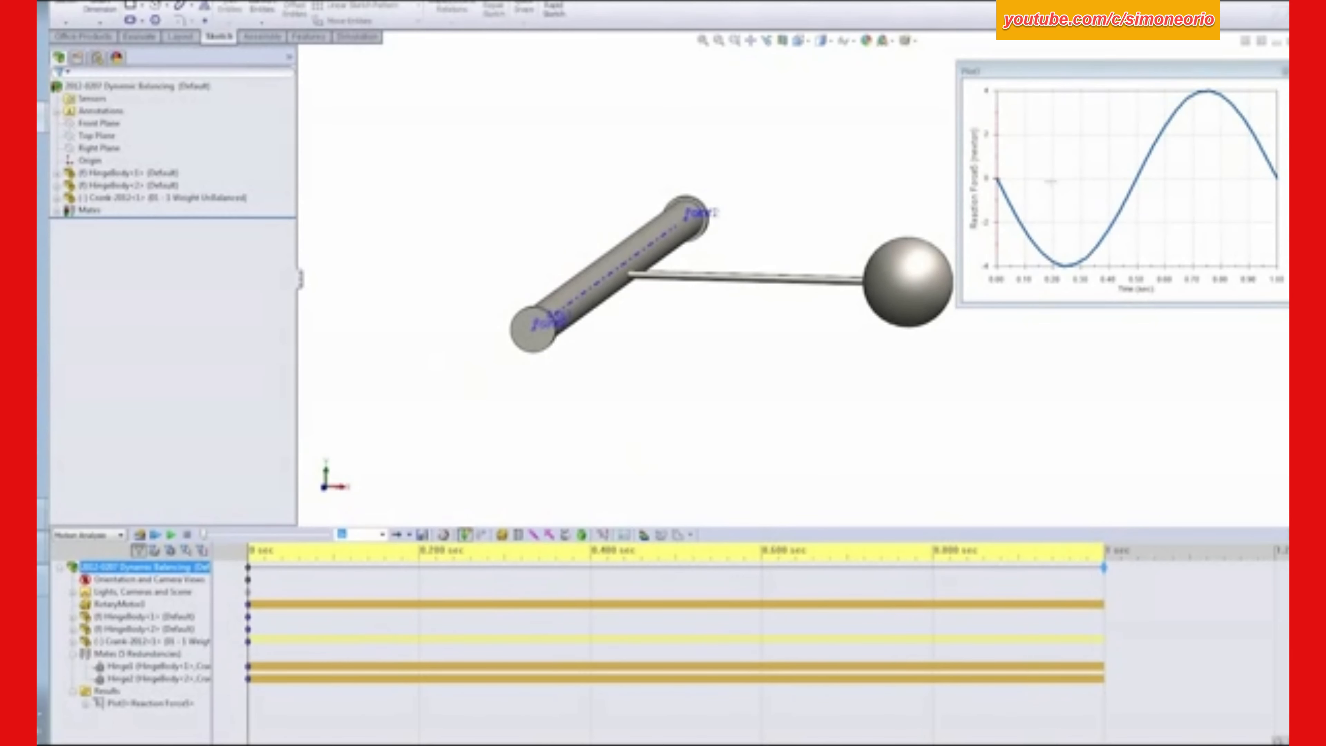
left_click_drag(1088, 304, 1088, 269)
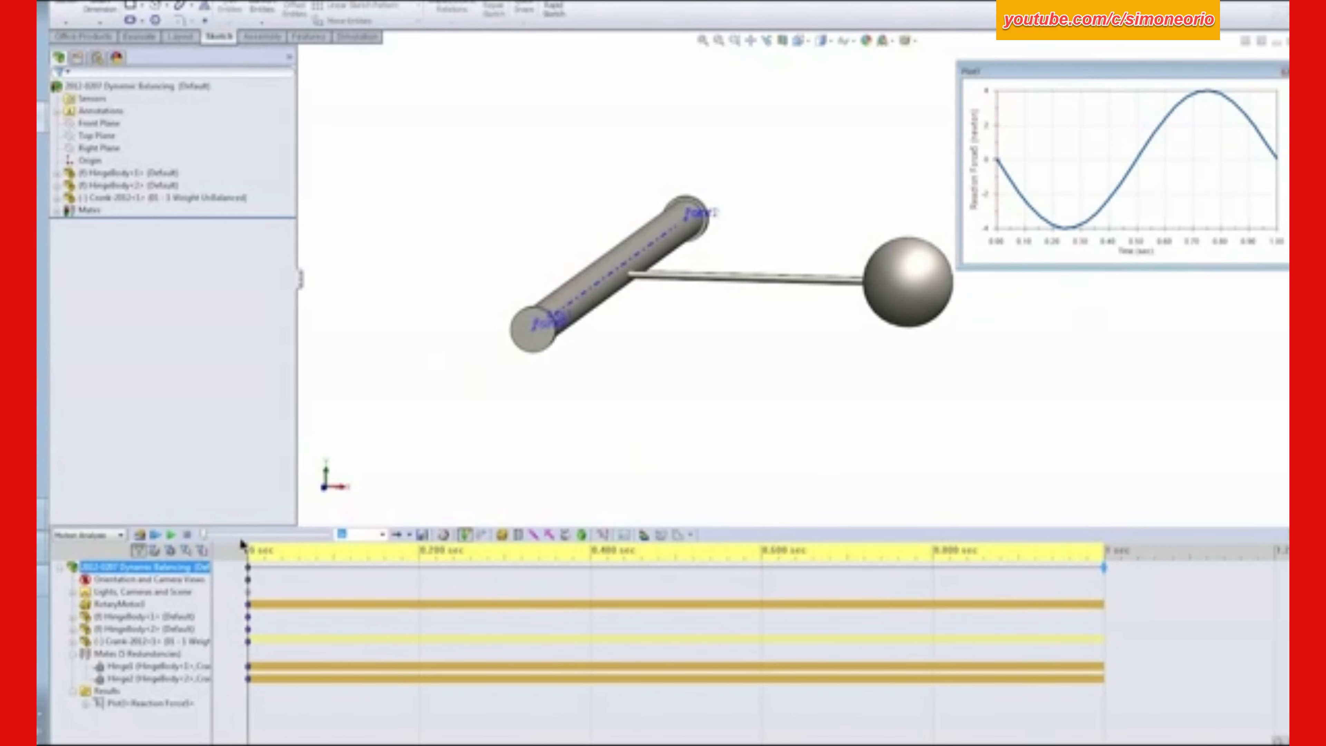
- Start another new results plot defined as Forces, Reaction Force, with the same component as the Hinge1 plot
left_click(138, 653)
left_click(215, 568)
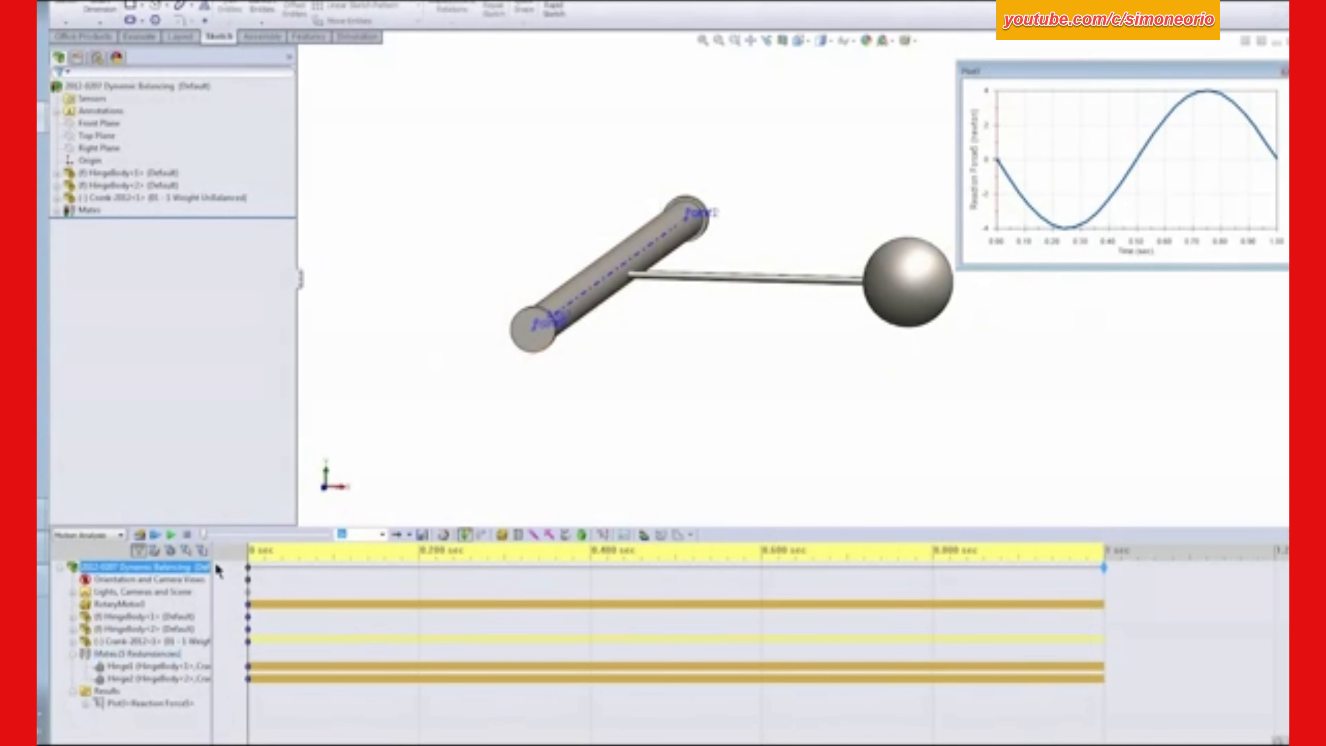
left_click(602, 533)
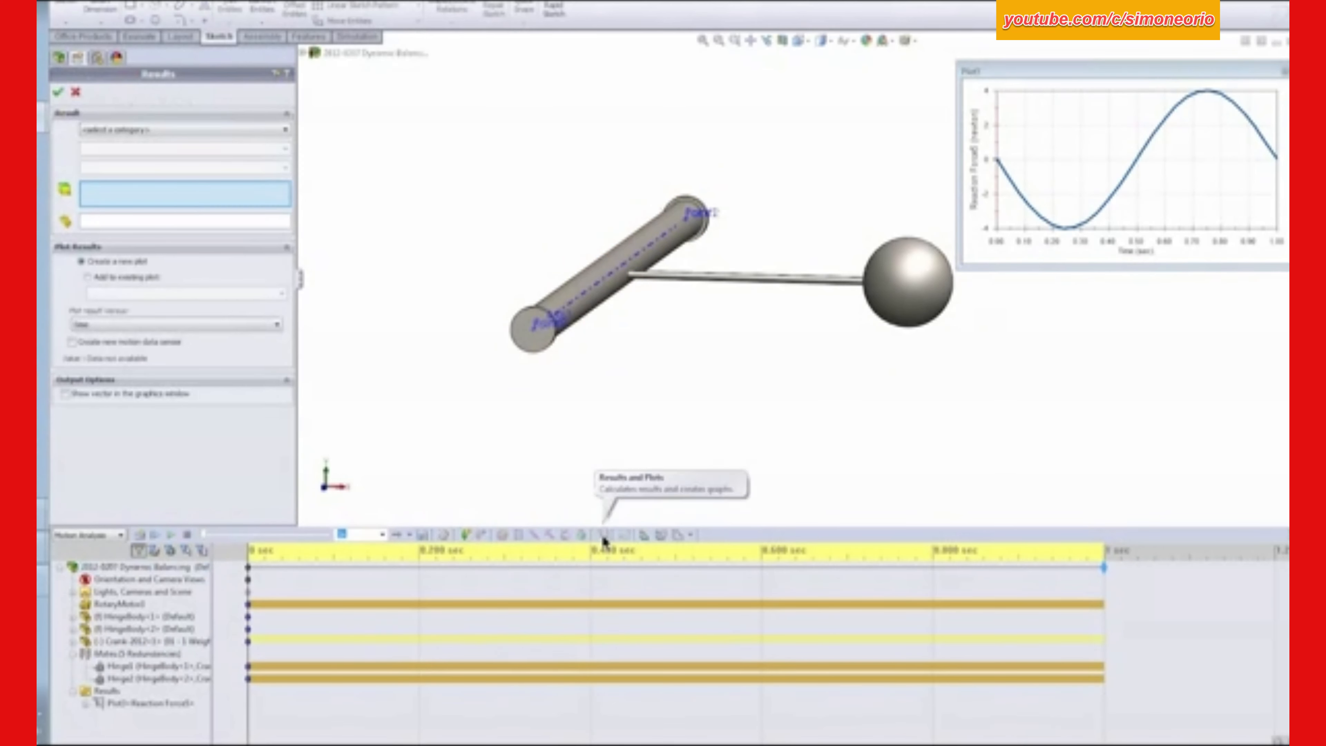
left_click(119, 135)
left_click(118, 159)
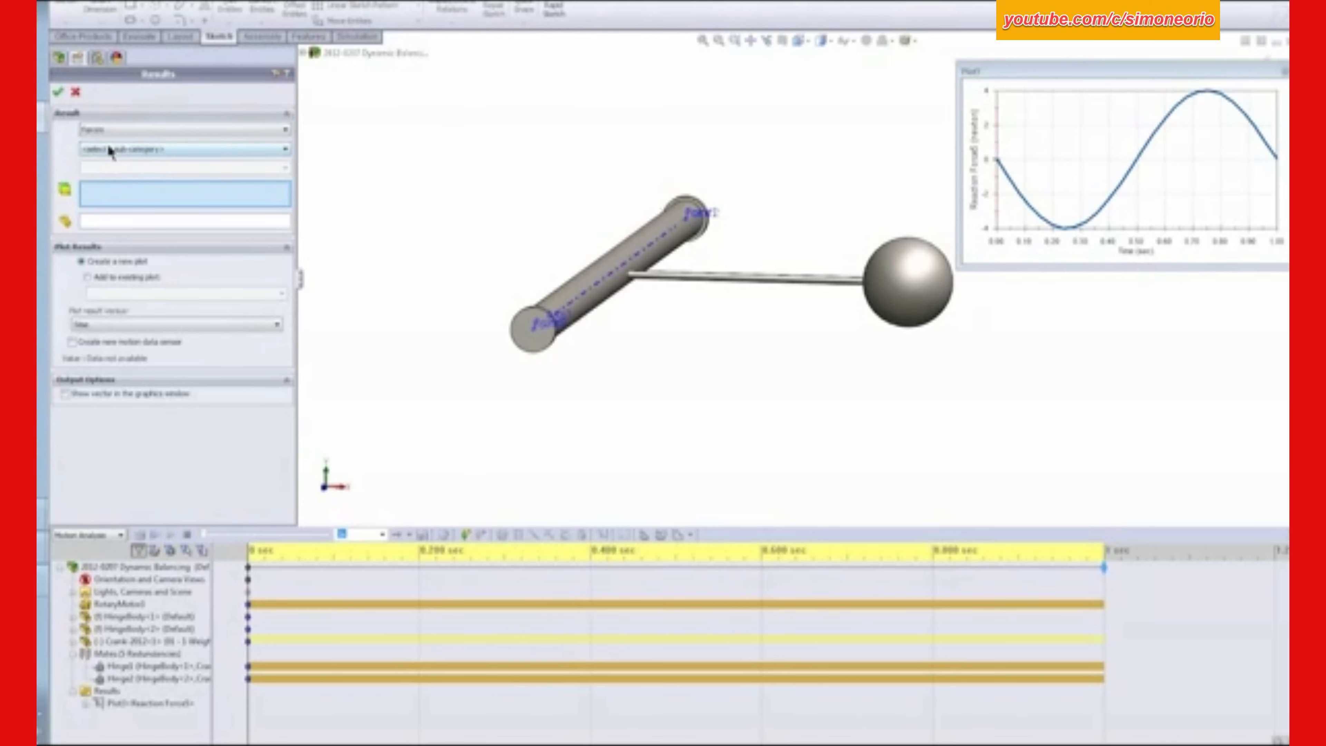
left_click(118, 149)
left_click(118, 188)
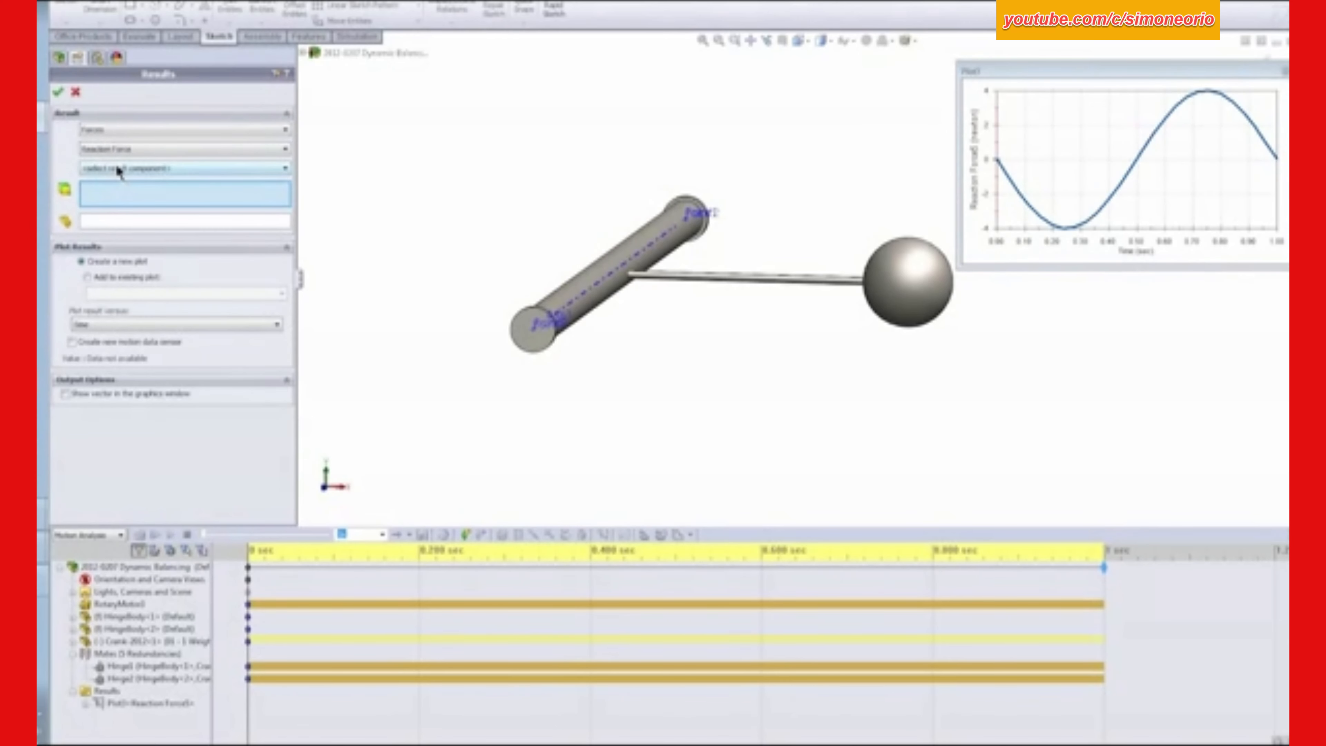
left_click(120, 168)
left_click(113, 205)
- Create the reaction force plot for the Hinge2 mate and arrange its window, narrowed to match, below the Hinge1 plot
left_click(134, 677)
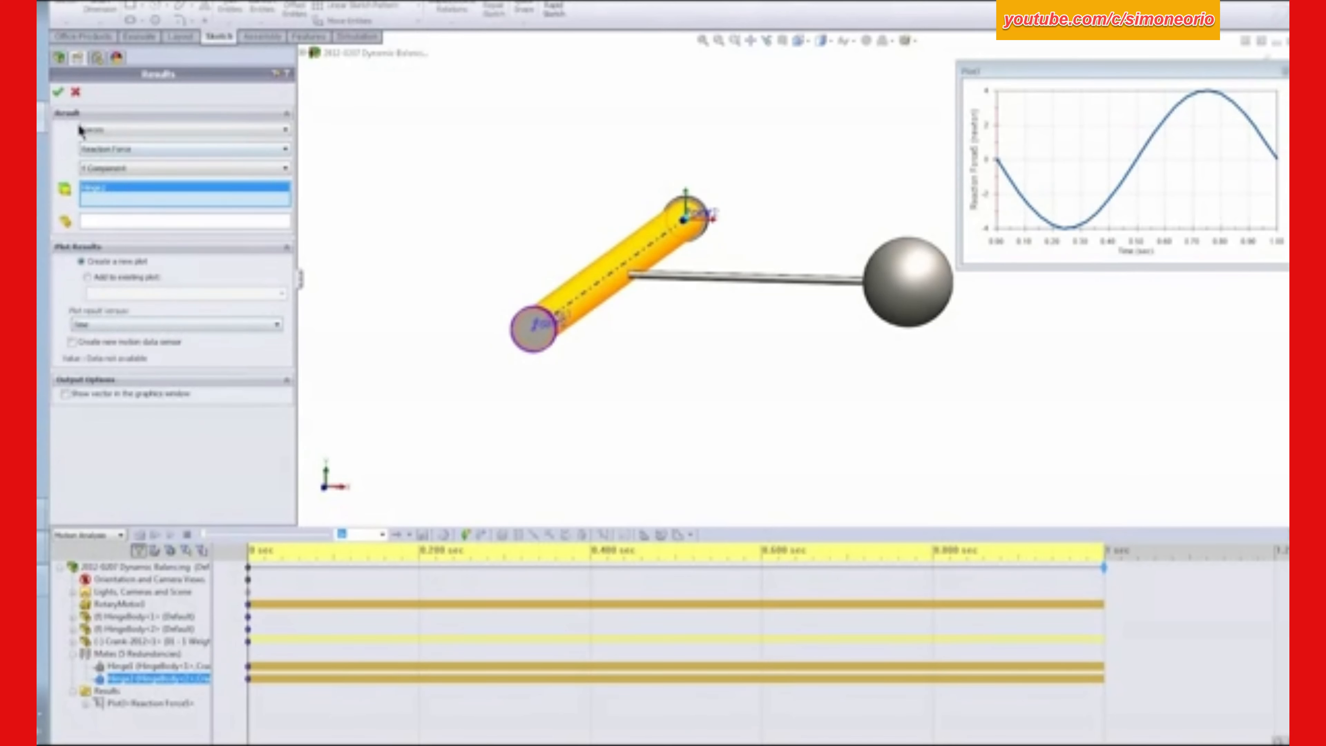
left_click(58, 91)
left_click(492, 167)
left_click_drag(823, 225, 809, 282)
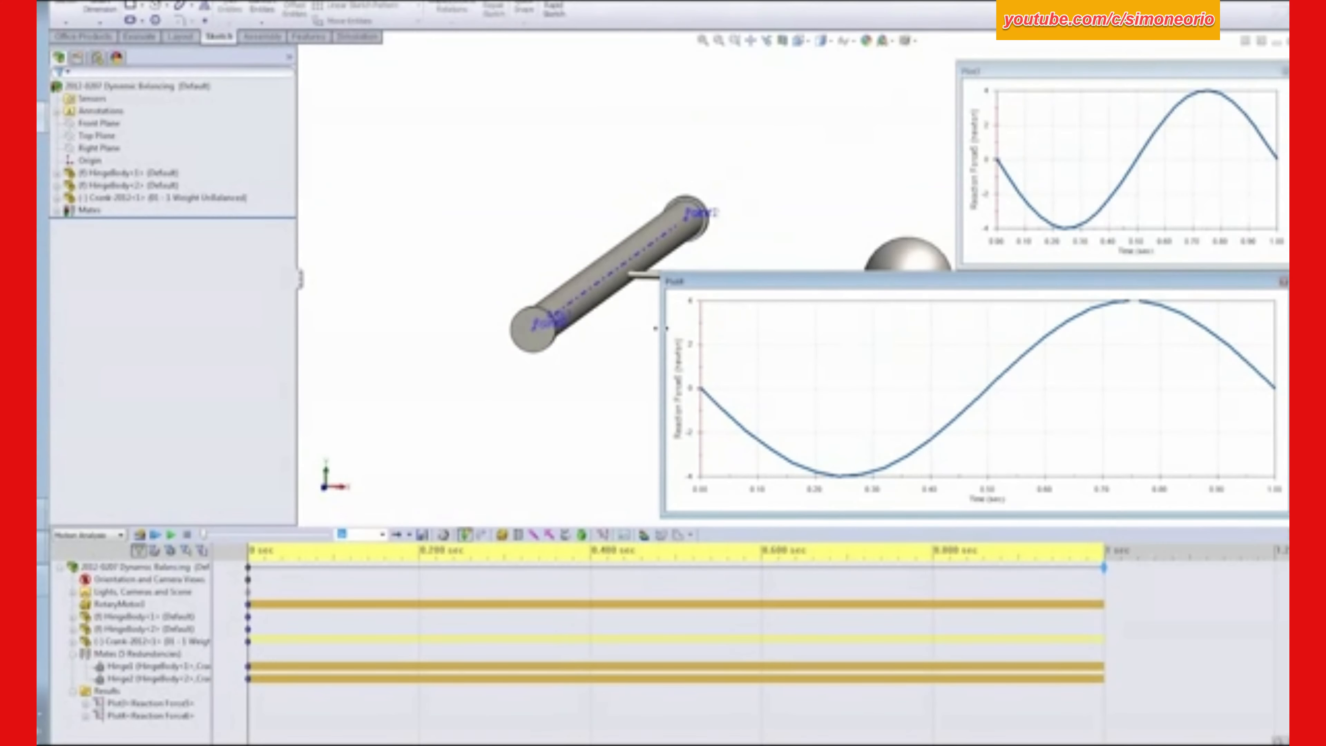
left_click_drag(659, 328, 957, 328)
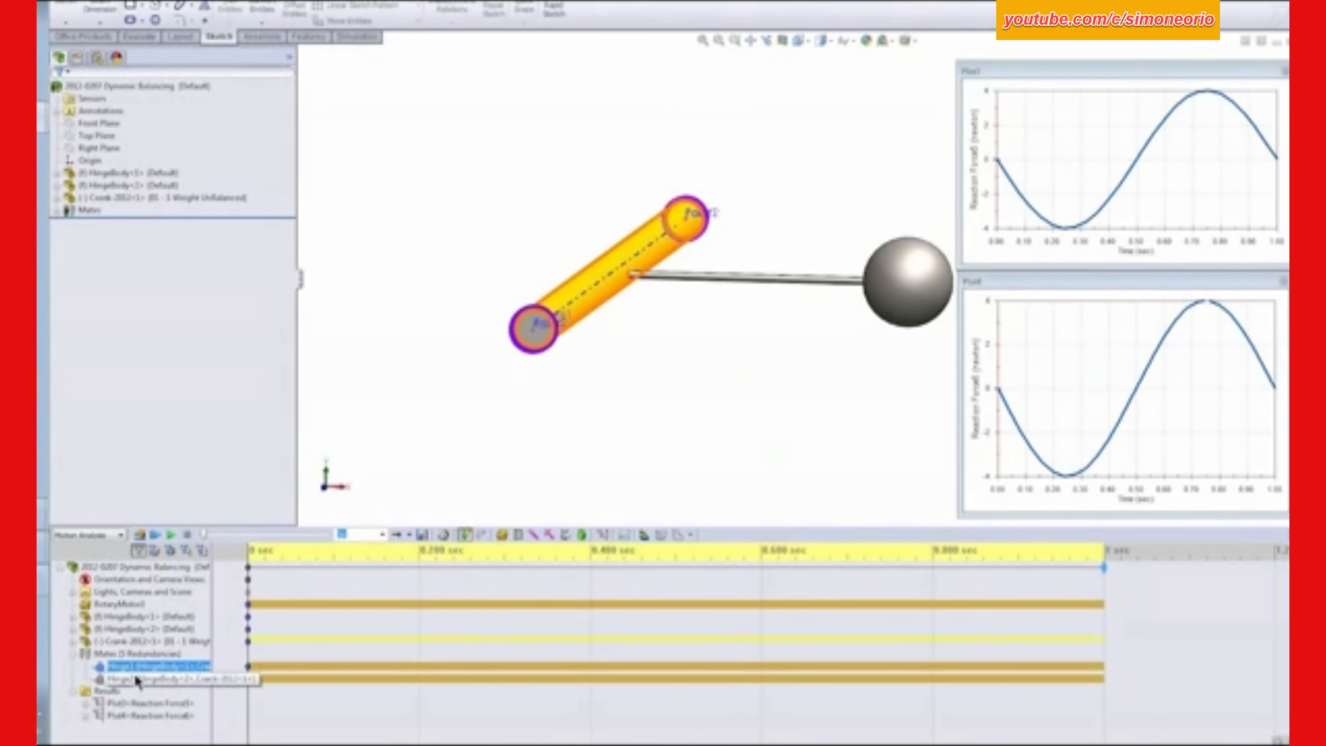
left_click(149, 678)
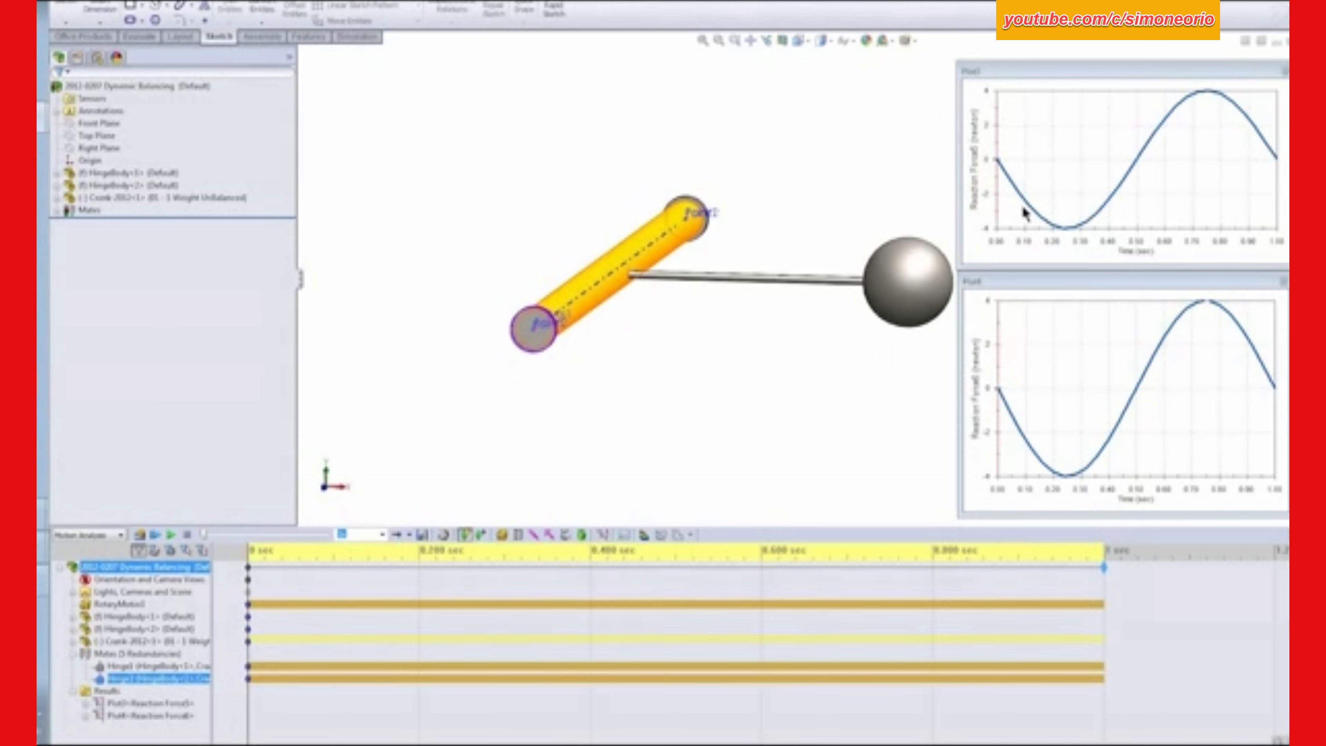
left_click(416, 301)
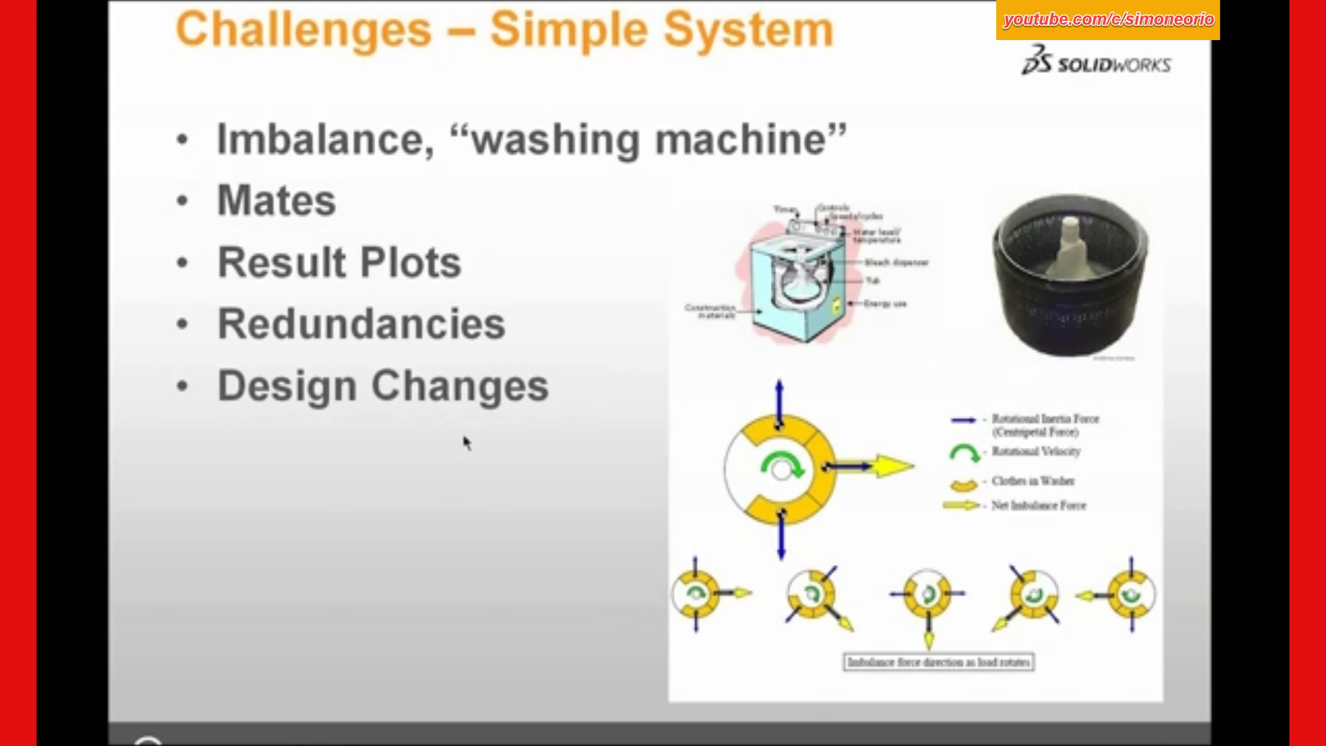
left_click(419, 485)
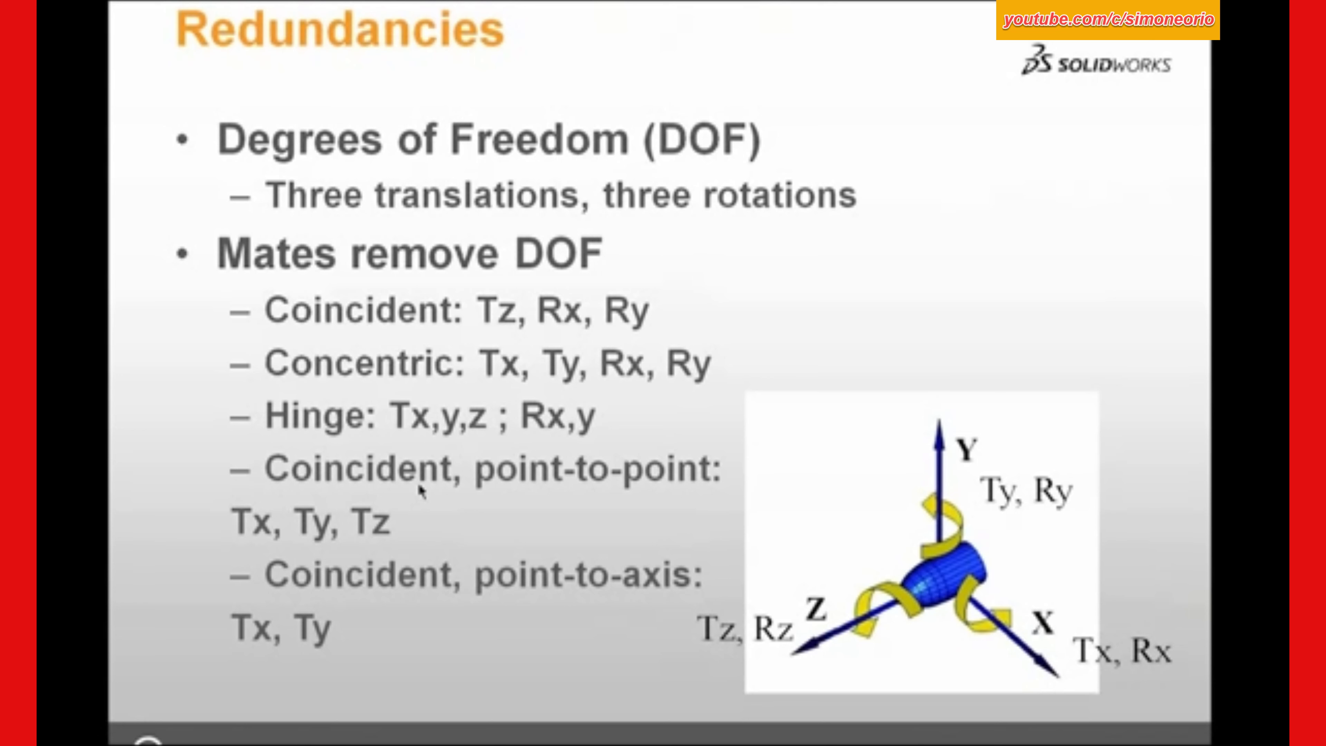
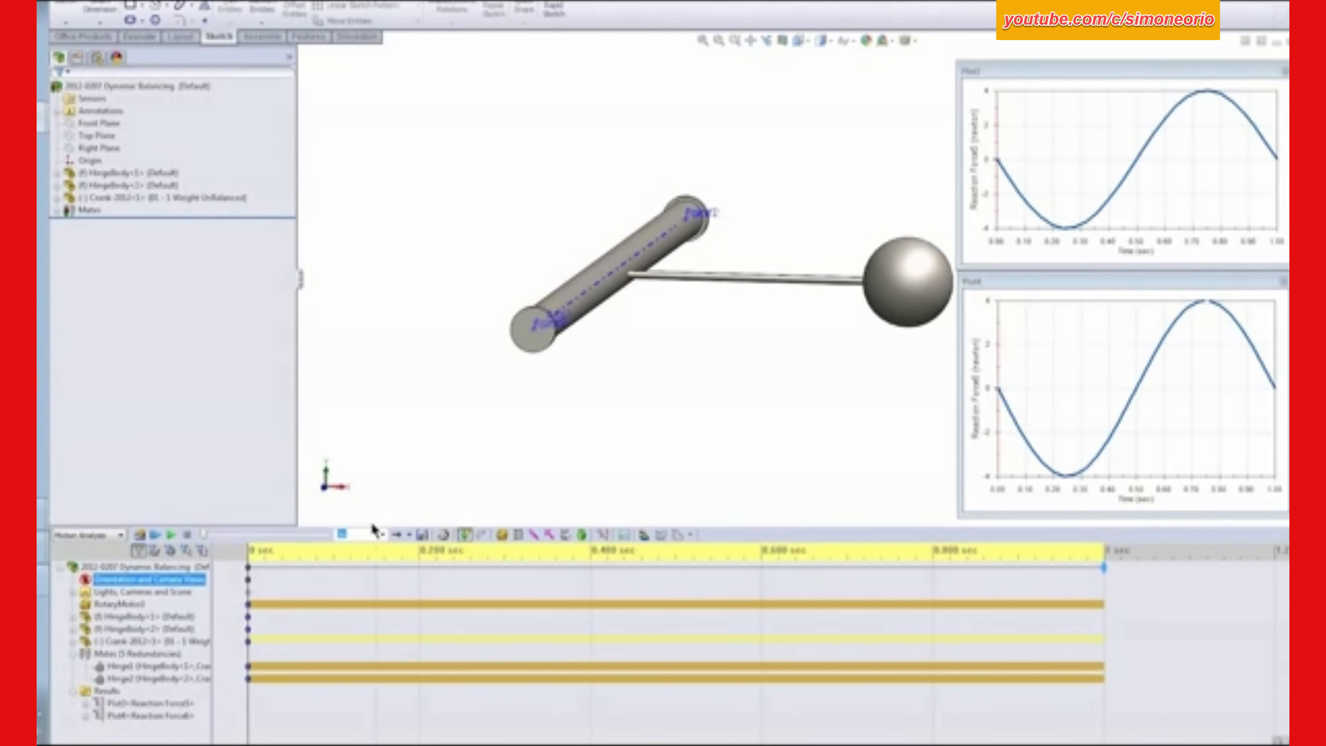
- Create a new motion study and show the assembly's exploded view ExplView1
right_click(340, 745)
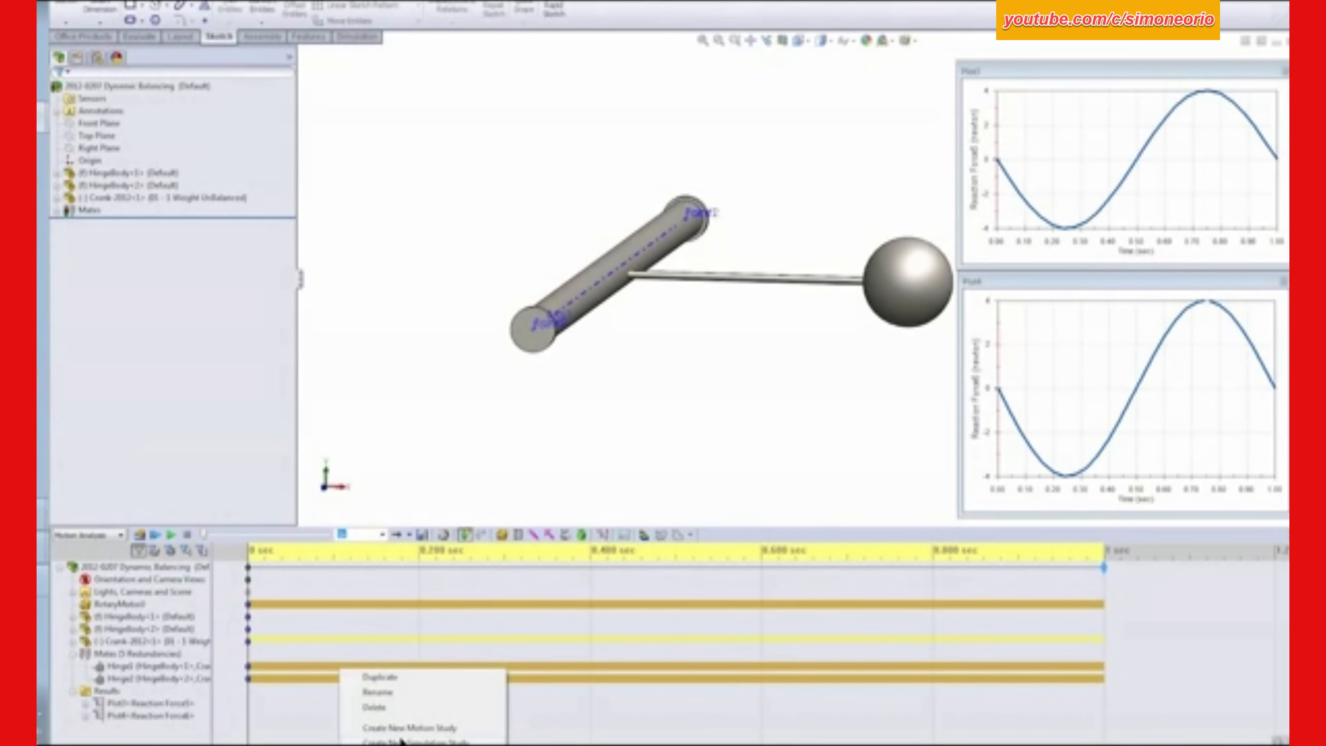
left_click(409, 727)
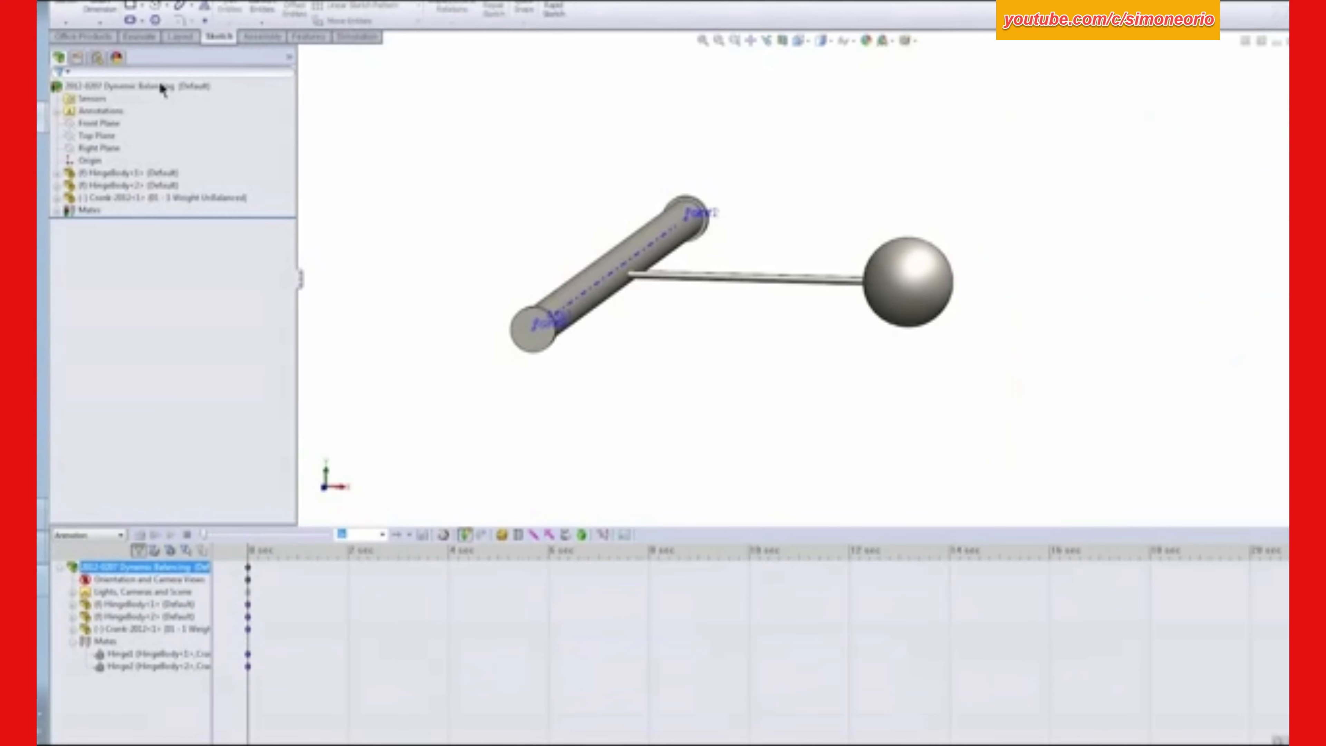
left_click(97, 57)
left_click(100, 114)
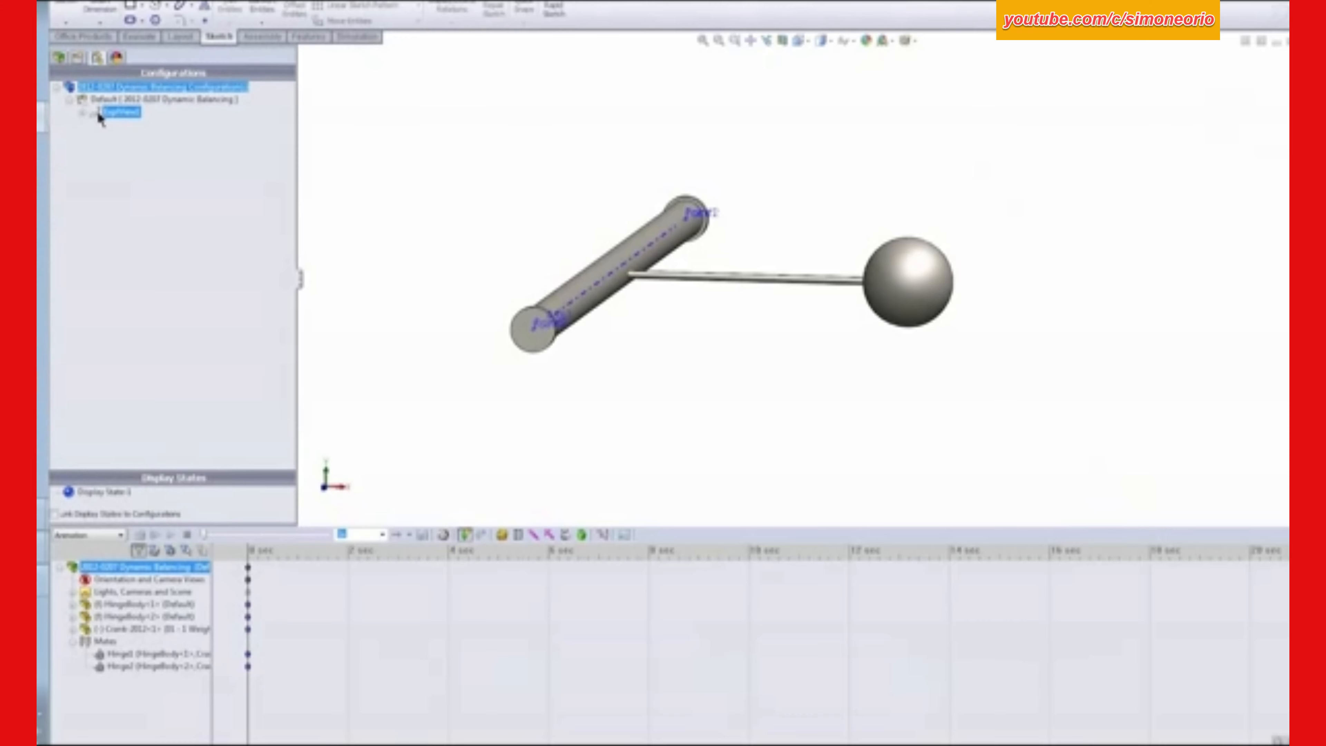
double_click(99, 114)
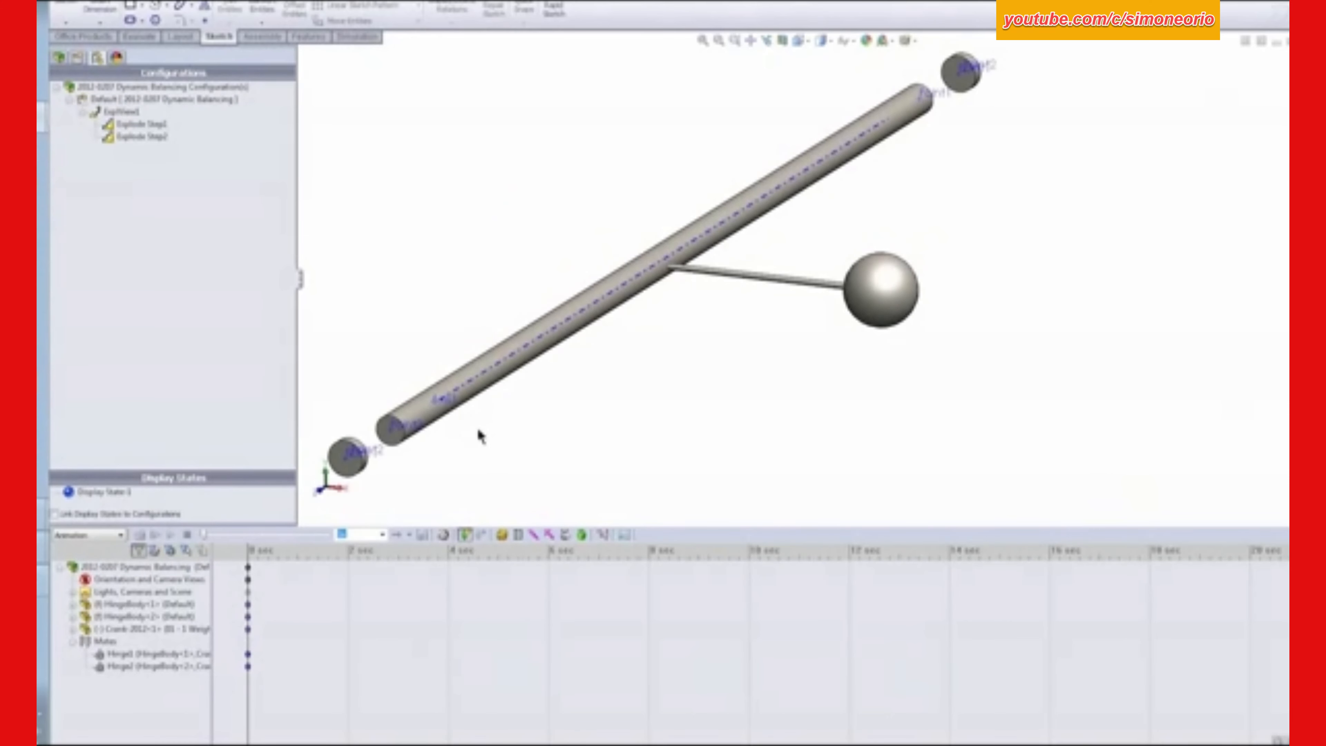
- Suppress the Hinge1 and Hinge2 mates in the new motion study
left_click(120, 653)
left_click(118, 665, "ctrl")
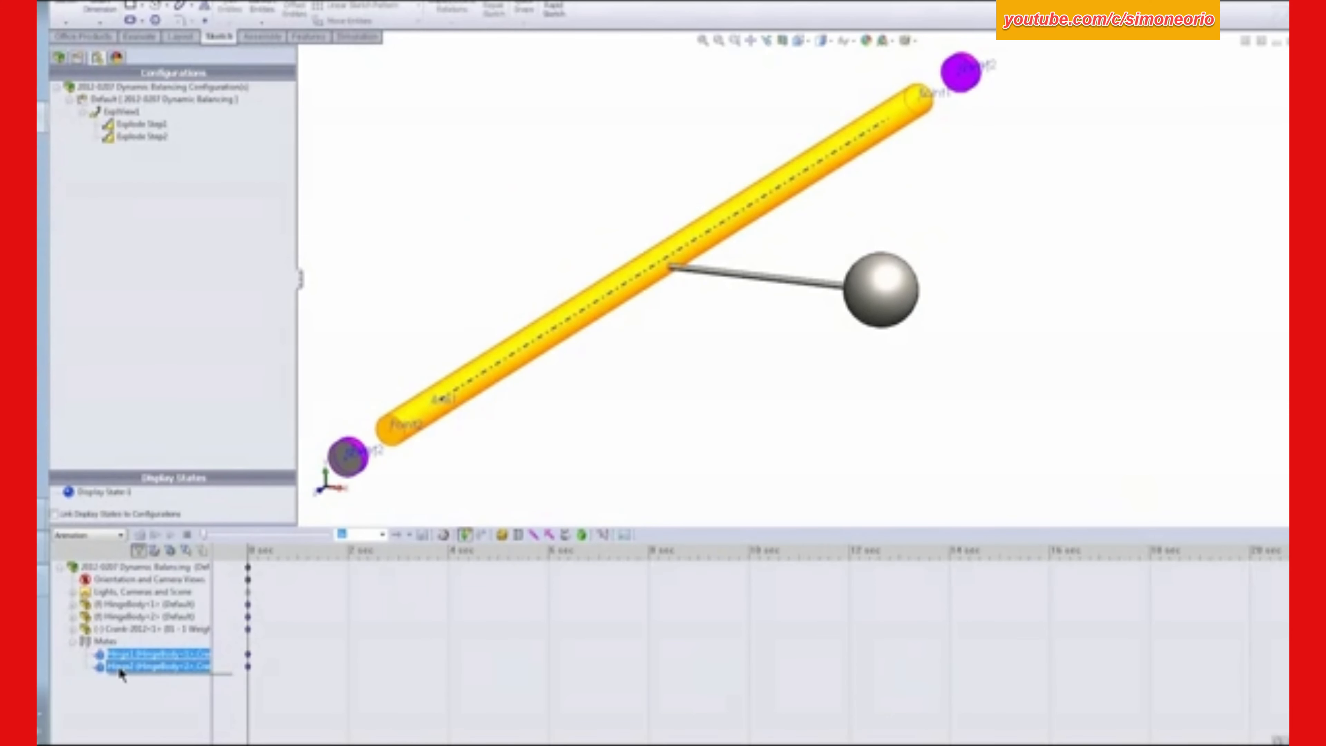
right_click(119, 667)
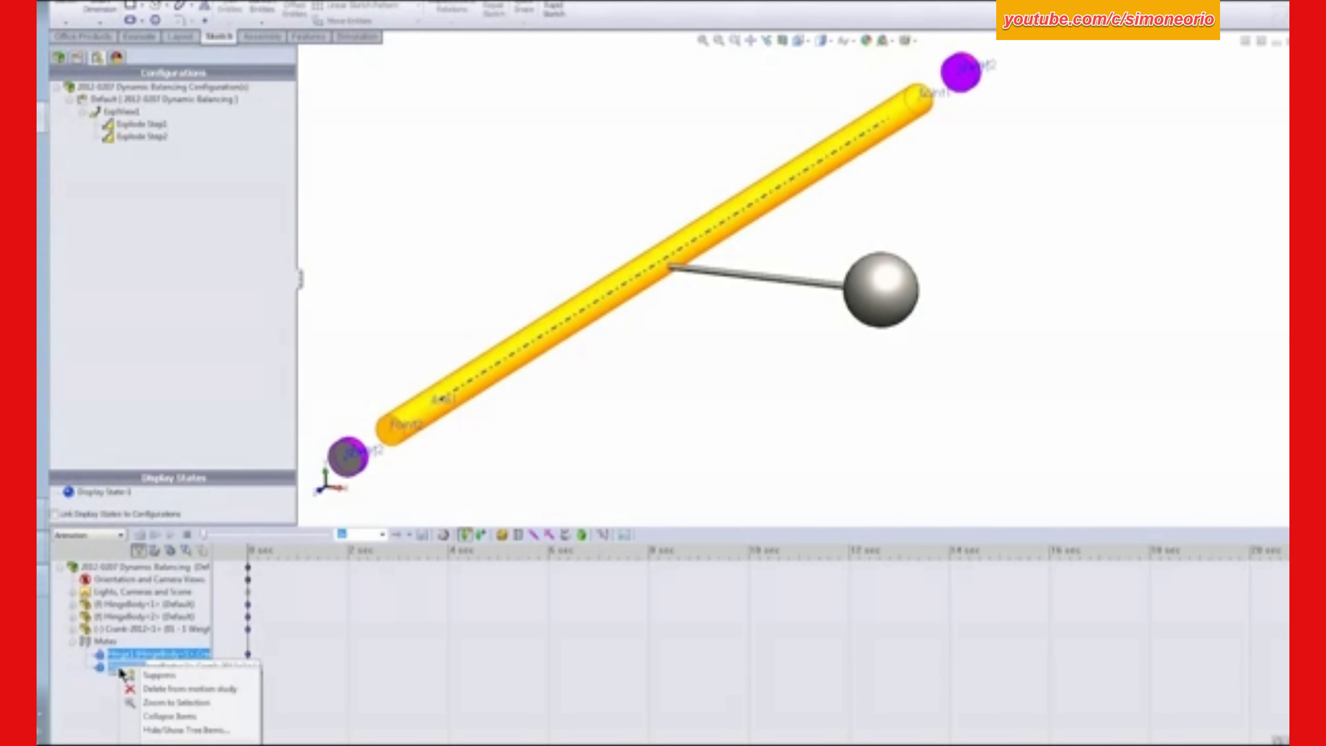
left_click(159, 677)
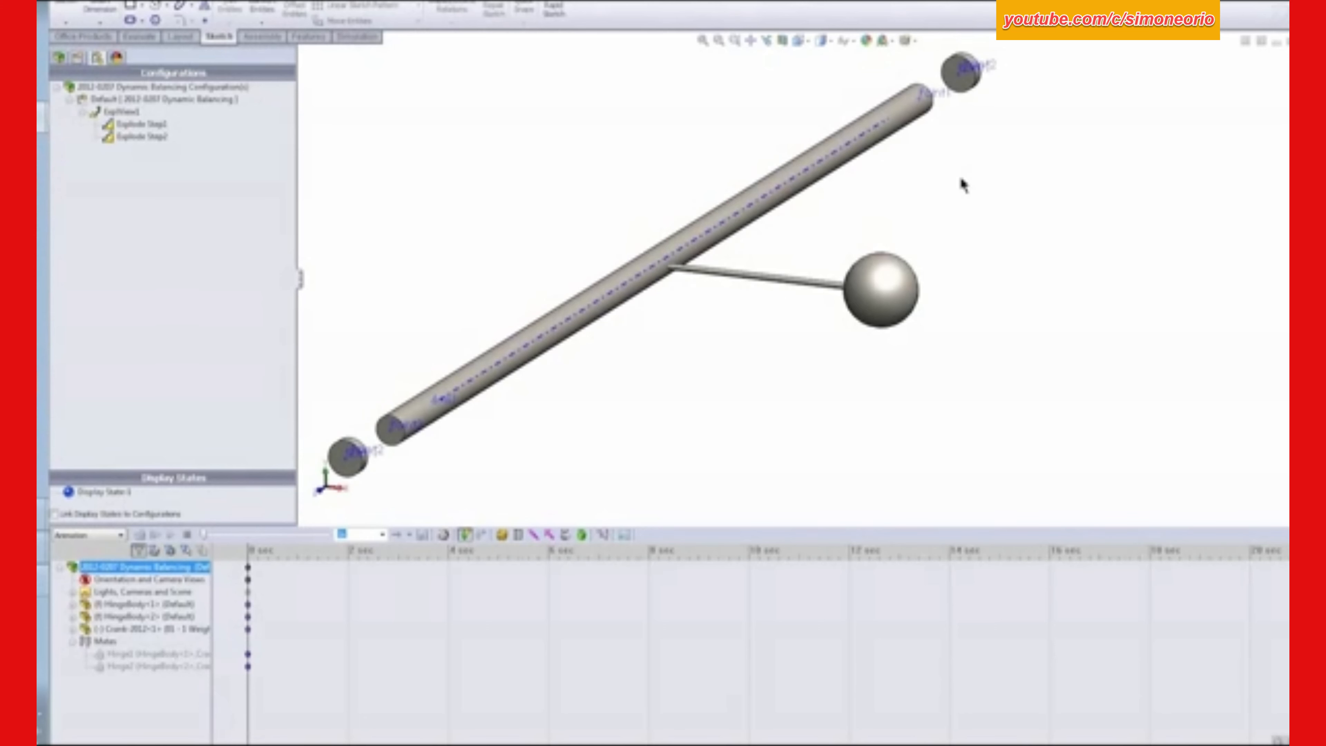
- Add a local coincident mate between Point1 of HingeBody<1> and Point1 of the crank
left_click(960, 79)
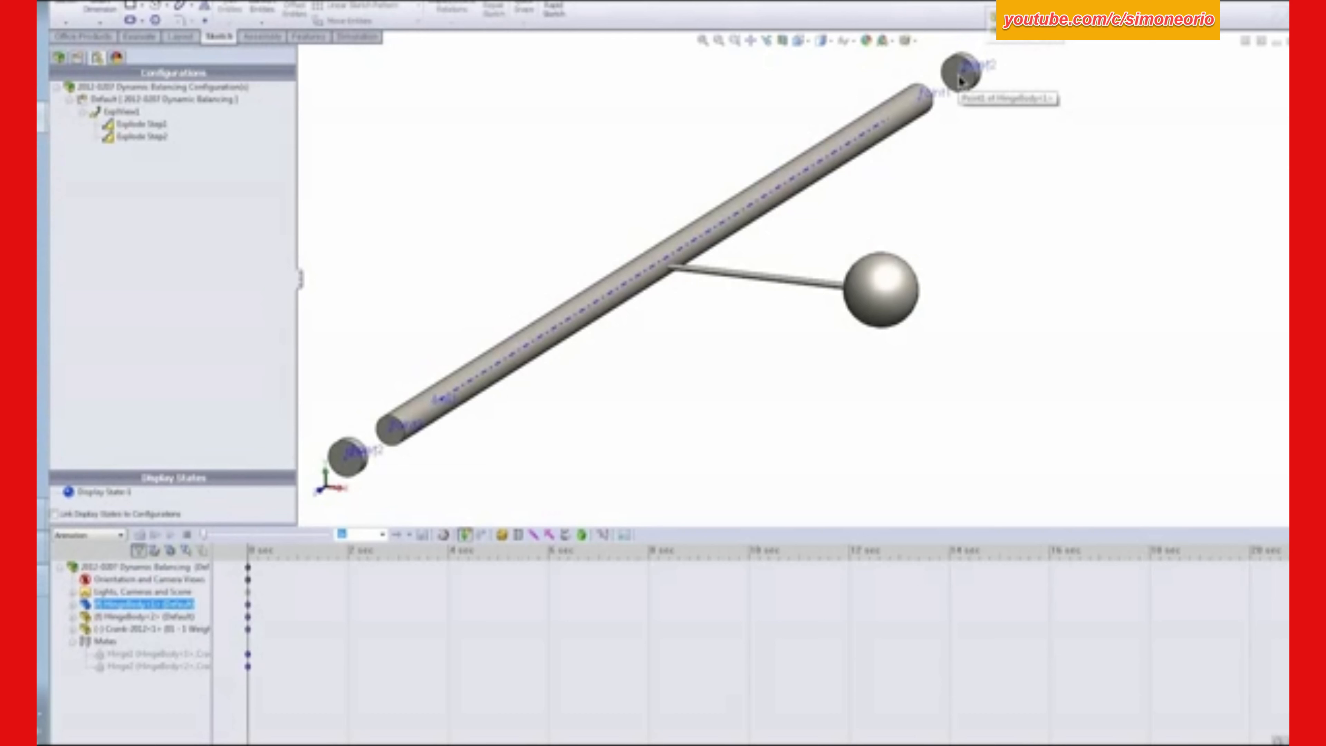
left_click(923, 106, "ctrl")
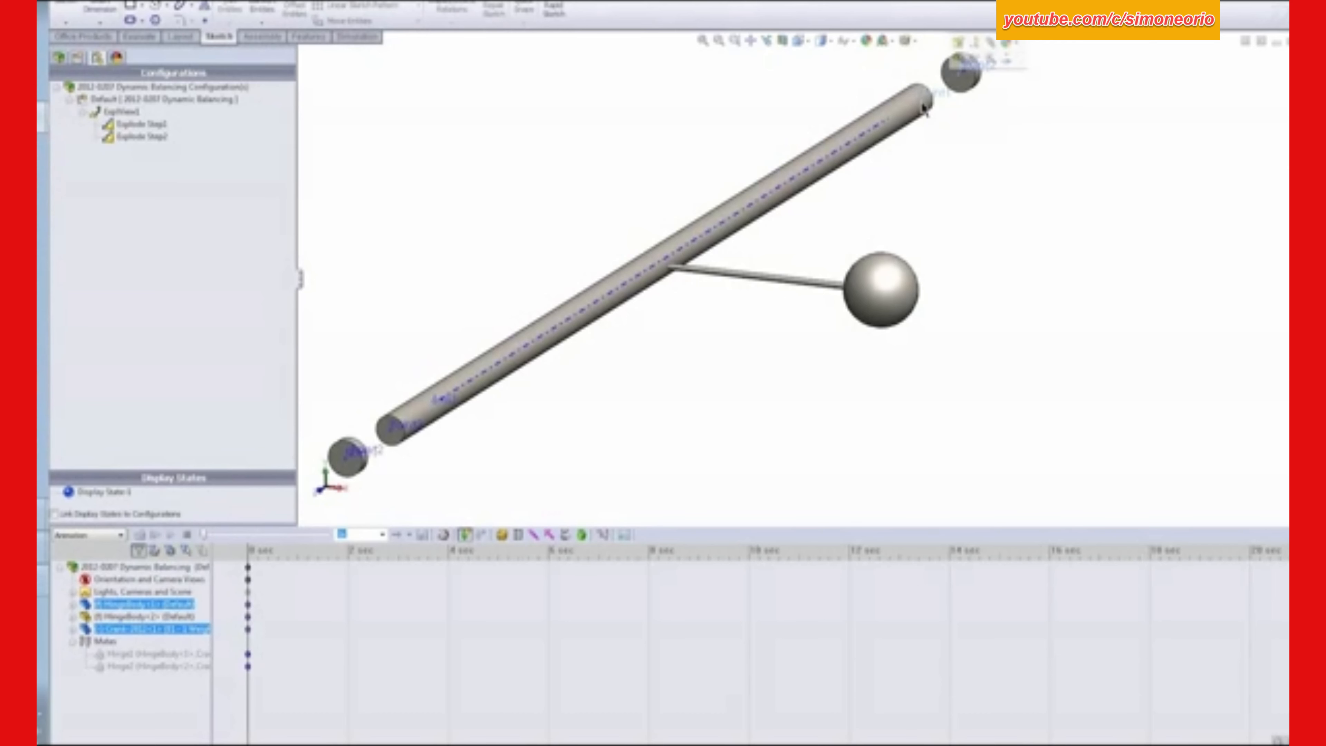
left_click(990, 45)
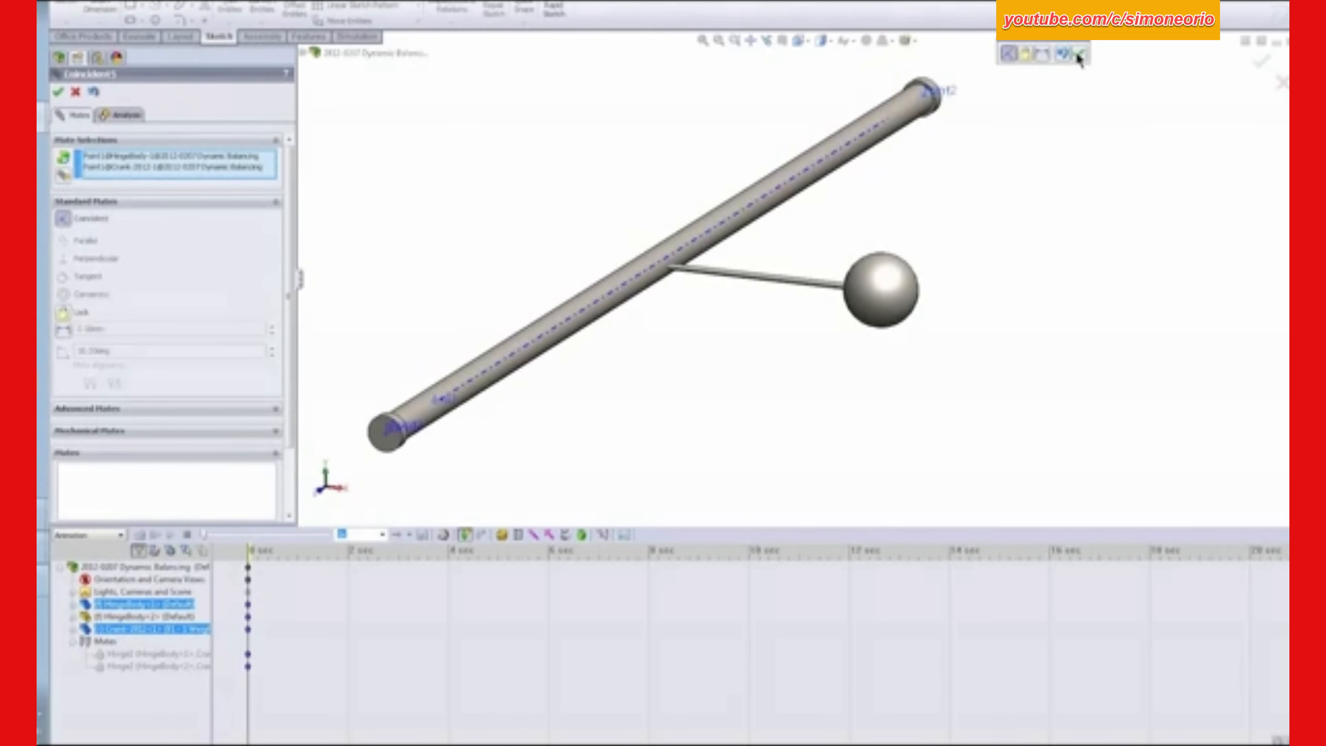
left_click(1076, 55)
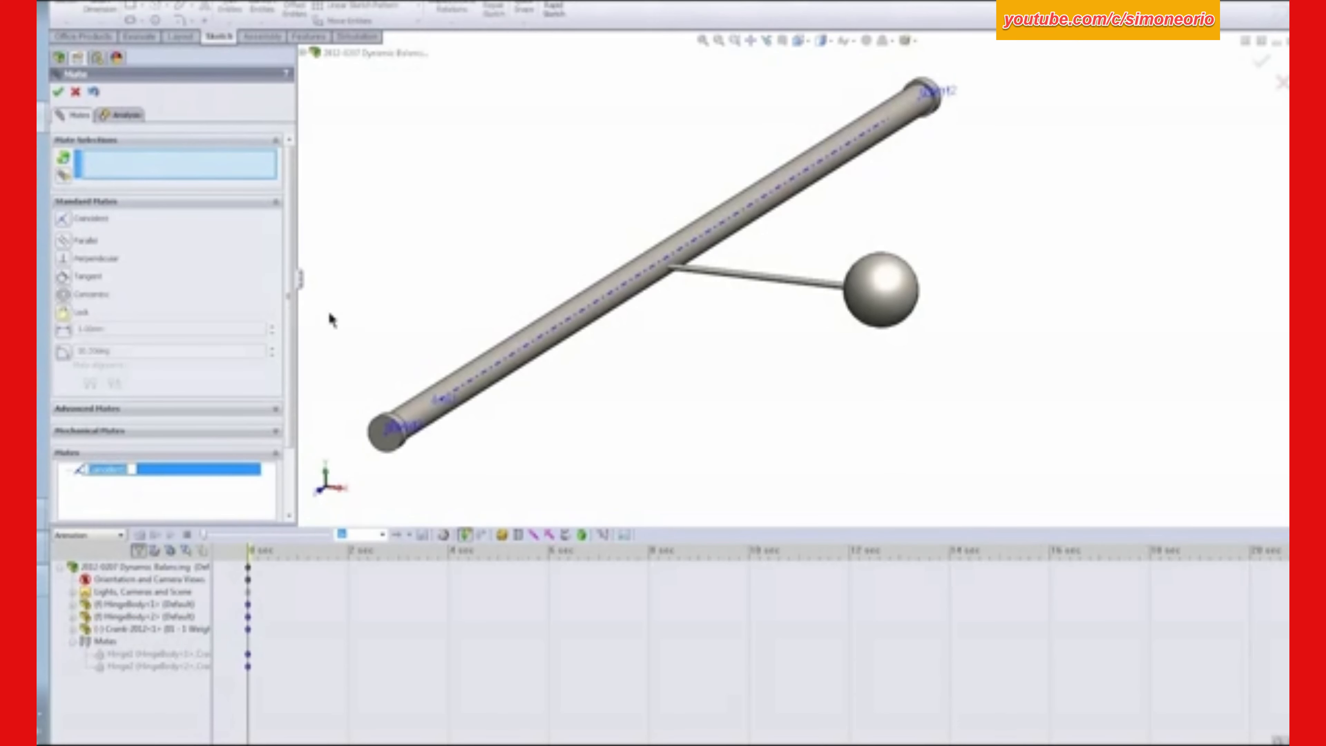
left_click(58, 94)
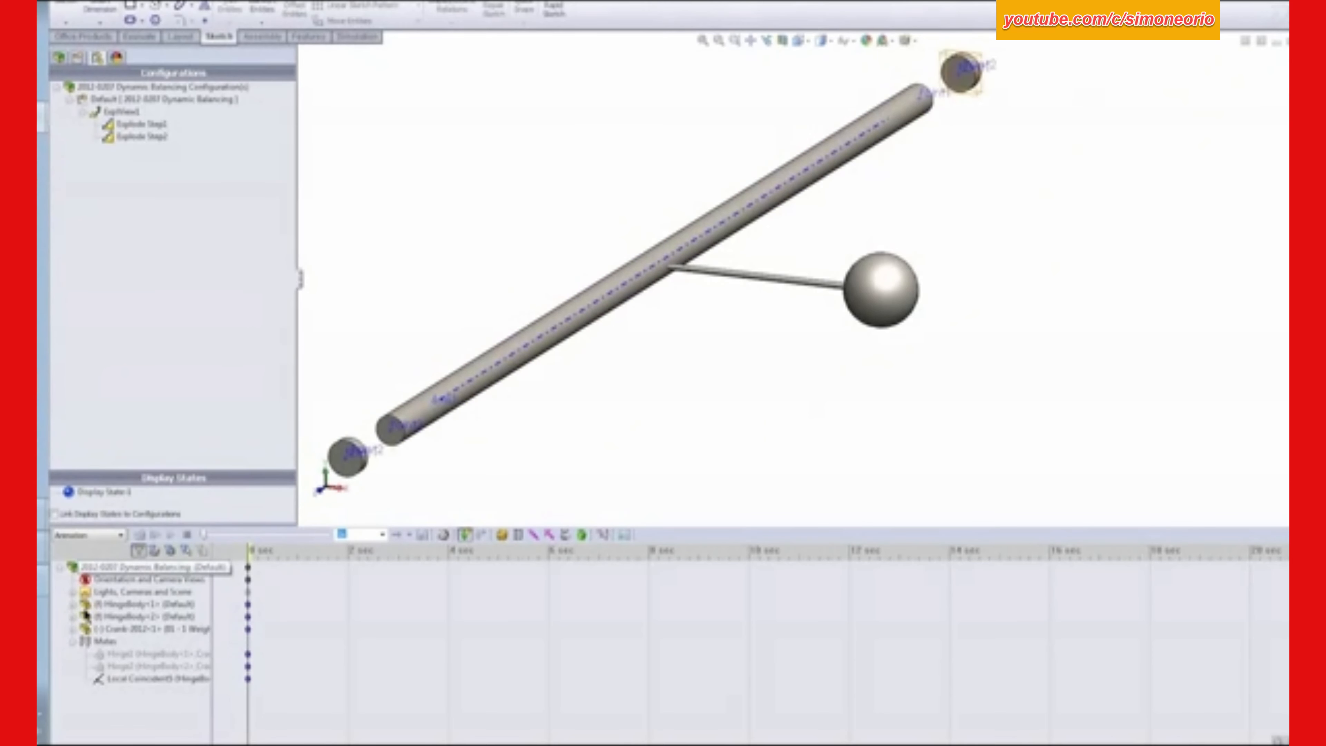
- Switch the study type to Motion Analysis and mate the crank's axis coincident with the point of HingeBody<2>
left_click(119, 535)
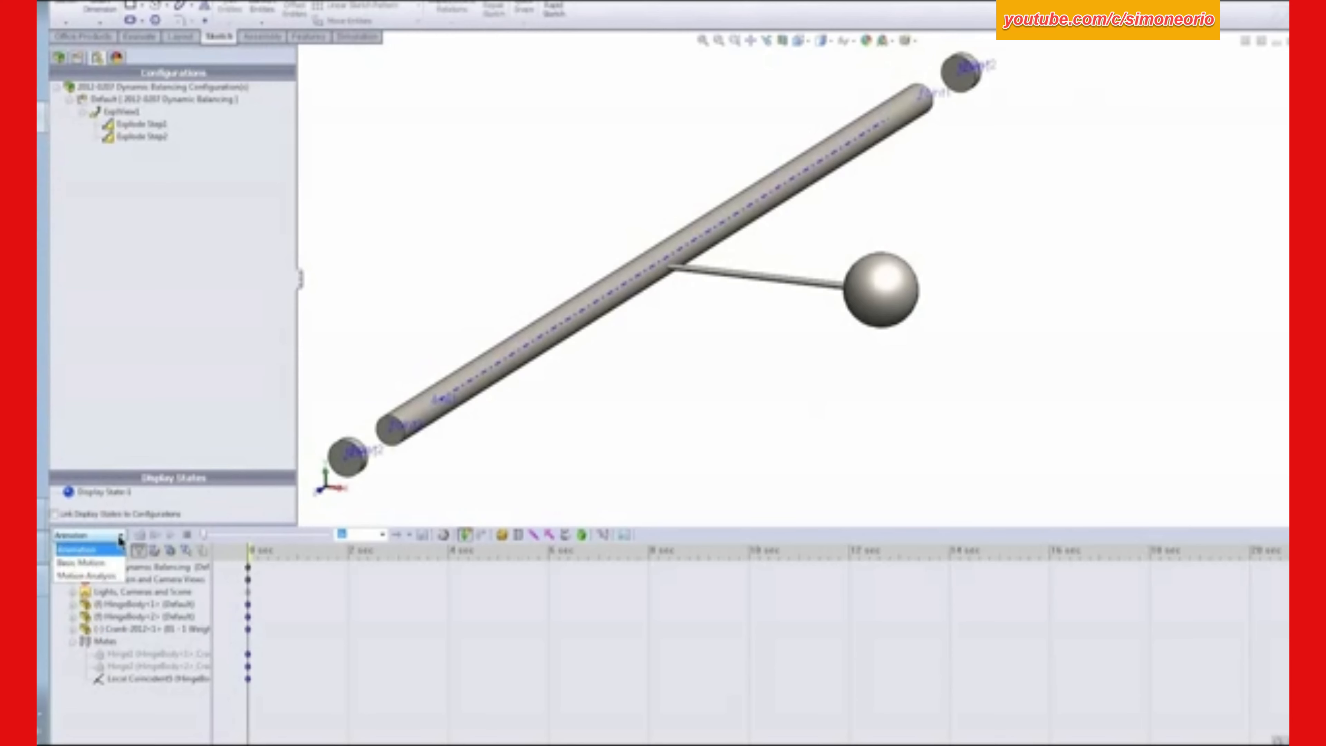
left_click(103, 577)
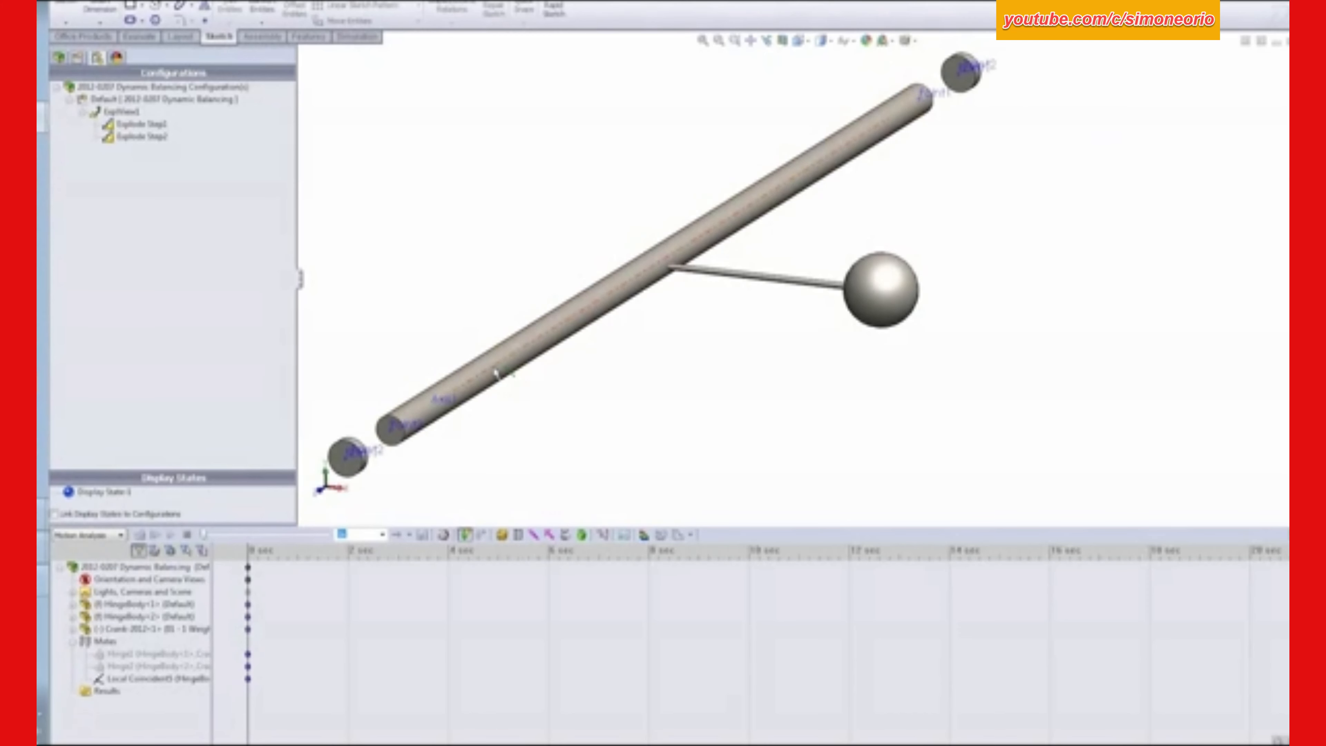
left_click(496, 372)
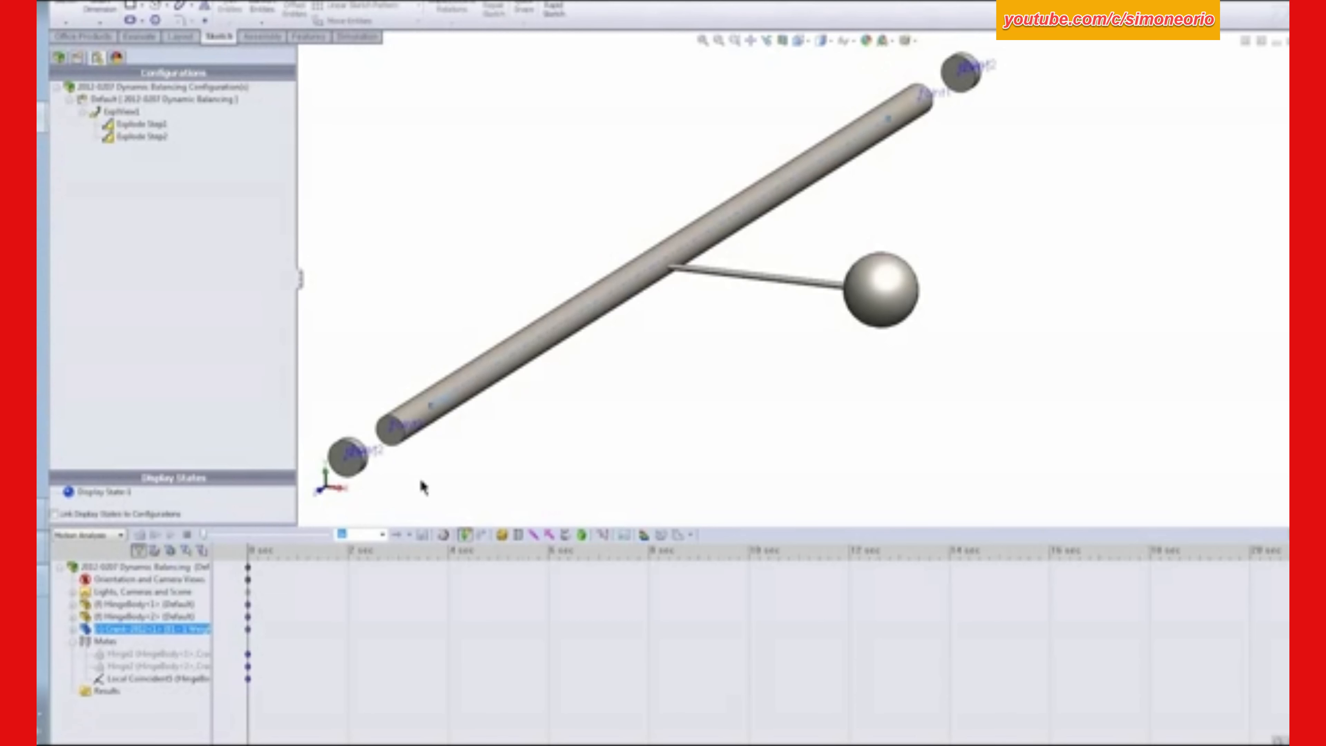
left_click(349, 464, "ctrl")
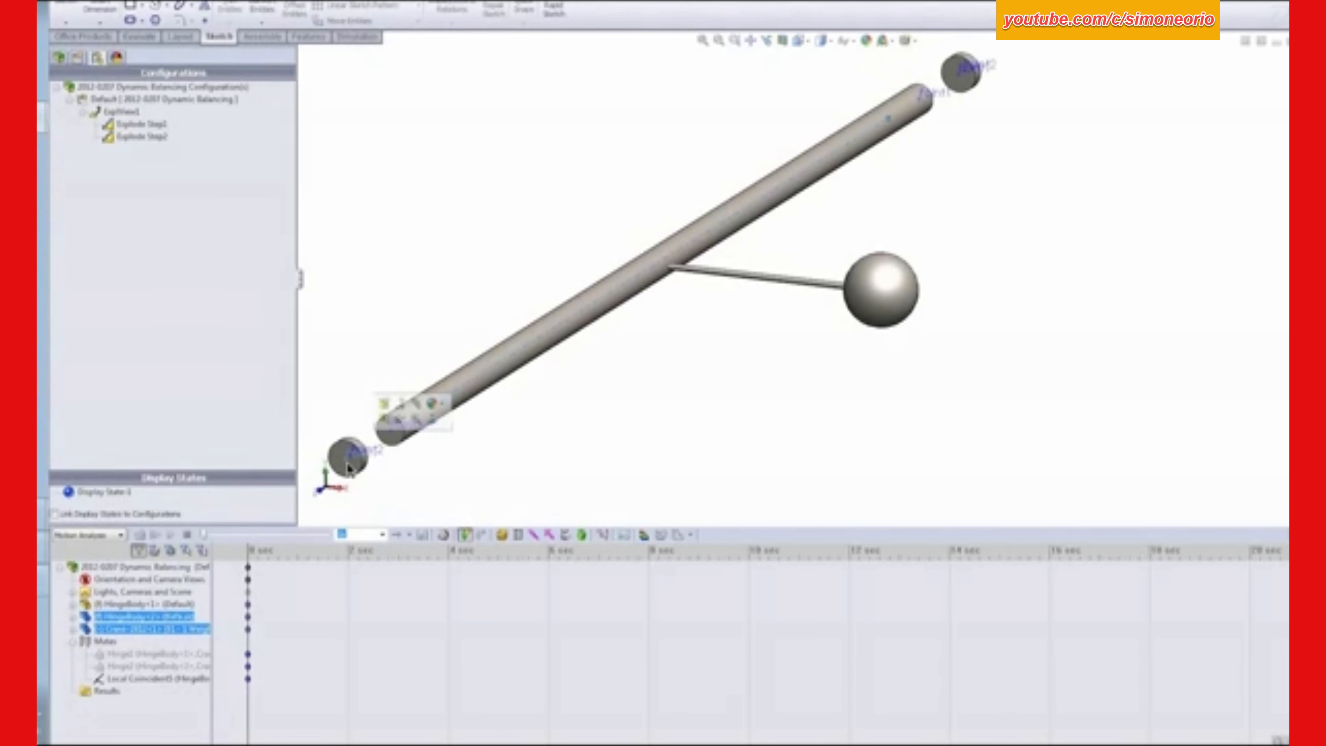
left_click(414, 403)
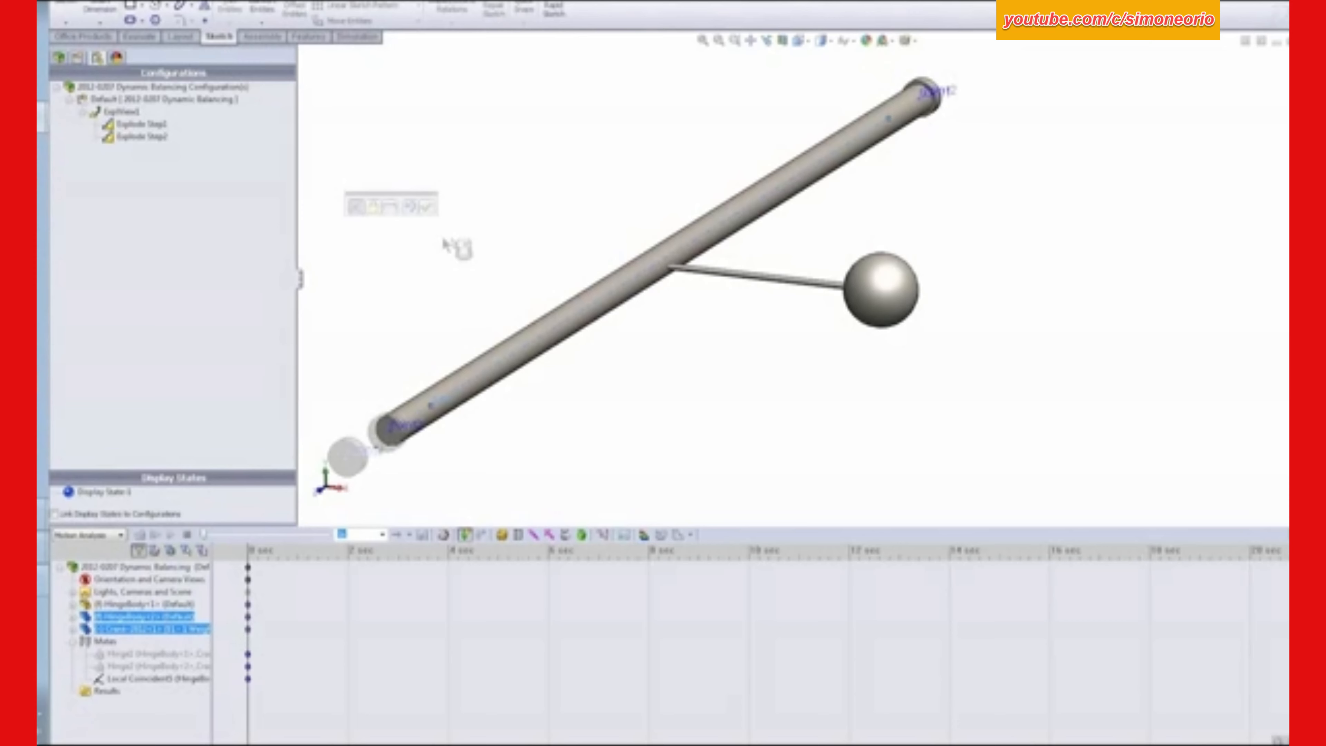
left_click(425, 207)
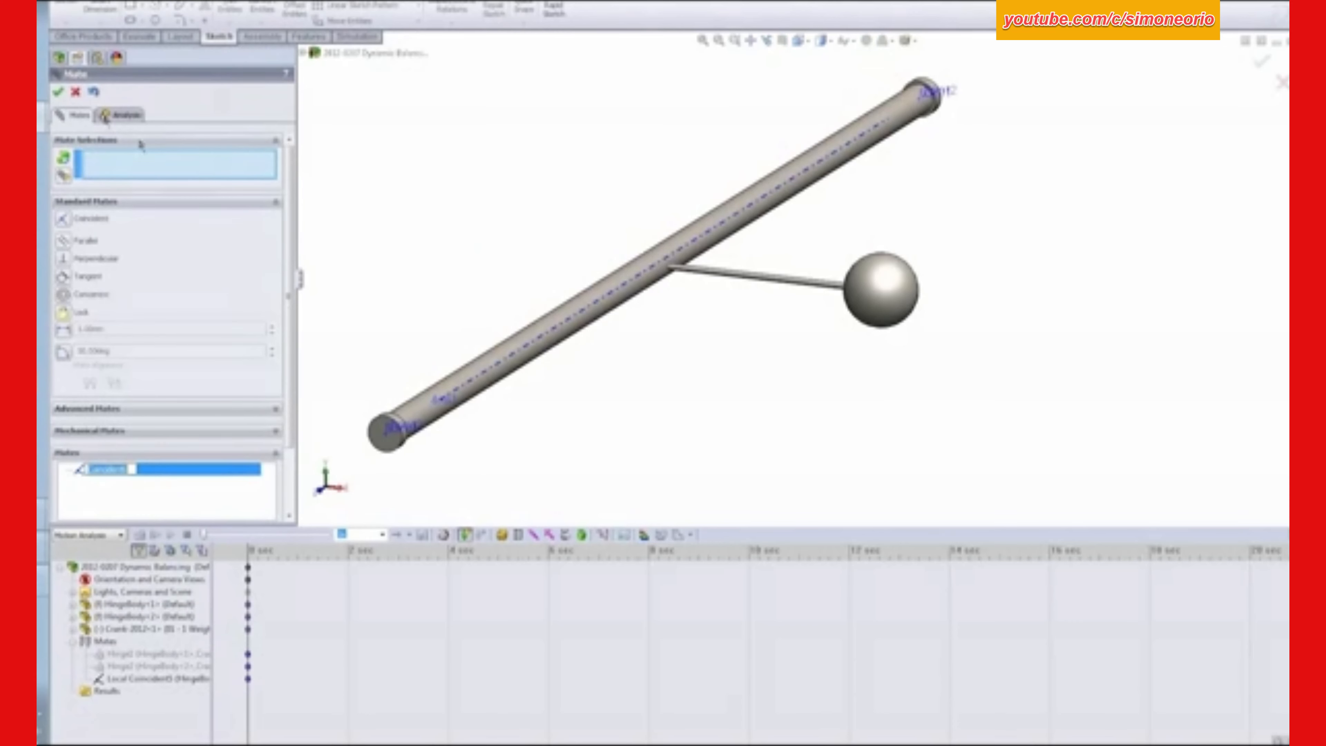
left_click(58, 91)
- Collapse the exploded view and add a constant-speed rotary motor of 60 RPM to the crank shaft
right_click(420, 126)
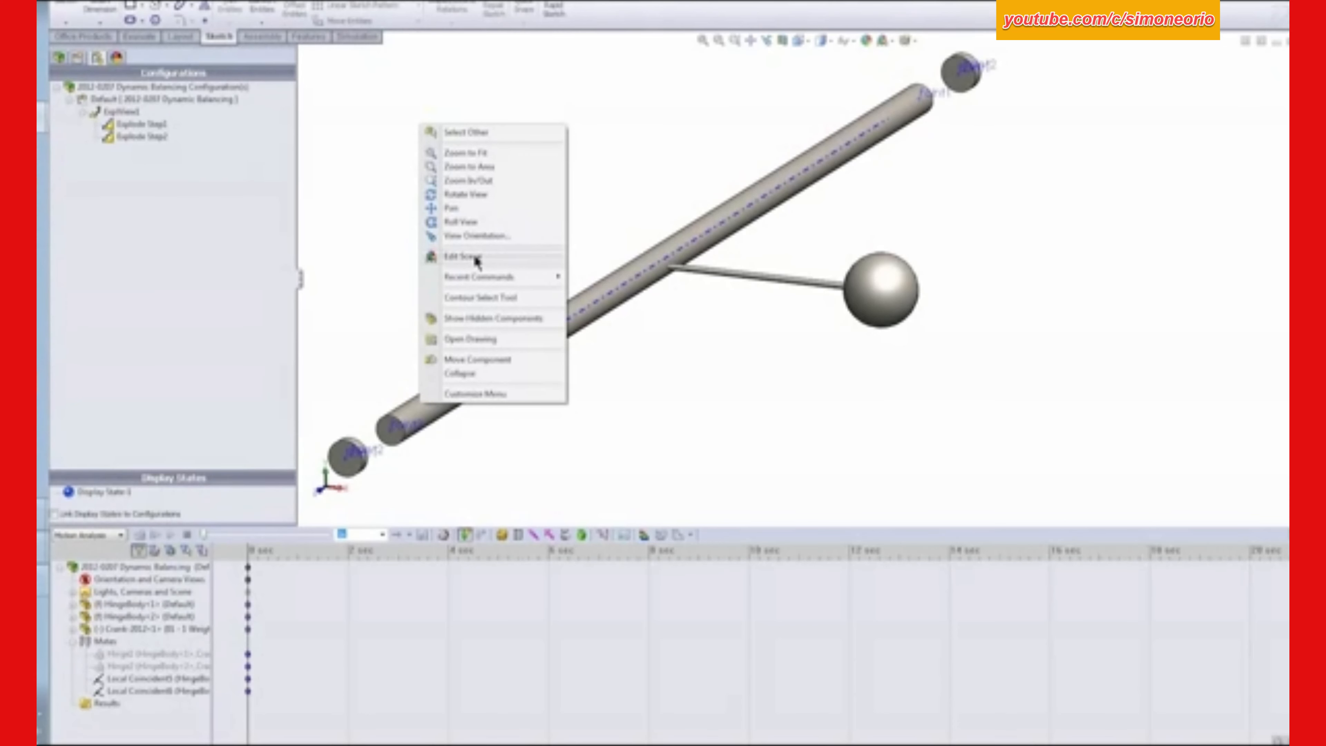
left_click(459, 374)
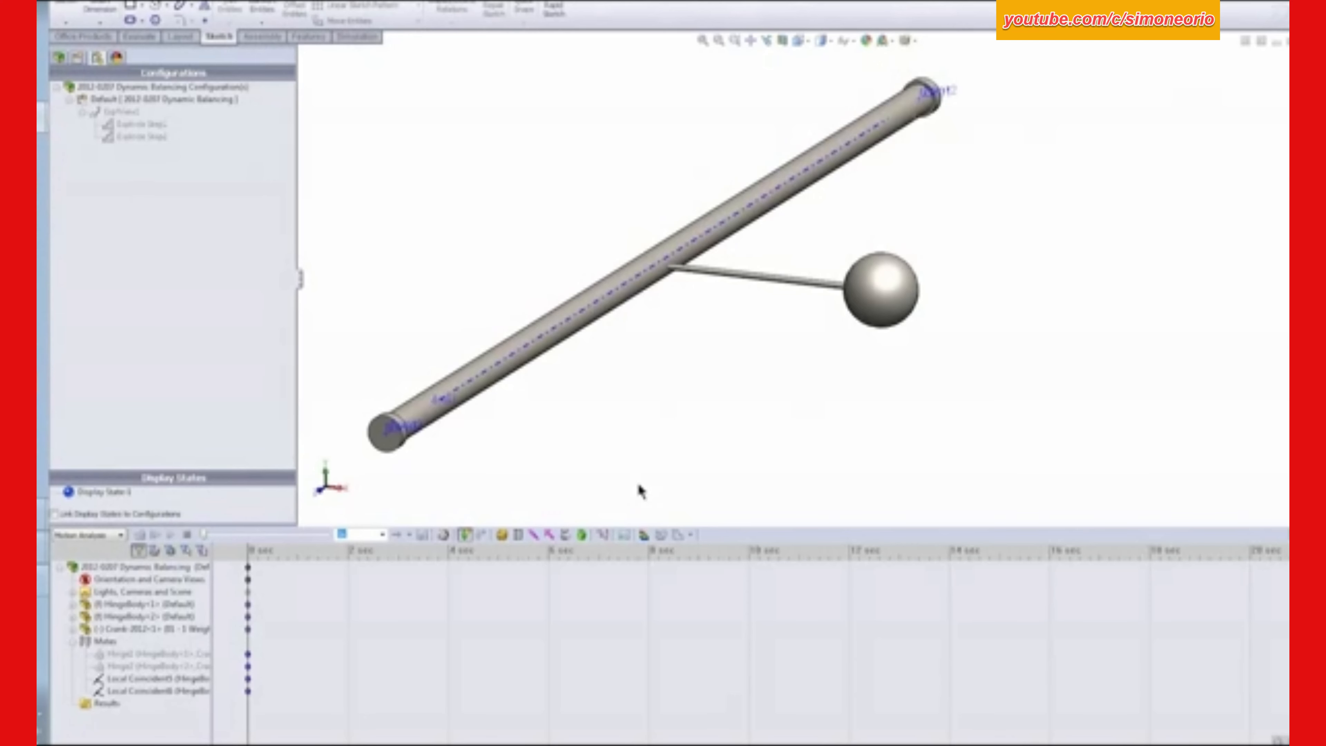
left_click(502, 535)
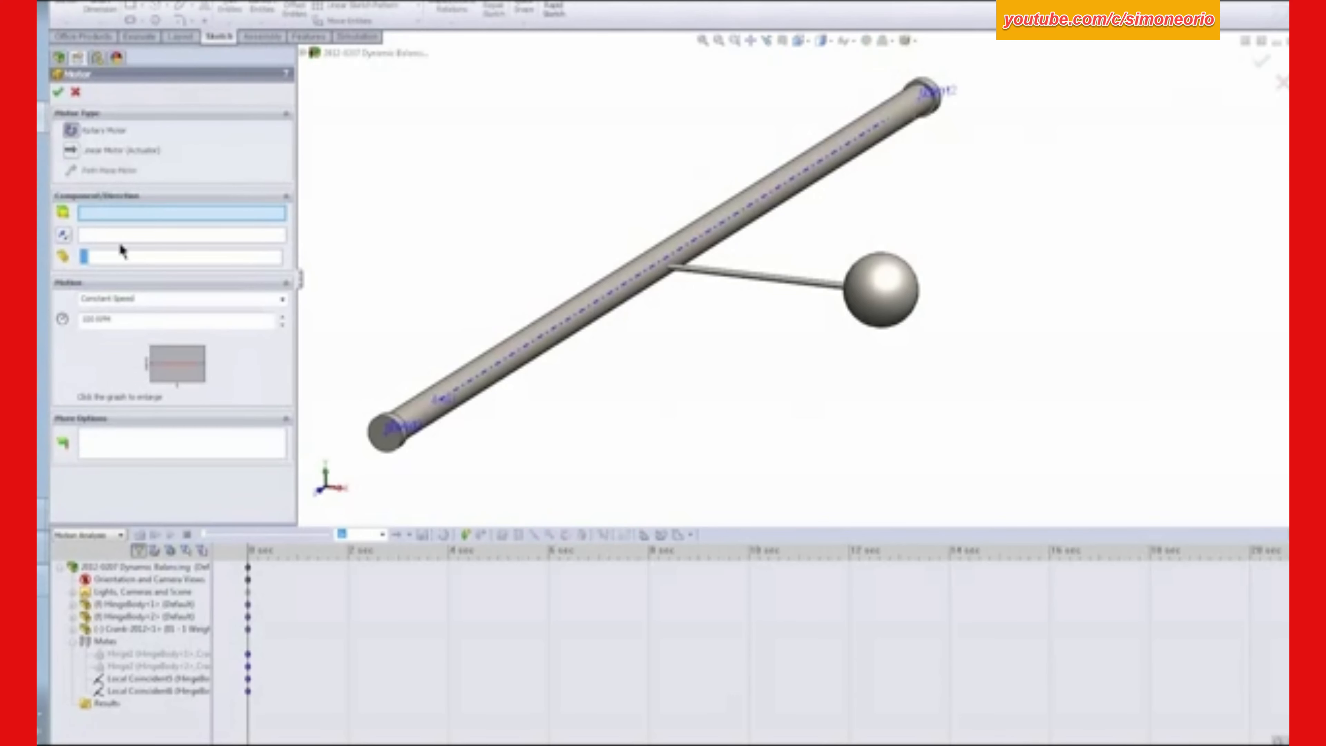
double_click(94, 320)
type("60")
left_click(412, 411)
left_click(58, 94)
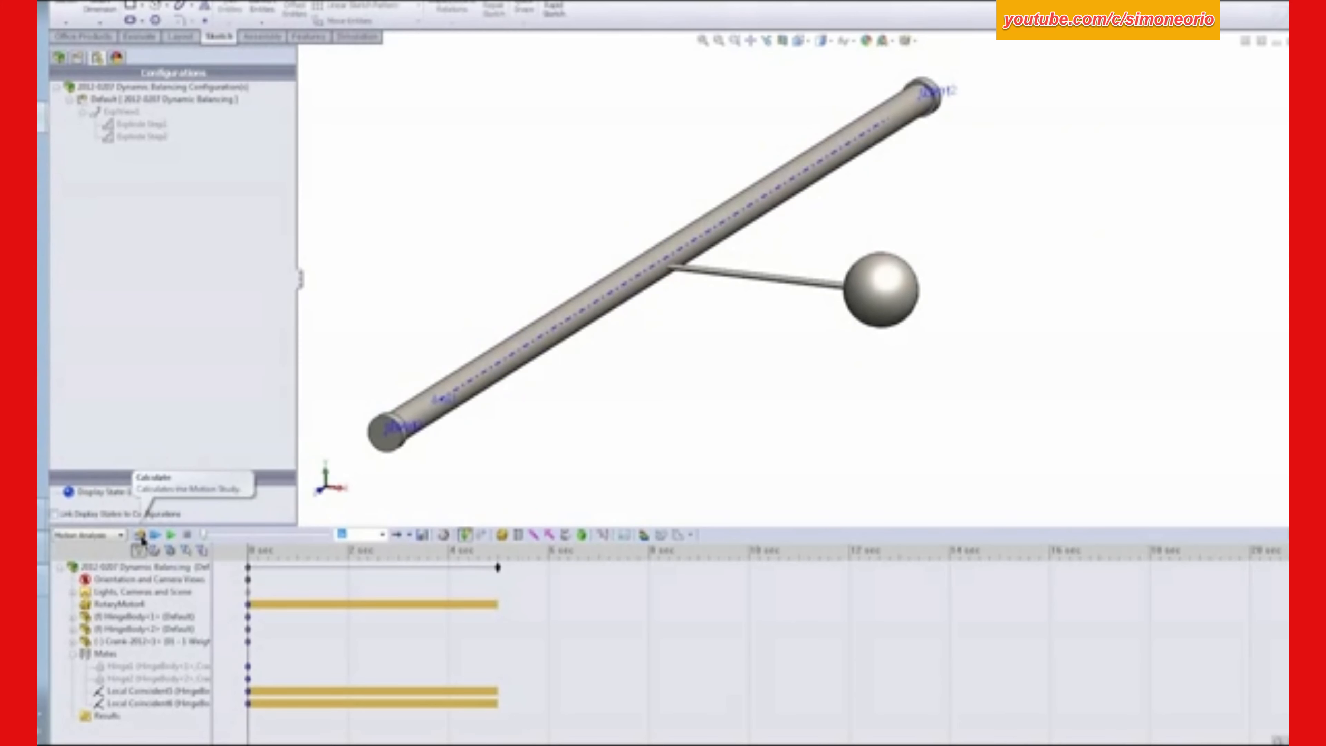
- Calculate the motion study, shorten its duration to about 1 second and recalculate it
left_click(139, 535)
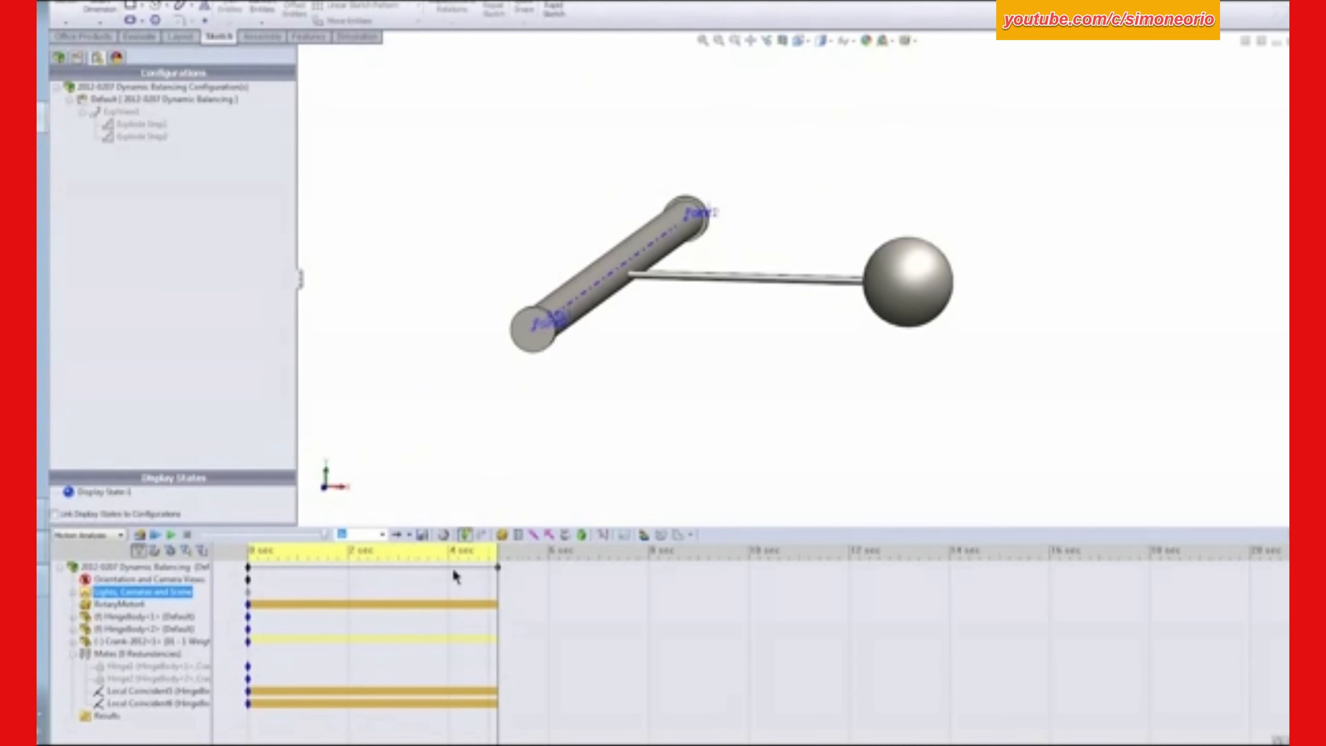
left_click_drag(498, 566, 297, 575)
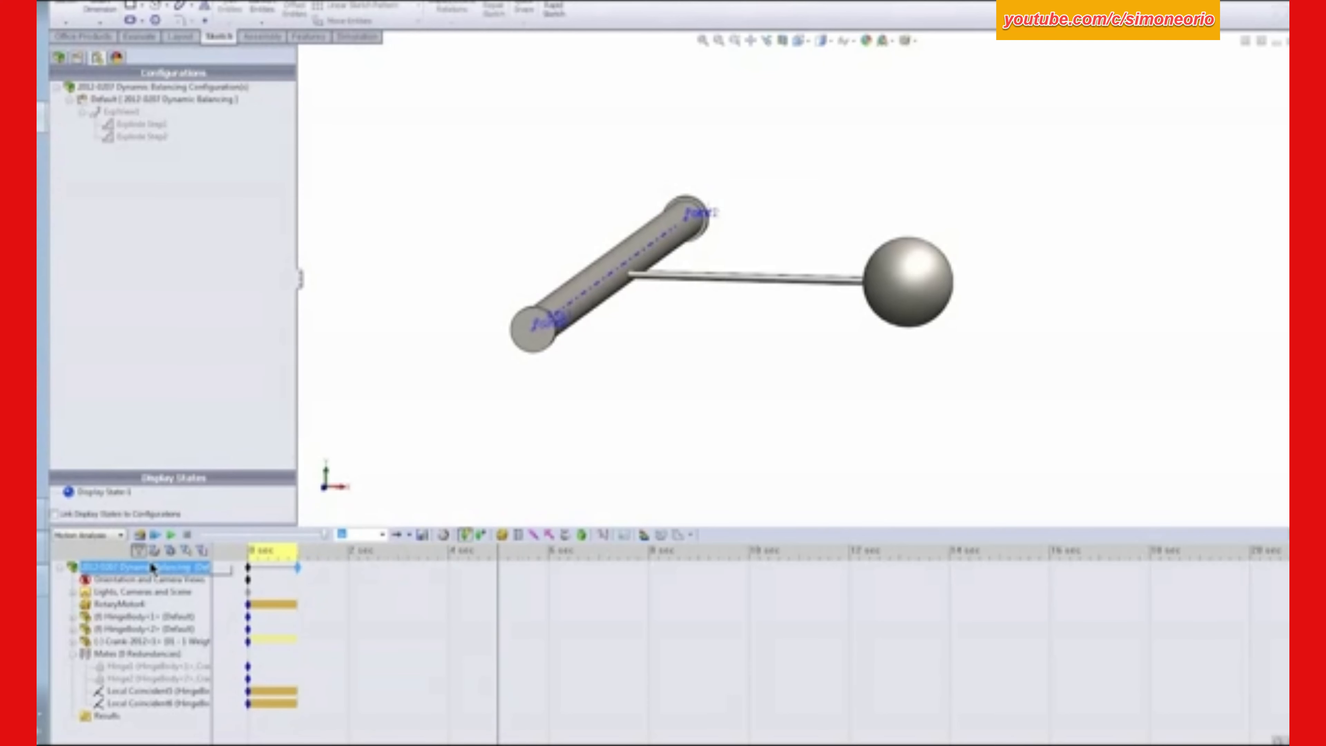
left_click(139, 535)
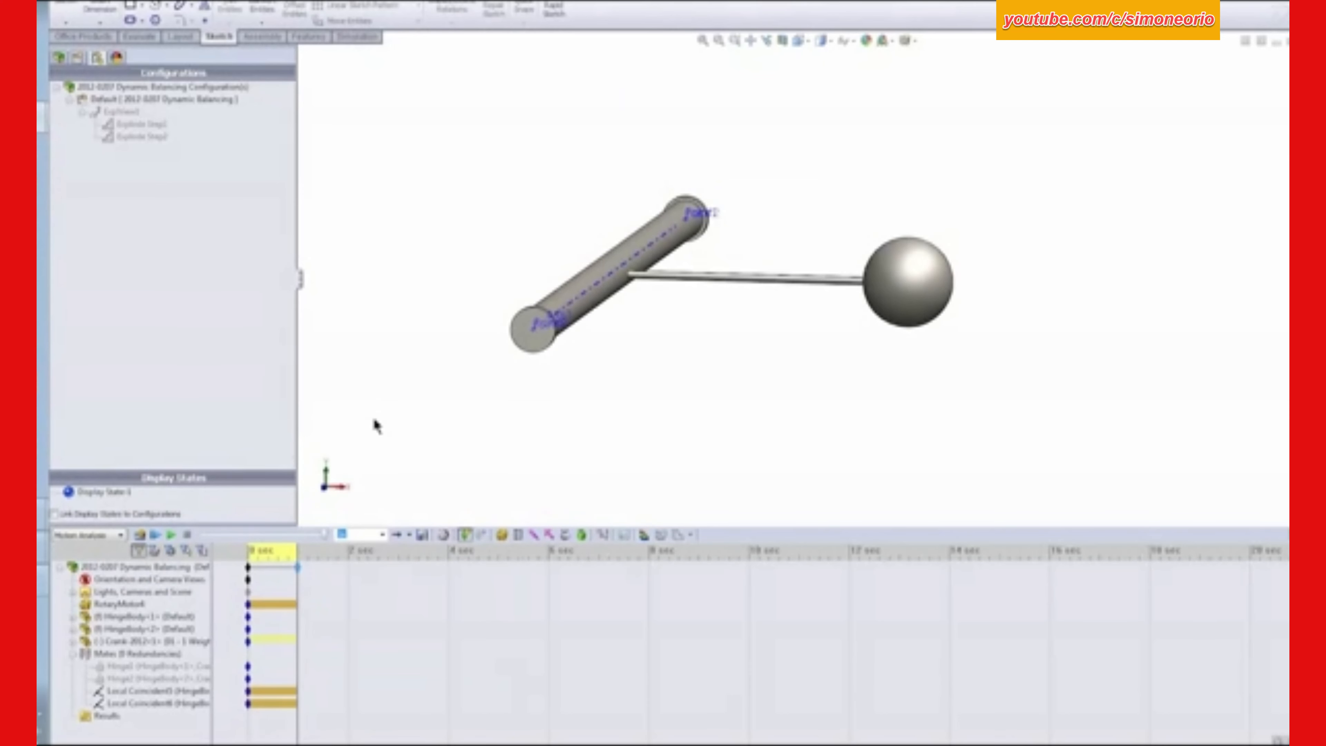
left_click(627, 533)
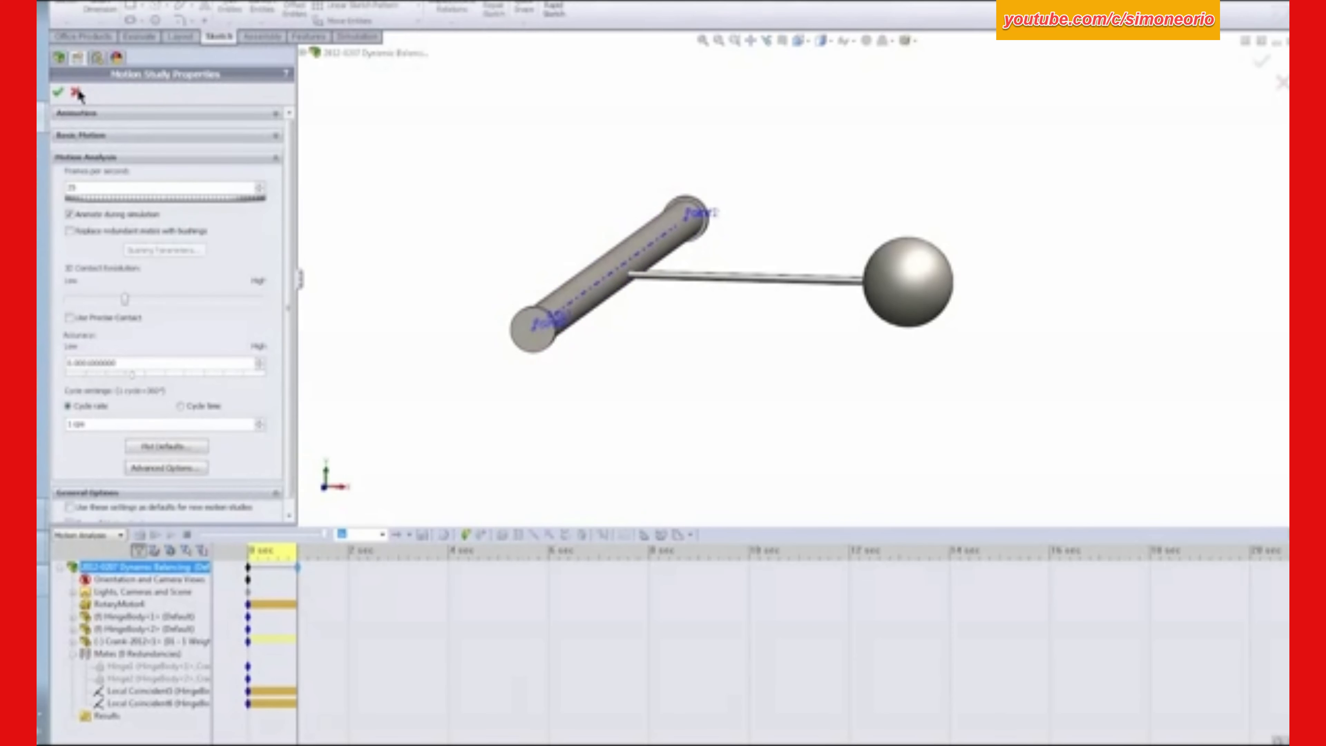
left_click(77, 93)
- Create a new results plot of Forces, Reaction Force, Y Component for the local coincident mate on HingeBody<1>
left_click(605, 535)
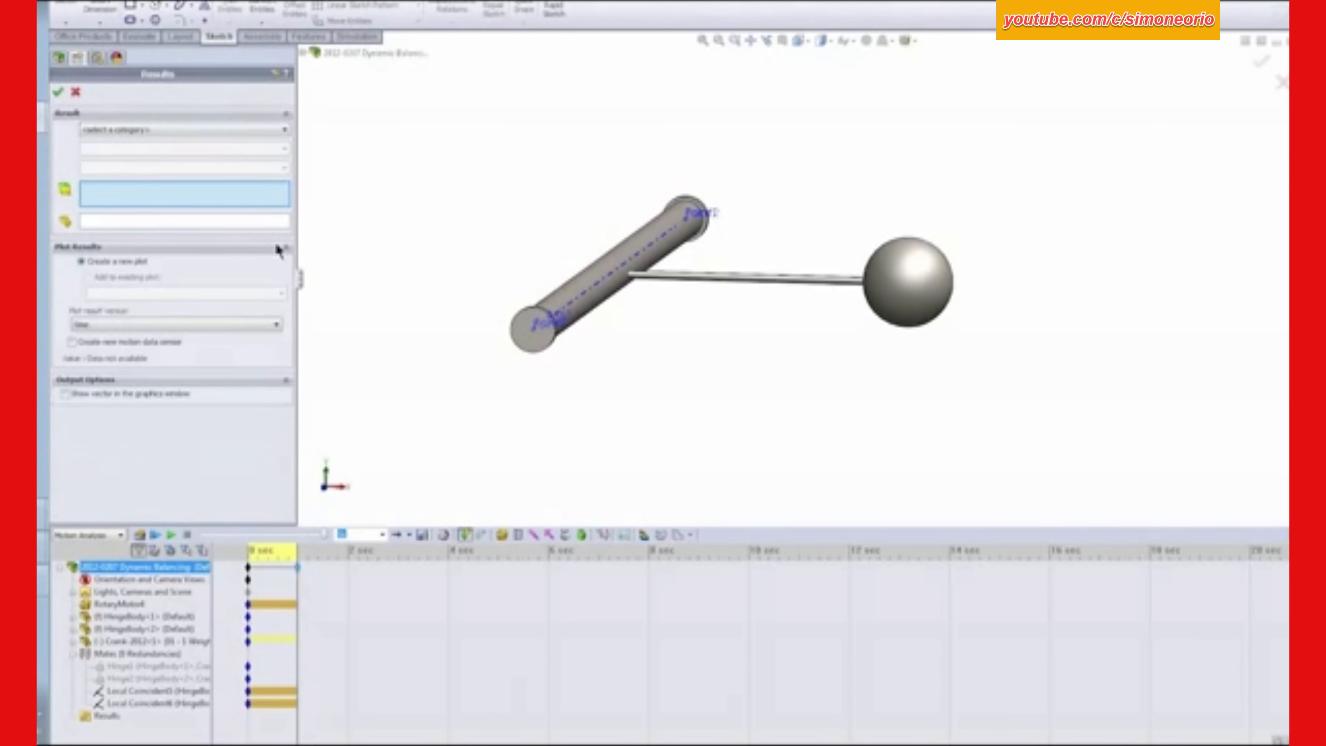
left_click(105, 129)
left_click(111, 147)
left_click(109, 150)
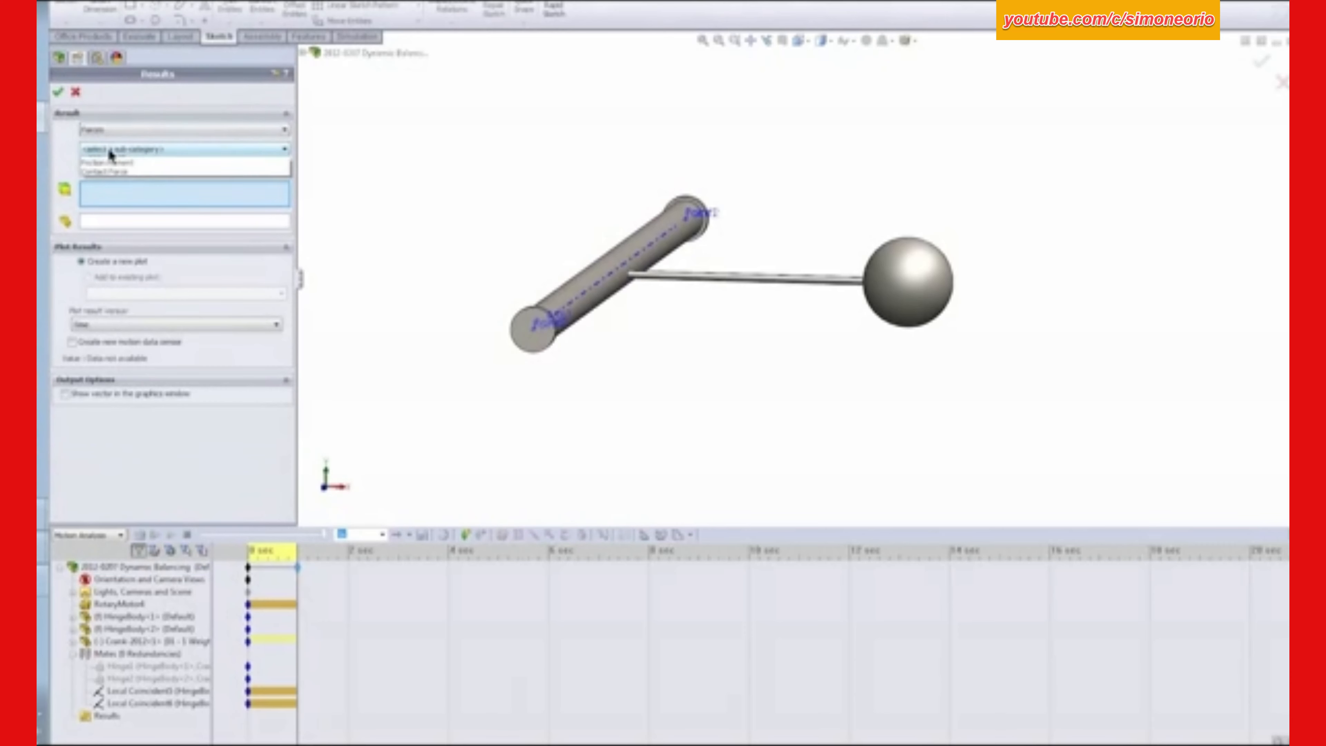
left_click(107, 180)
left_click(116, 169)
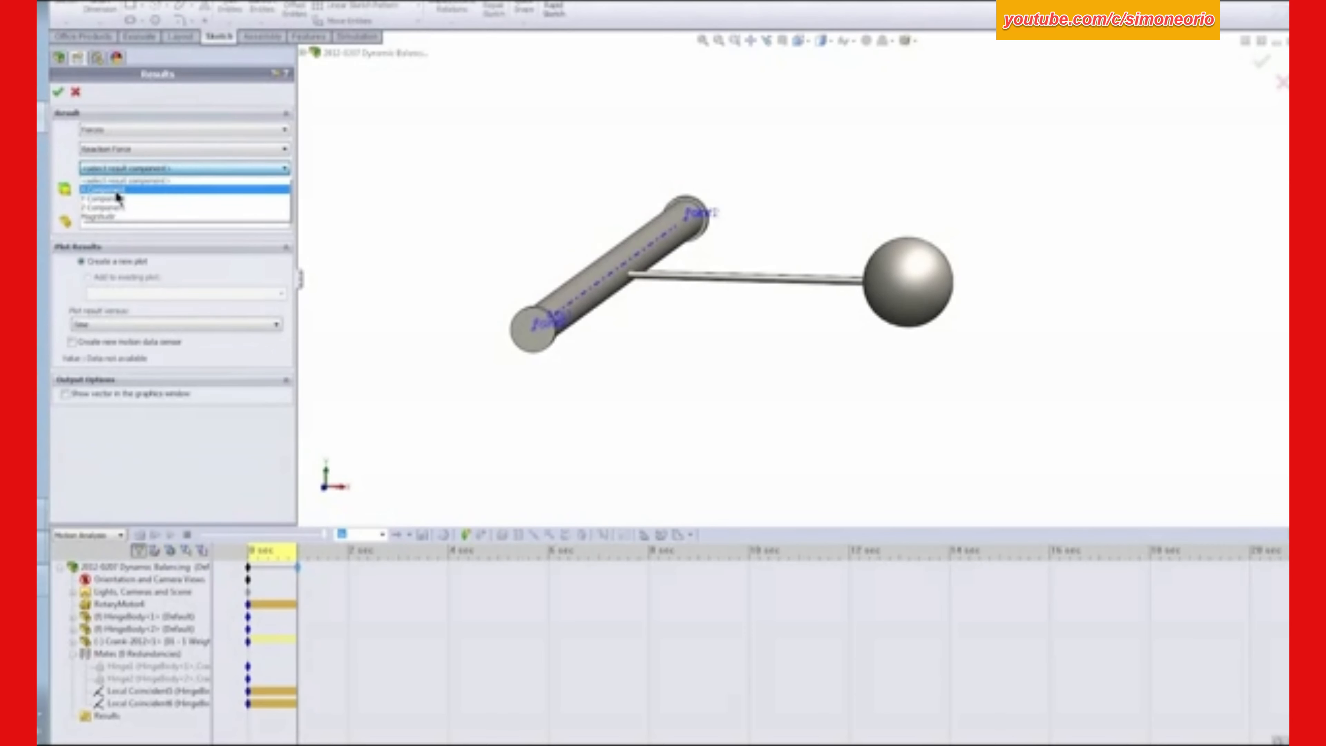
left_click(112, 199)
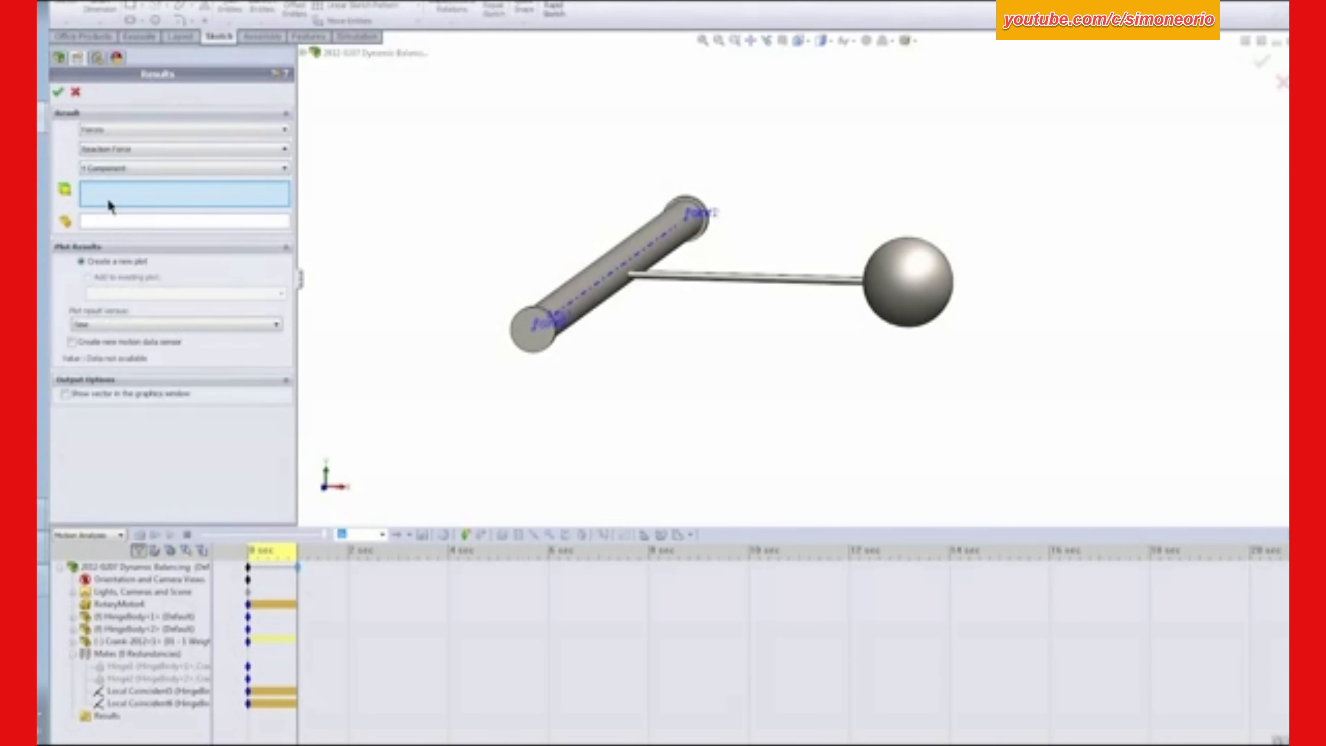
left_click(151, 691)
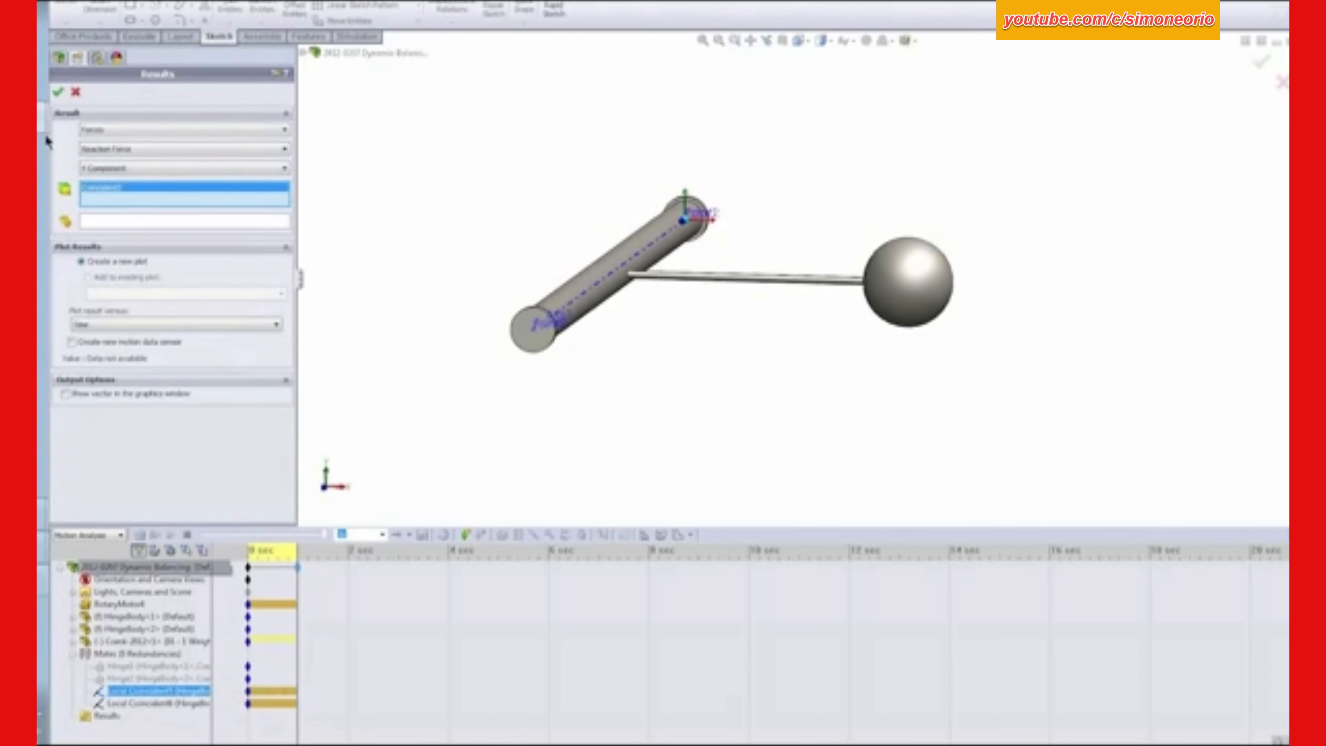
left_click(57, 94)
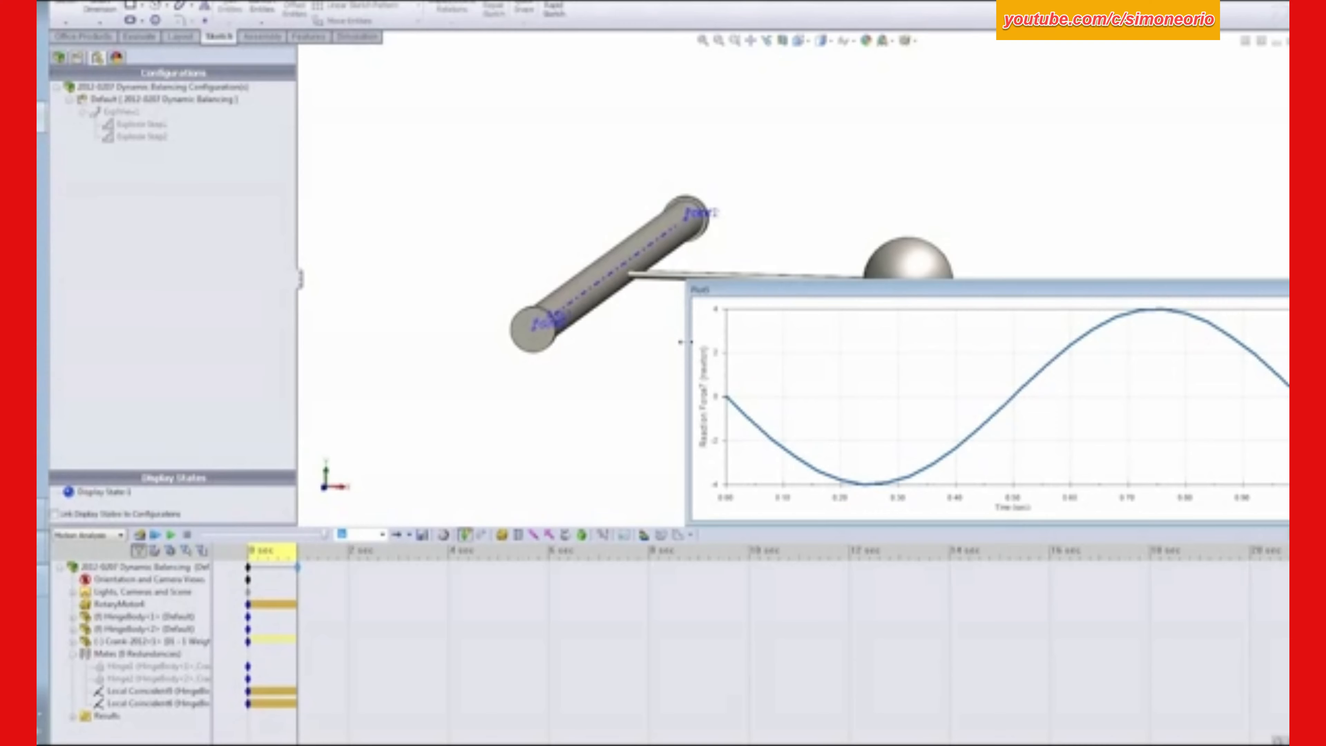
- Narrow the new reaction force plot window, move it clear of the model and shorten it to free space below
left_click_drag(683, 342, 911, 342)
left_click_drag(1040, 293, 1015, 76)
left_click_drag(882, 111, 982, 111)
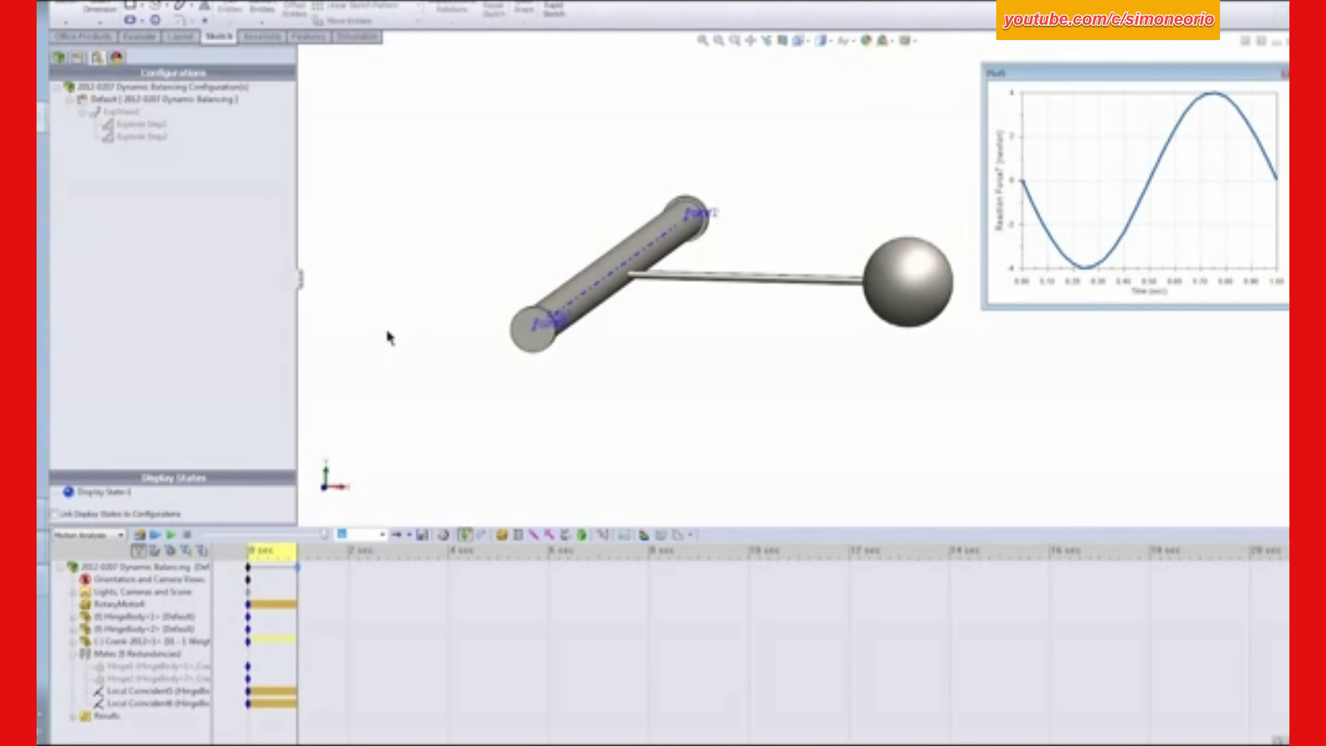
left_click(164, 655)
left_click(412, 268)
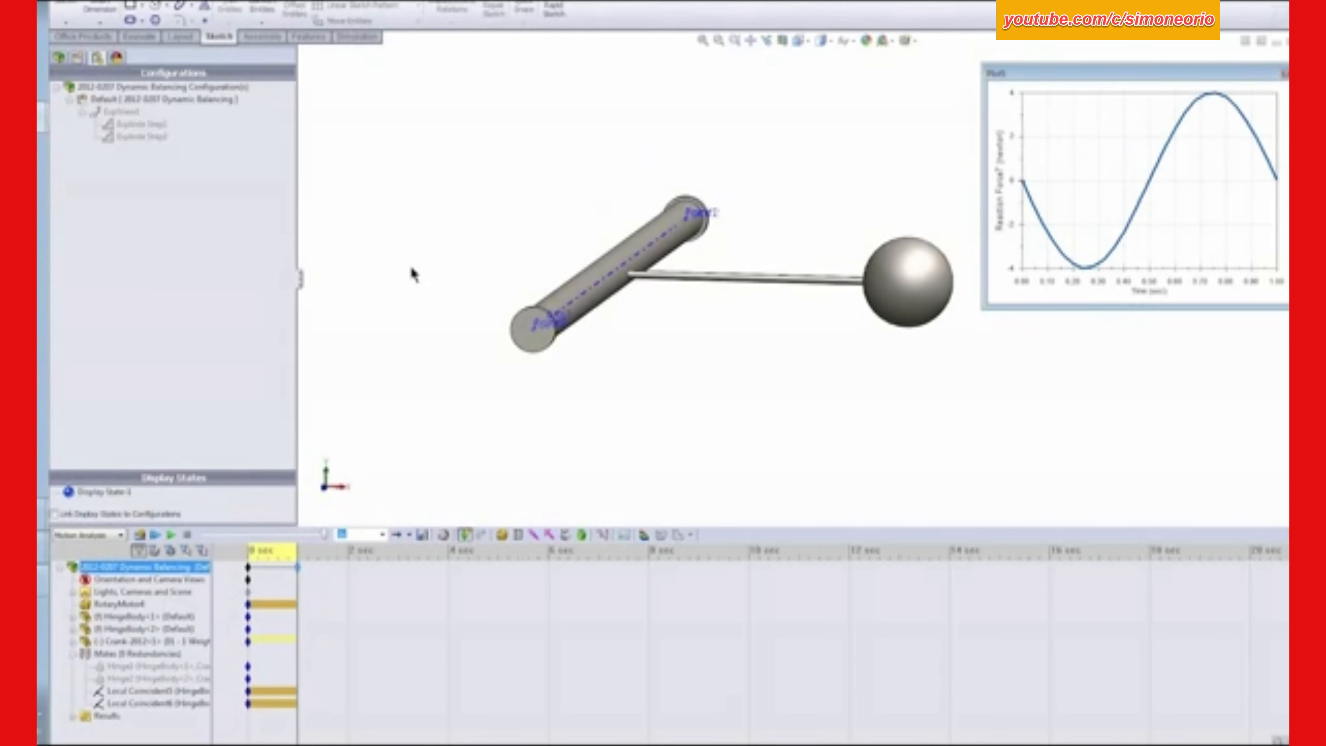
left_click_drag(1024, 306, 1024, 269)
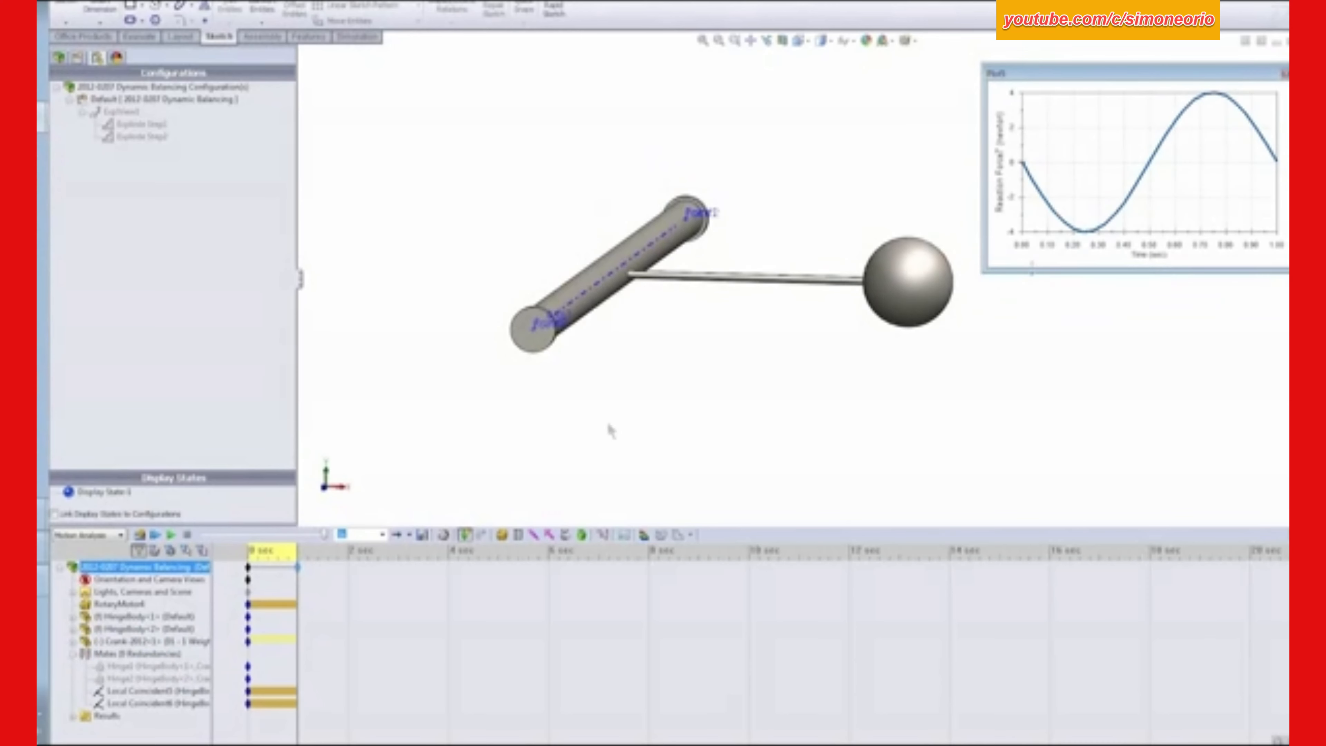
left_click(193, 618)
left_click(432, 436)
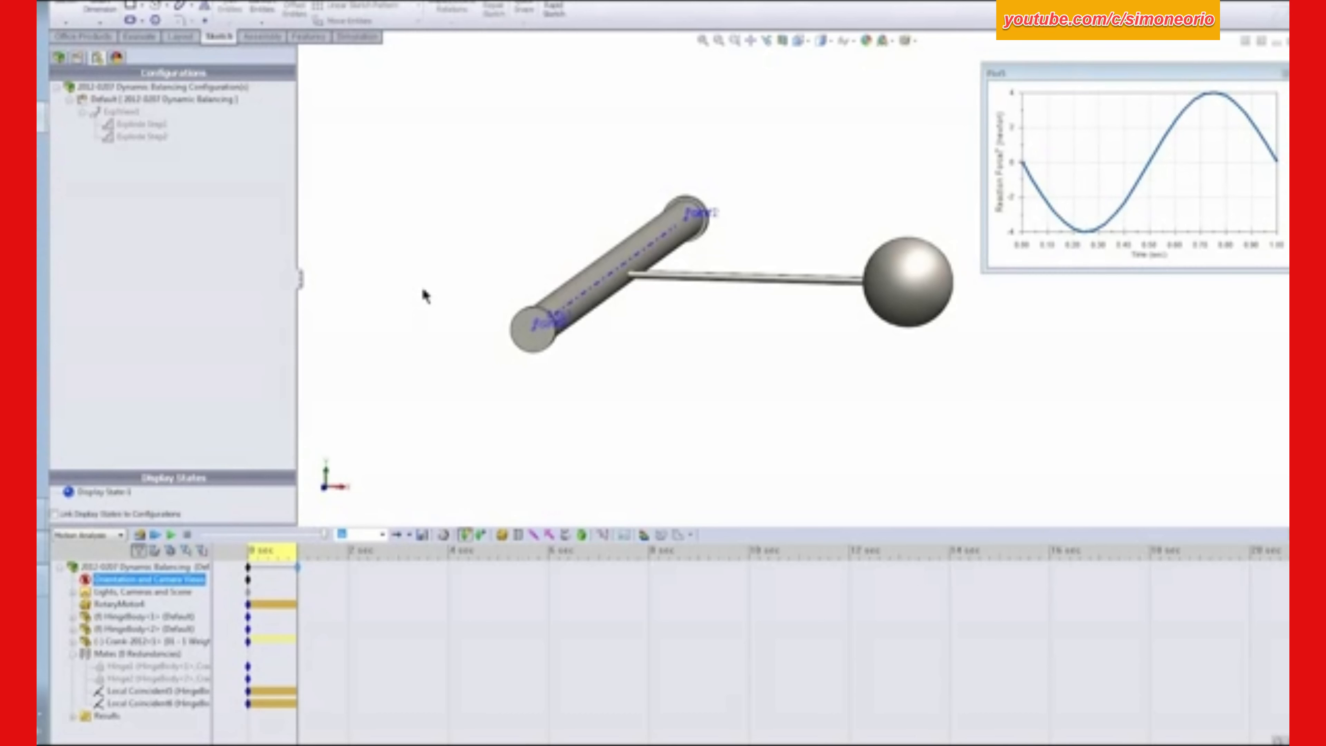
left_click(380, 441)
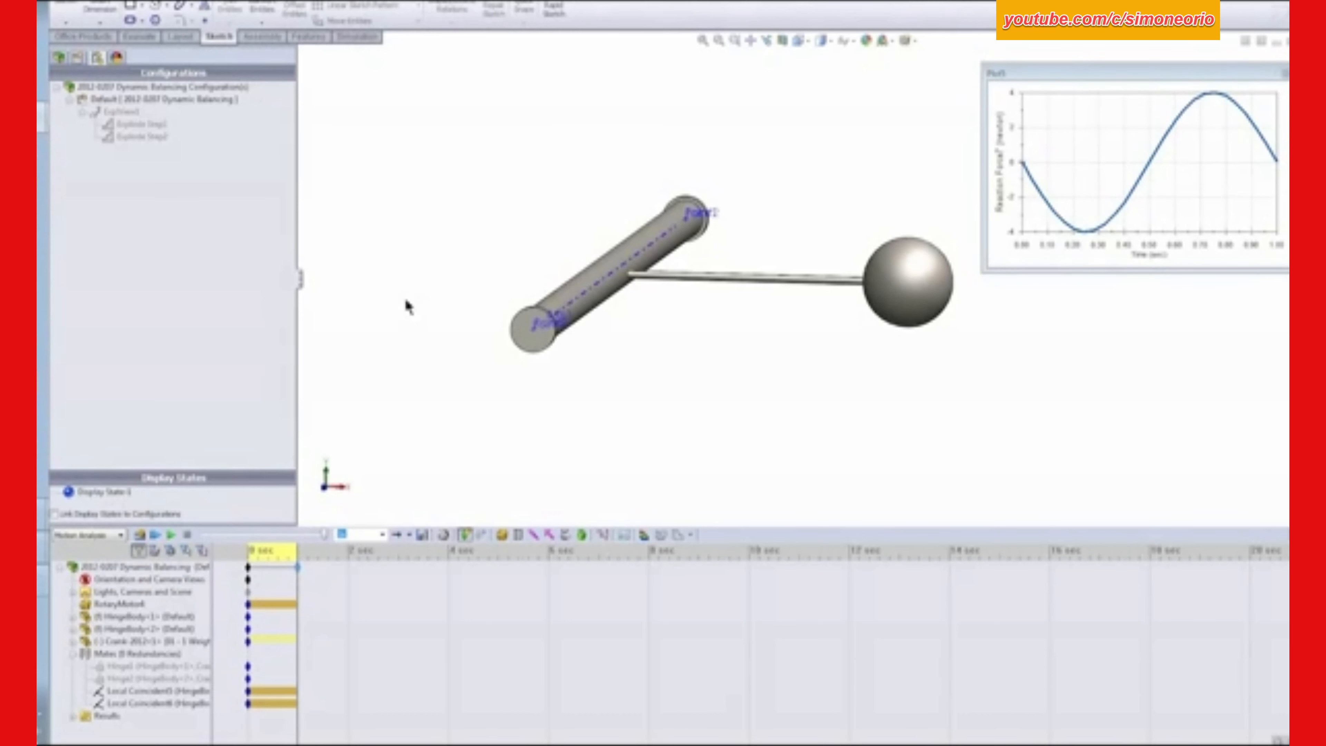
- Switch the crank component in the assembly model to the configuration "02 - 3 Weights opposite Balanced & Offset"
left_click(59, 59)
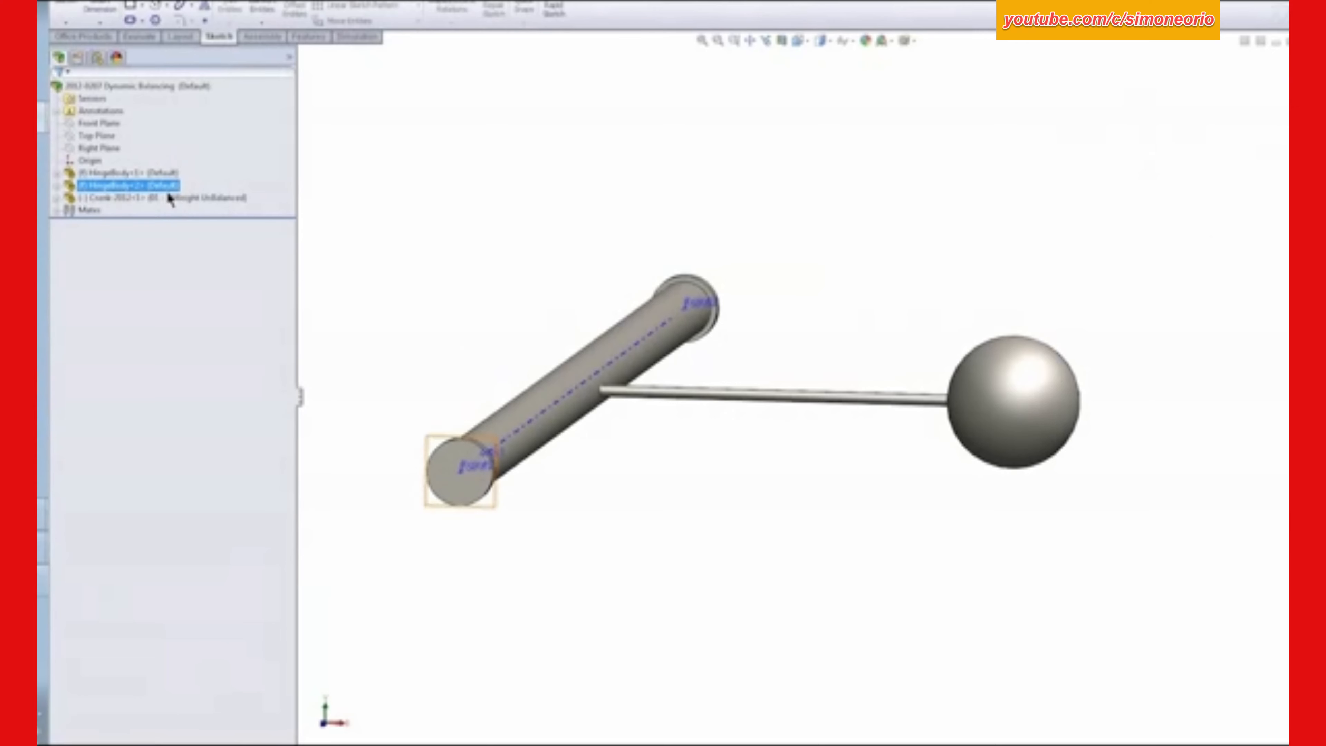
left_click(155, 198)
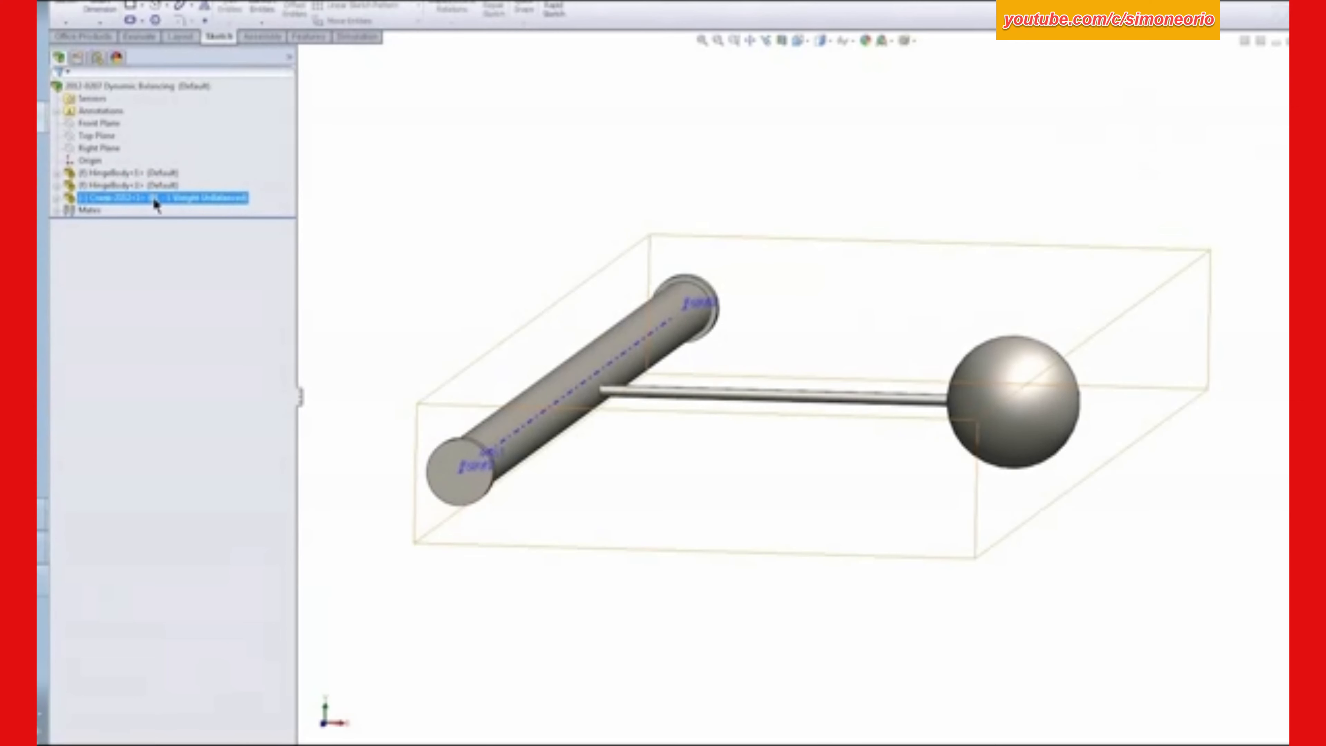
right_click(153, 200)
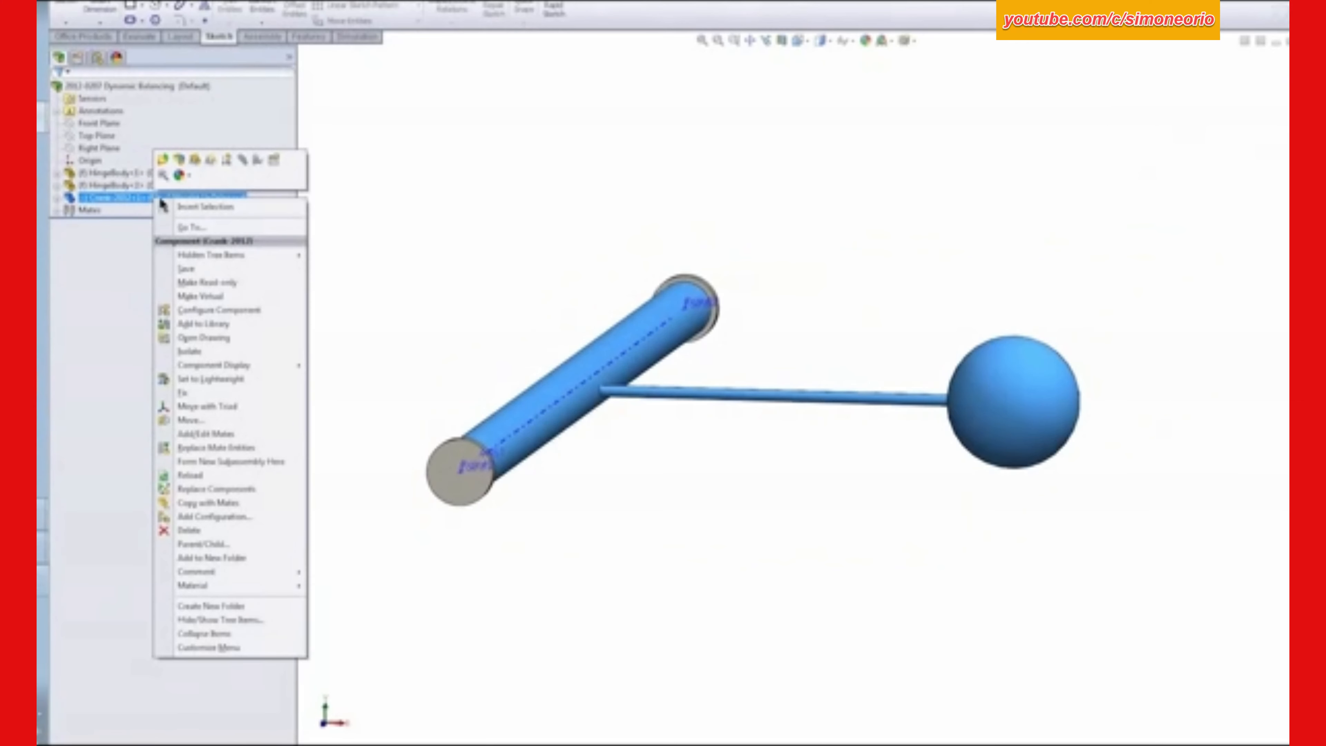
left_click(272, 160)
left_click(666, 460)
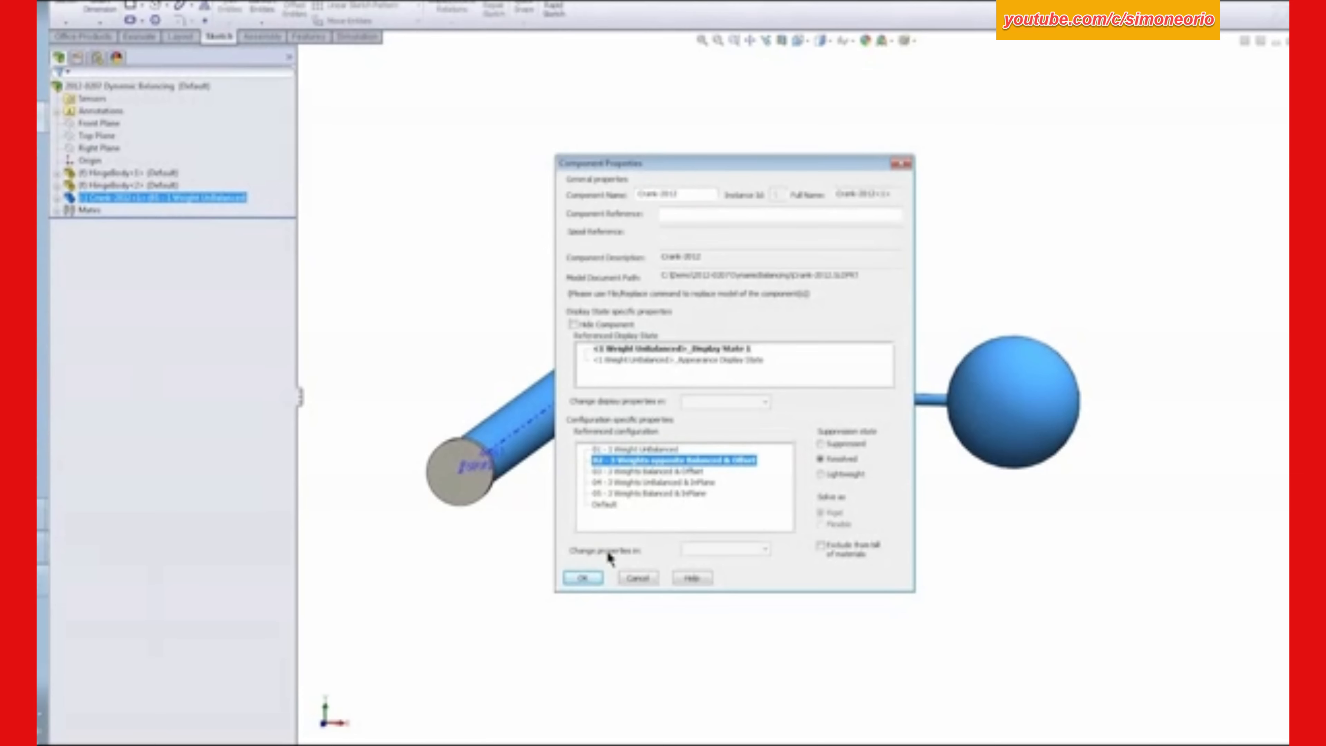
left_click(583, 578)
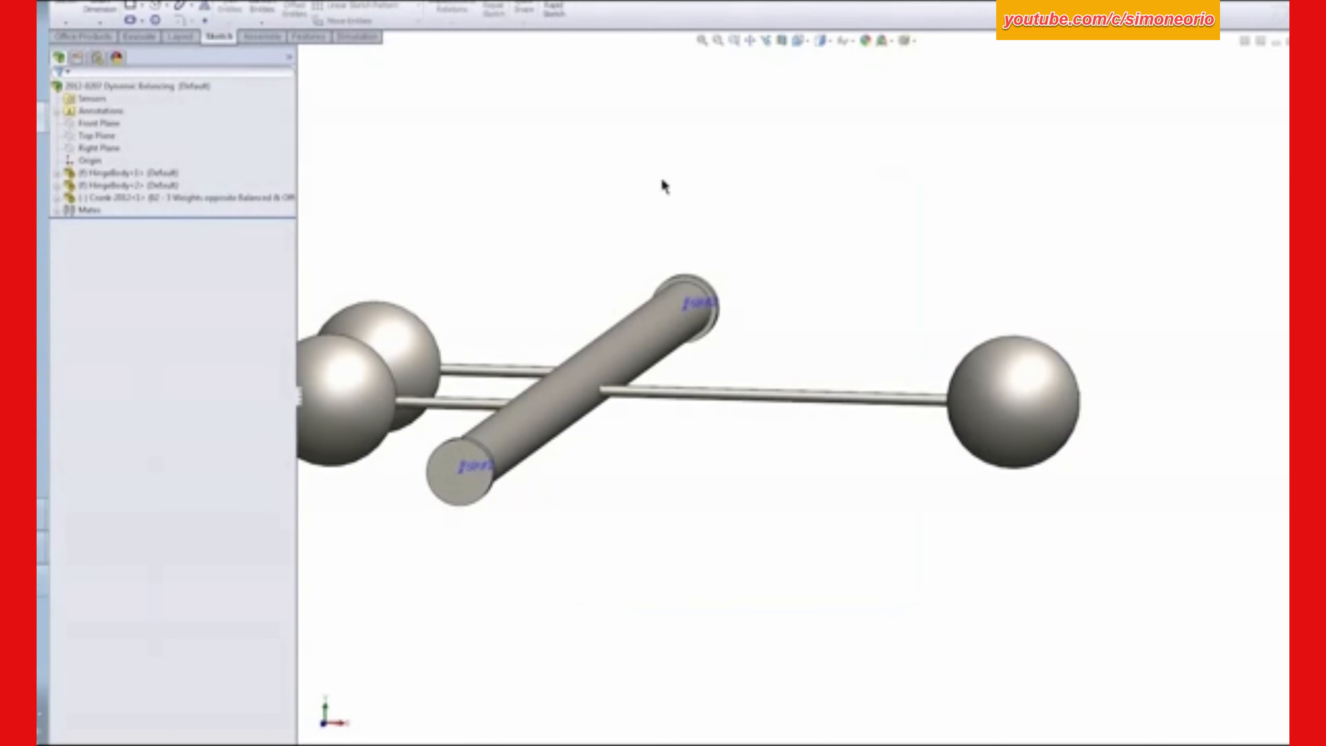
middle_click_drag(663, 183, 662, 258)
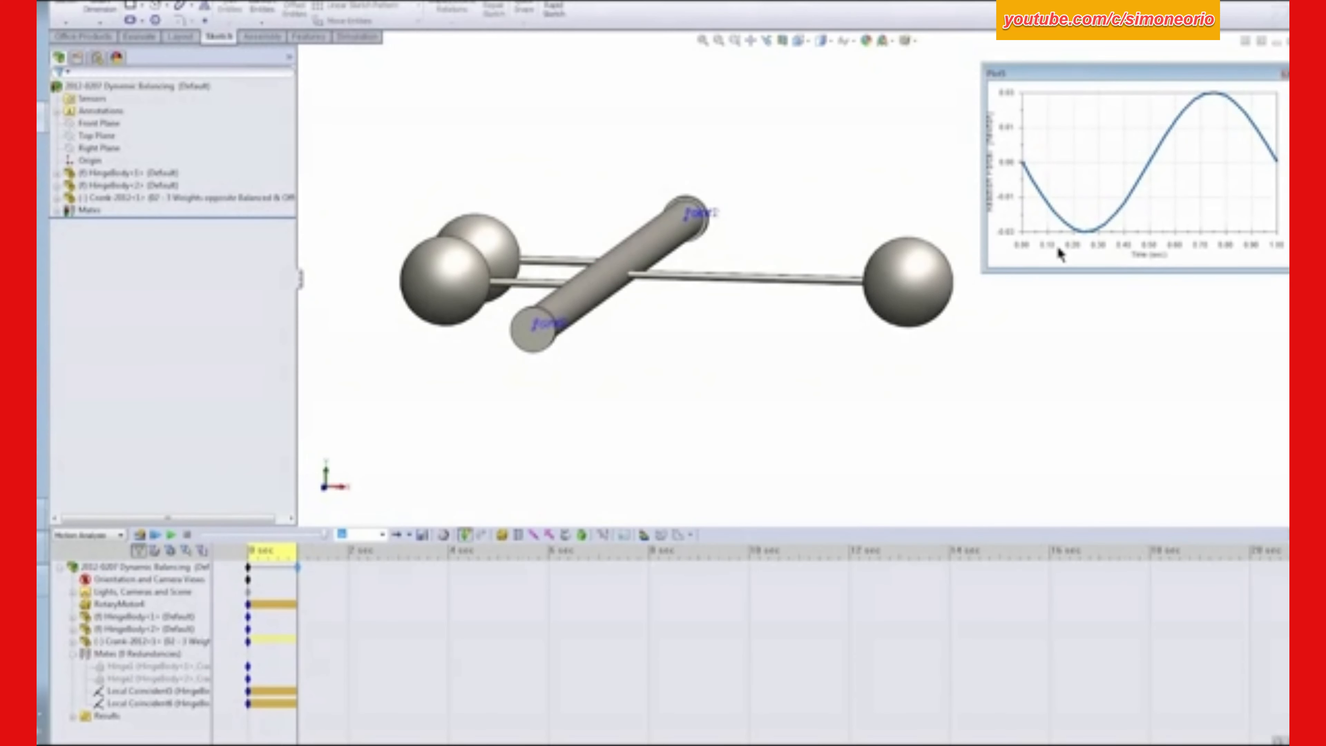
- Create a Forces, Reaction Force, Y Component plot for the local coincident mate on HingeBody<2> and place it beneath the heightened first plot
left_click_drag(1059, 271, 1054, 320)
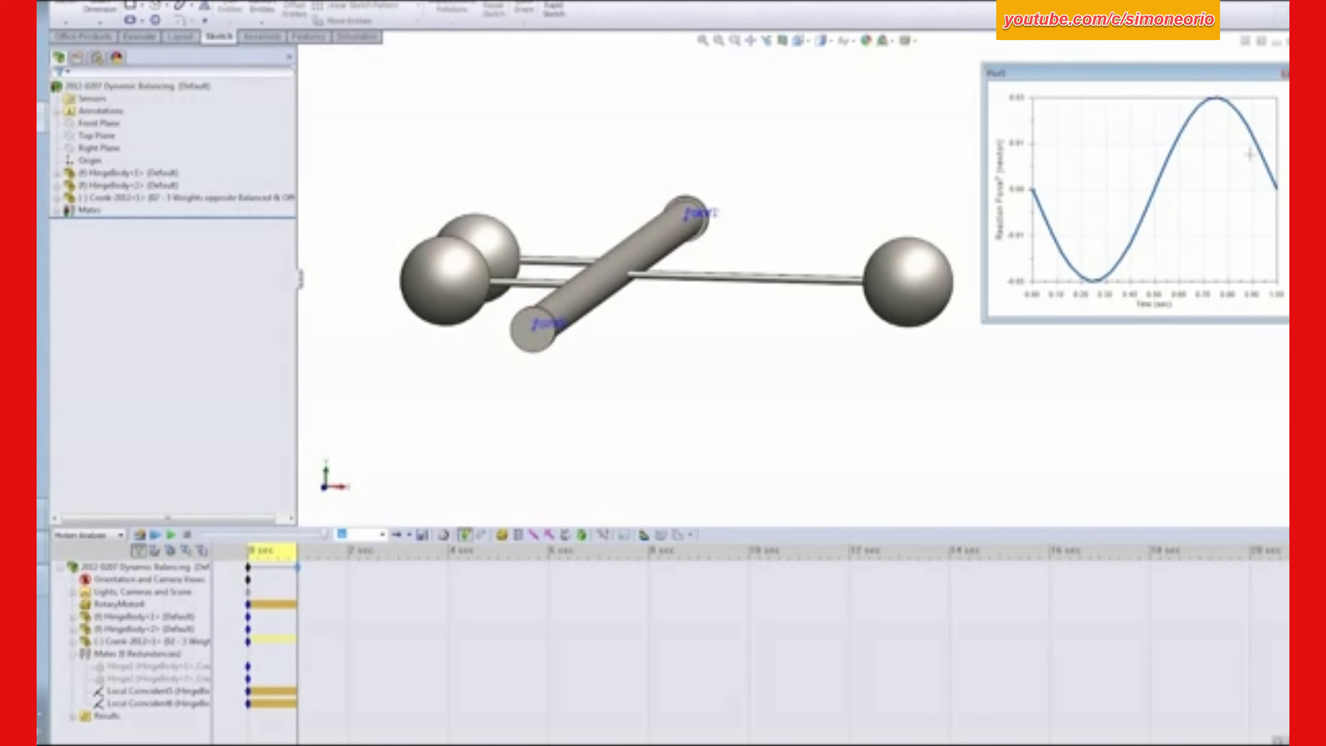
left_click(603, 534)
left_click(157, 130)
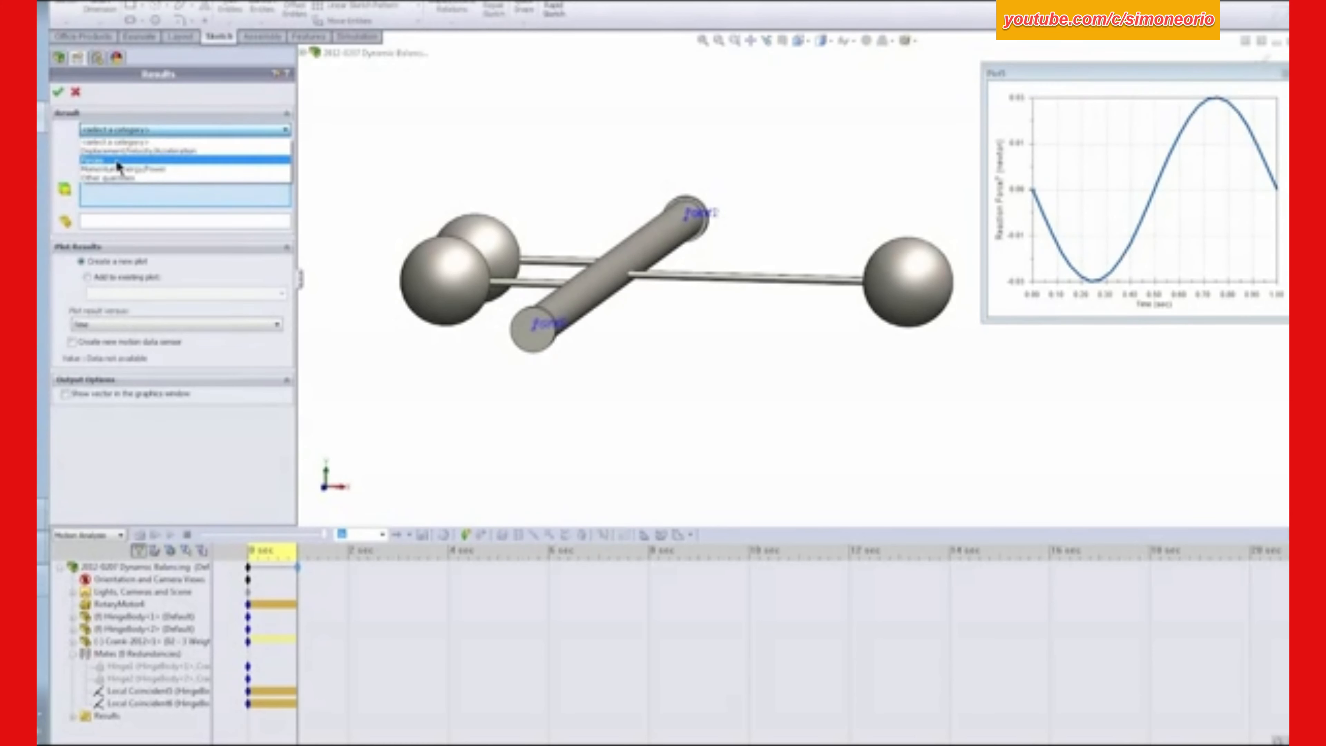
left_click(118, 161)
left_click(118, 149)
left_click(121, 193)
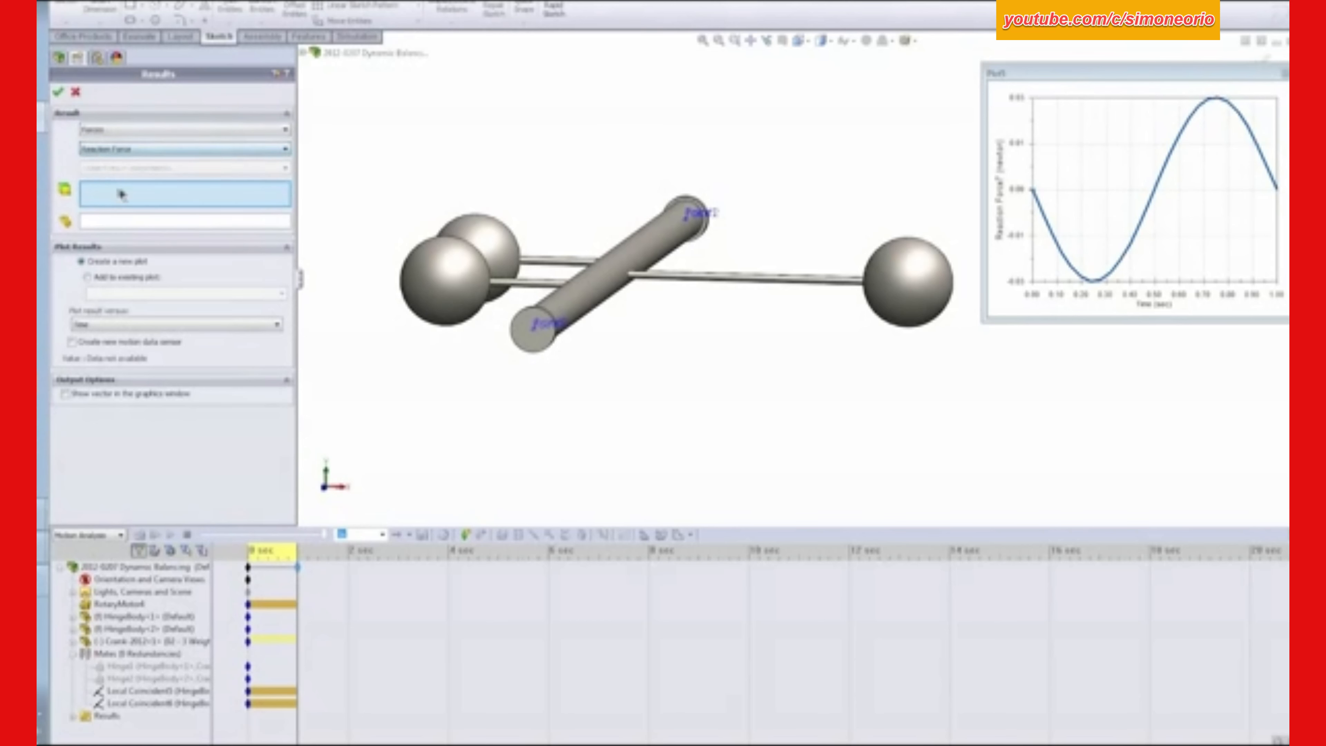
left_click(122, 168)
left_click(109, 194)
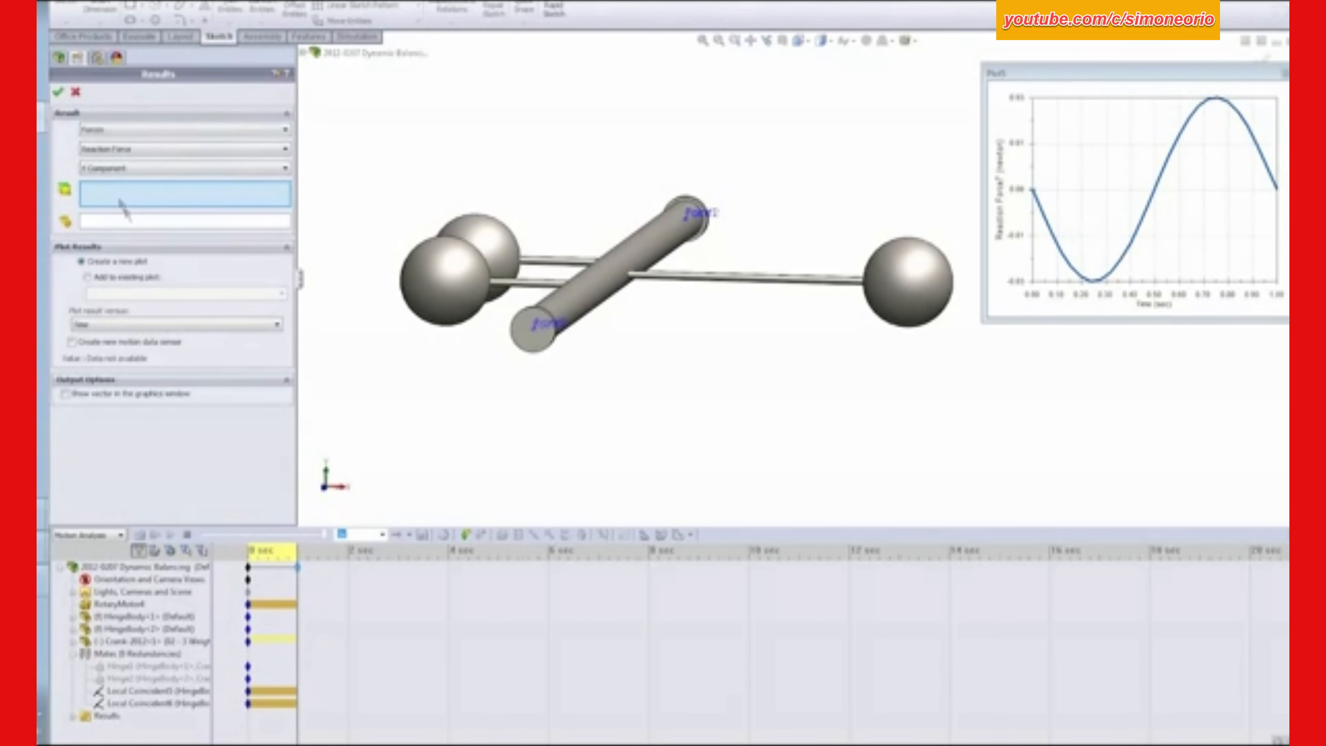
left_click(149, 703)
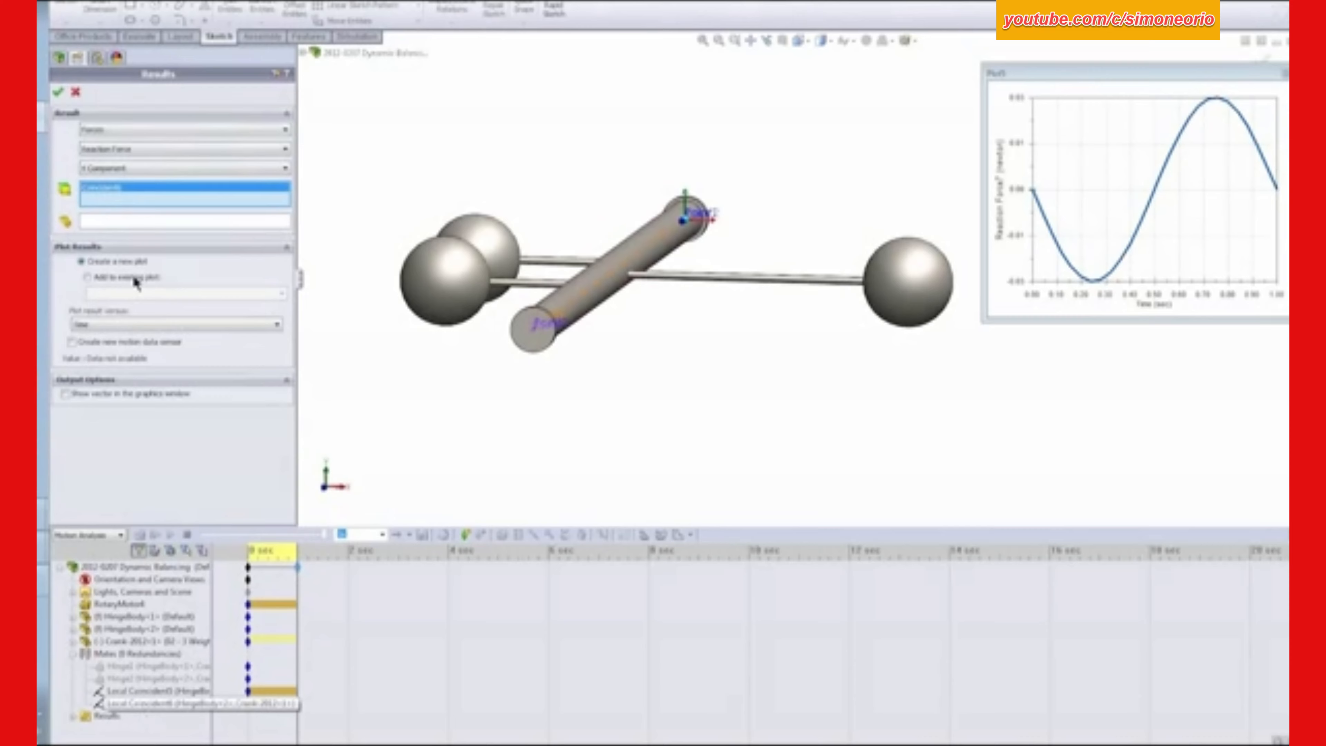
left_click(59, 93)
left_click_drag(928, 52, 905, 337)
left_click_drag(664, 401, 979, 369)
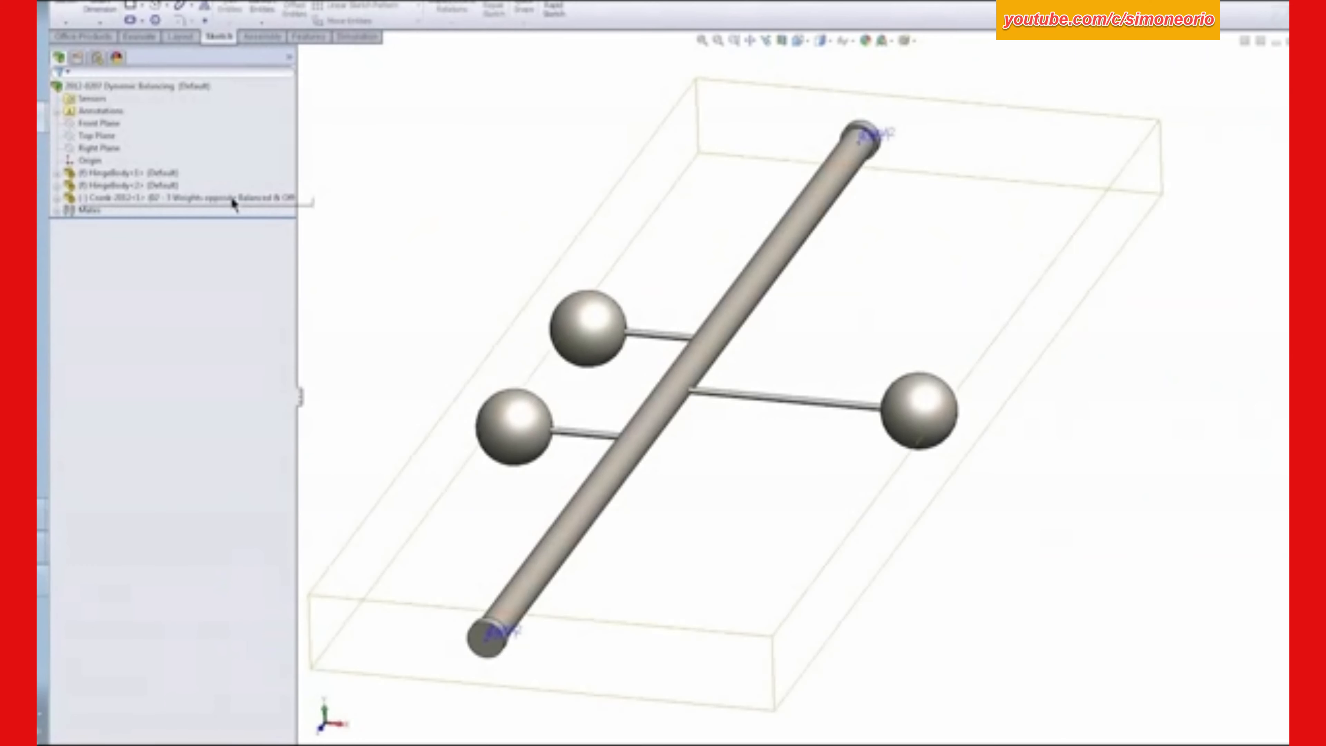
- Switch the crank component to the configuration "03 - 3 Weights Balanced & Offset" and recalculate the motion study
right_click(234, 201)
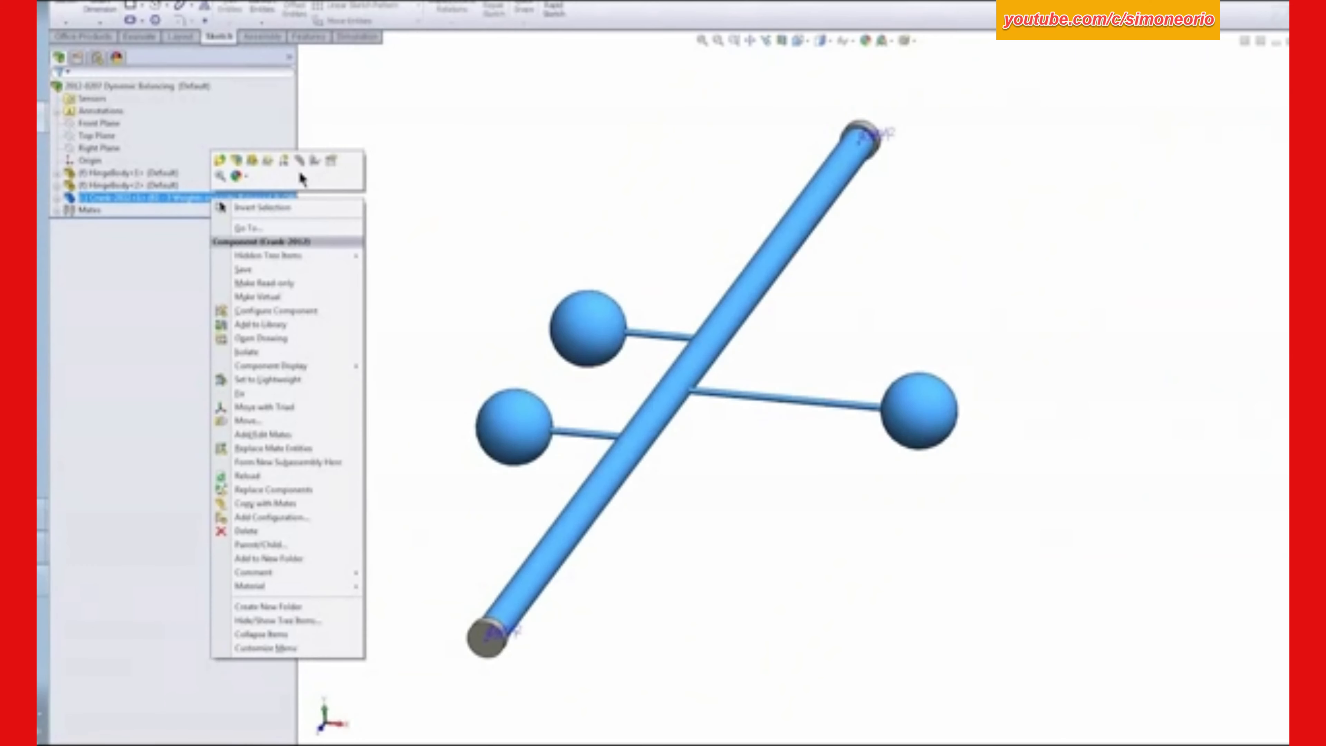
left_click(329, 157)
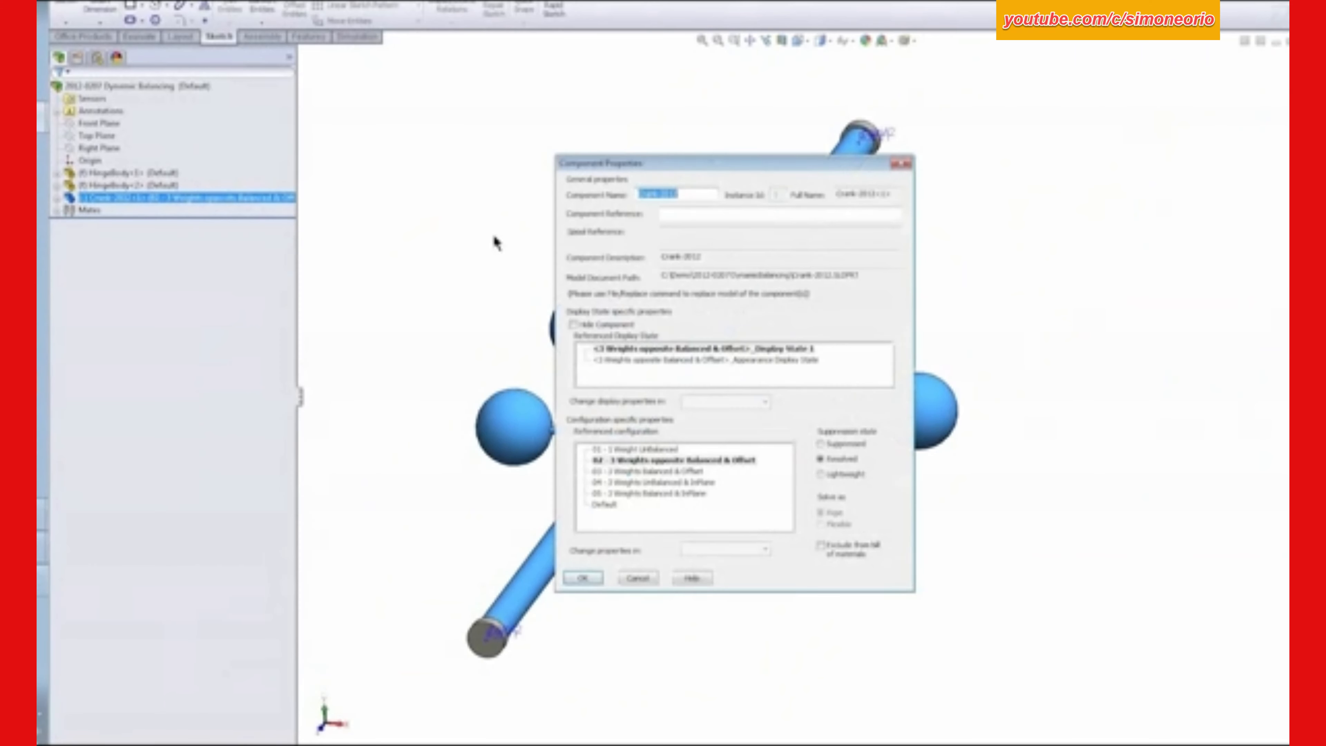
left_click(646, 472)
left_click(584, 577)
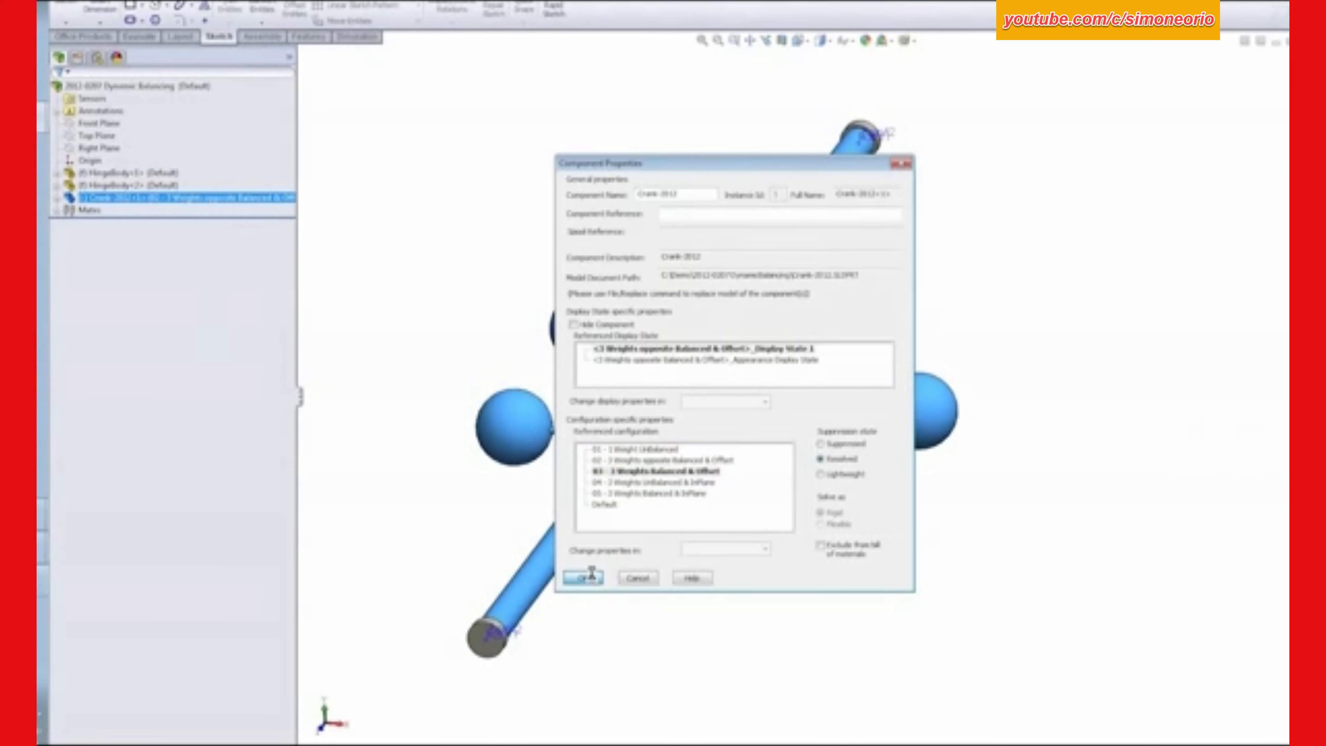
middle_click_drag(702, 370, 733, 285)
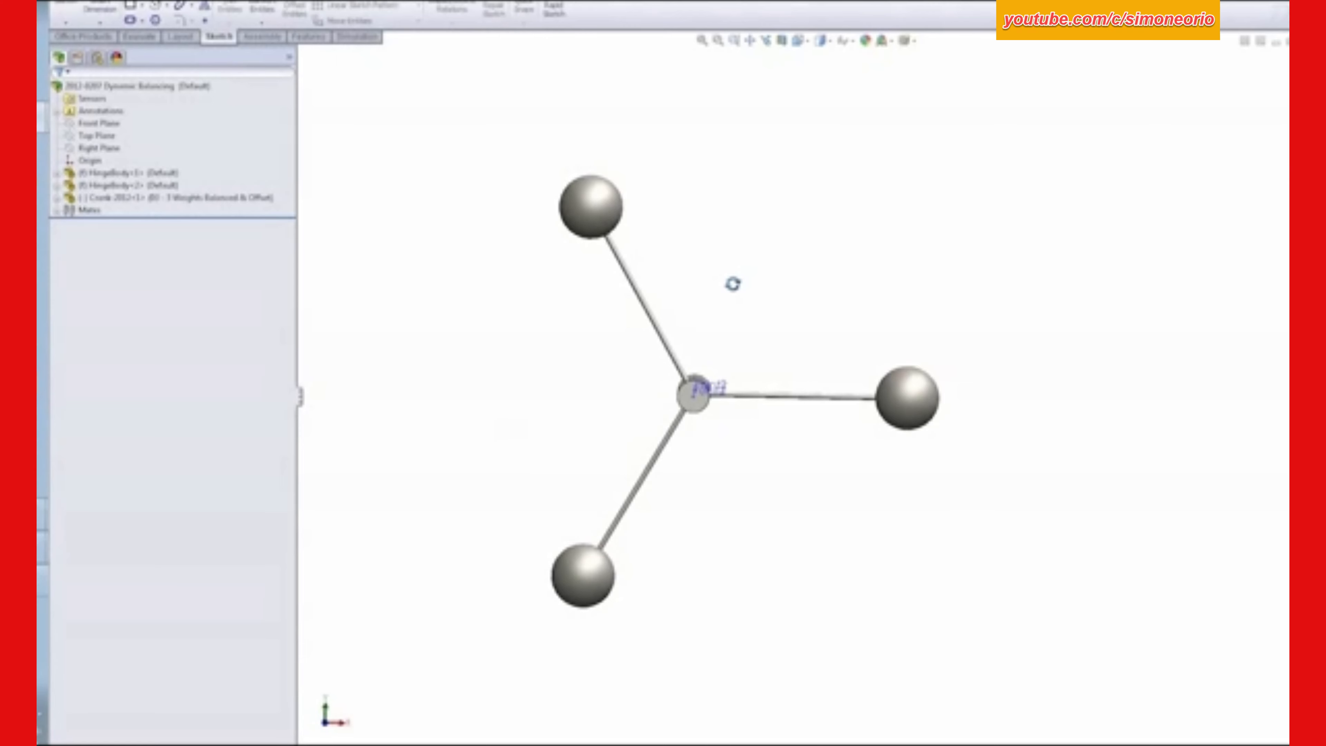
middle_click_drag(732, 284, 649, 395)
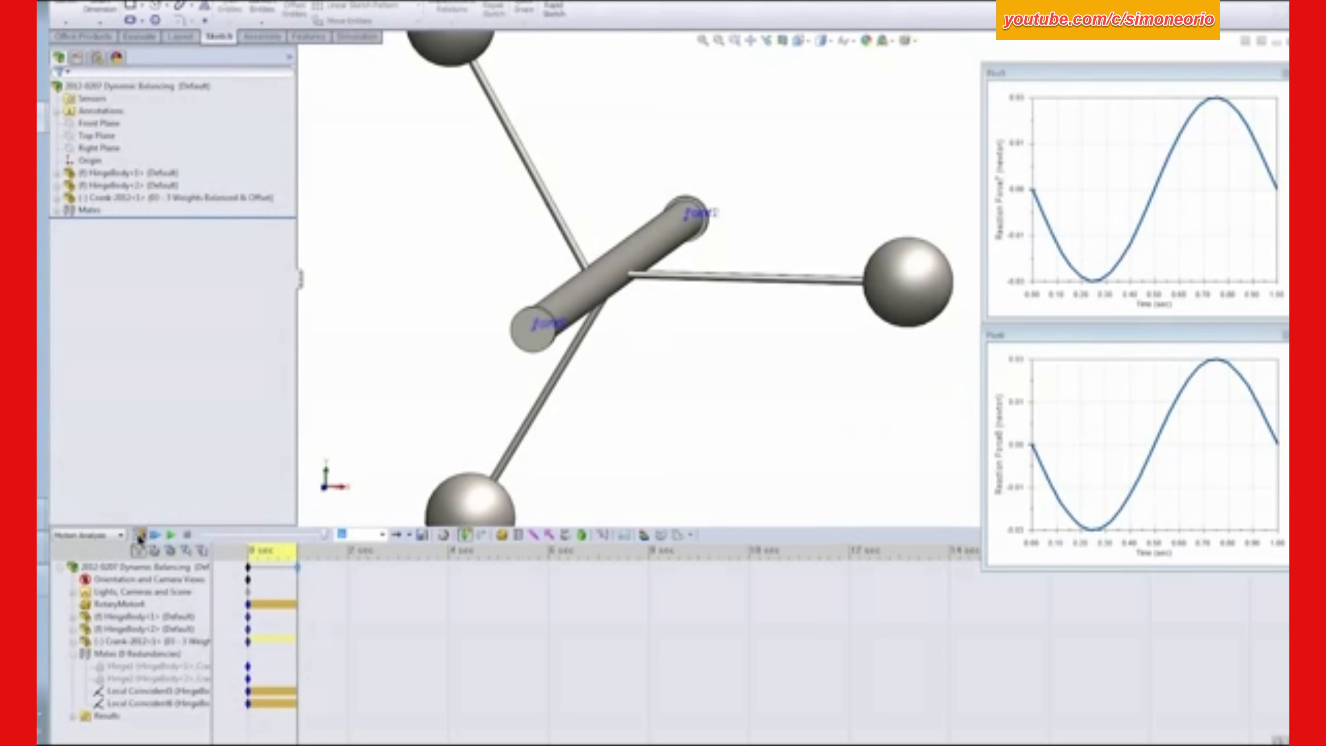
left_click(140, 535)
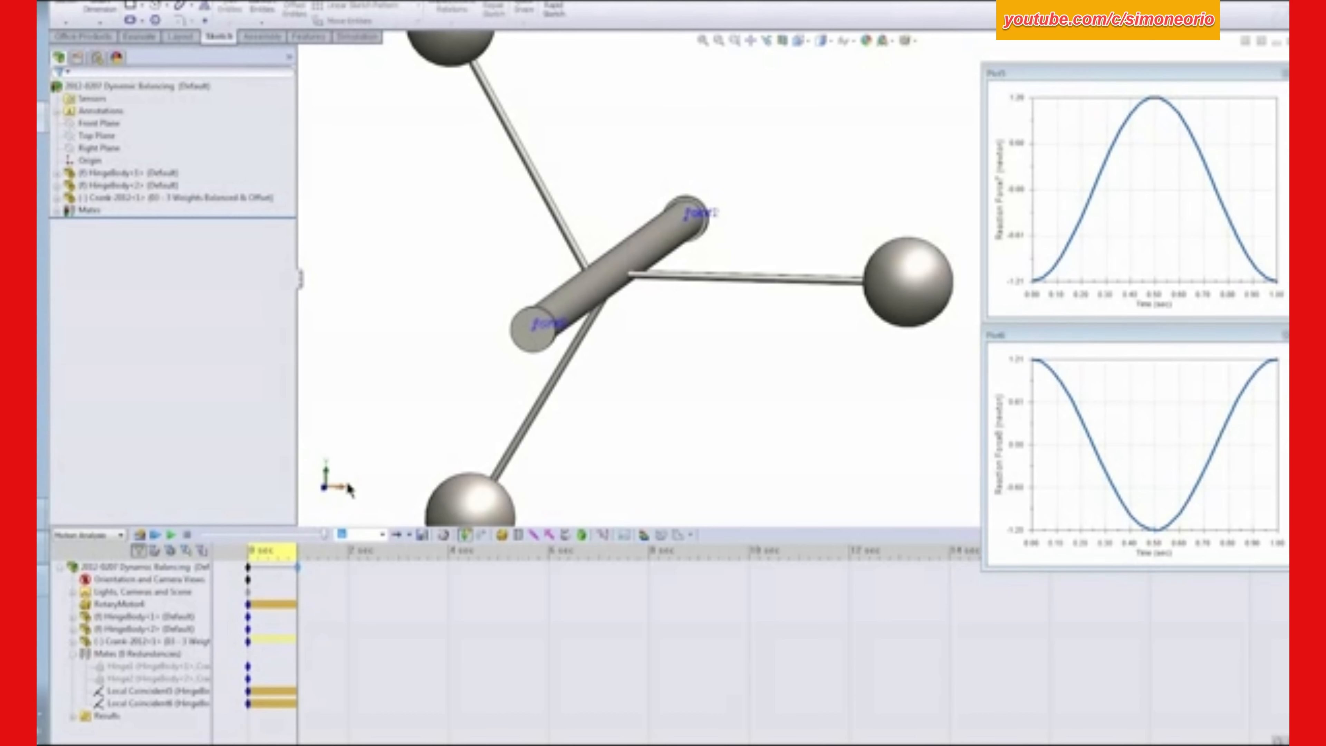
right_click(239, 198)
left_click(352, 163)
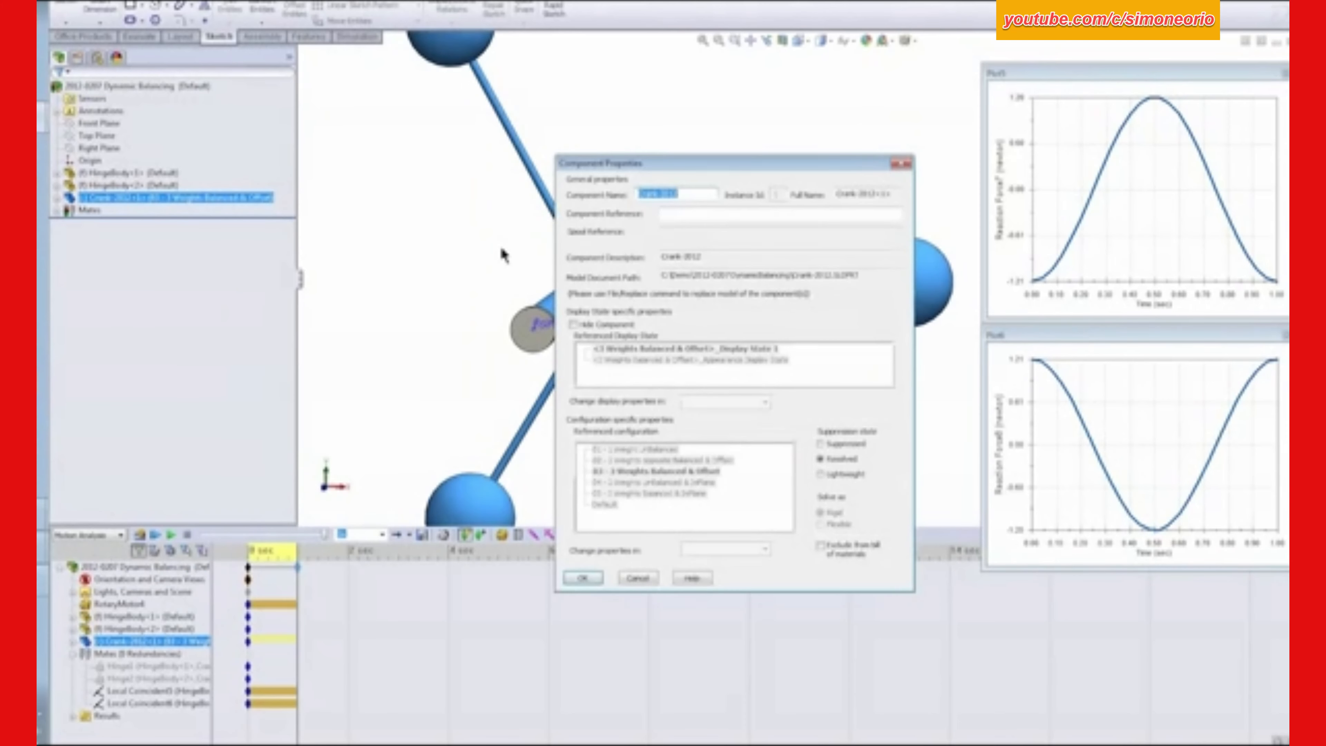
left_click(638, 578)
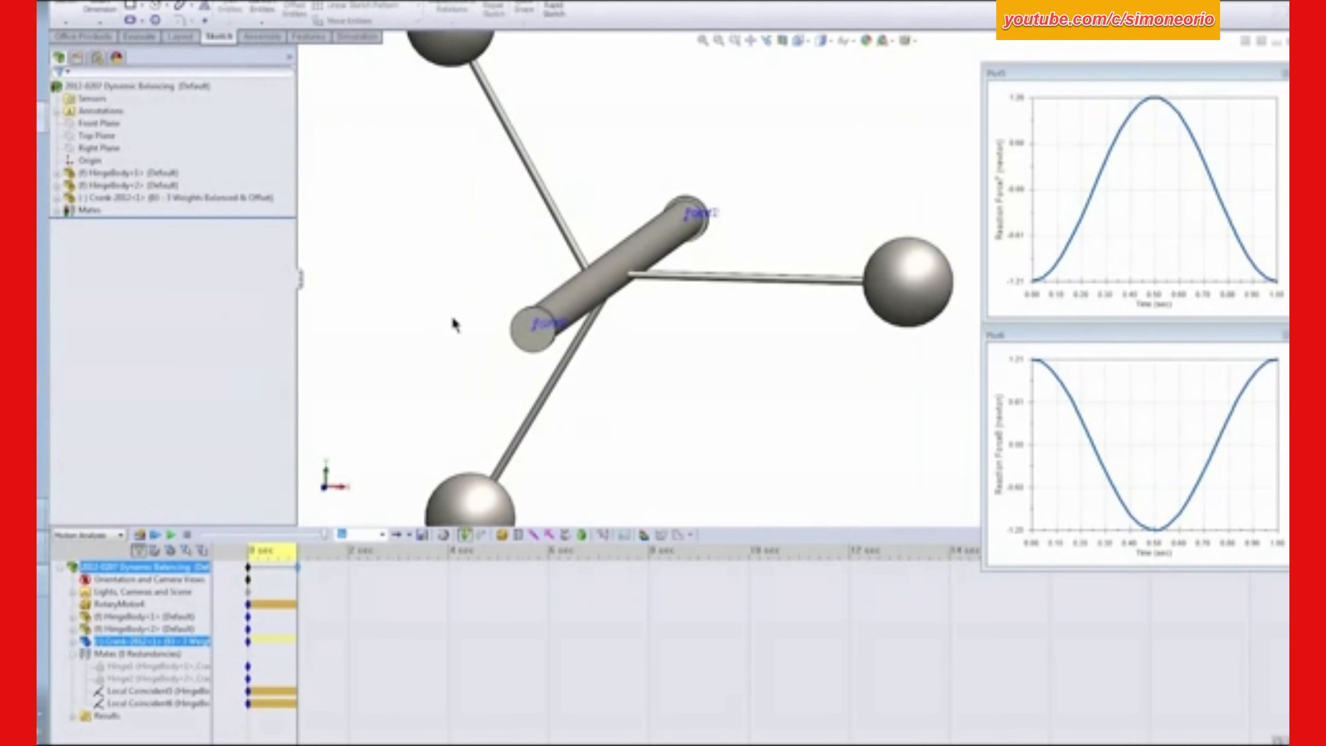
left_click(183, 203)
left_click(480, 460)
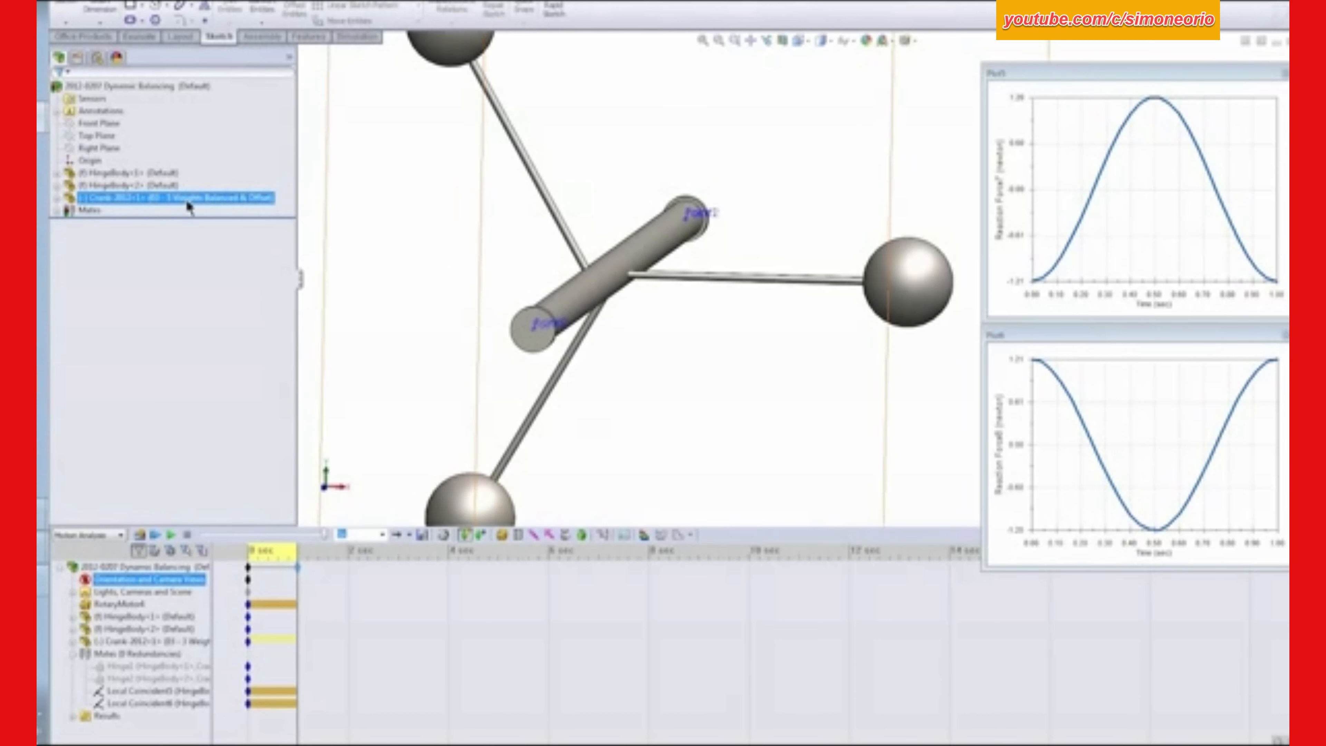
left_click(381, 343)
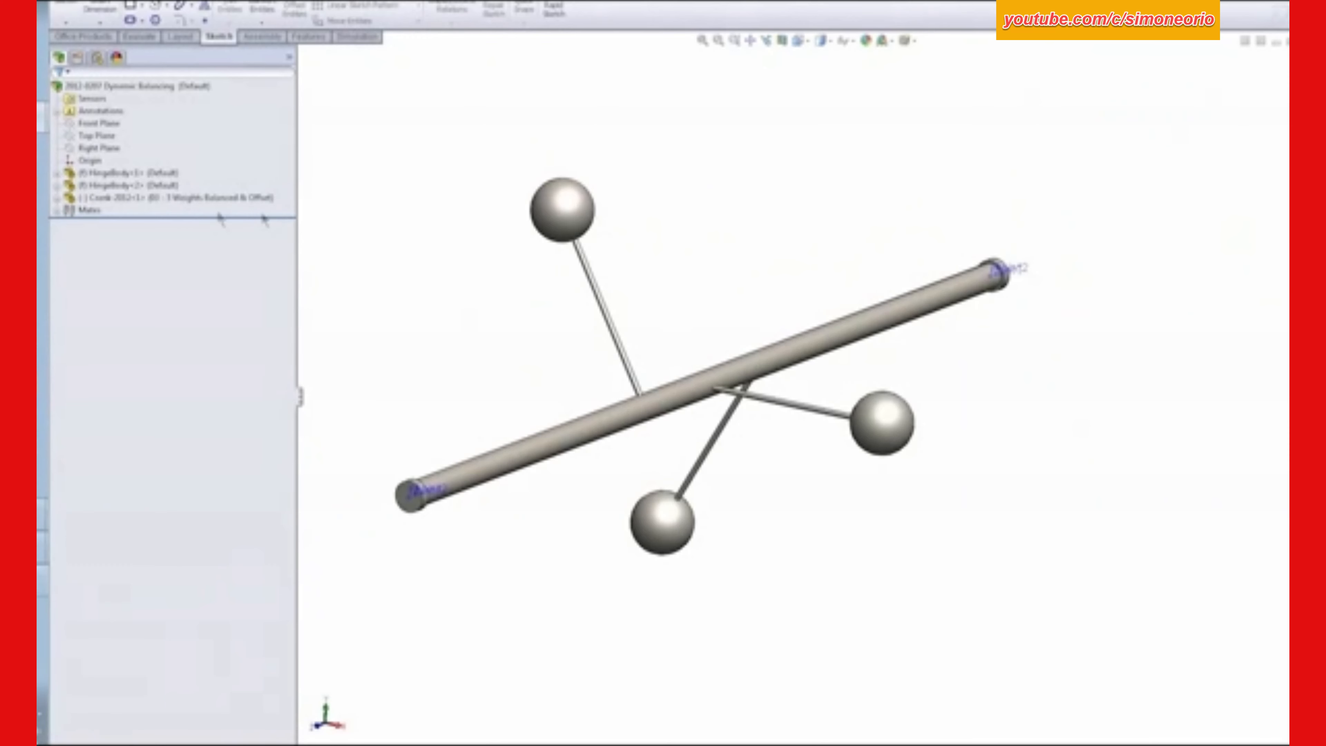
- Set the crank's referenced configuration to "05 - 3 Weights Balanced & InPlane" in the assembly model and recalculate the motion study
left_click(219, 205)
right_click(218, 206)
left_click(334, 166)
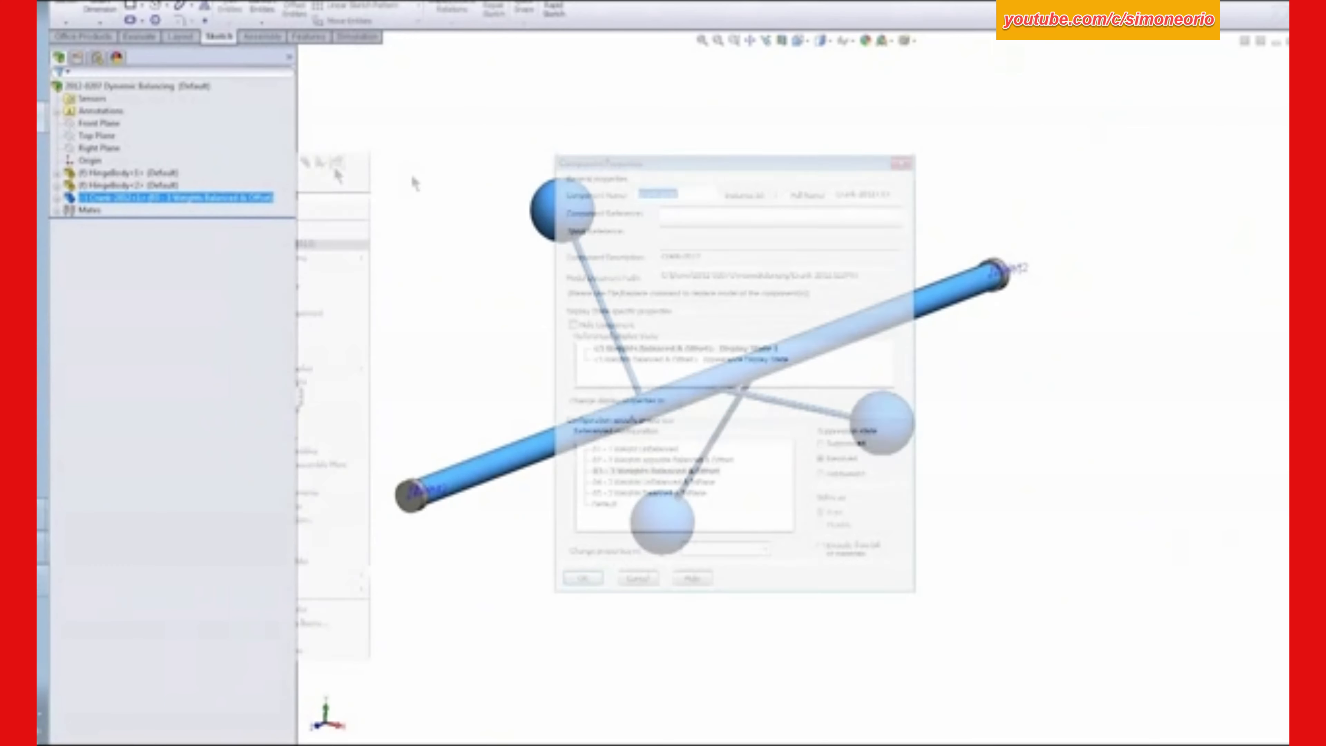
left_click(663, 494)
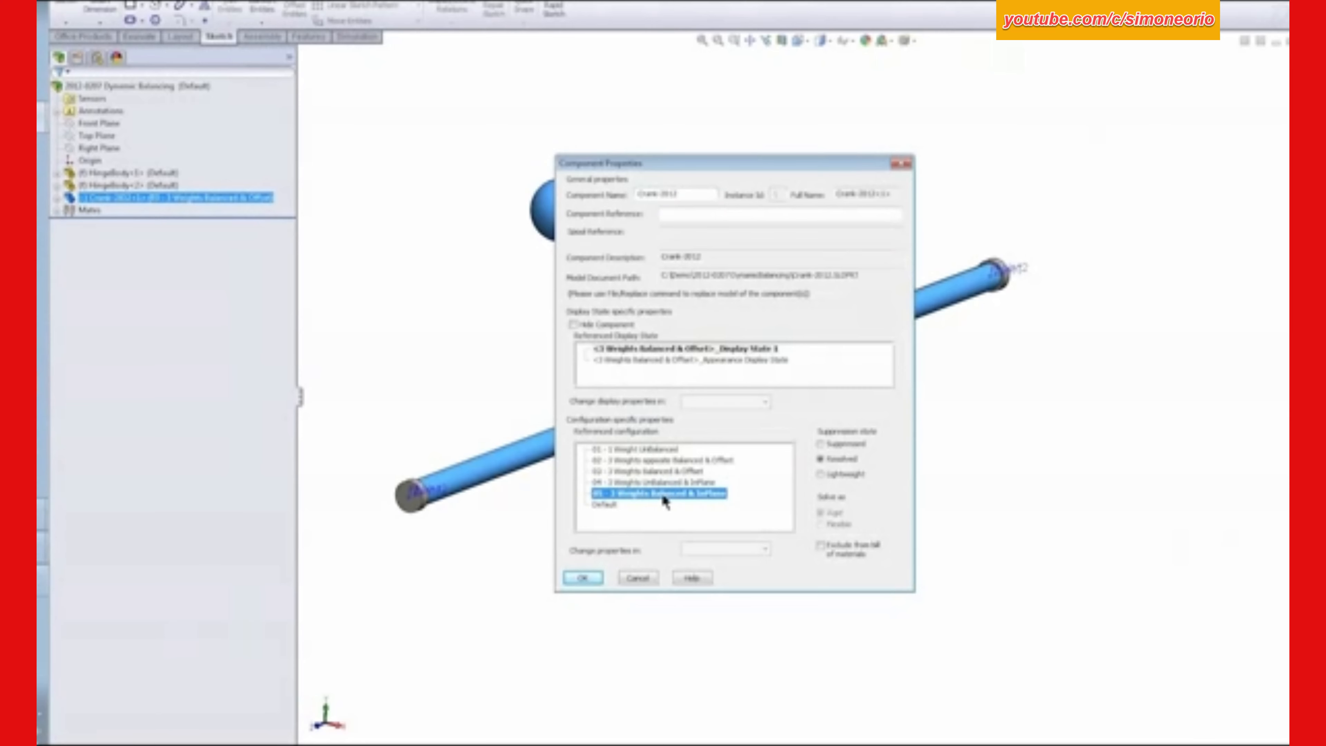
left_click(584, 577)
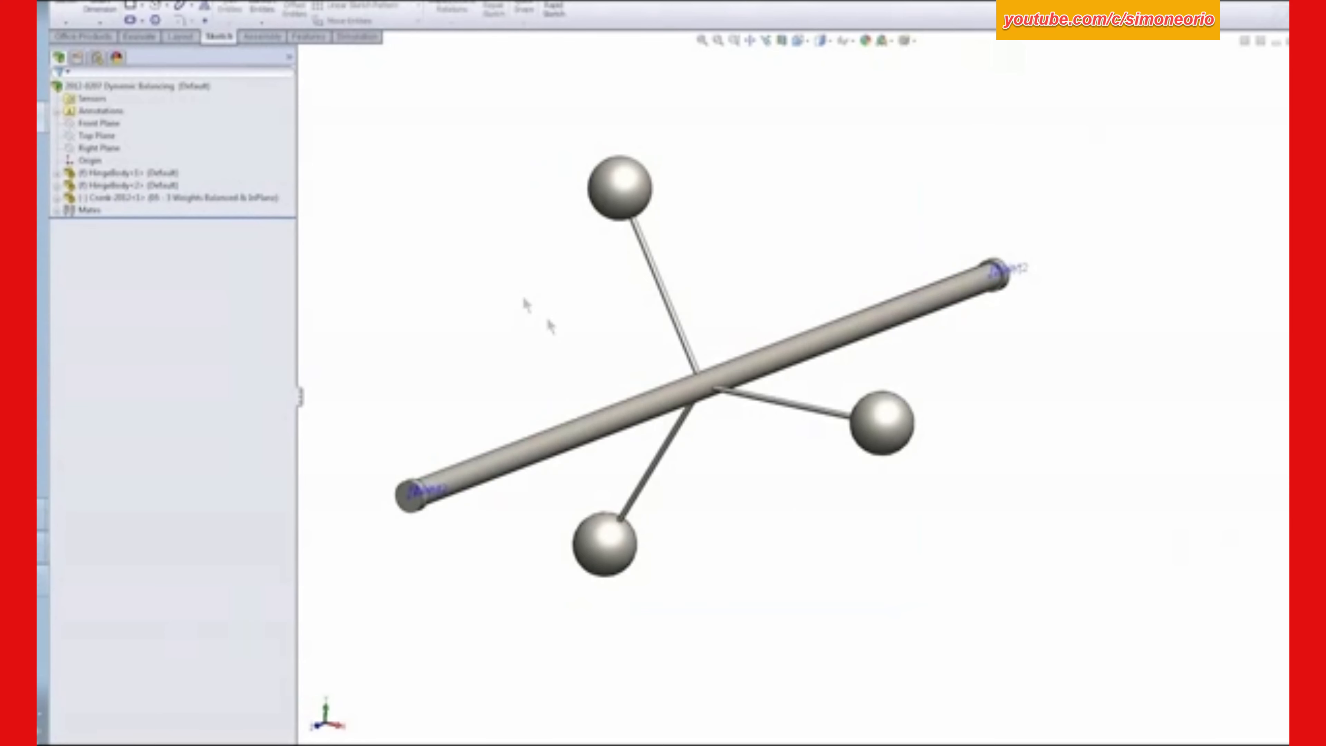
middle_click_drag(553, 317, 587, 311)
left_click(483, 743)
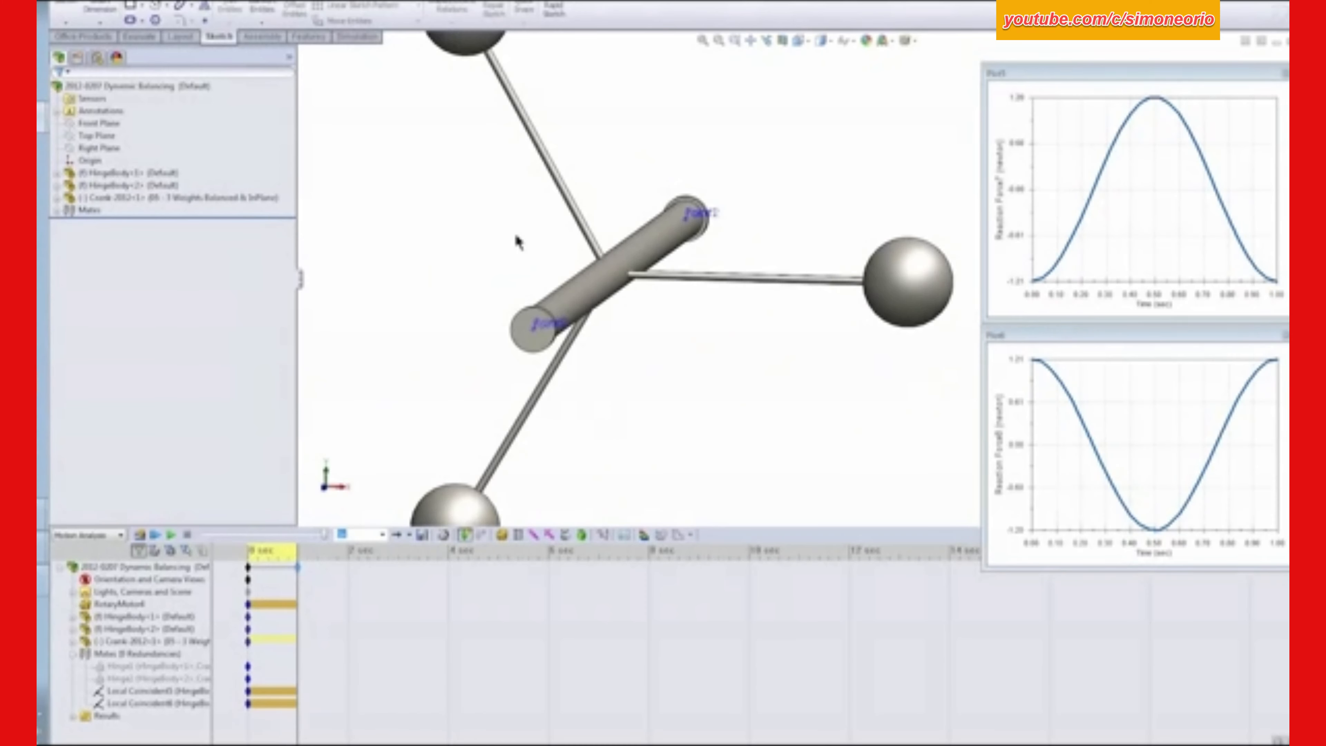
left_click(141, 536)
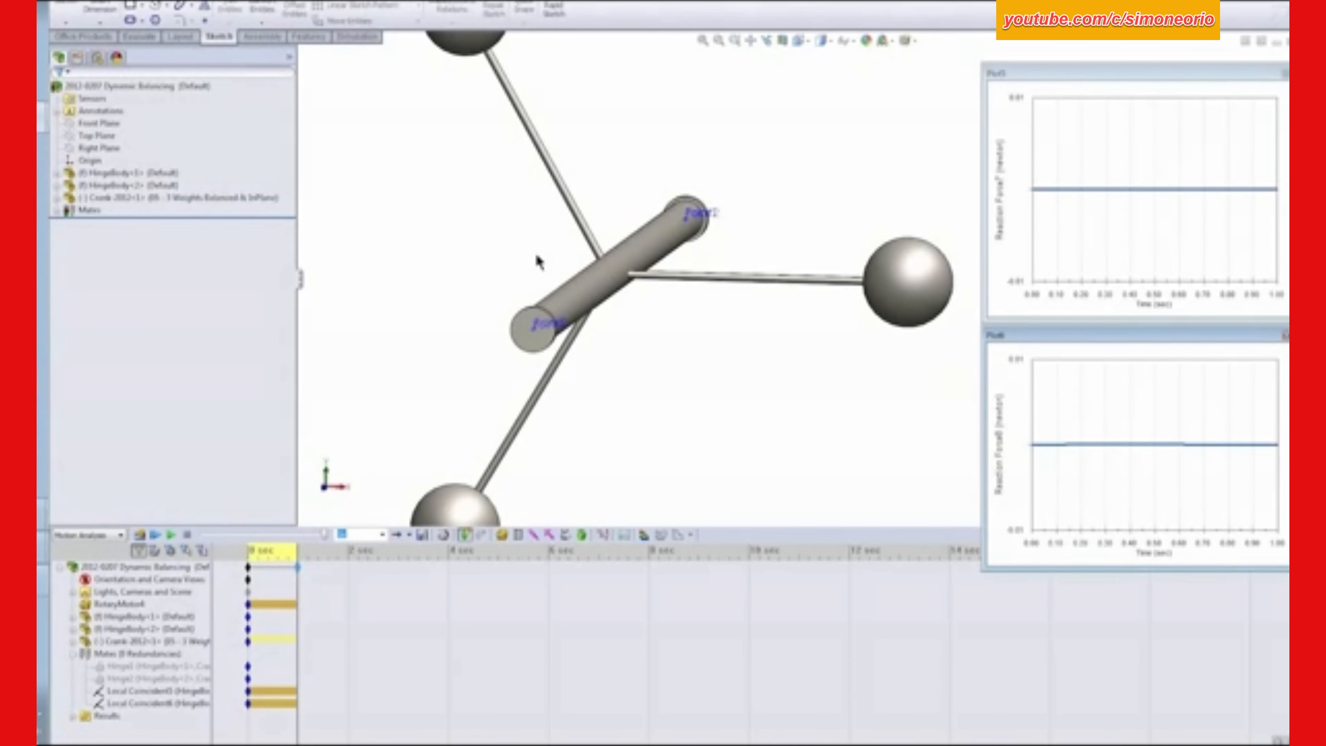
left_click(704, 41)
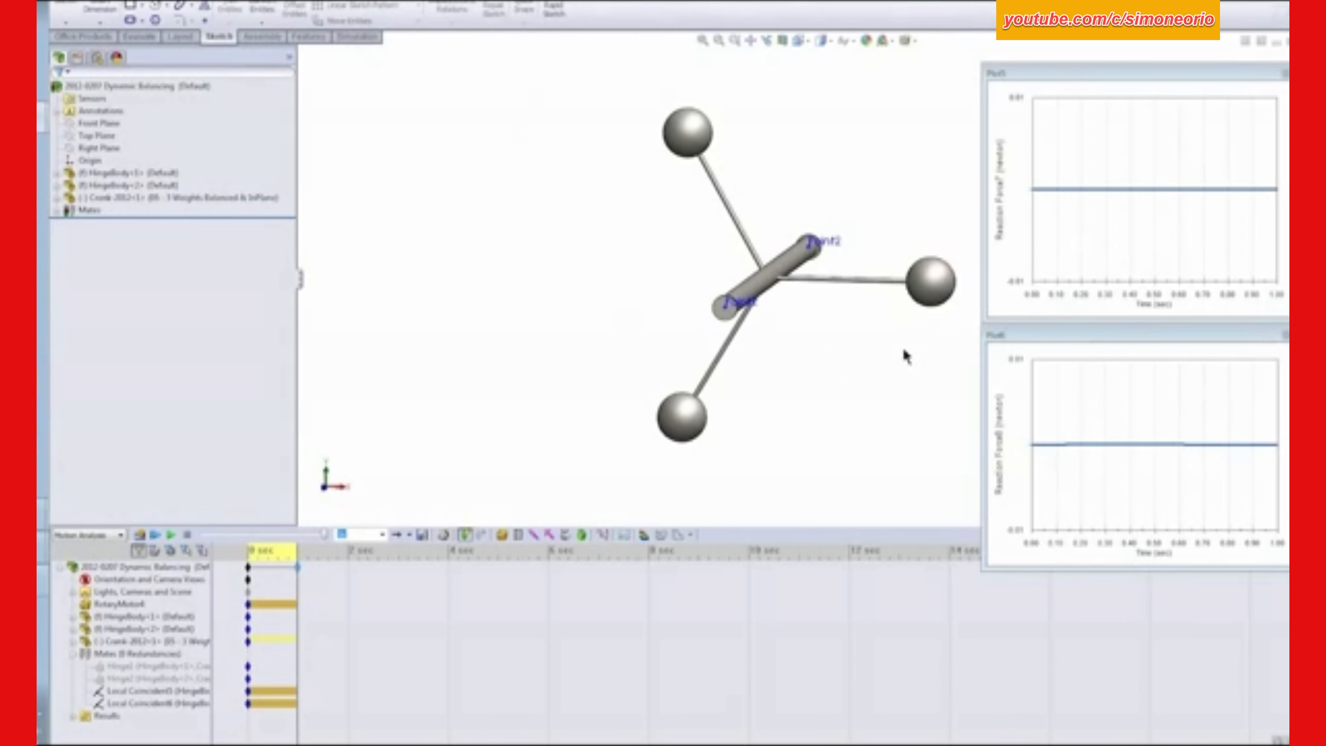
- Switch to the slide presentation and advance to the "Challenges – Piston" slide
key("alt+Tab")
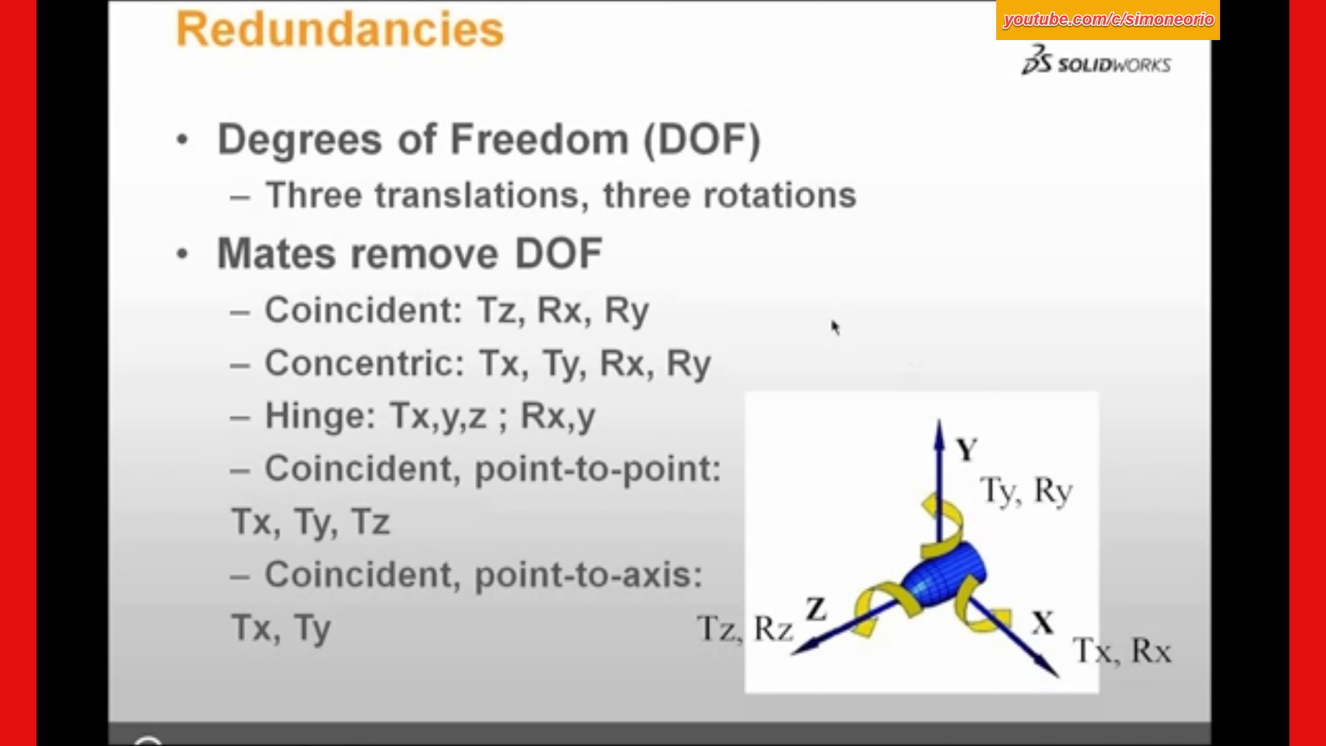
left_click(832, 319)
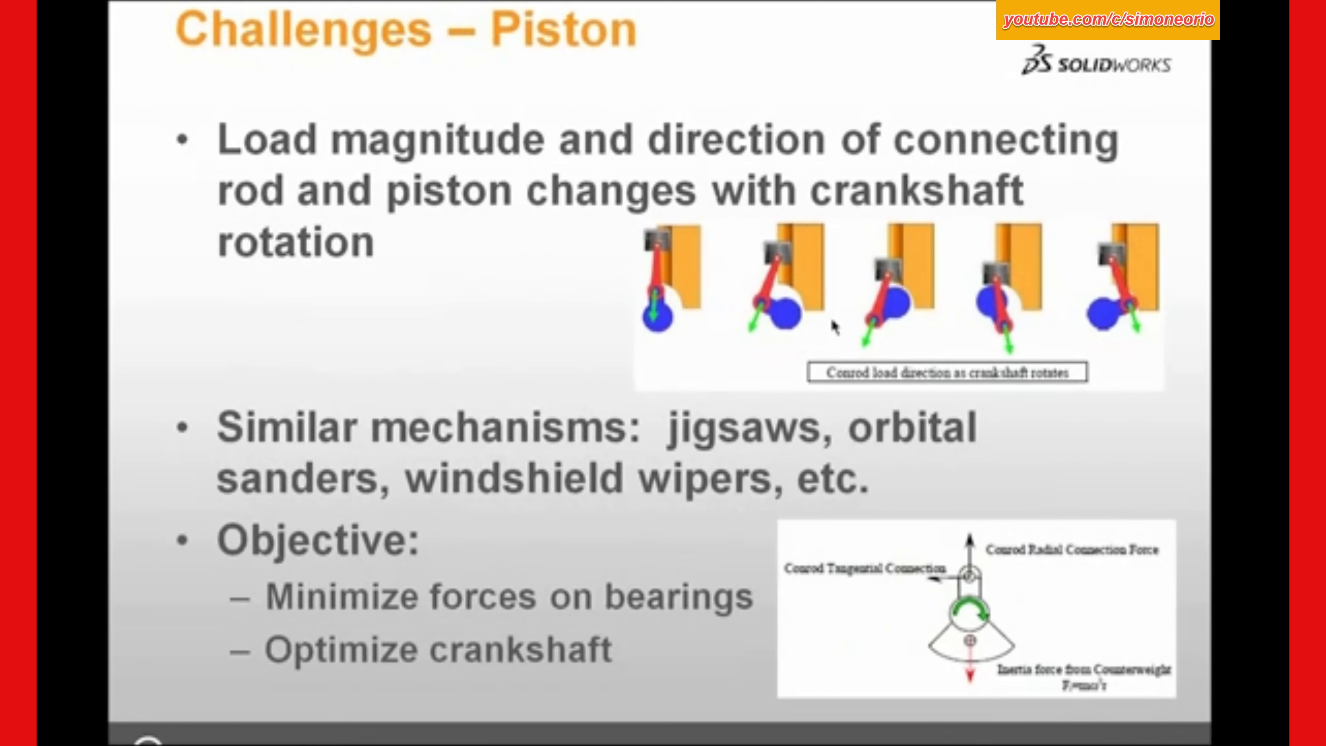
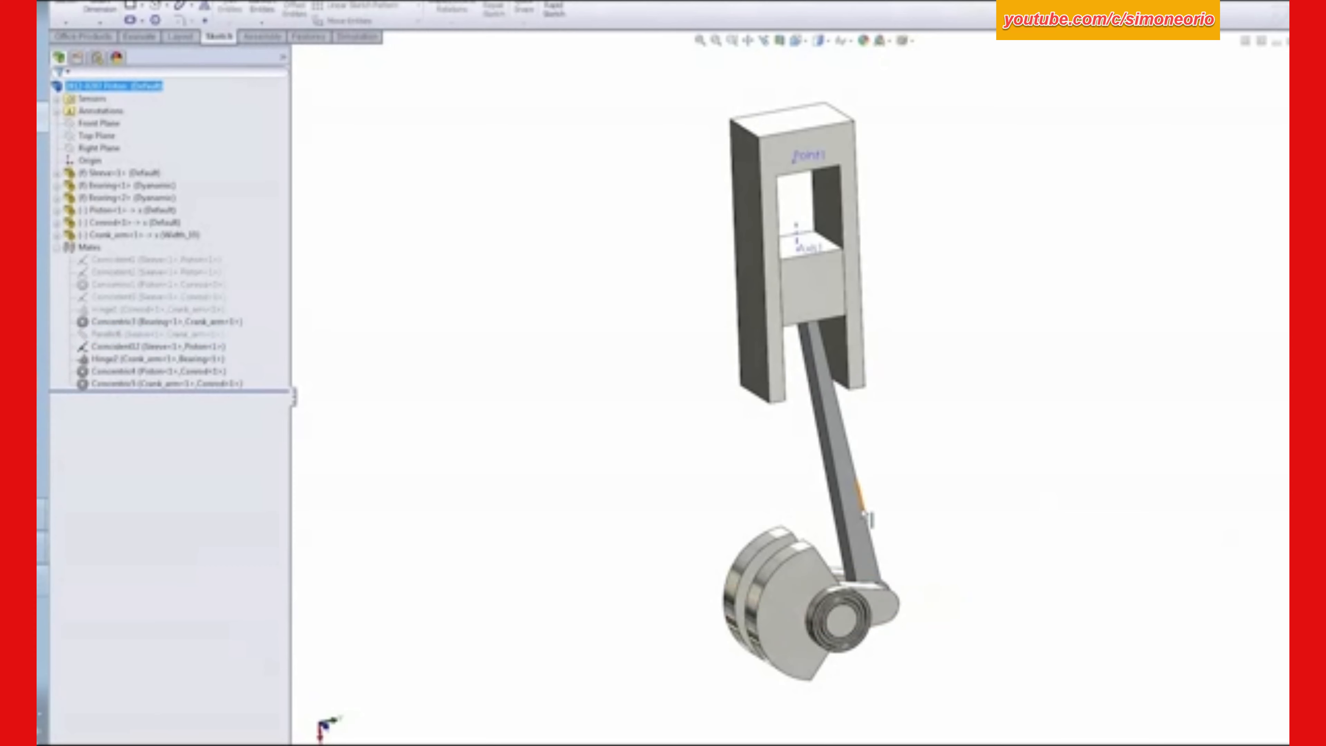
- Suppress the Coincident12, Hinge2, Concentric4 and Concentric5 mates of the piston assembly
left_click_drag(807, 577, 919, 606)
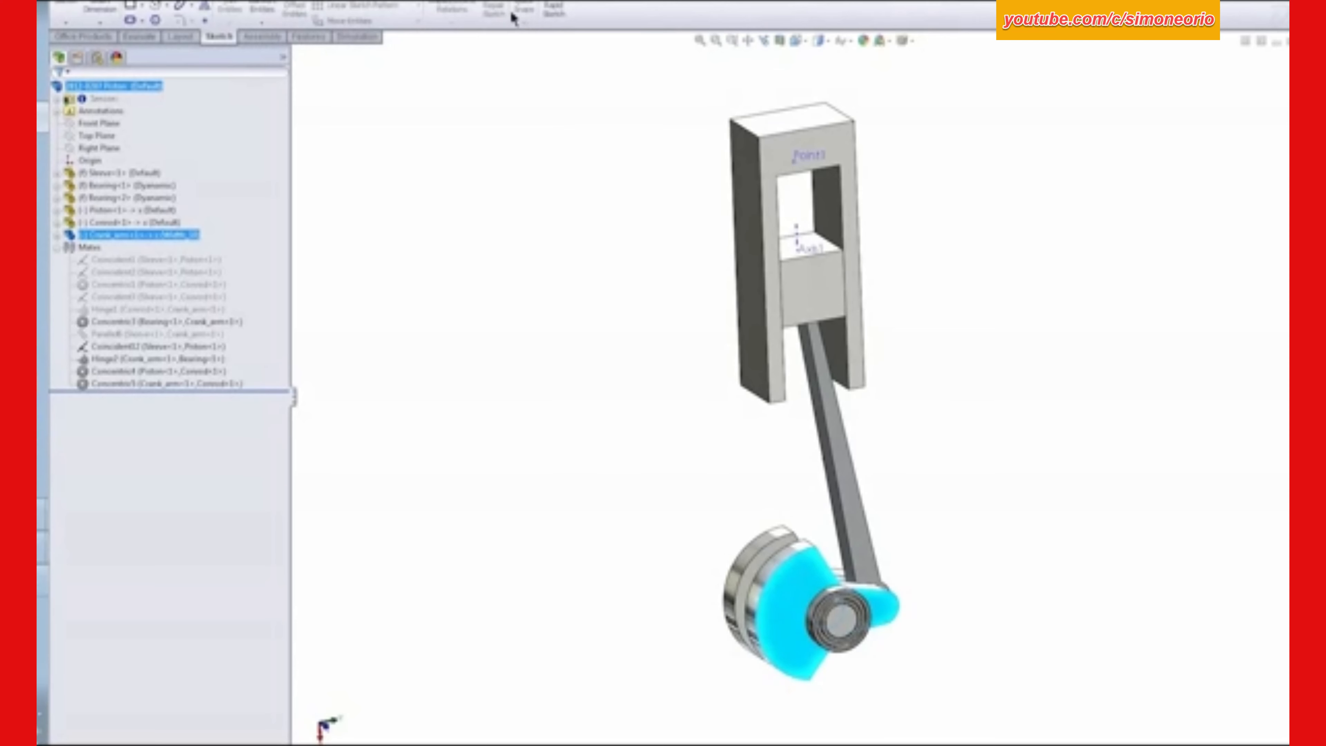
left_click(530, 181)
left_click(106, 384)
left_click(107, 347)
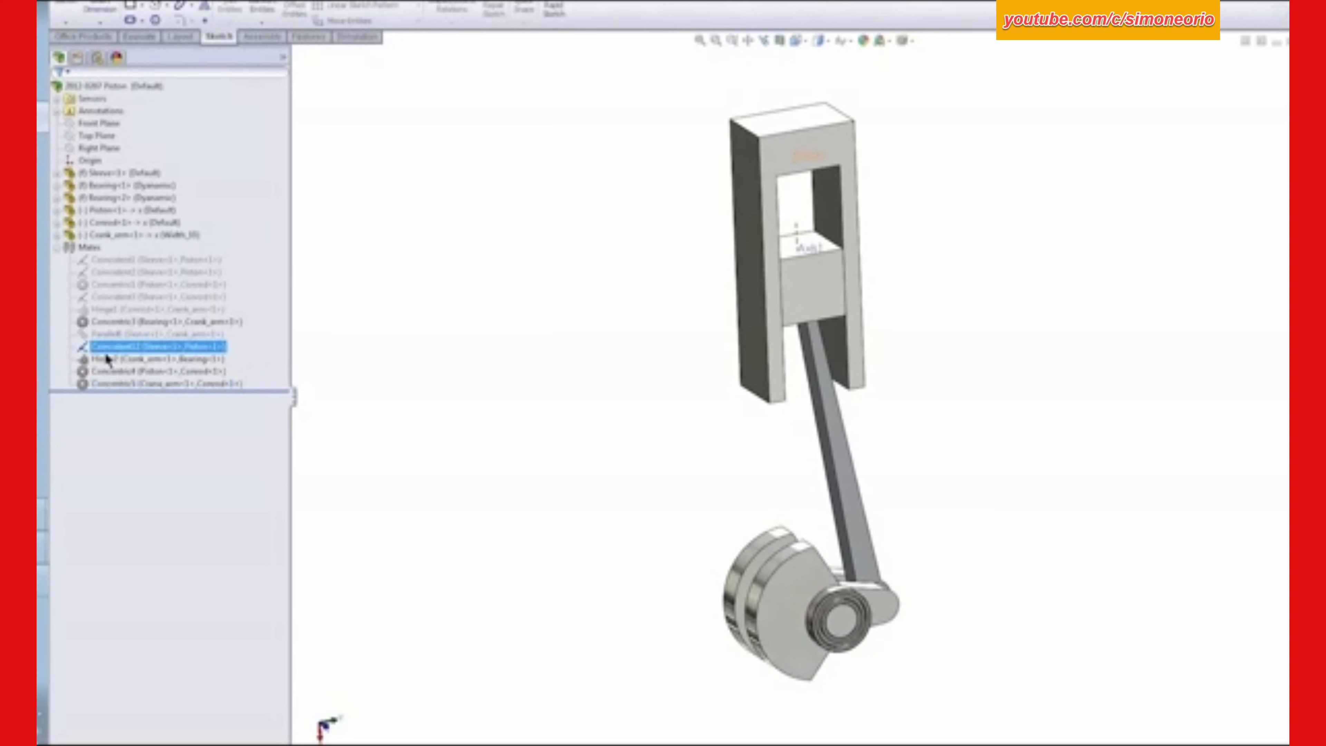
left_click(115, 384, "shift")
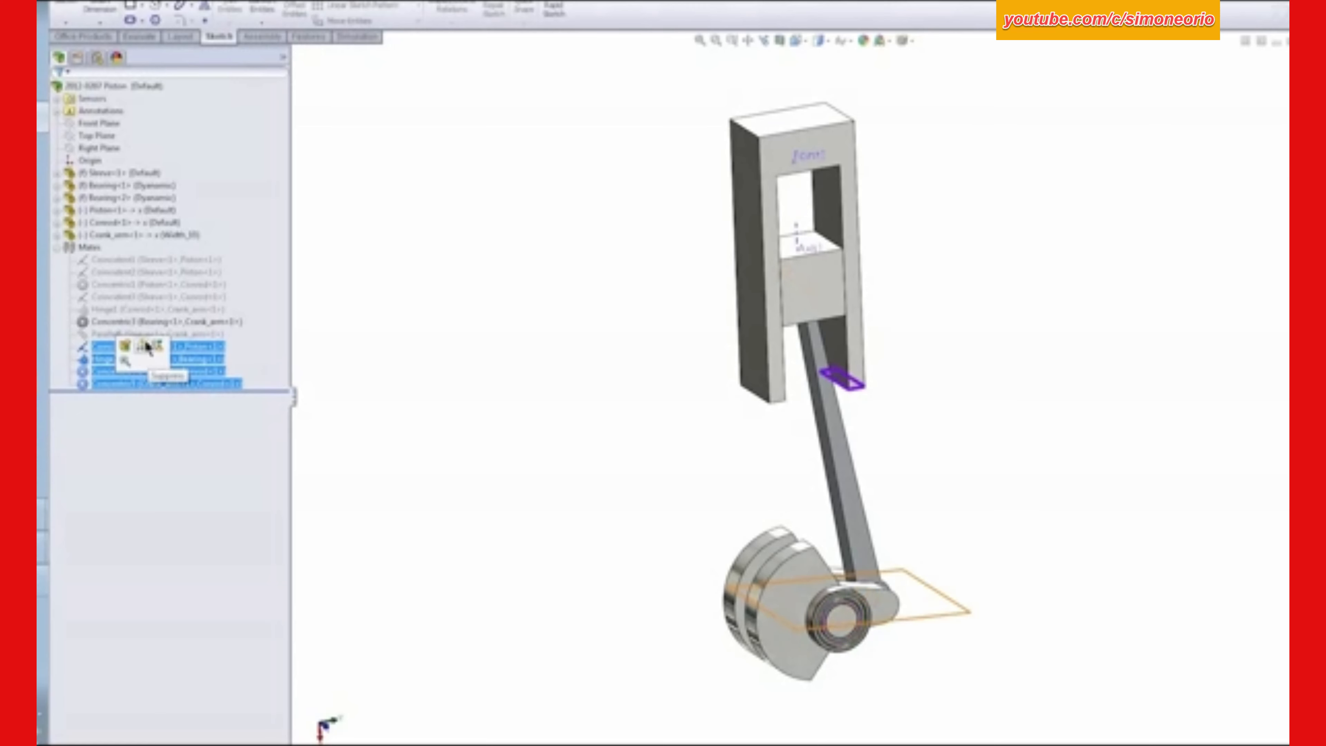
- Unsuppress the Coincident1, Coincident2, Concentric1, Coincident3 and Hinge1 mates, keeping Parallel6 suppressed
left_click(132, 334)
left_click(121, 259, "shift")
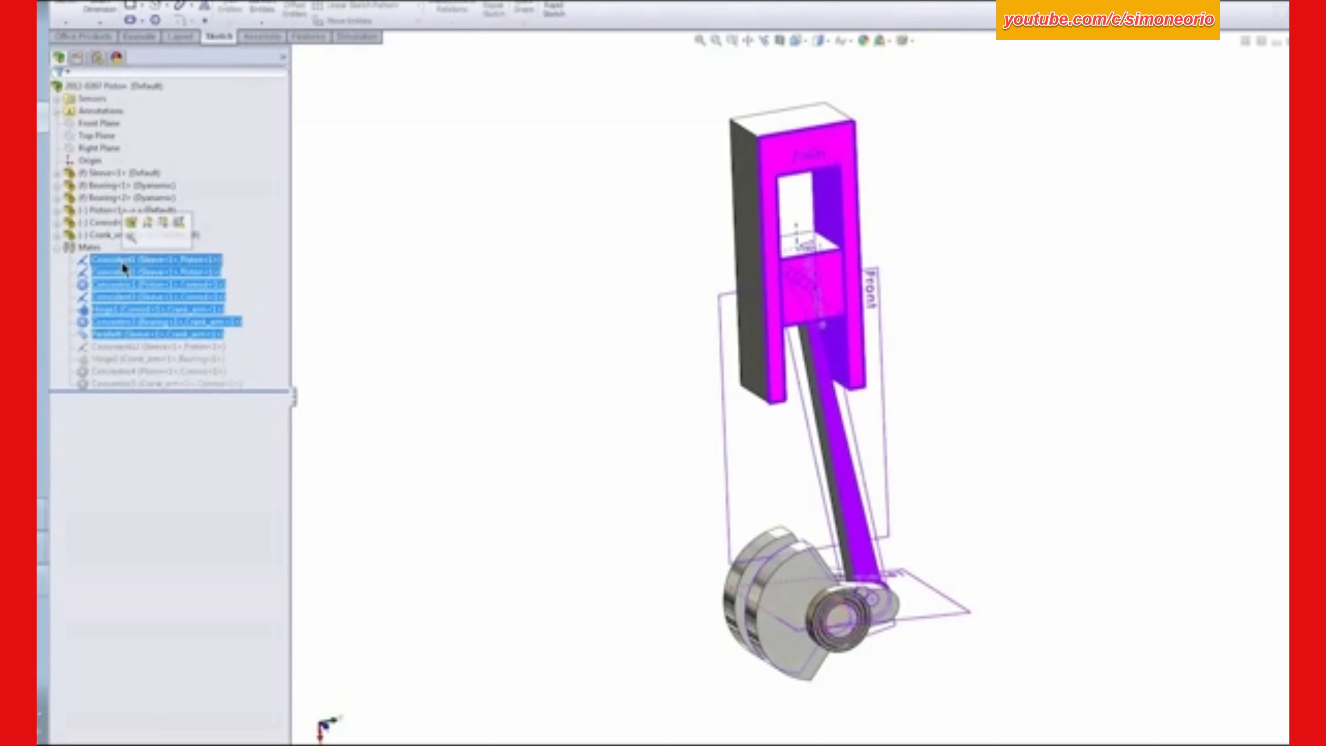
left_click(200, 320)
left_click(126, 260, "shift")
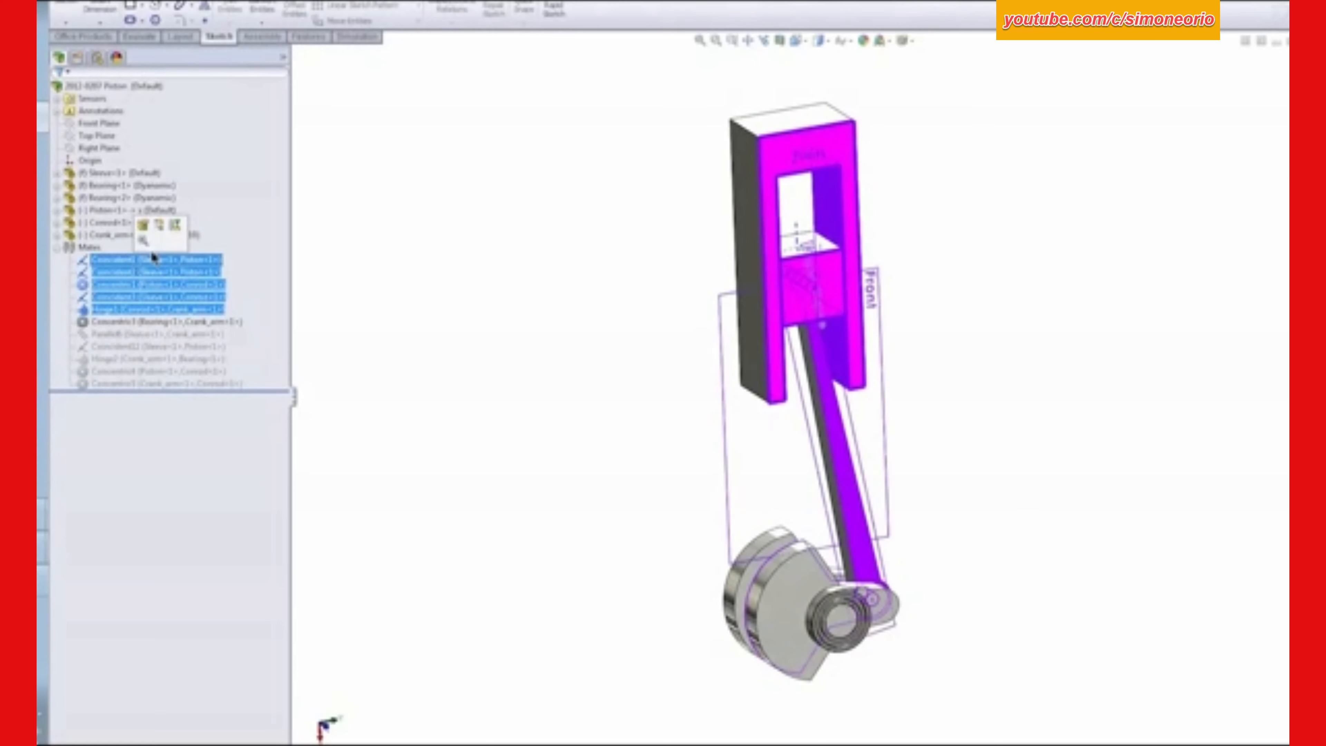
left_click(164, 241)
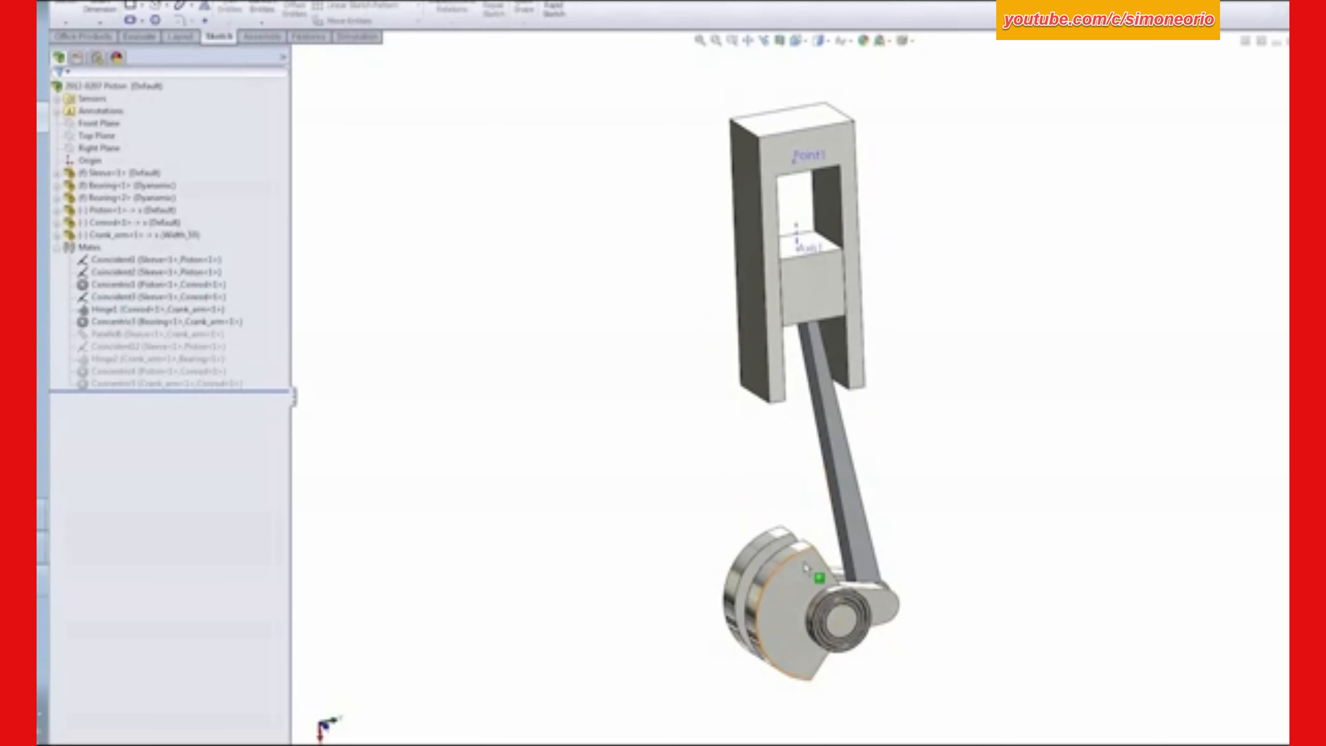
- Rotate the crank arm by hand to move the piston mechanism to a new position
left_click(825, 575)
left_click_drag(830, 516, 648, 541)
left_click(493, 417)
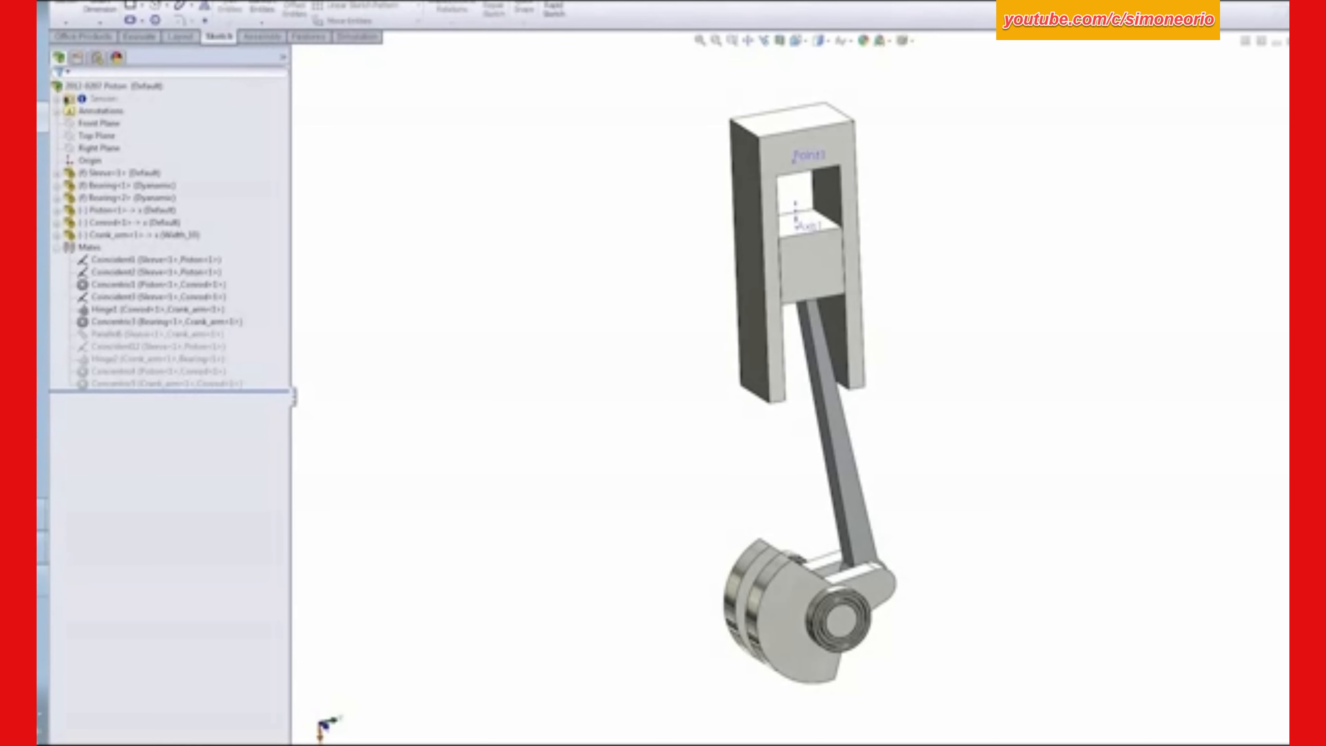
- Create a new motion study, expand its mates and set the study type to Motion Analysis
right_click(204, 745)
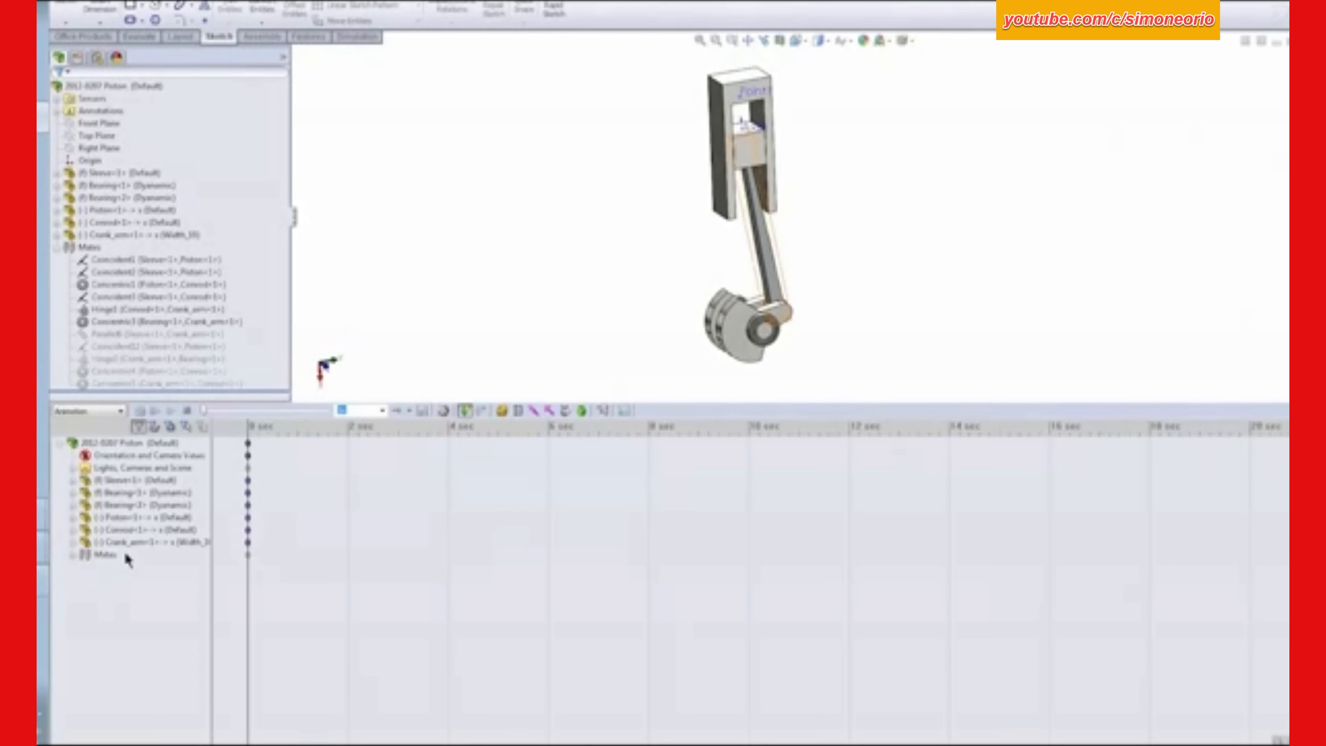
left_click(73, 556)
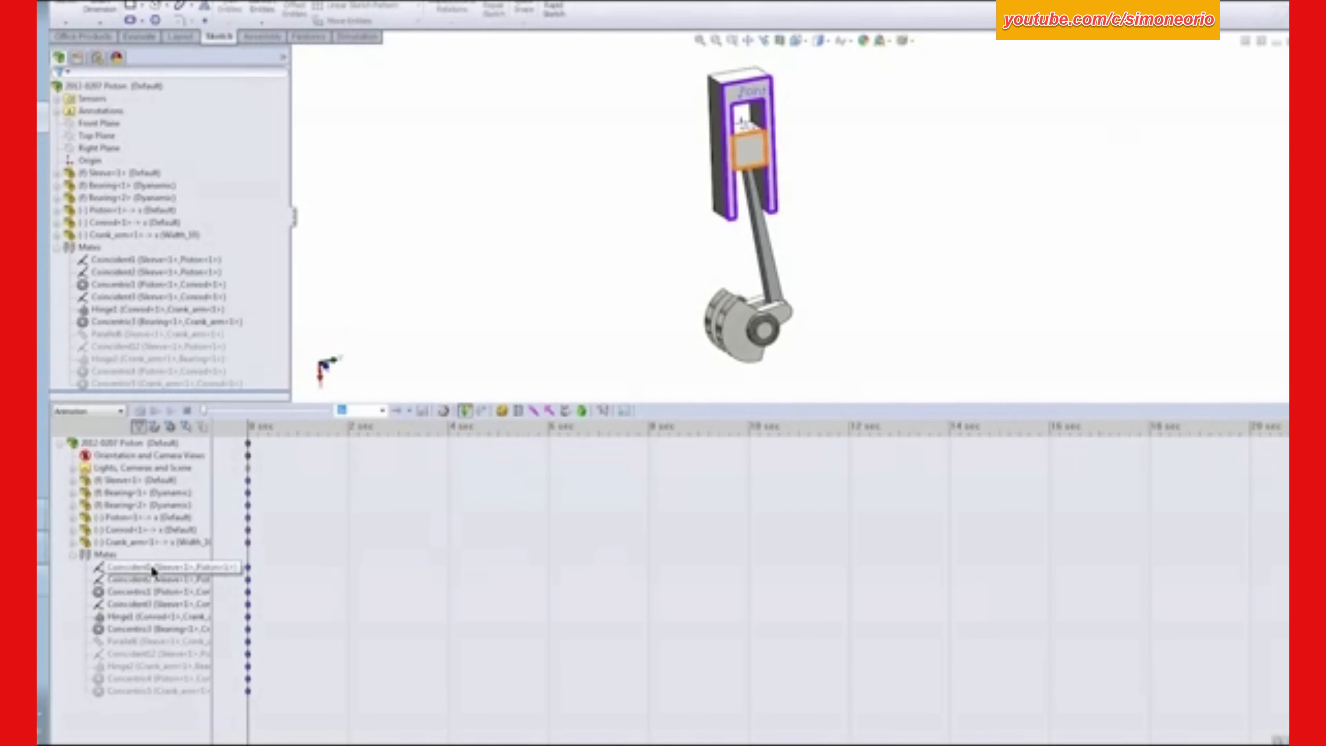
left_click(271, 494)
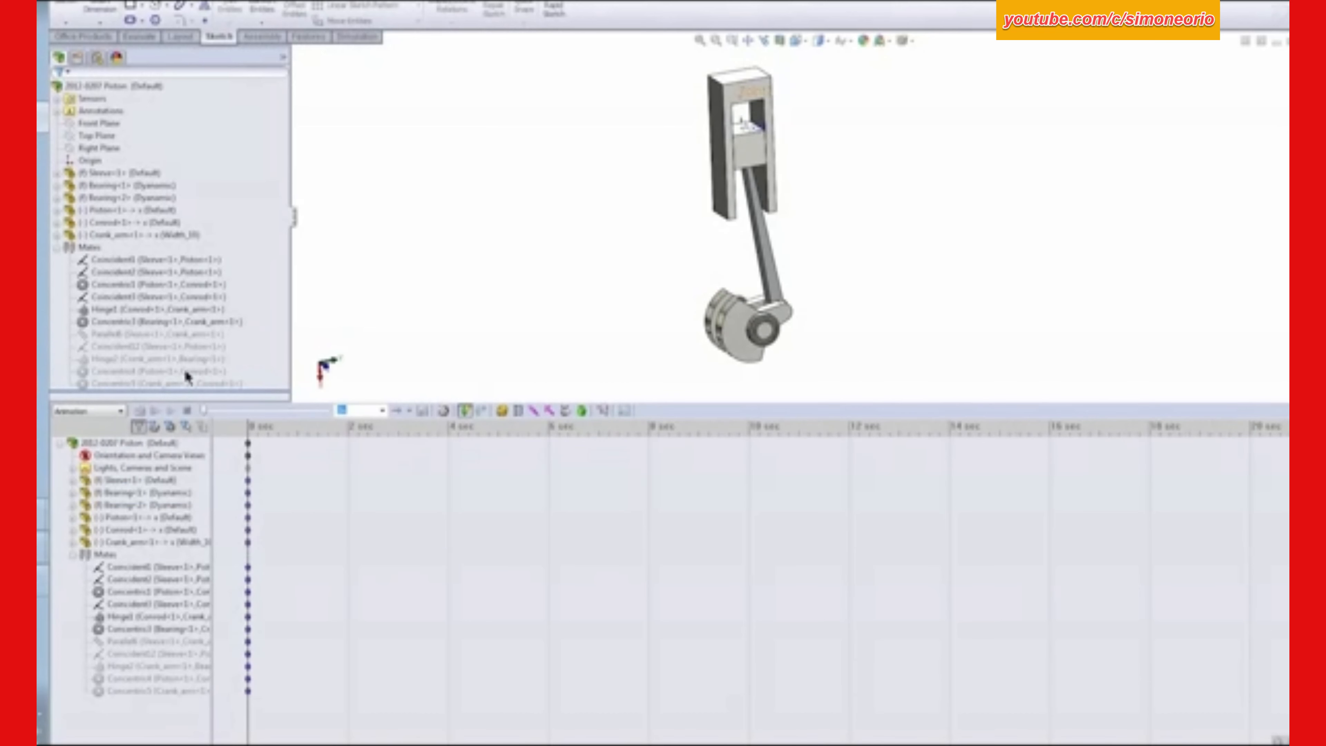
left_click(126, 412)
left_click(86, 448)
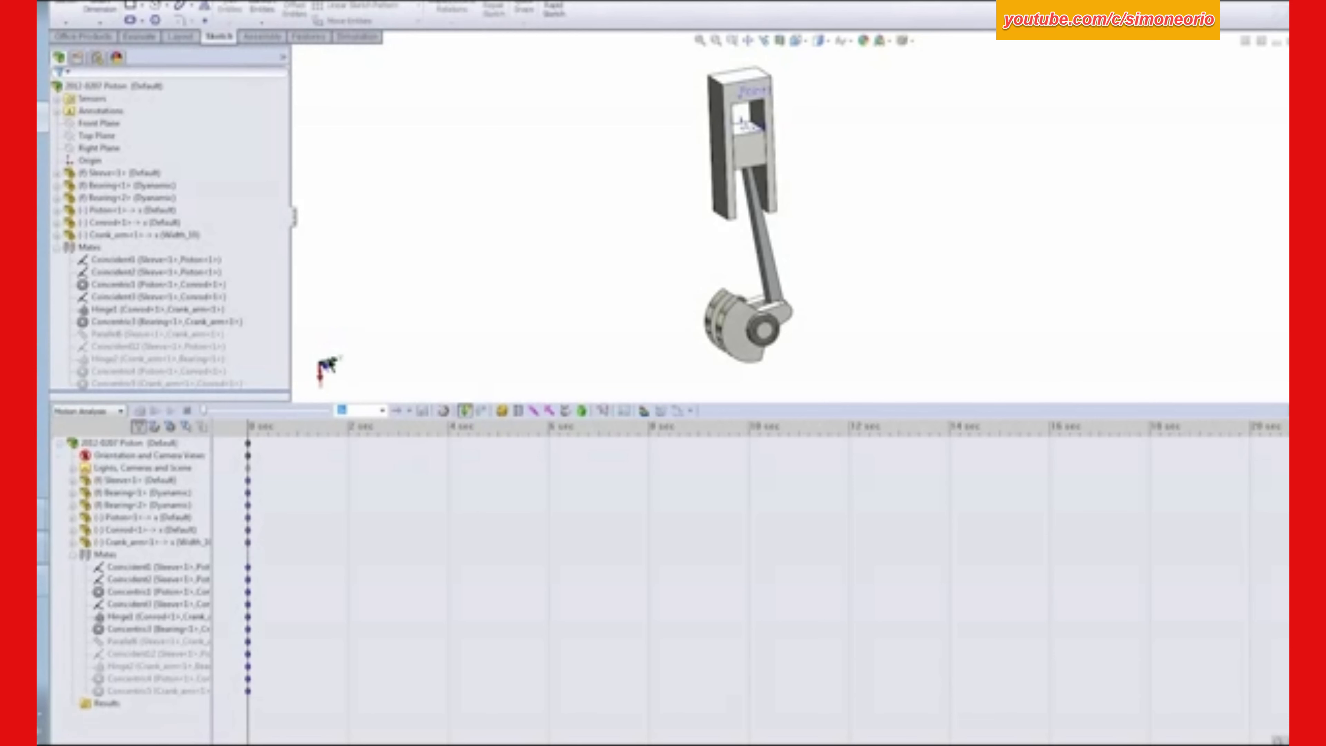
- Add gravity to the motion study along the X direction
left_click(581, 410)
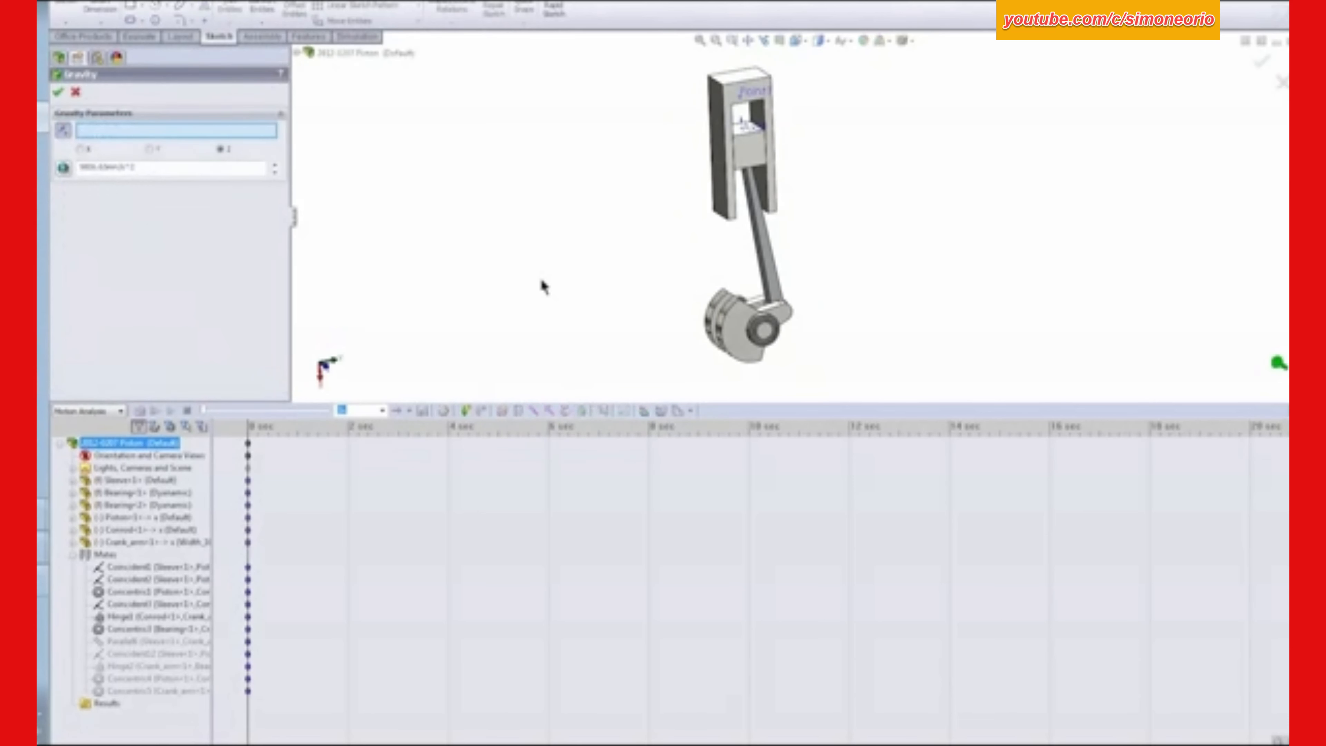
left_click(150, 151)
left_click(81, 150)
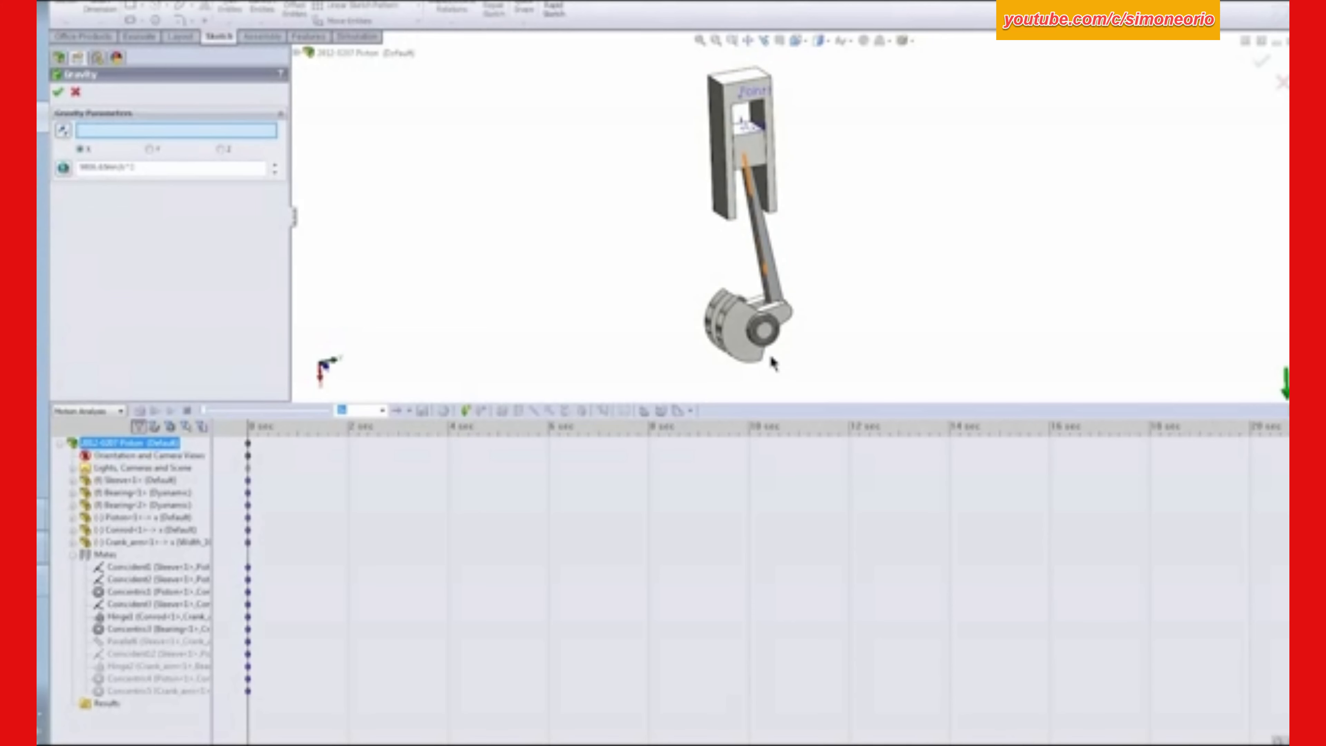
left_click(58, 92)
- Add a constant action-only force to the piston's top face with its direction reversed to point down
scroll(822, 152, "down", 8)
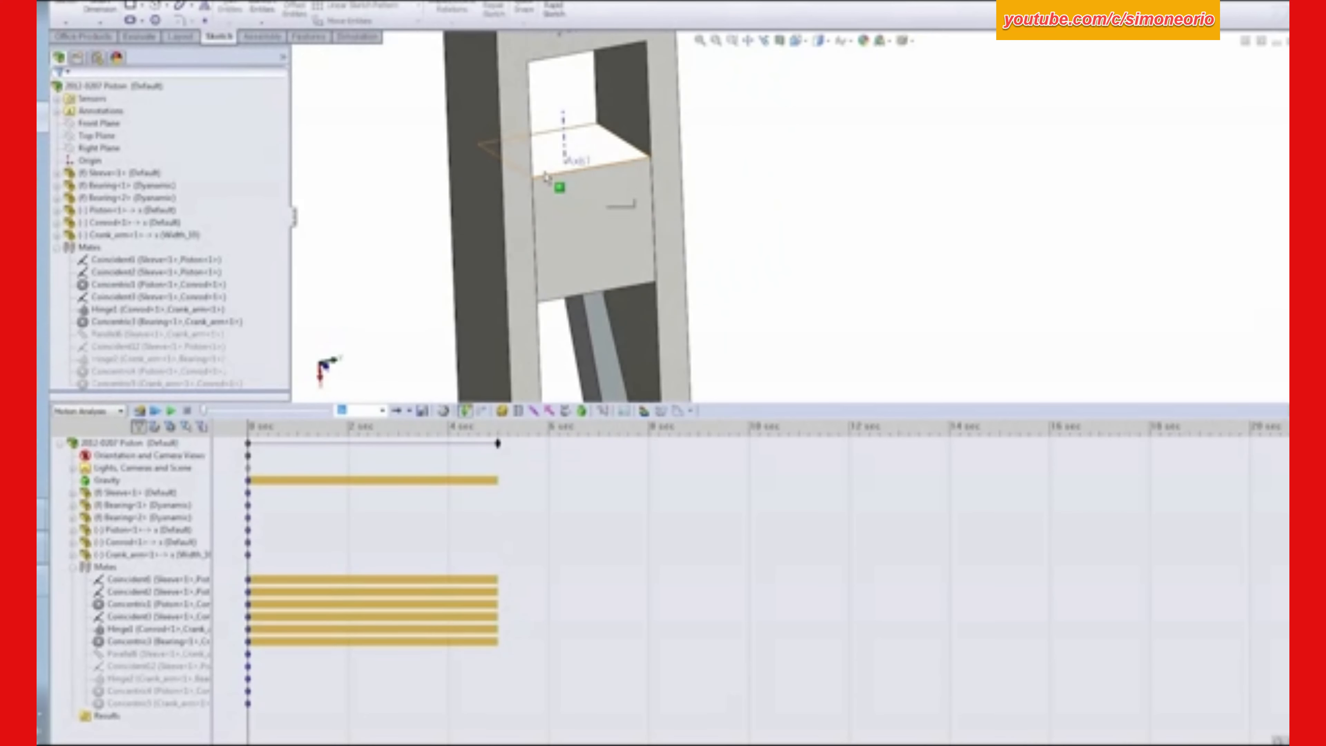
left_click(548, 171)
left_click(549, 412)
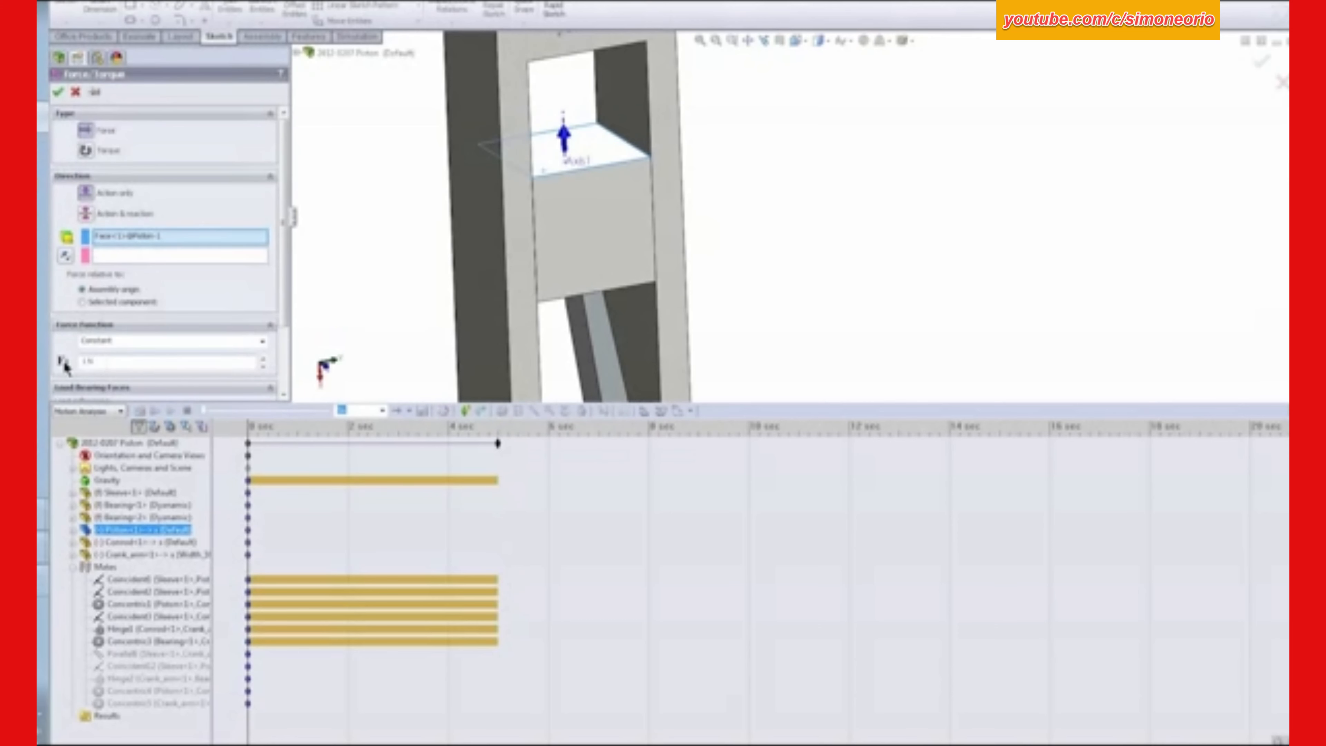
left_click(66, 255)
left_click(58, 93)
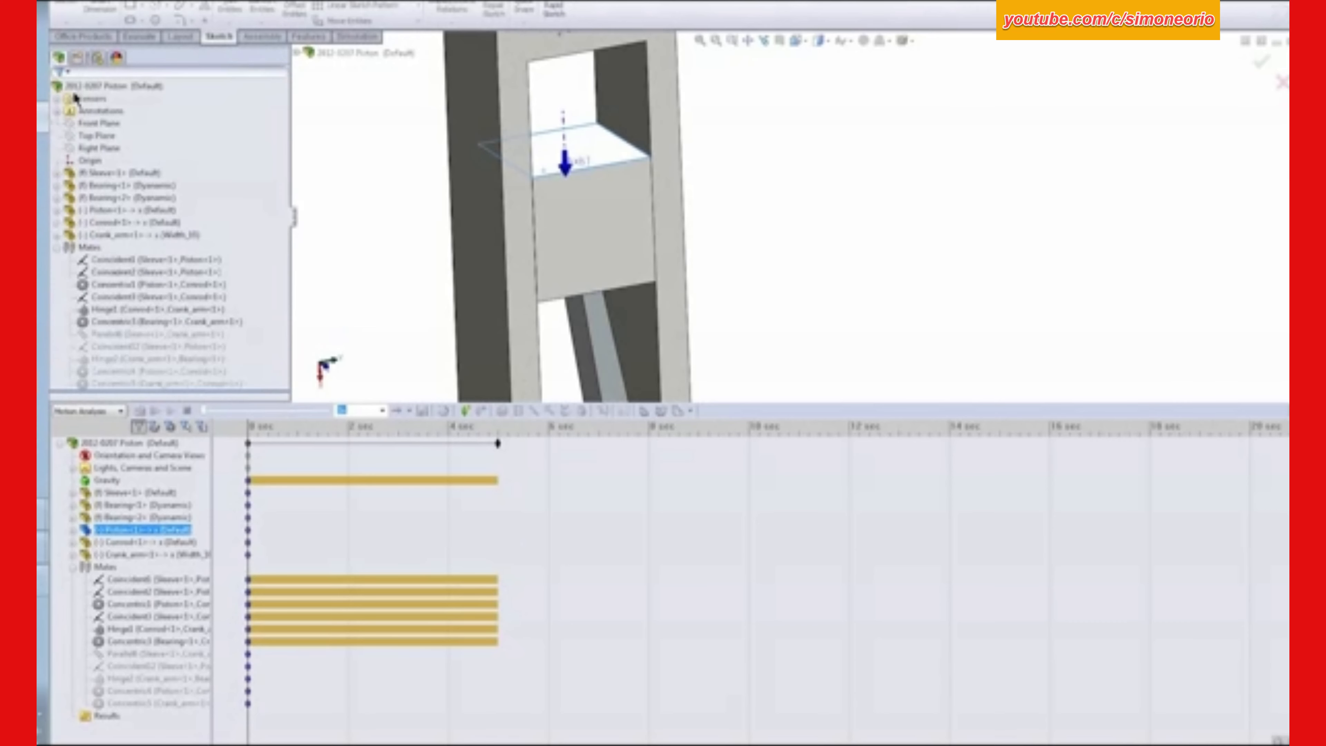
left_click(700, 40)
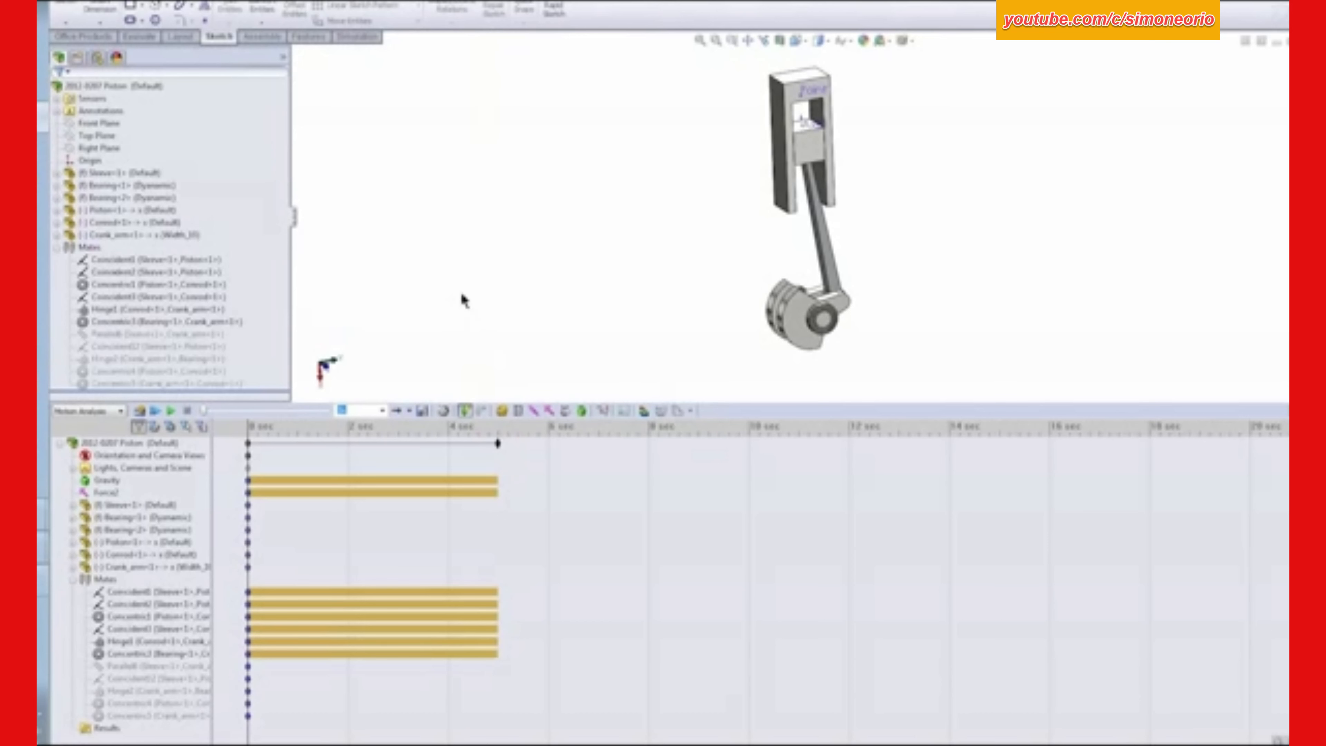
- Add a constant-speed rotary motor of 620 RPM on the crank arm's cylindrical shaft face beside the bearing
left_click(498, 444)
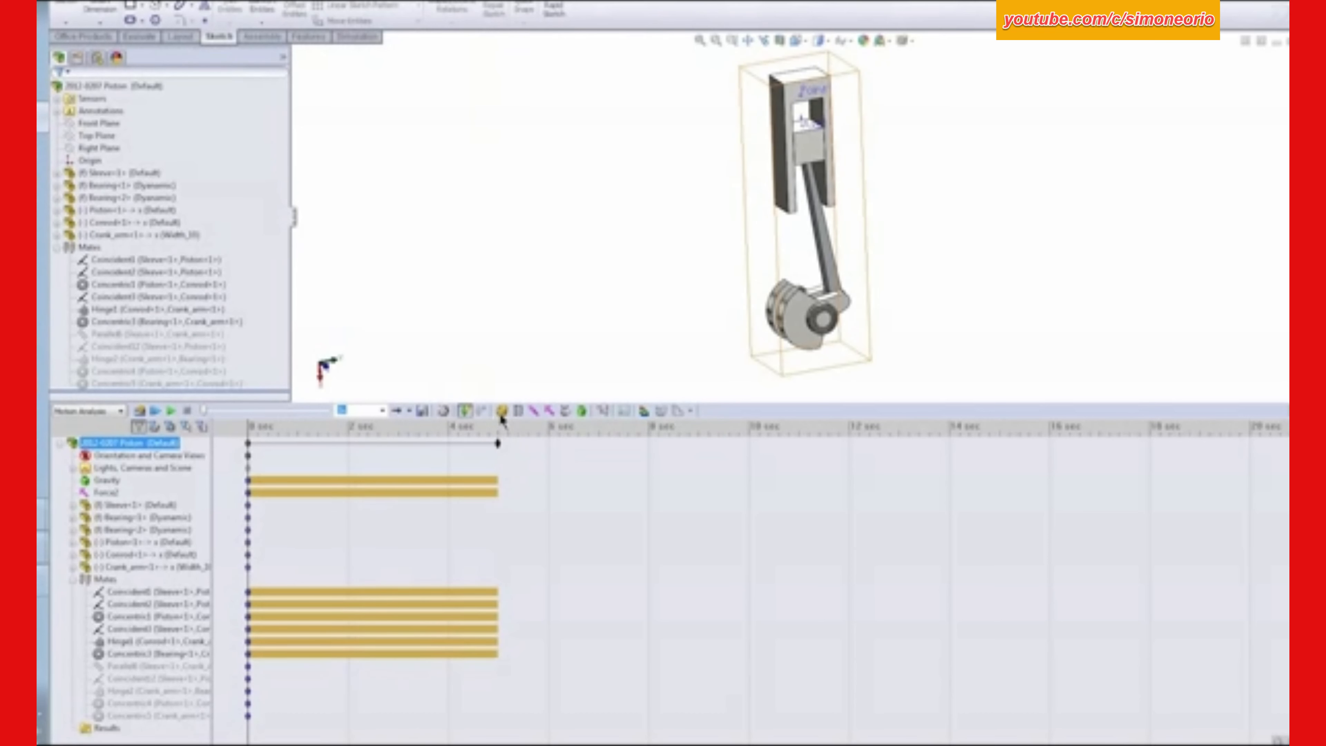
left_click(502, 410)
middle_click_drag(595, 320, 502, 365)
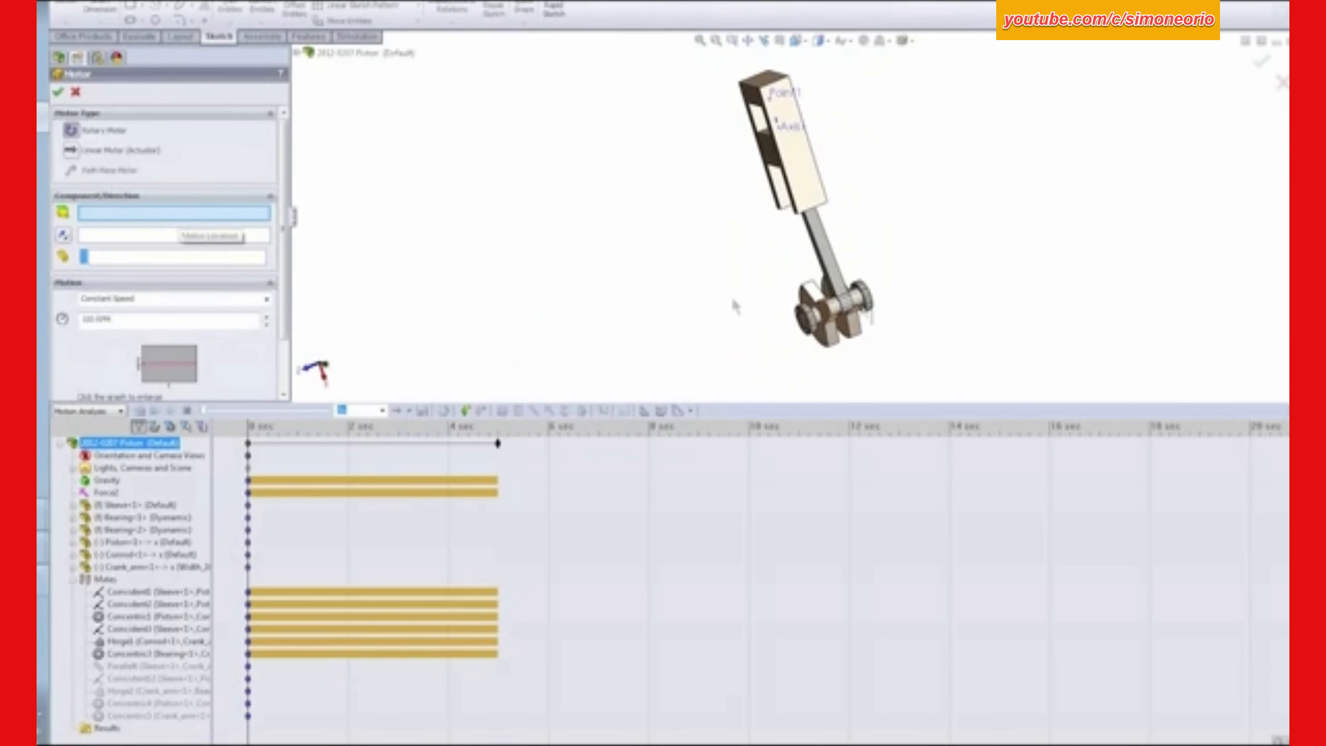
scroll(751, 287, "down", 6)
left_click(752, 282)
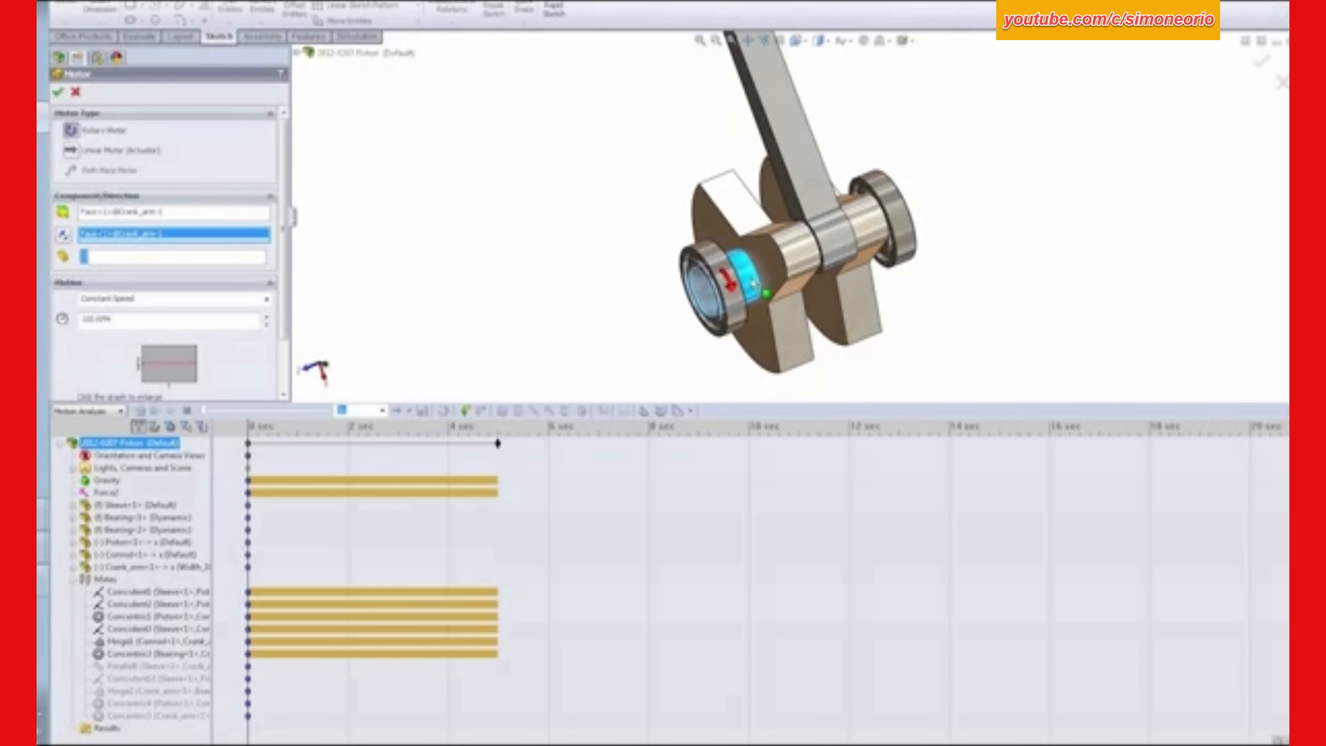
double_click(94, 318)
type("620")
left_click(58, 91)
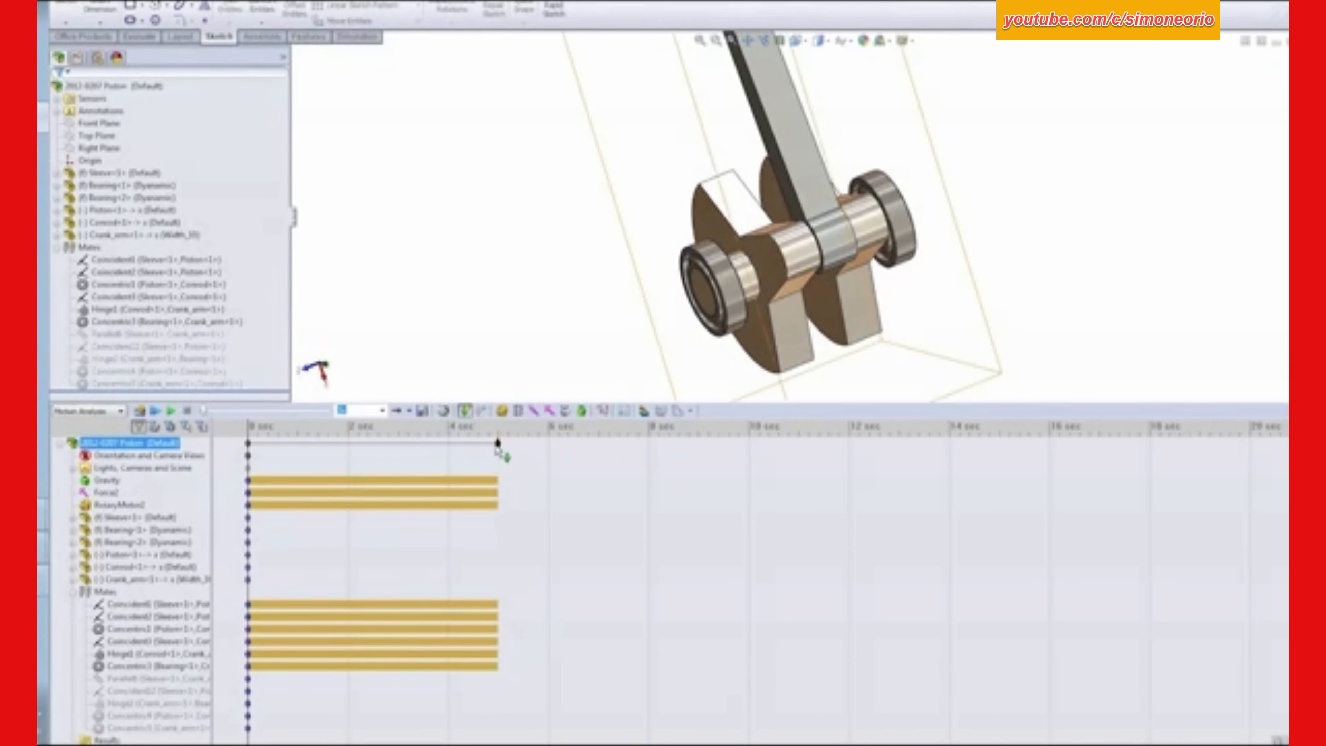
- Shorten the motion study's duration to 0.1 seconds
left_click_drag(497, 444, 258, 448)
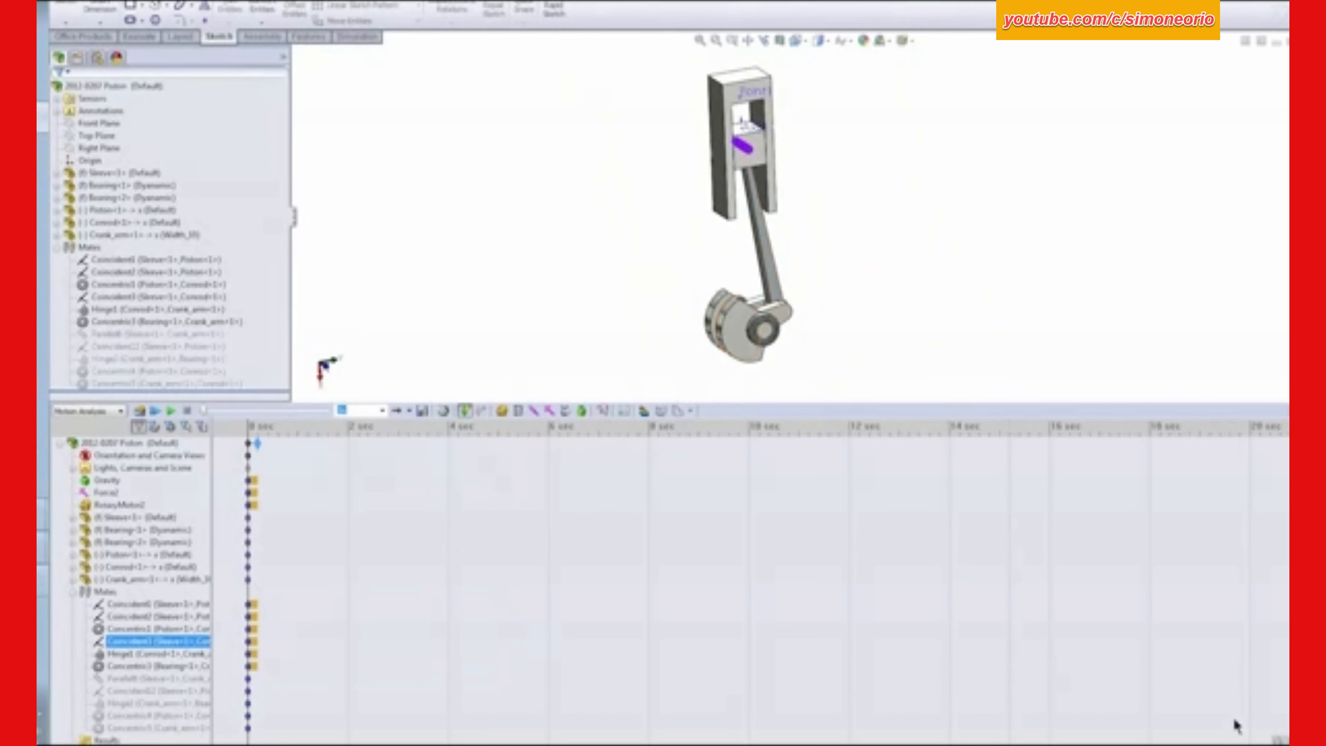
left_click(1277, 740)
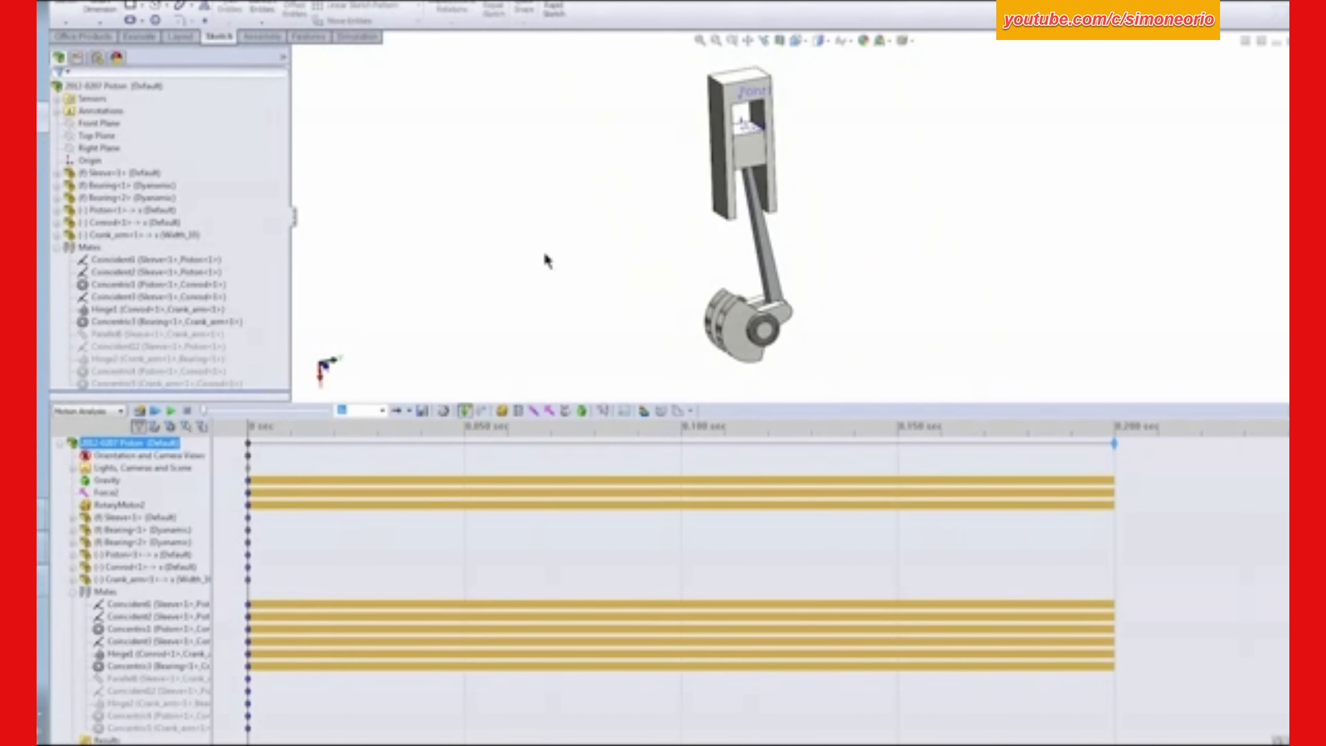
left_click_drag(1114, 444, 687, 451)
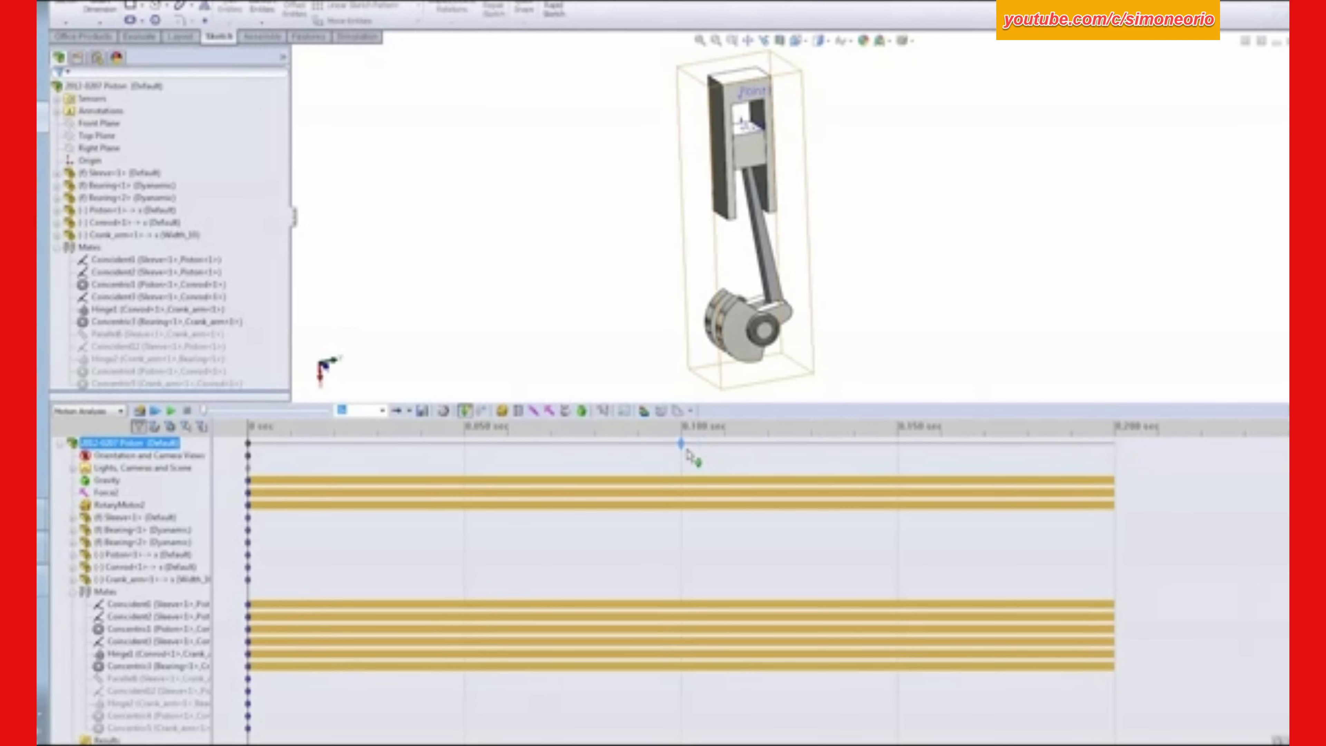
left_click(1277, 740)
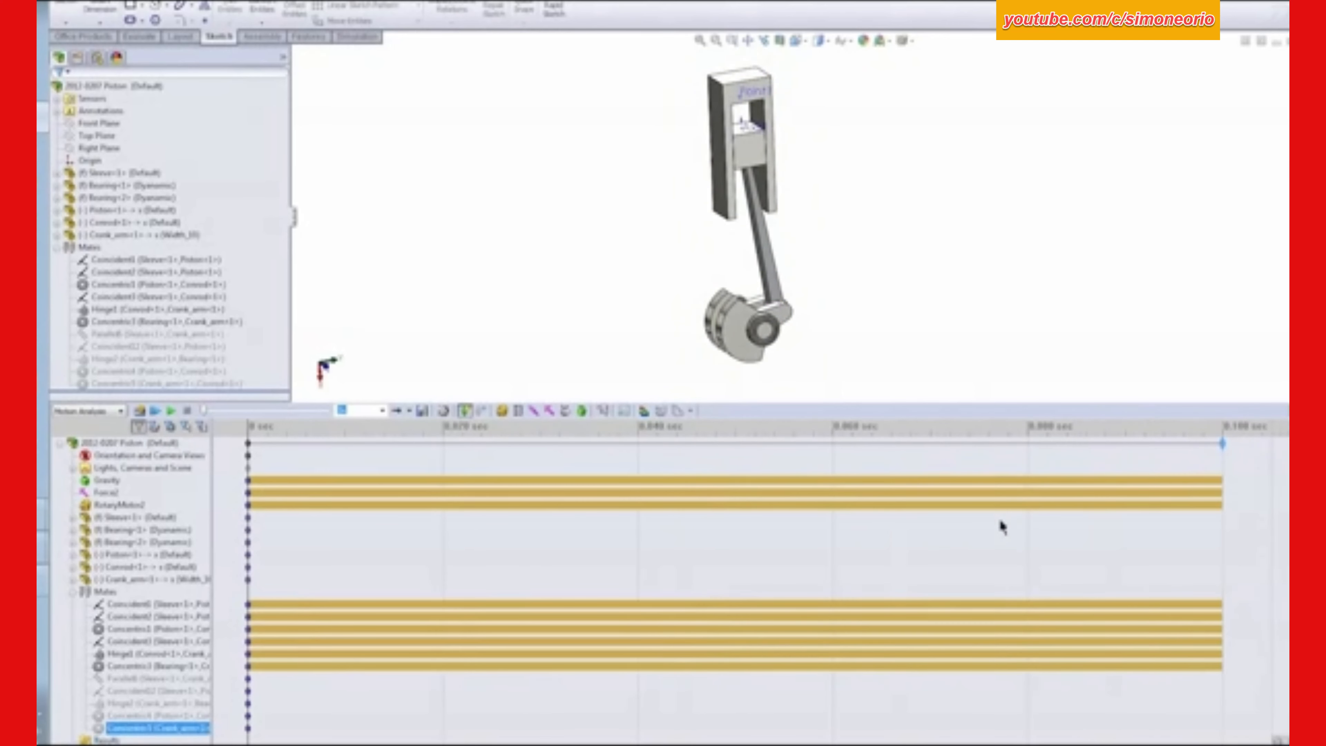
left_click(648, 318)
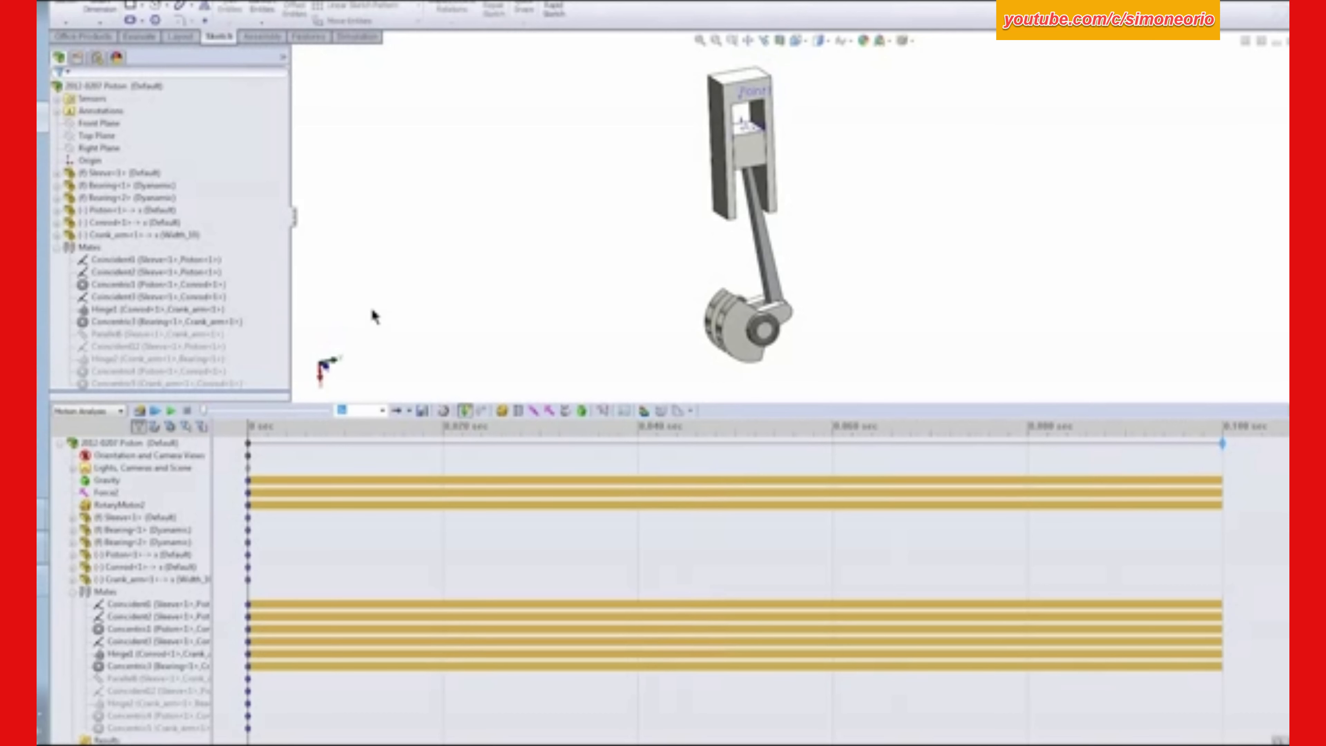
- Calculate the motion study and widen its tree so the full mate names can be read
left_click(139, 411)
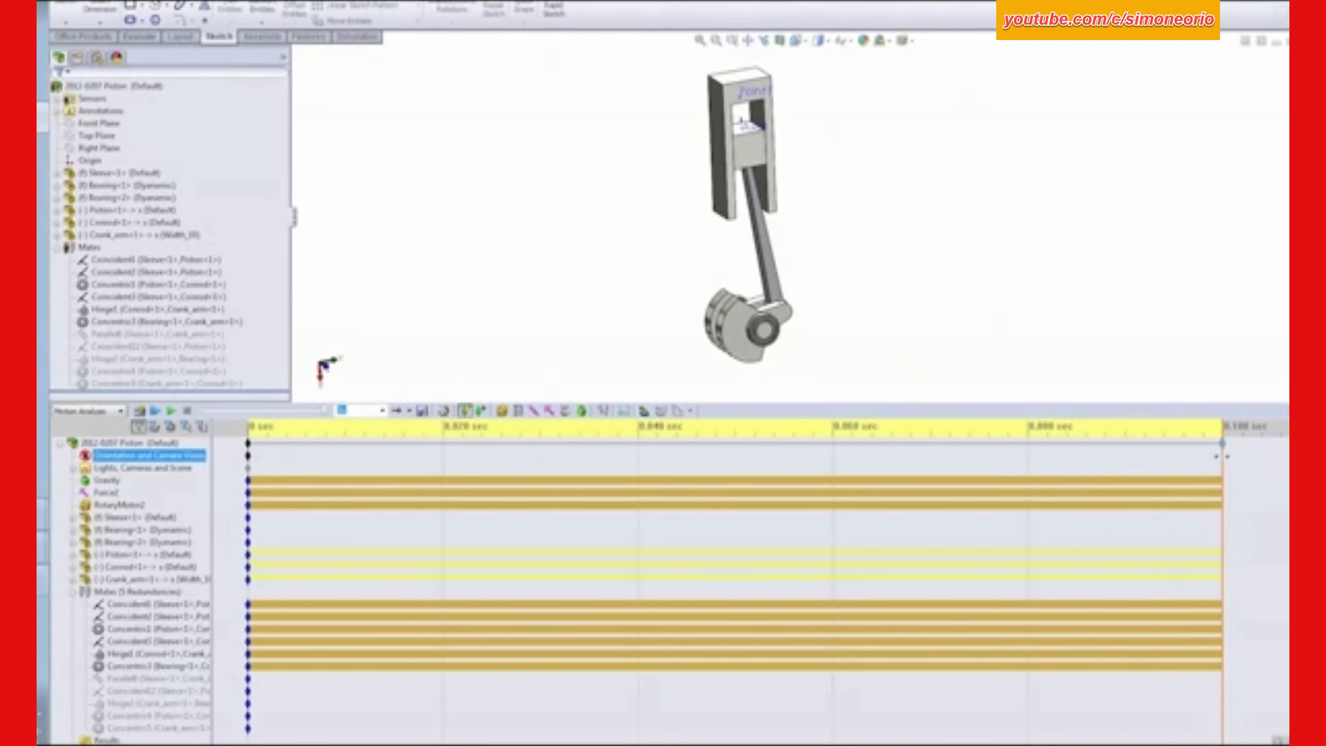
left_click_drag(1221, 456, 248, 486)
left_click(582, 278)
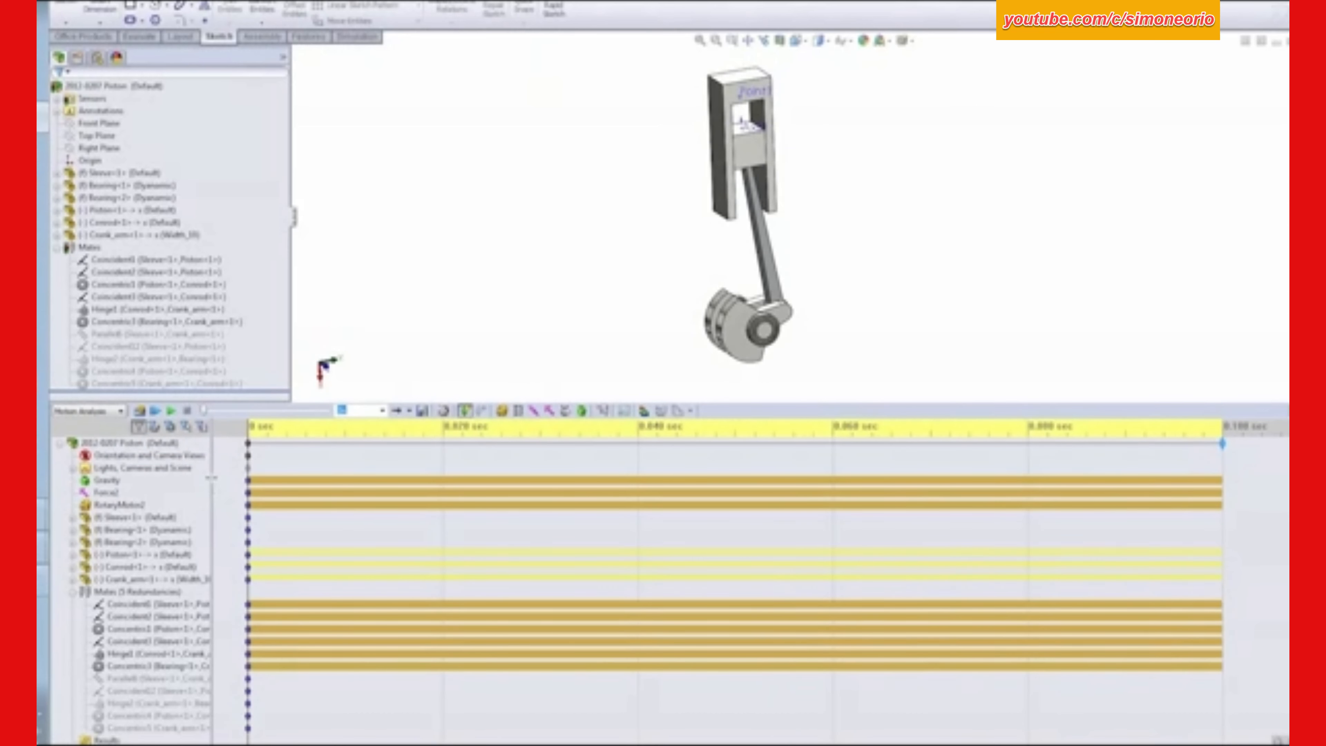
left_click_drag(211, 478, 284, 478)
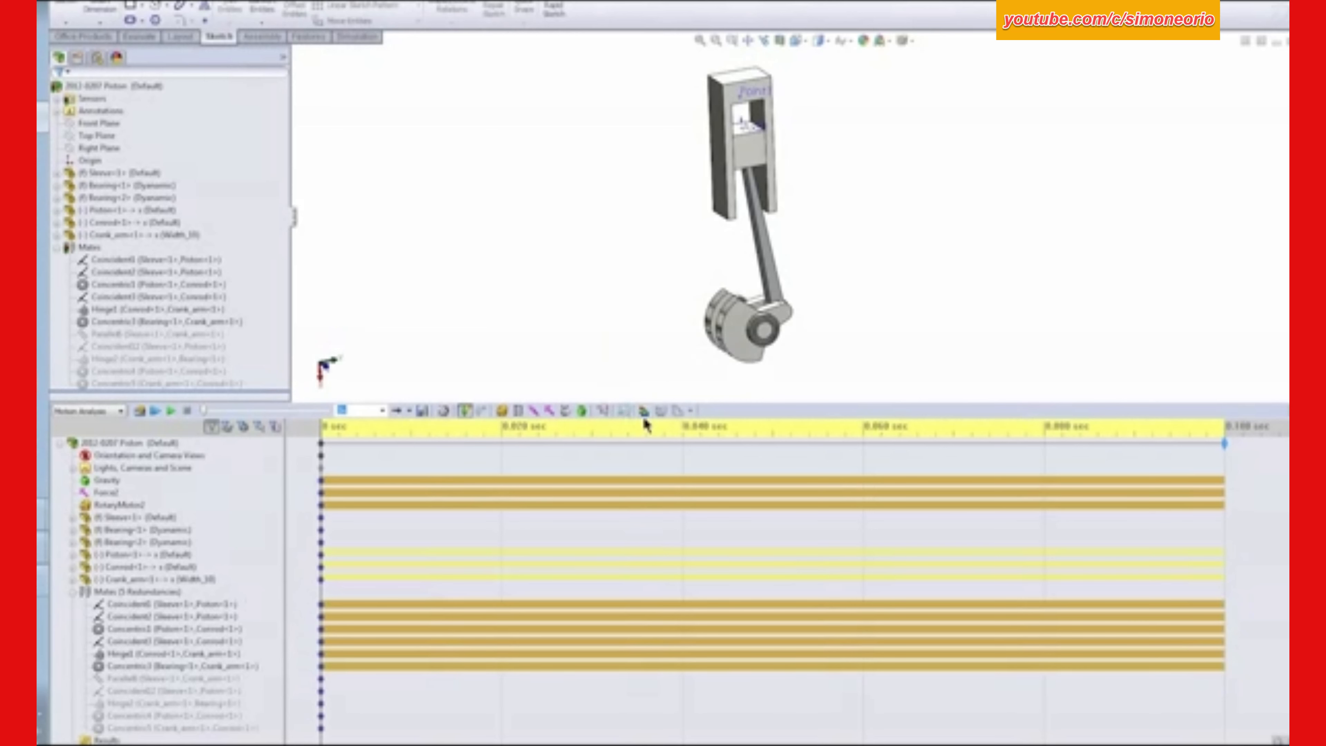
- Recalculate the motion study at 1000 frames per second with the playback speed set to 0.1x
left_click(625, 410)
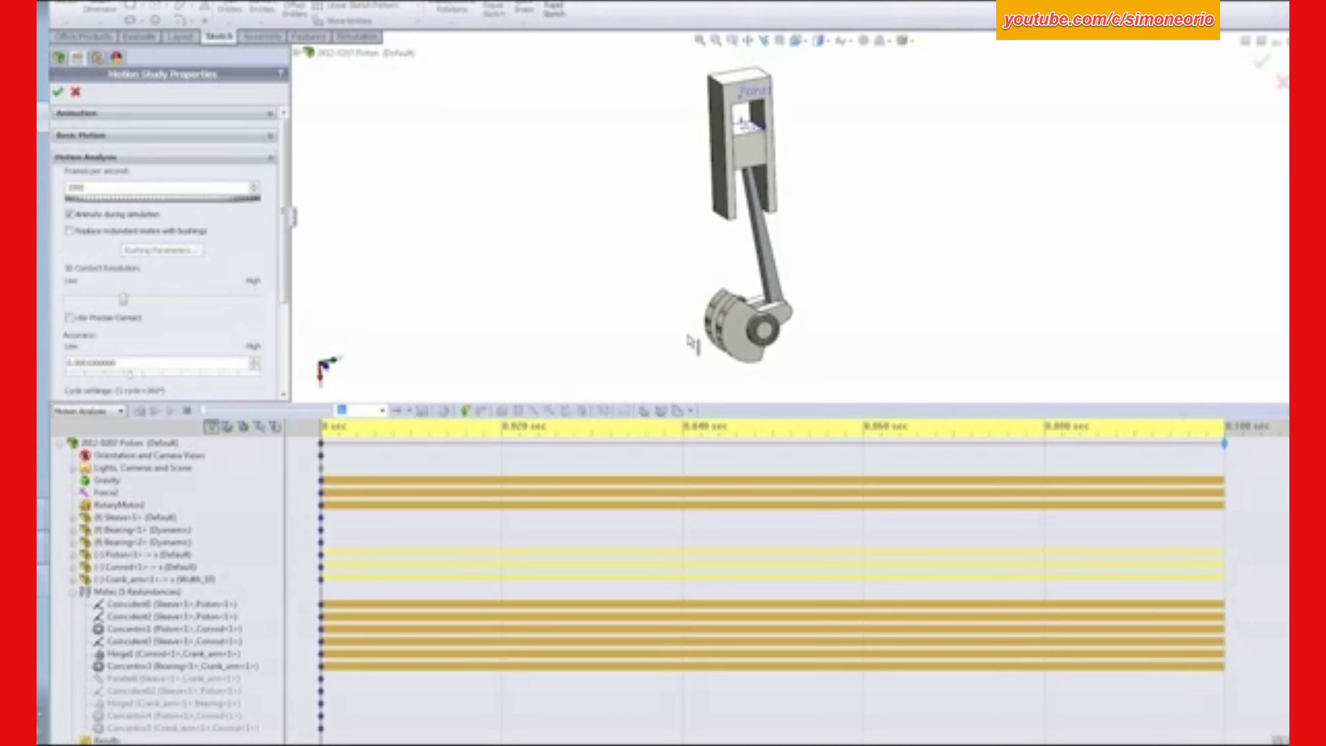
left_click(59, 93)
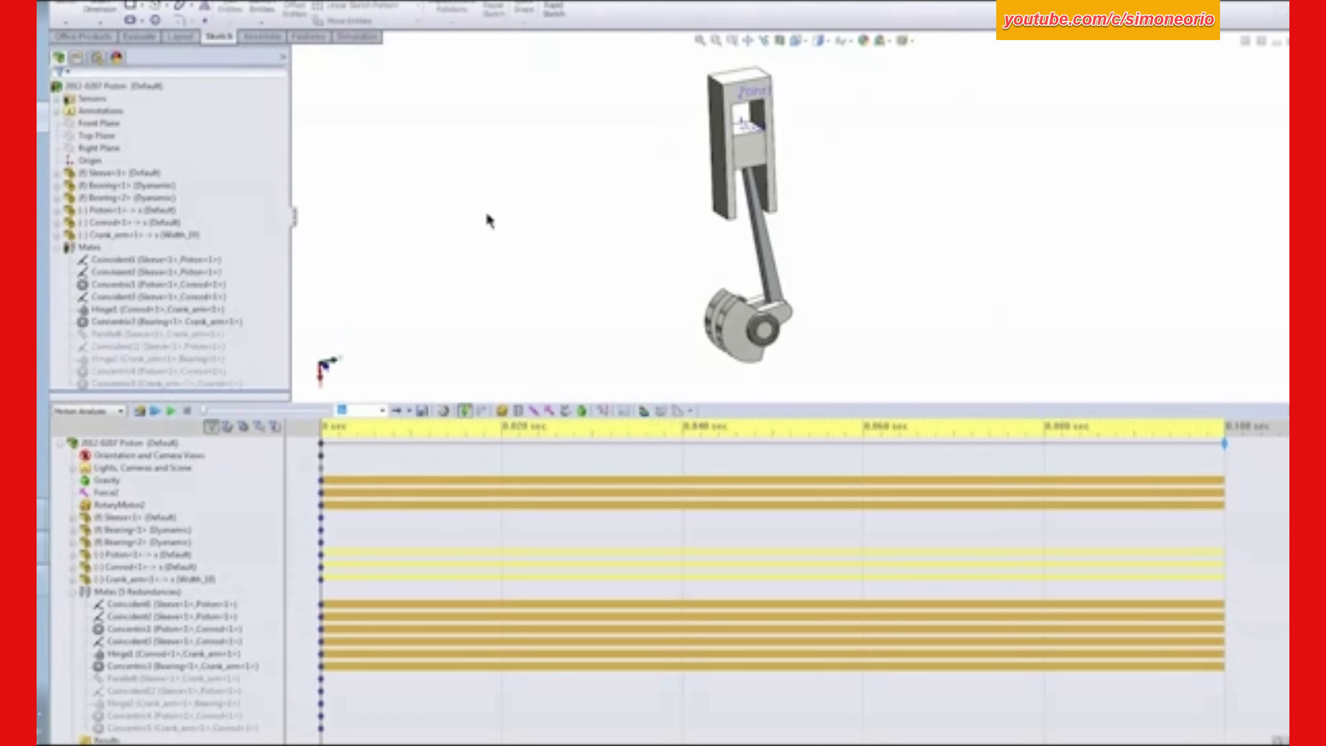
left_click(382, 410)
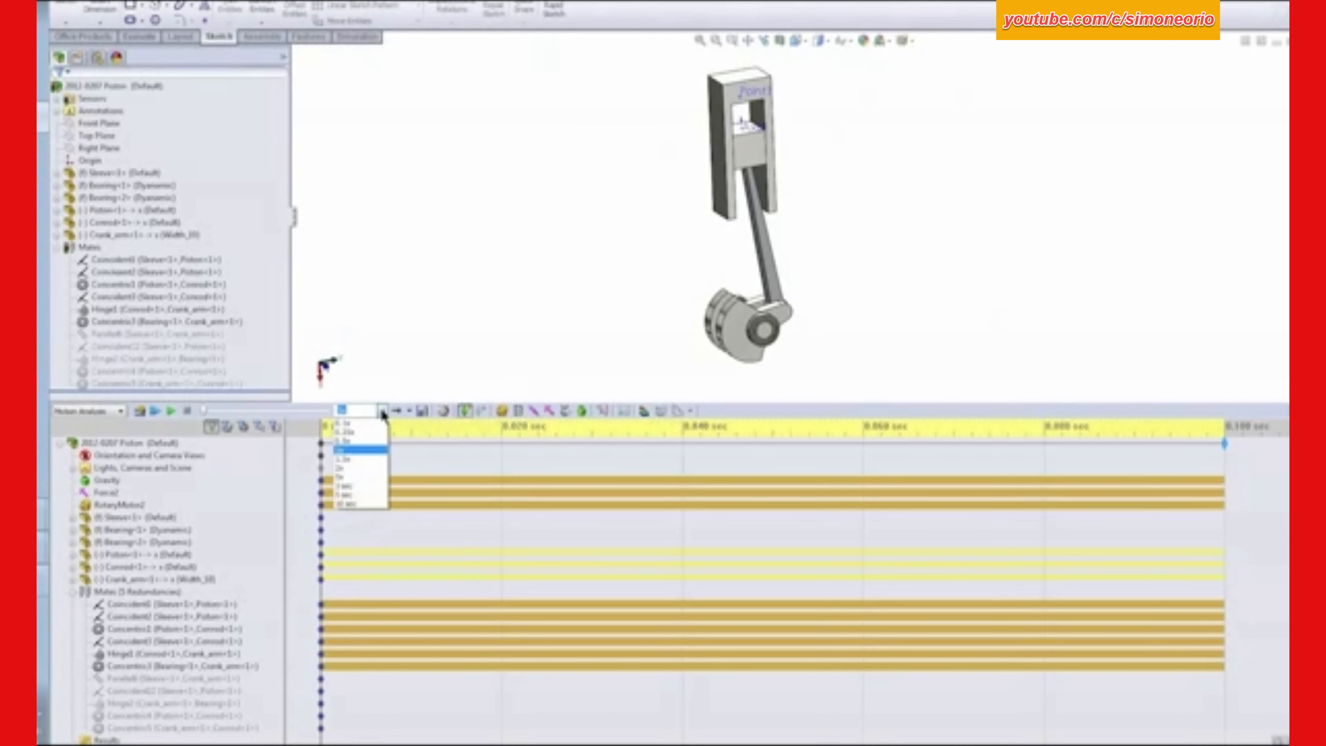
left_click(369, 428)
left_click(140, 410)
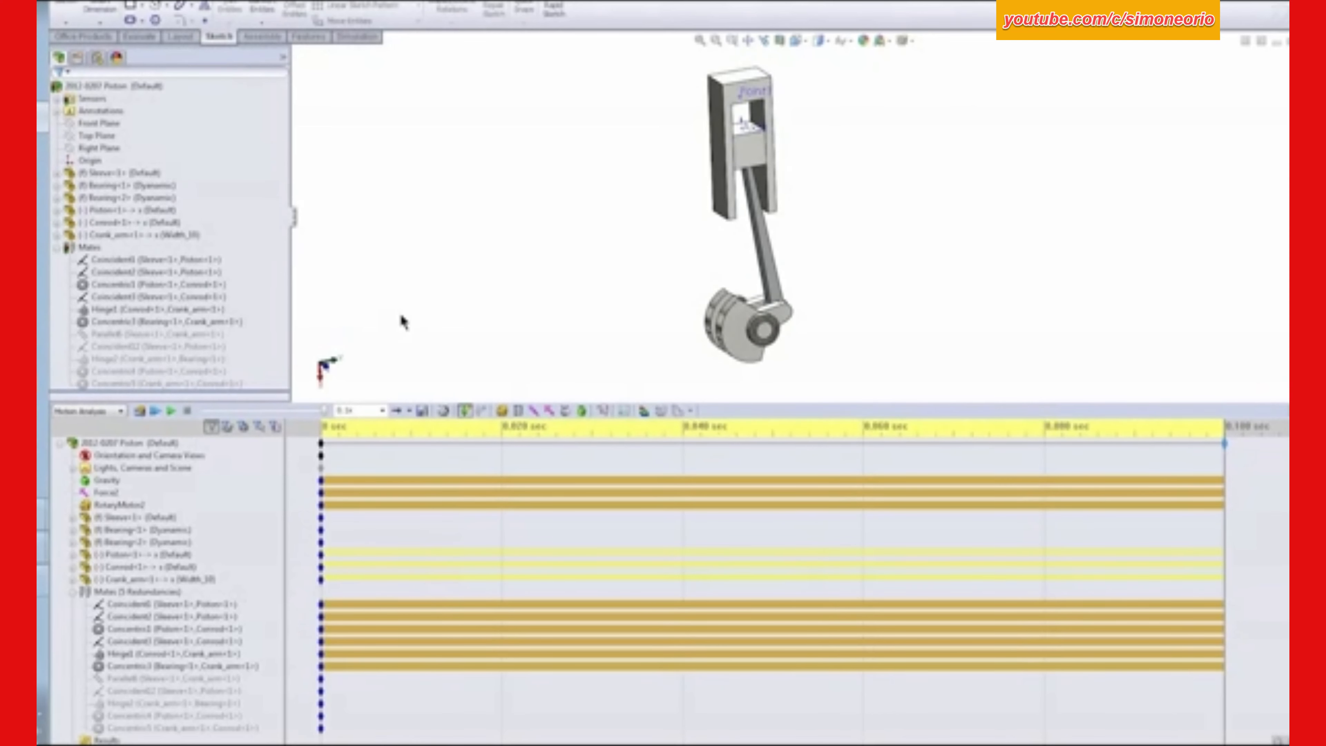
left_click(168, 592)
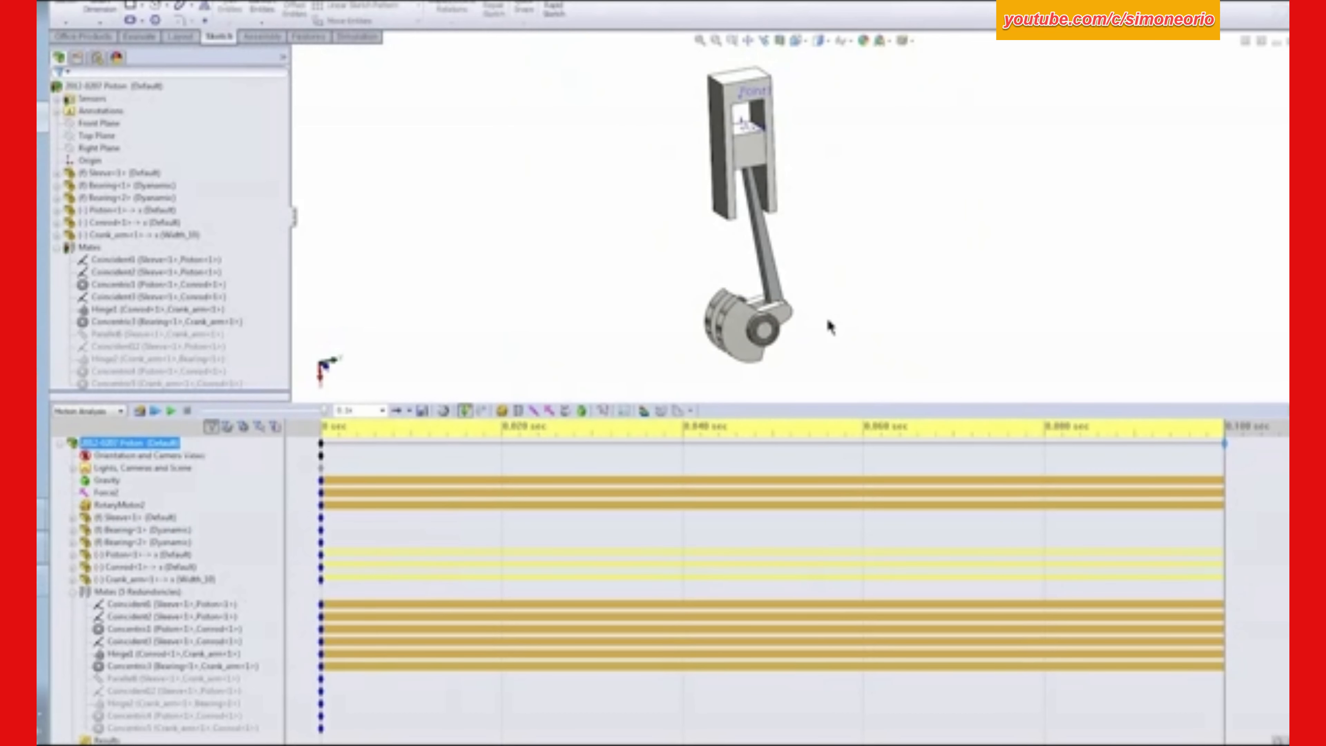
middle_click_drag(828, 326, 653, 323)
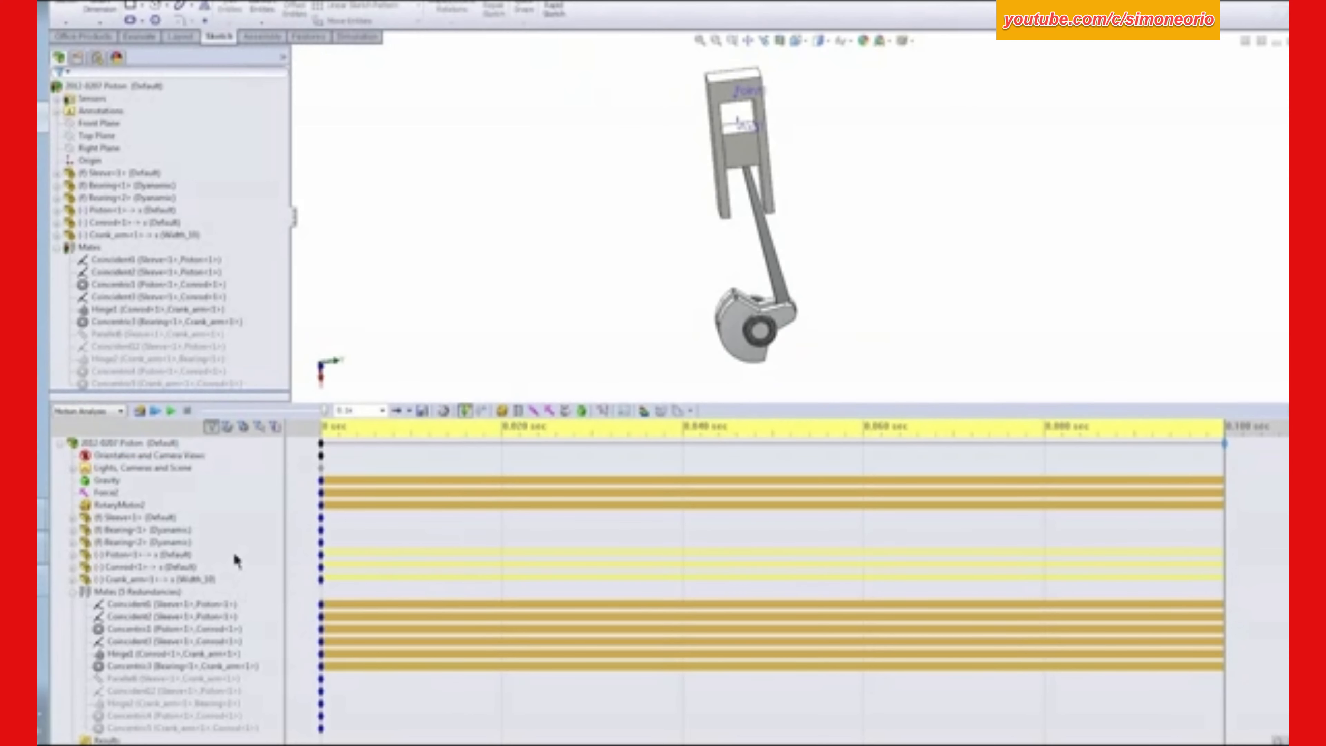
- Suppress the six active mates in the motion study, from the first sleeve–piston coincident mate through the bearing–crank arm concentric mate
left_click(160, 603)
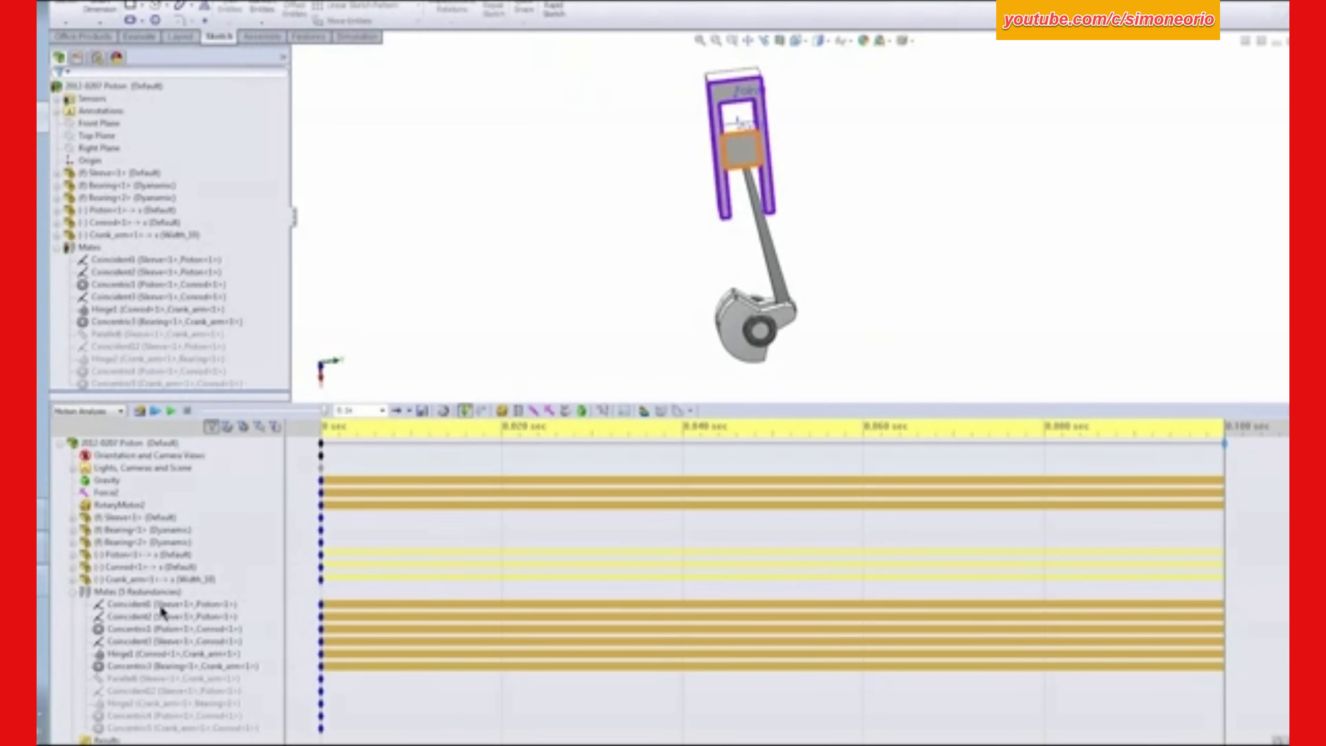
left_click(168, 667, "shift")
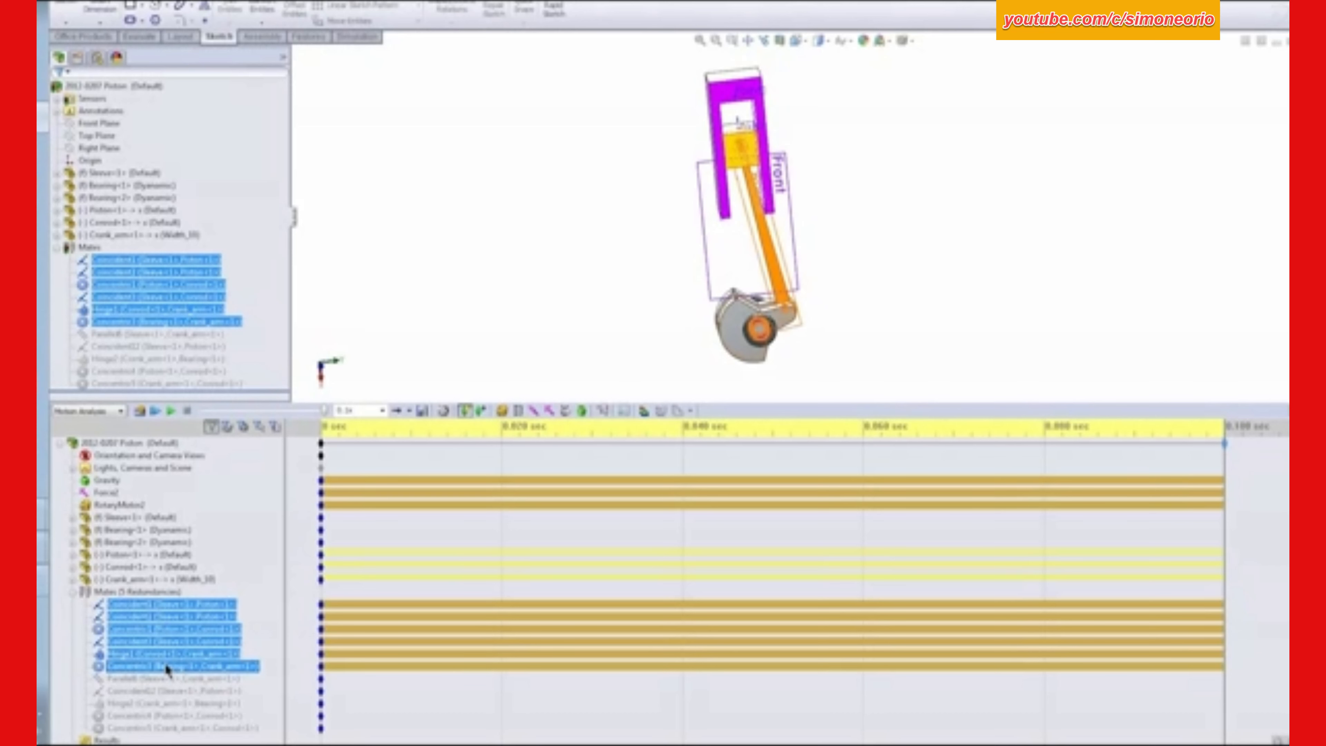
right_click(167, 669)
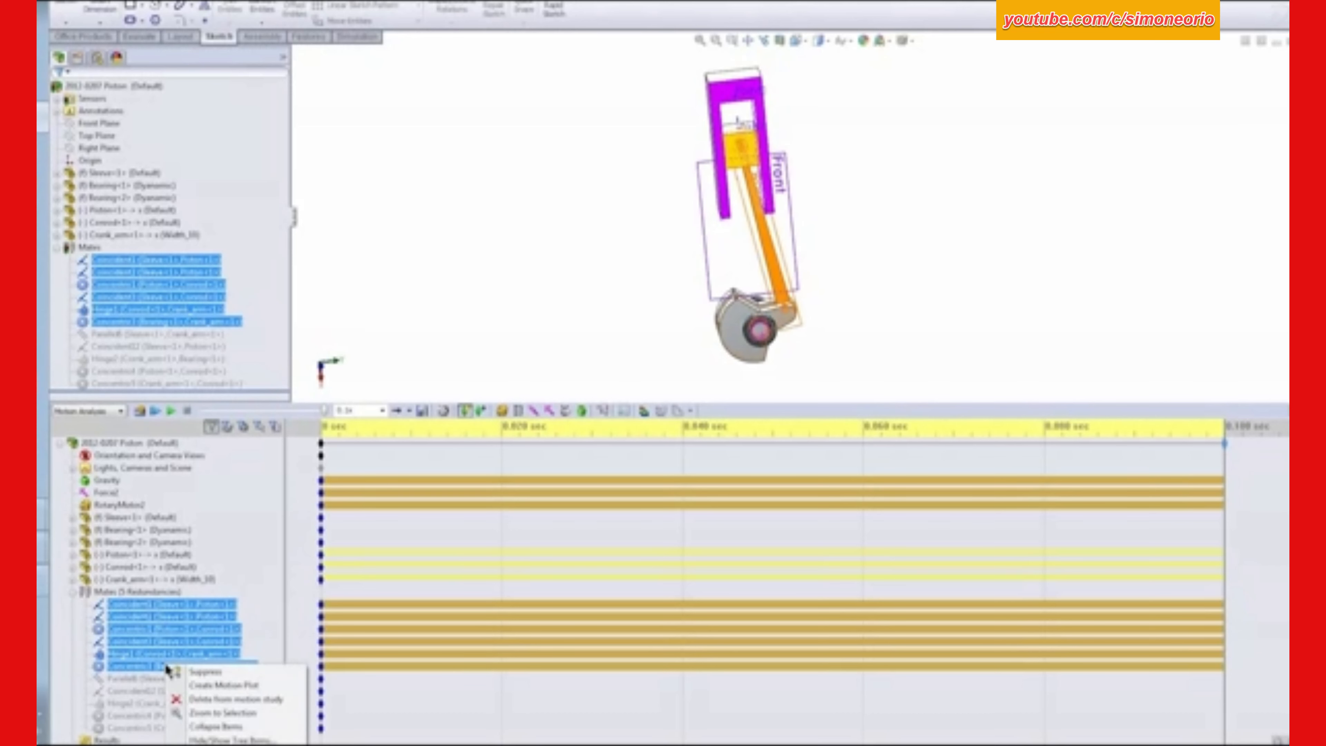
left_click(204, 672)
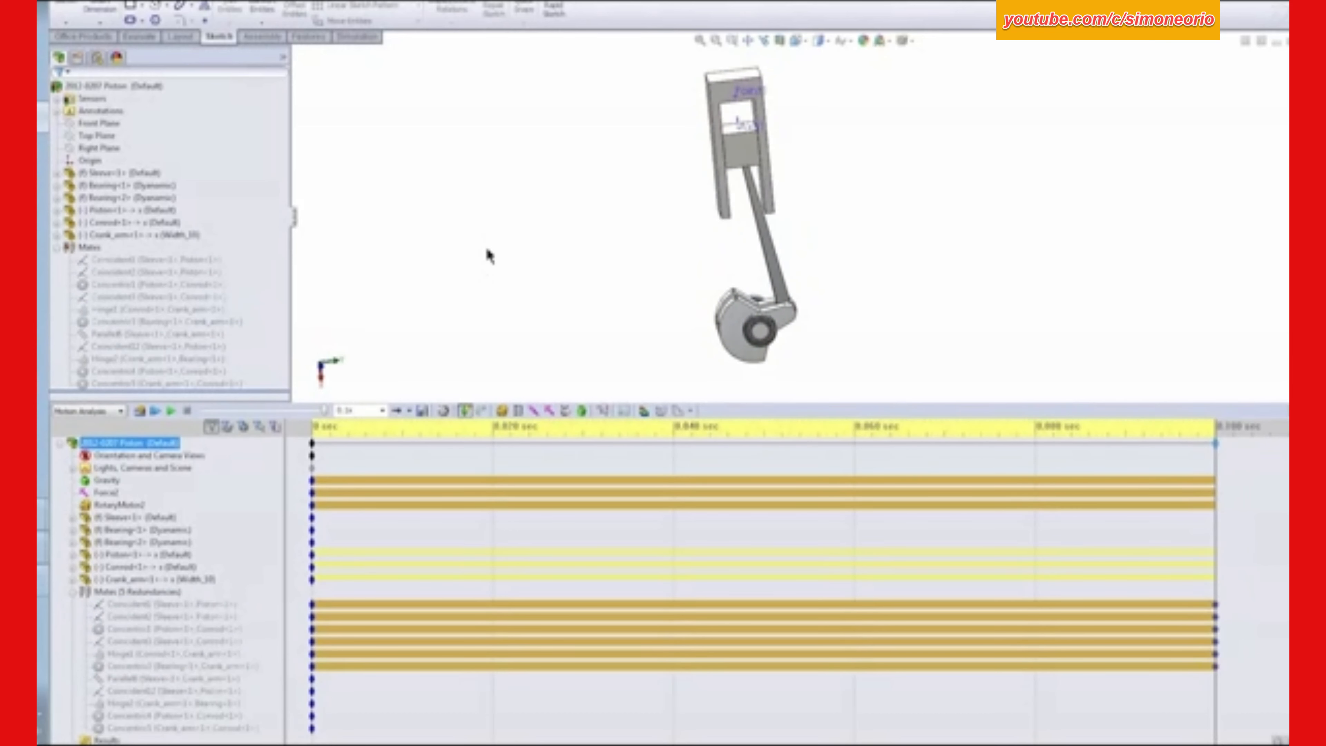
- Add a local coincident mate between the piston's Axis1 and the sleeve's Point1
scroll(794, 128, "down", 4)
middle_click_drag(790, 85, 826, 152)
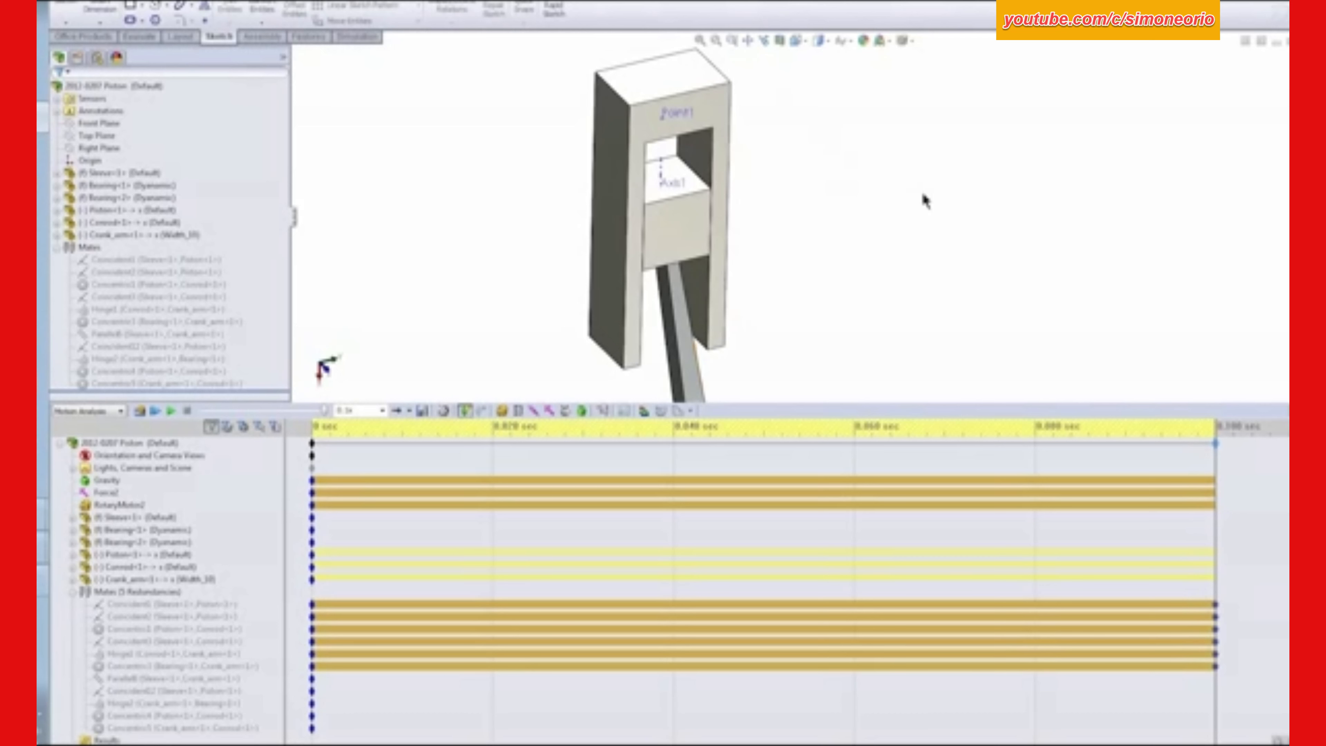
left_click(128, 592)
left_click(881, 275)
scroll(705, 172, "down", 5)
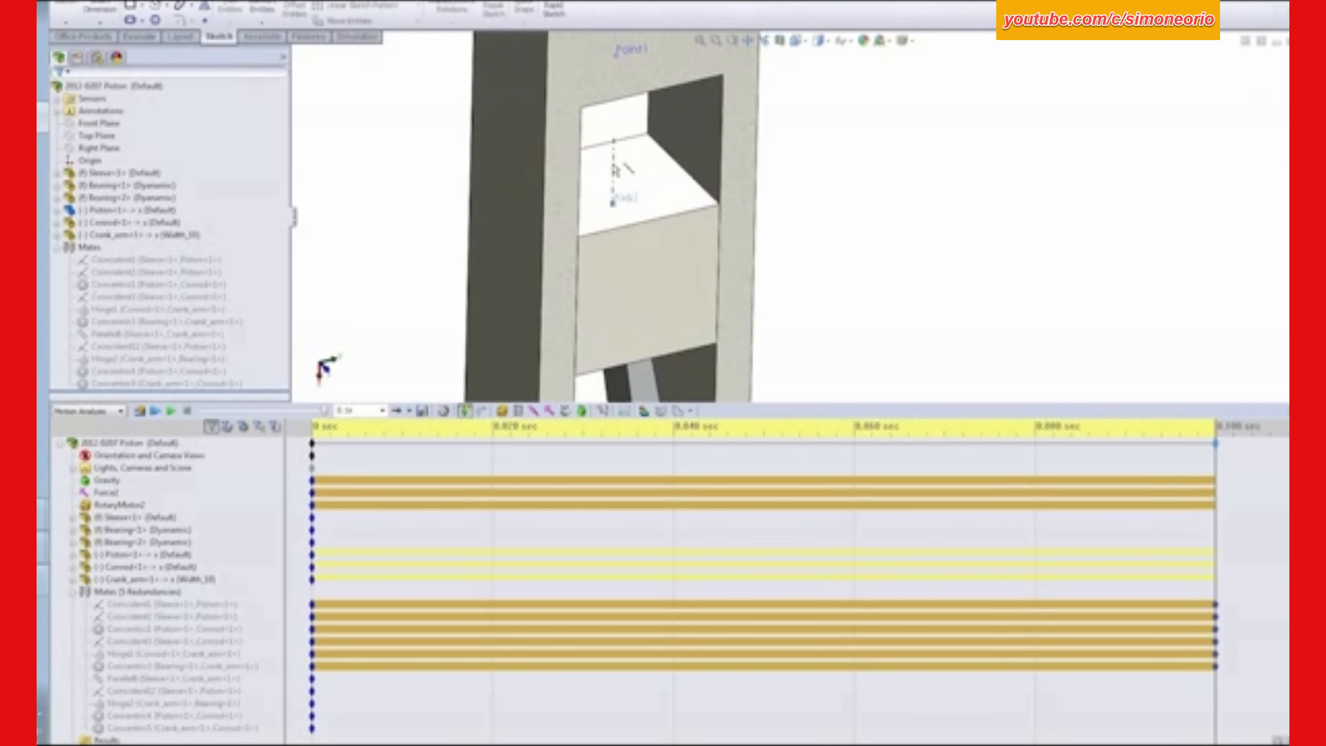
left_click(616, 170)
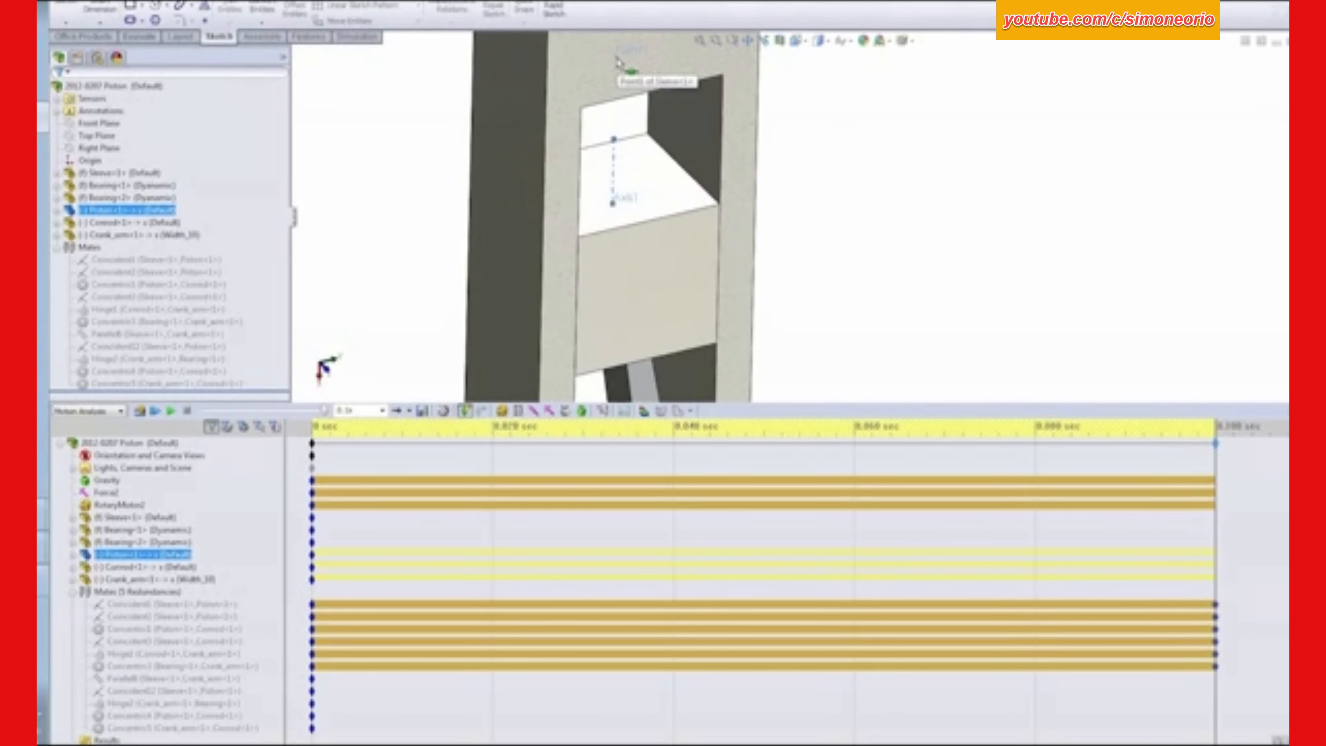
left_click(622, 69, "ctrl")
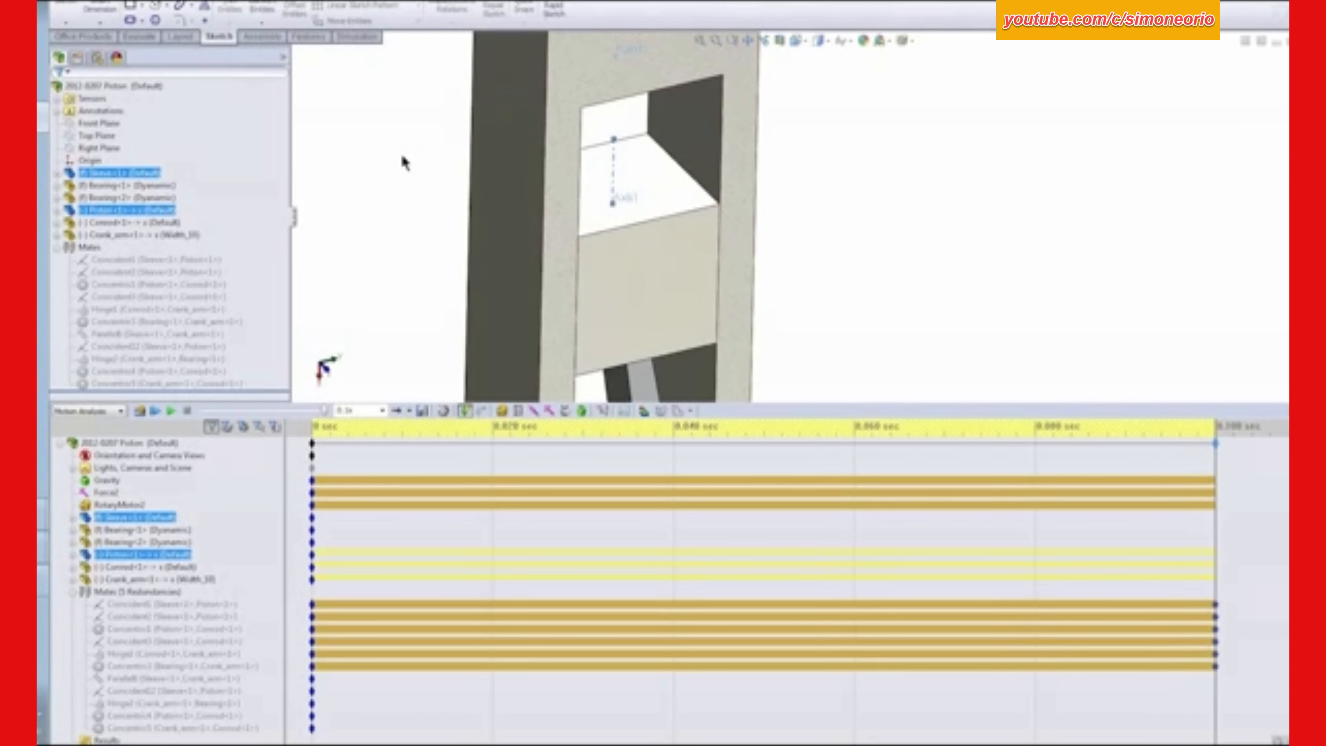
left_click(263, 33)
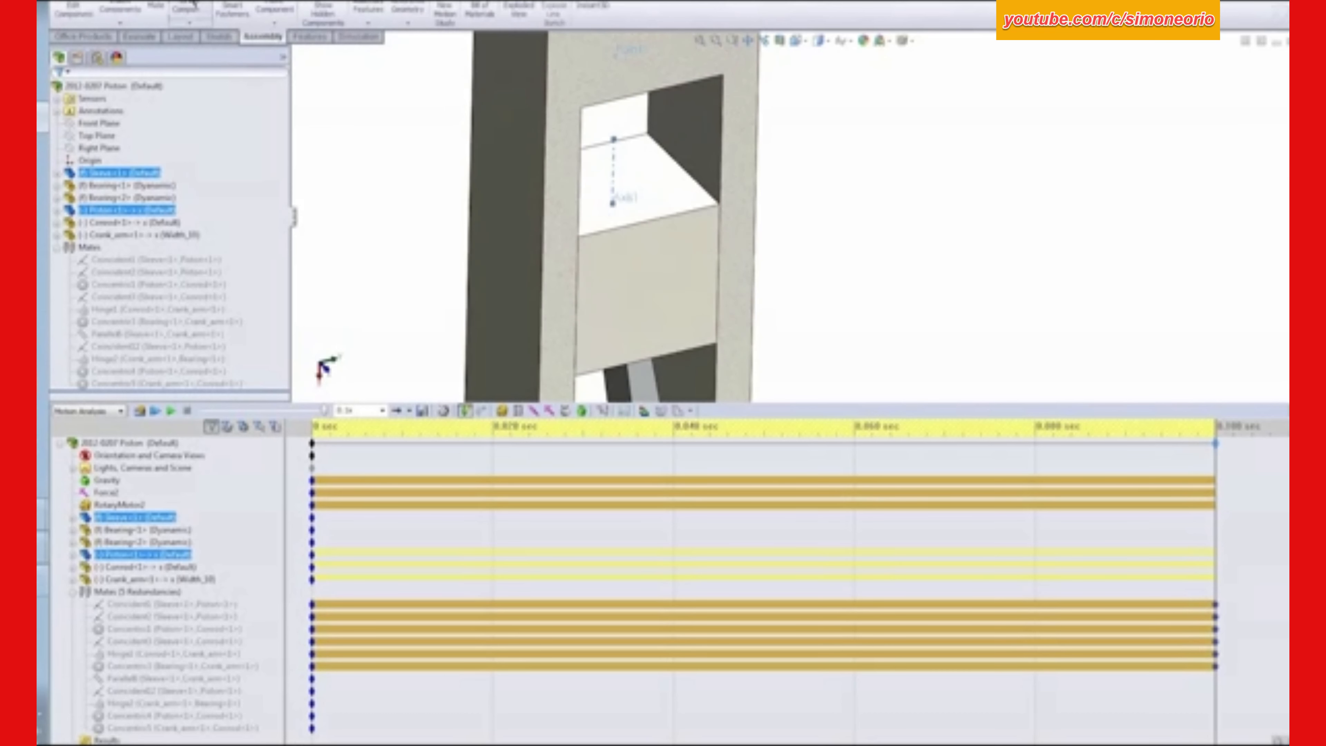
left_click(156, 8)
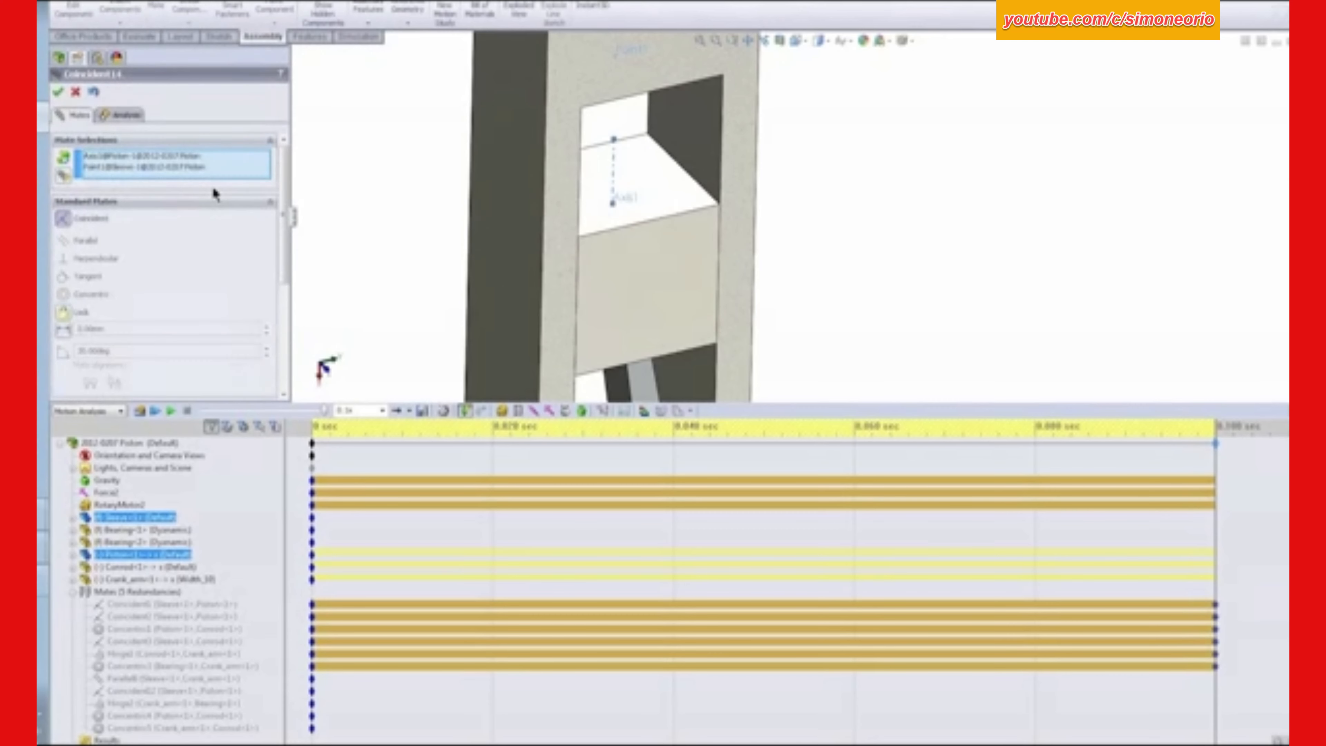
left_click(58, 92)
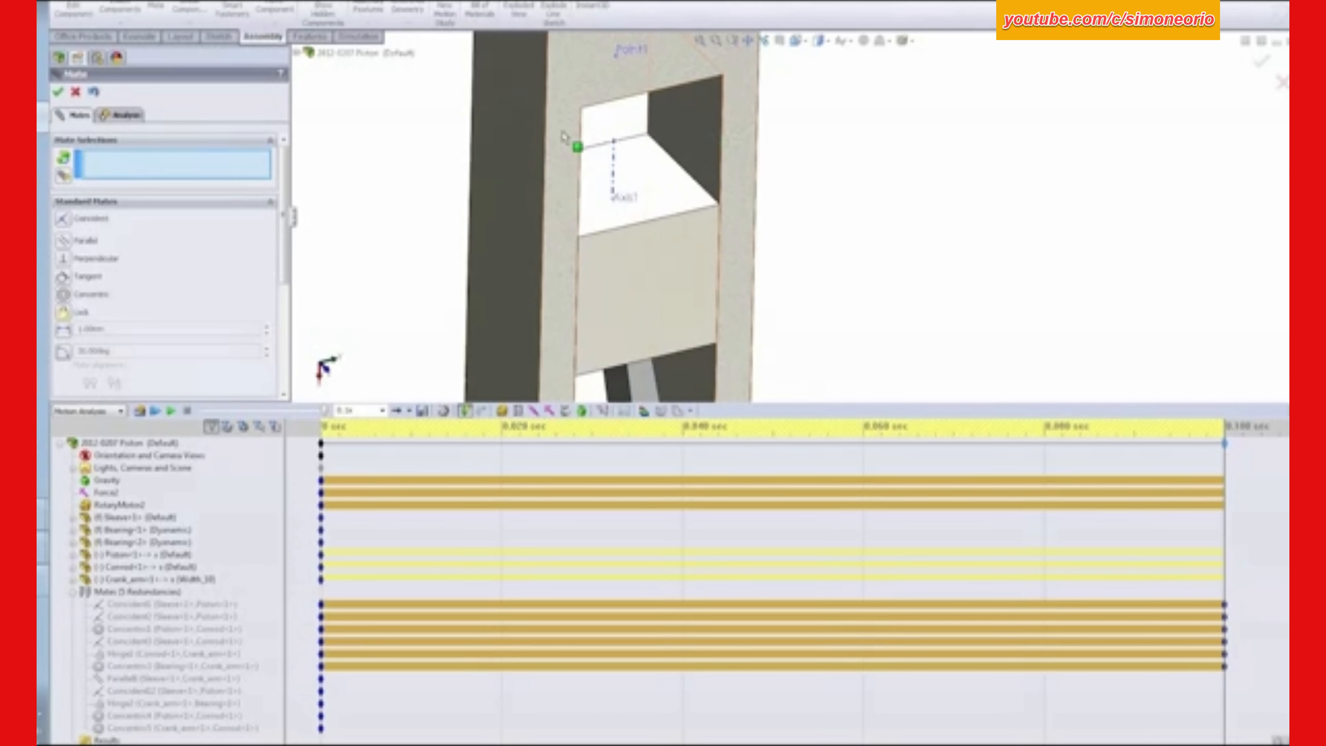
- Add a coincident mate between the piston's lower front corner vertex and the sleeve's inner side face
left_click(717, 345)
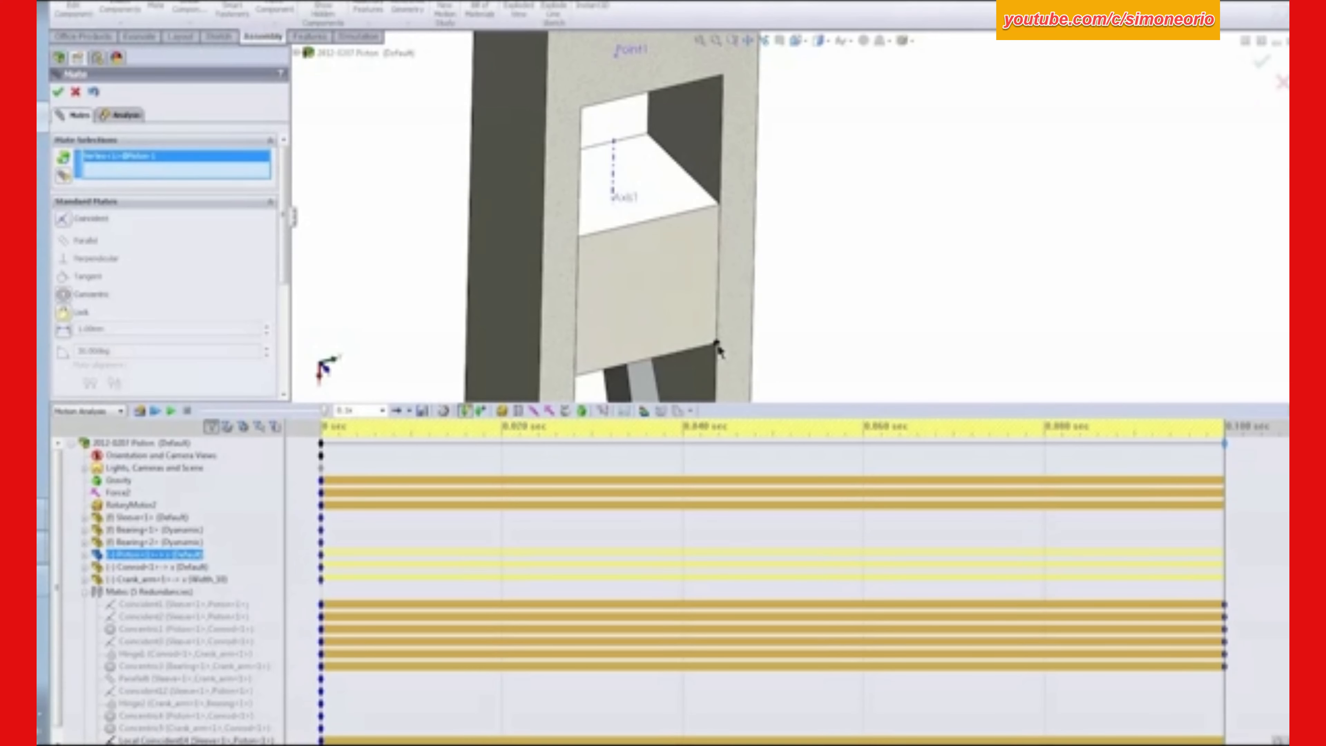
left_click(699, 153)
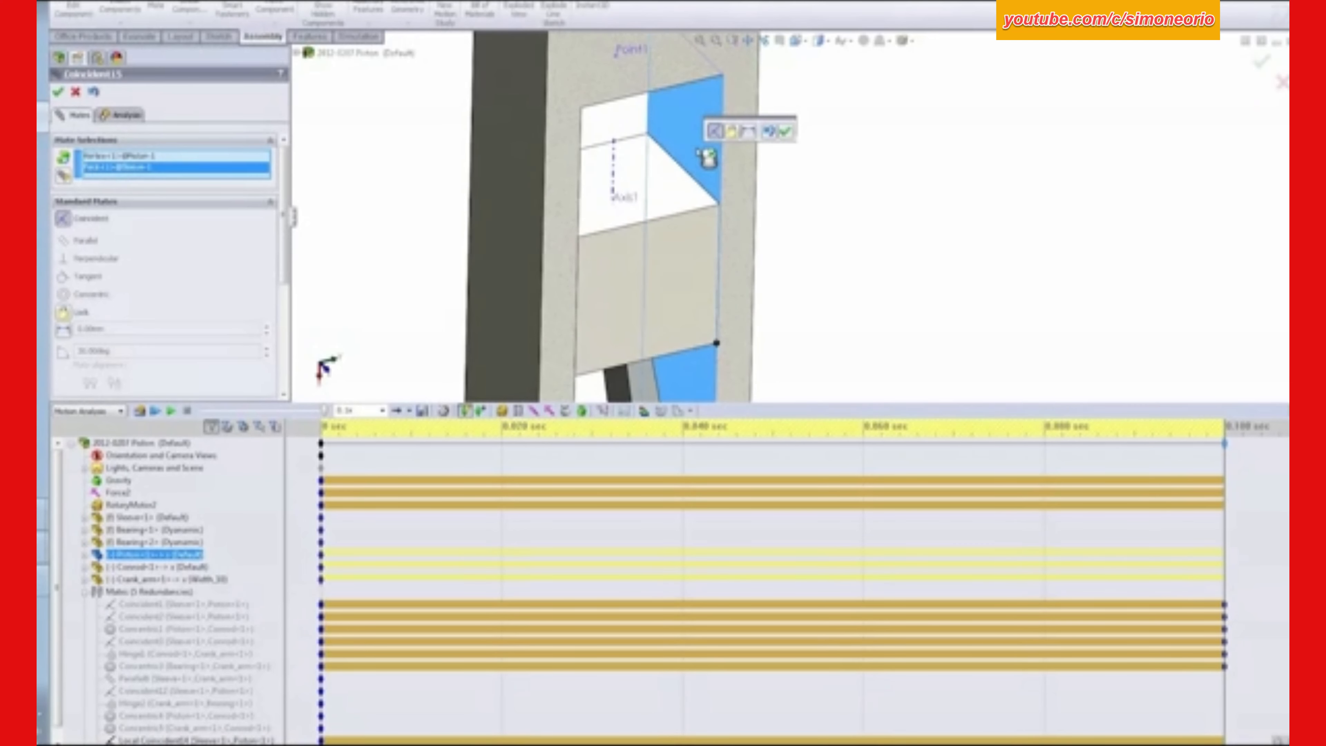
left_click(58, 93)
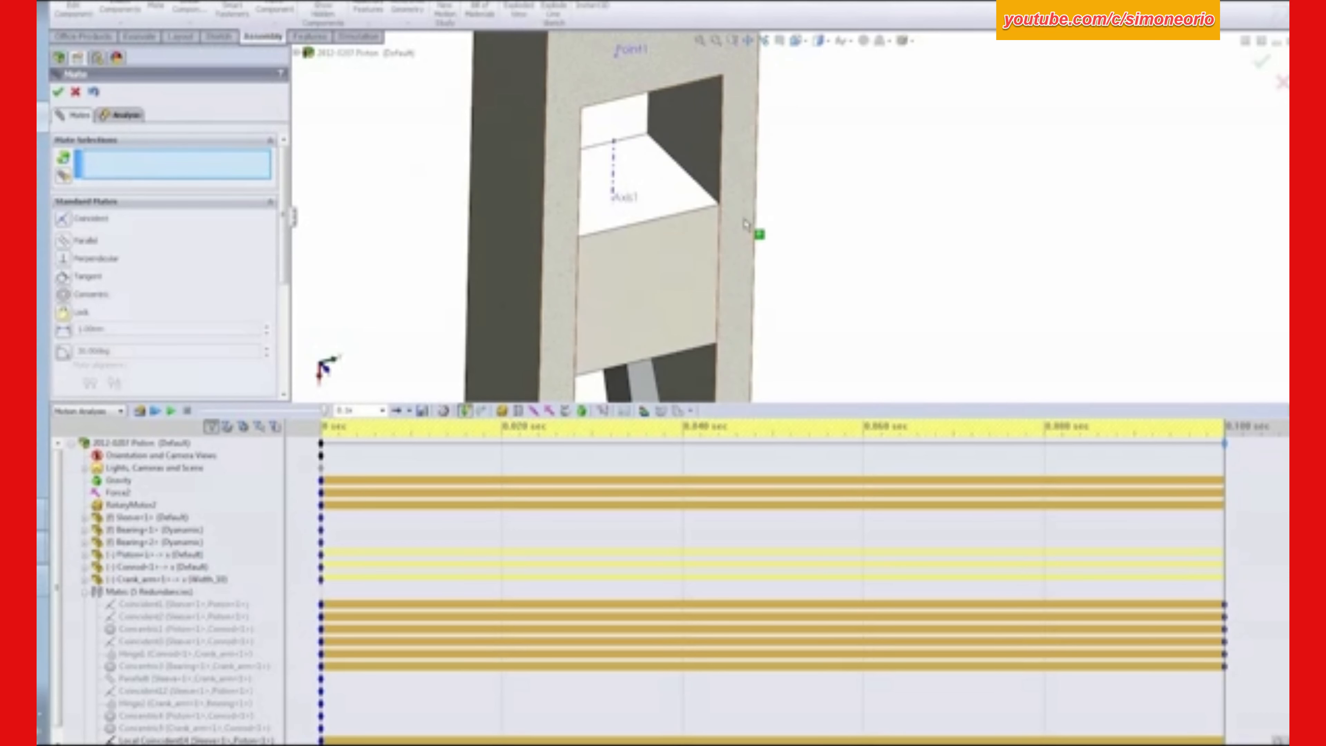
- Set up a hinge mate with the crank arm's cylindrical shaft face and the adjacent bearing's outer cylindrical face as concentric selections
scroll(861, 273, "up", 5)
scroll(865, 282, "up", 3)
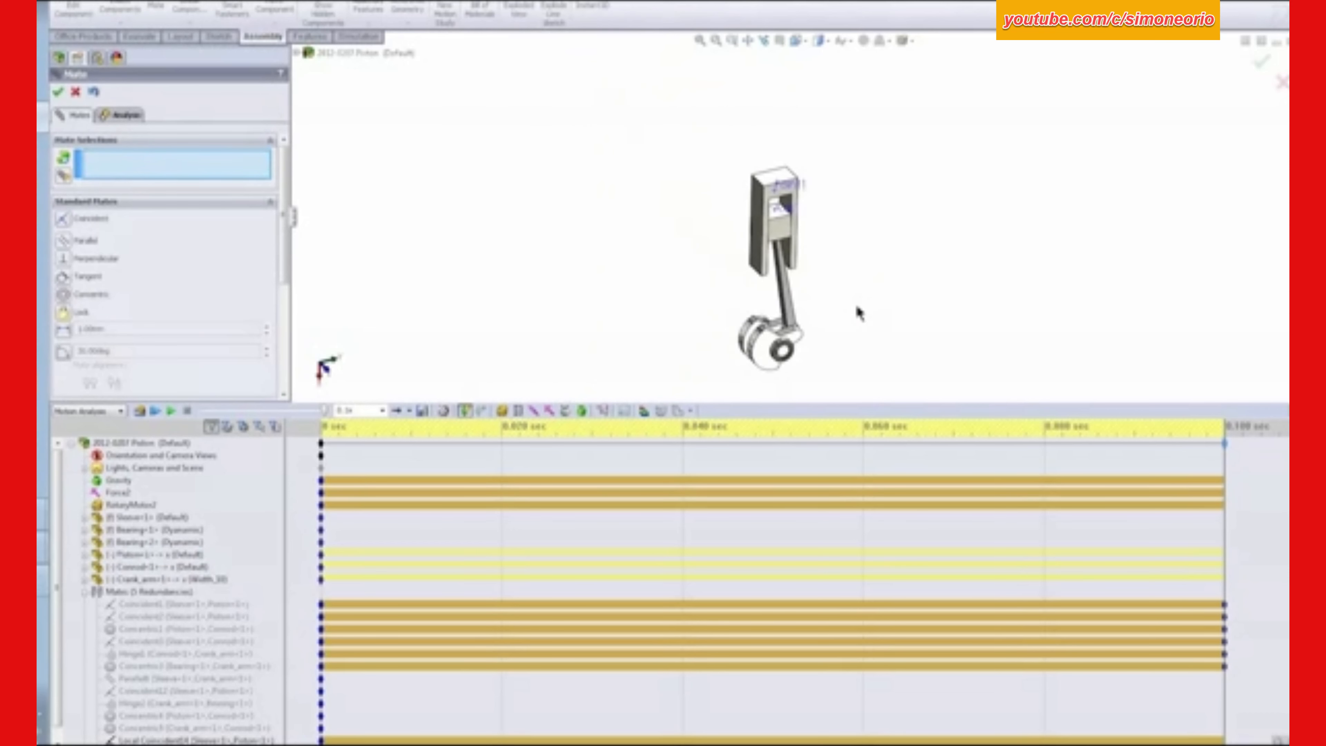
mouse_move(857, 308)
middle_mouse_down()
mouse_move(820, 284)
mouse_move(836, 339)
mouse_move(838, 318)
middle_mouse_up()
scroll(837, 338, "down", 5)
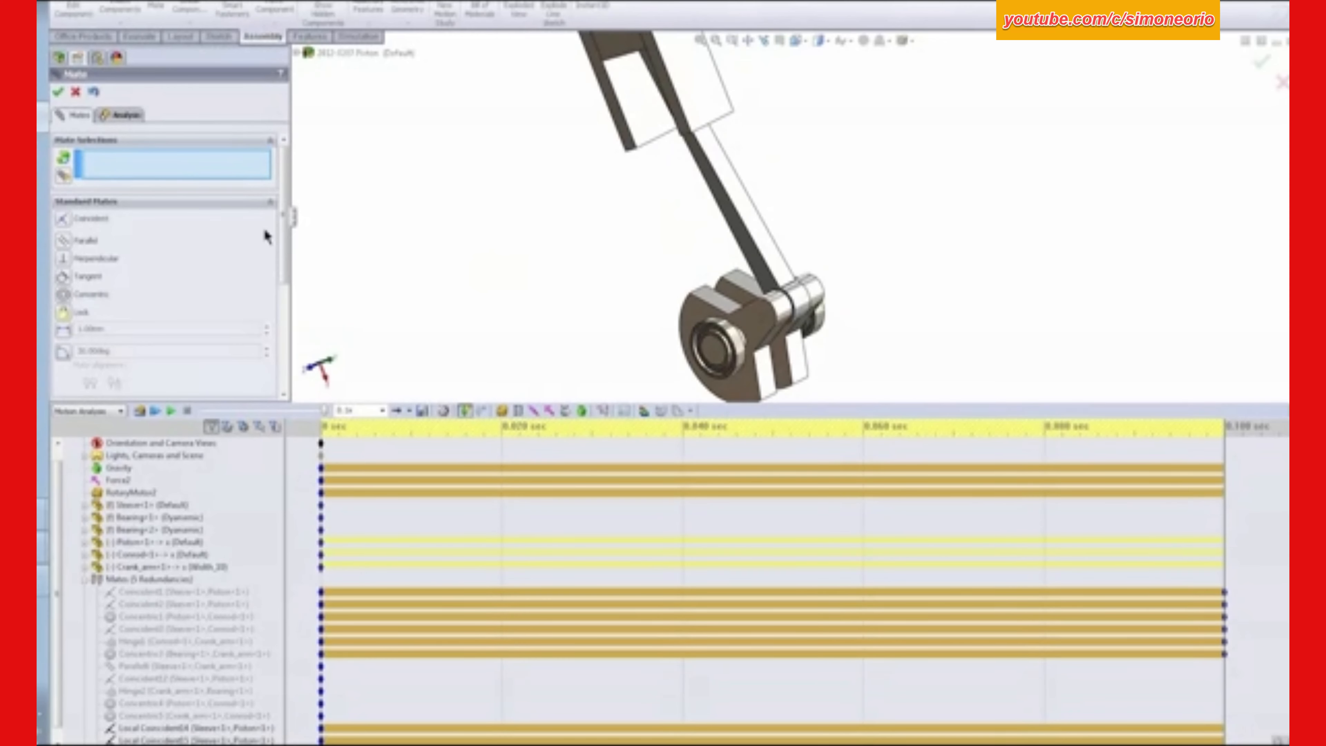
left_click_drag(282, 230, 290, 342)
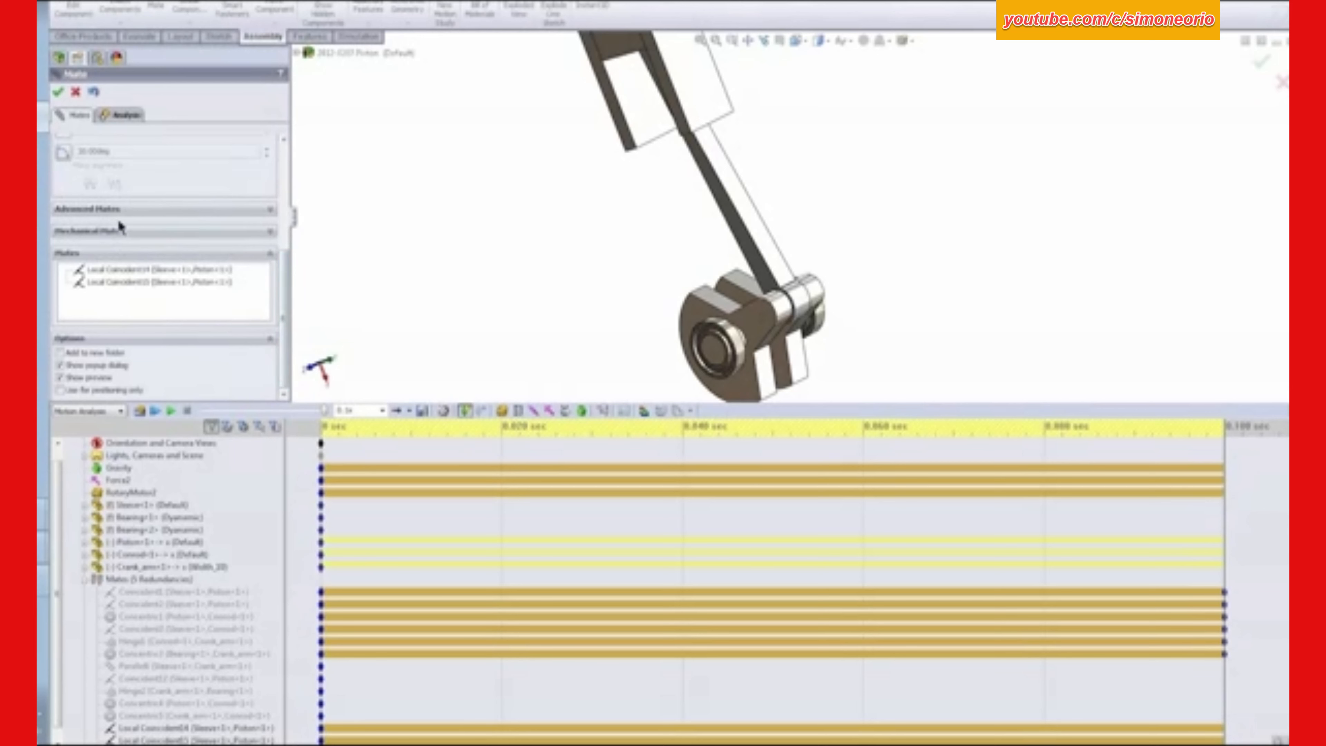
left_click(270, 233)
left_click_drag(286, 256, 285, 160)
left_click(64, 279)
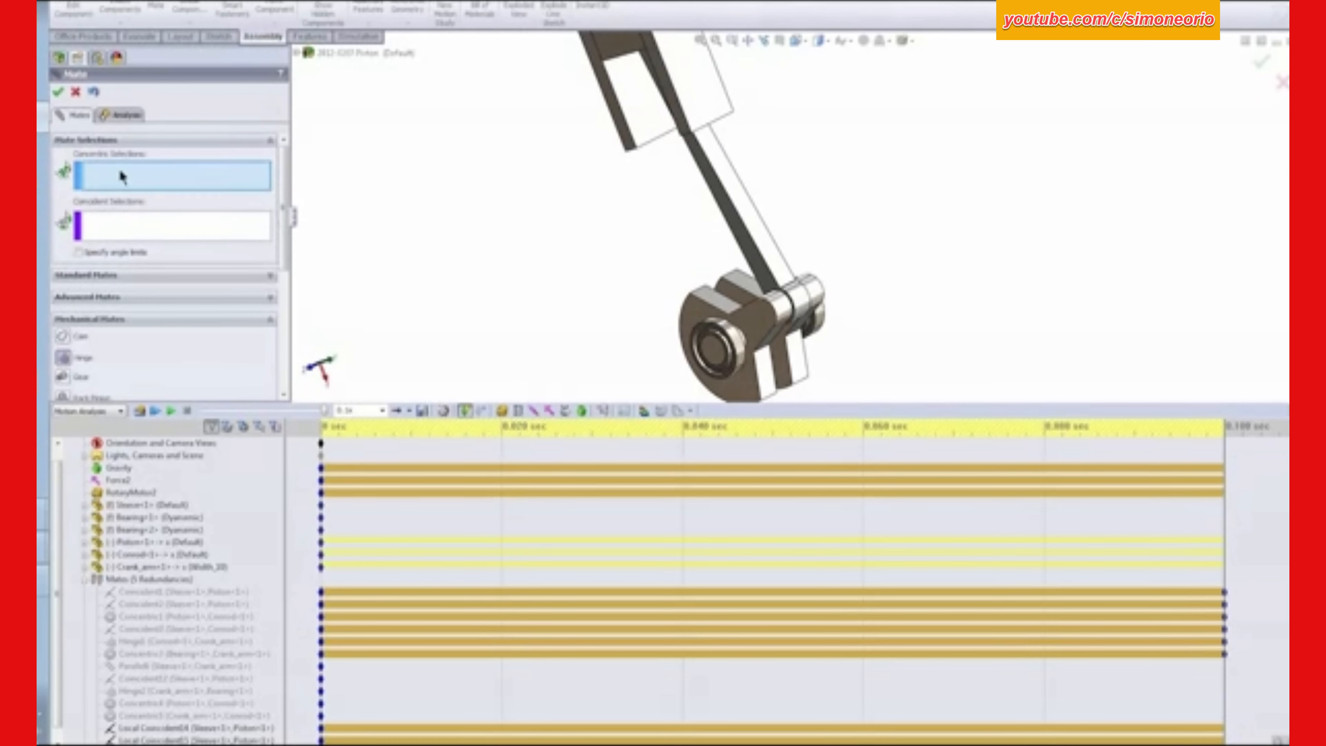
scroll(668, 339, "down", 8)
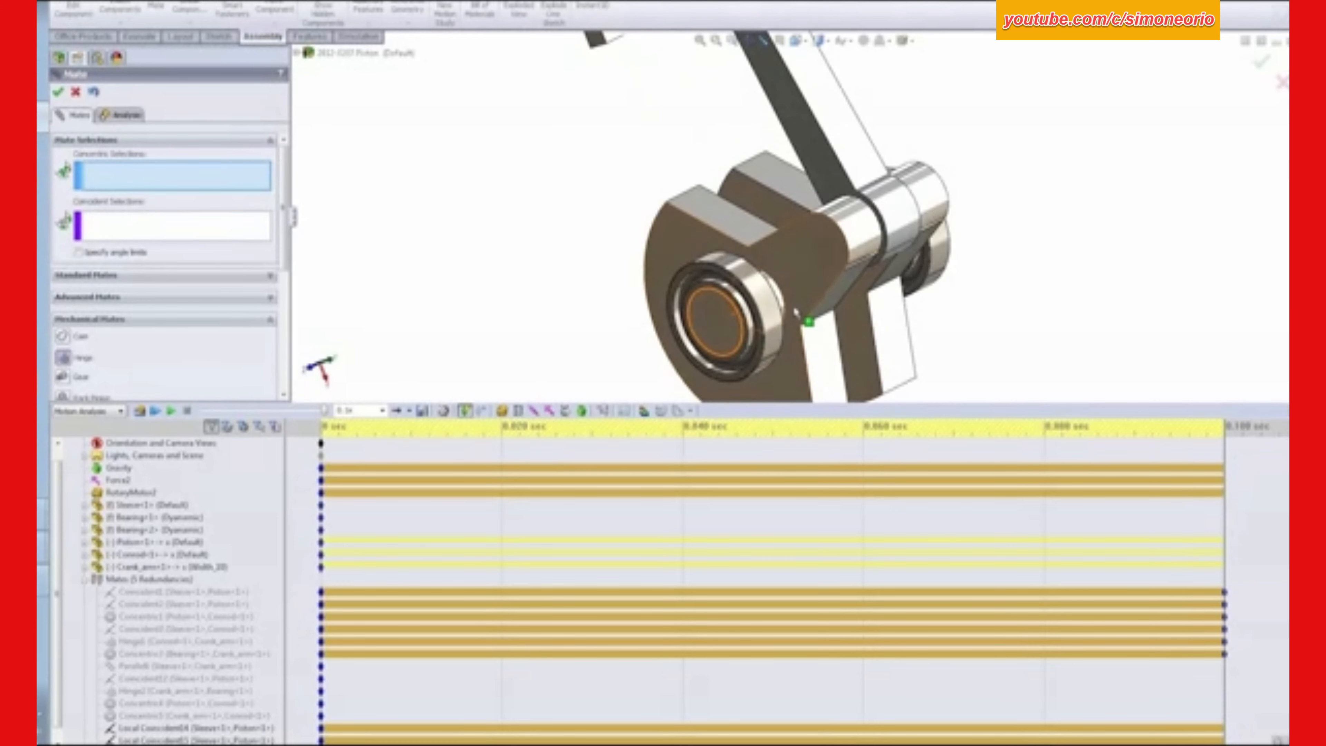
left_click(773, 294)
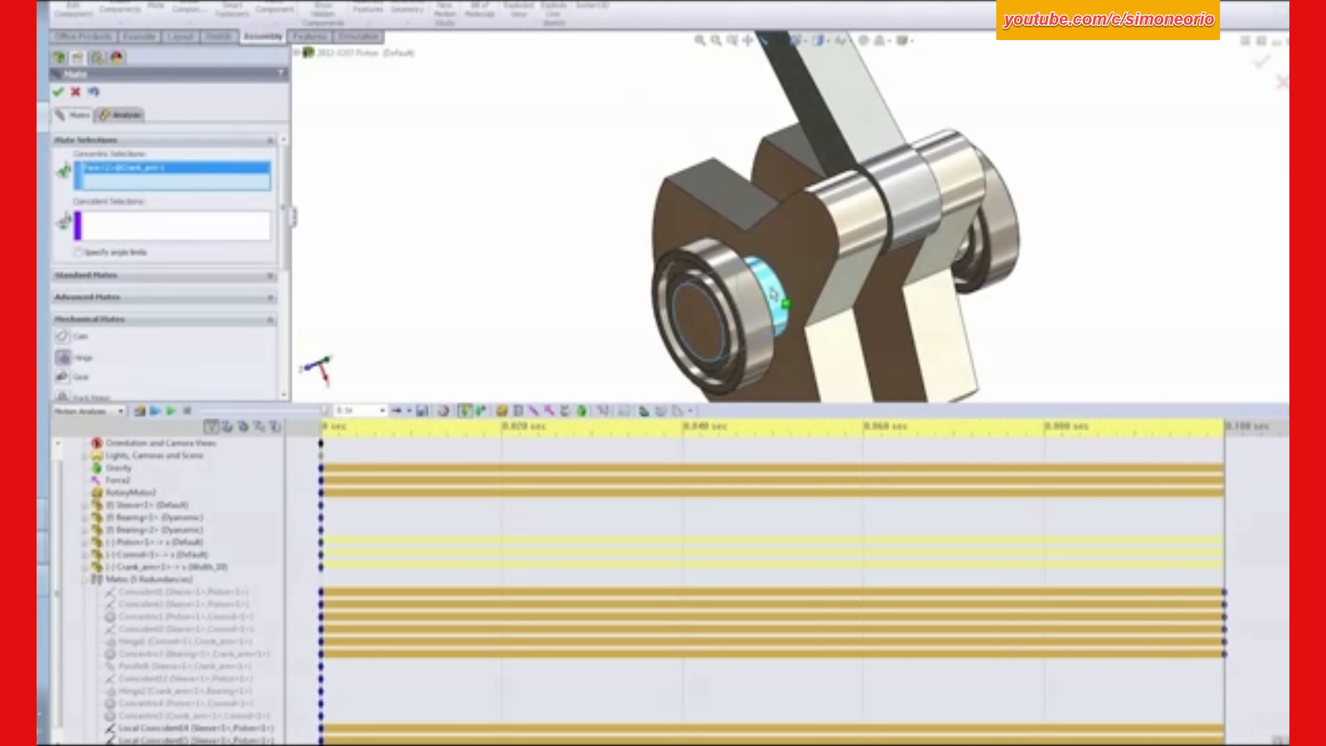
left_click(713, 261)
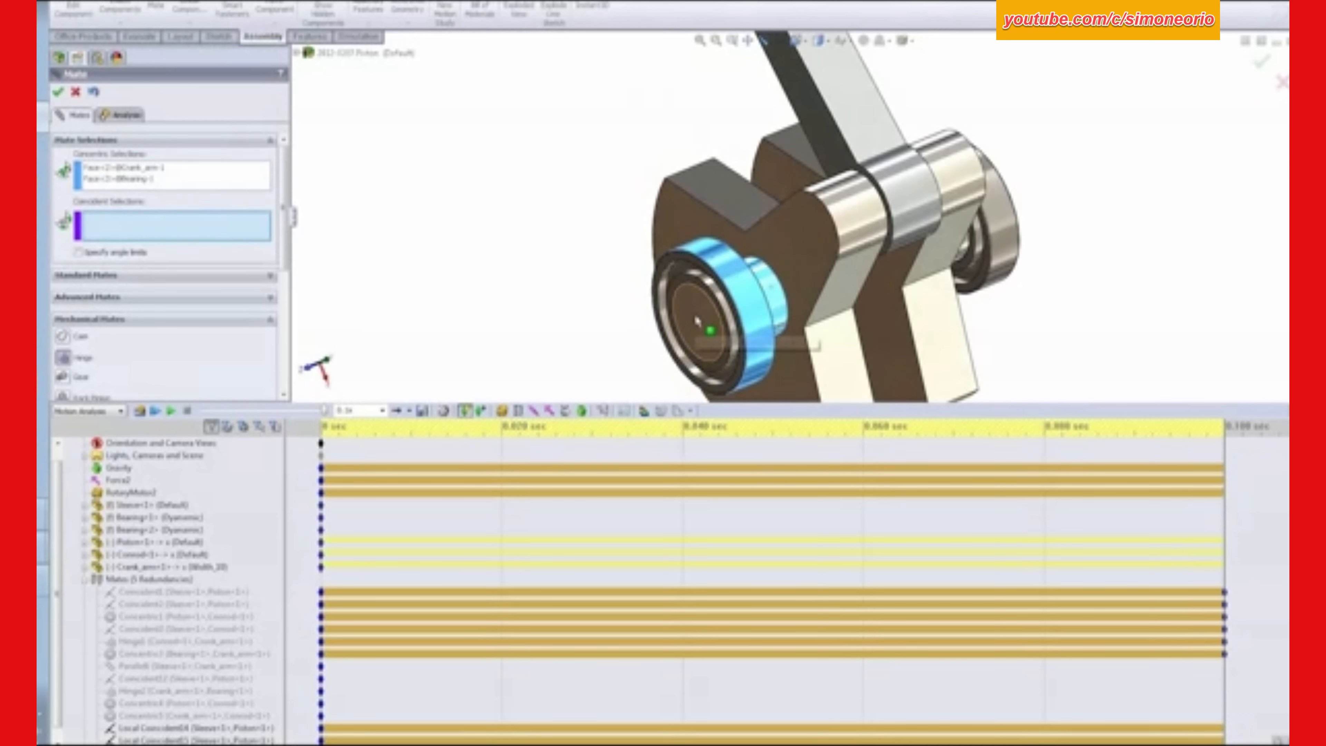
- Complete the crank arm–bearing hinge using the crank arm's flat shaft end in the coincident selections, and finish mating
left_click(695, 295)
scroll(694, 294, "down", 2)
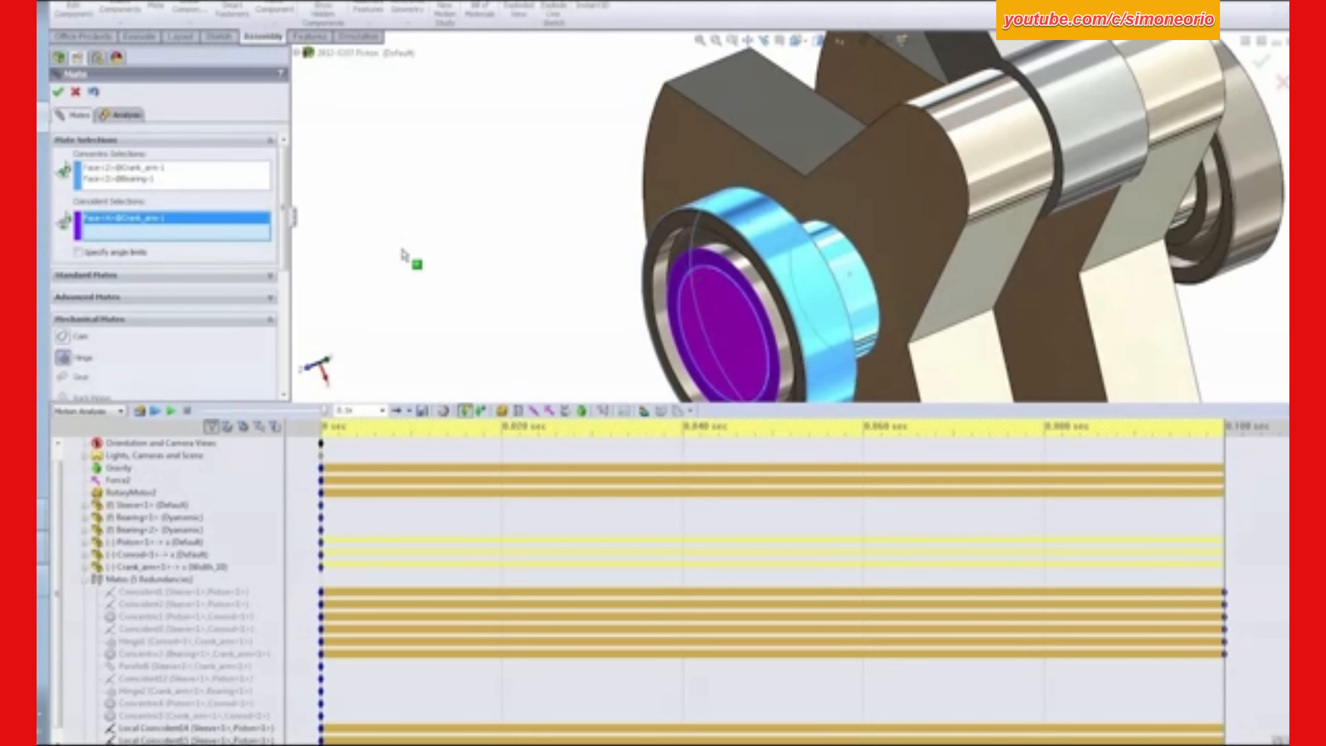
left_click(58, 93)
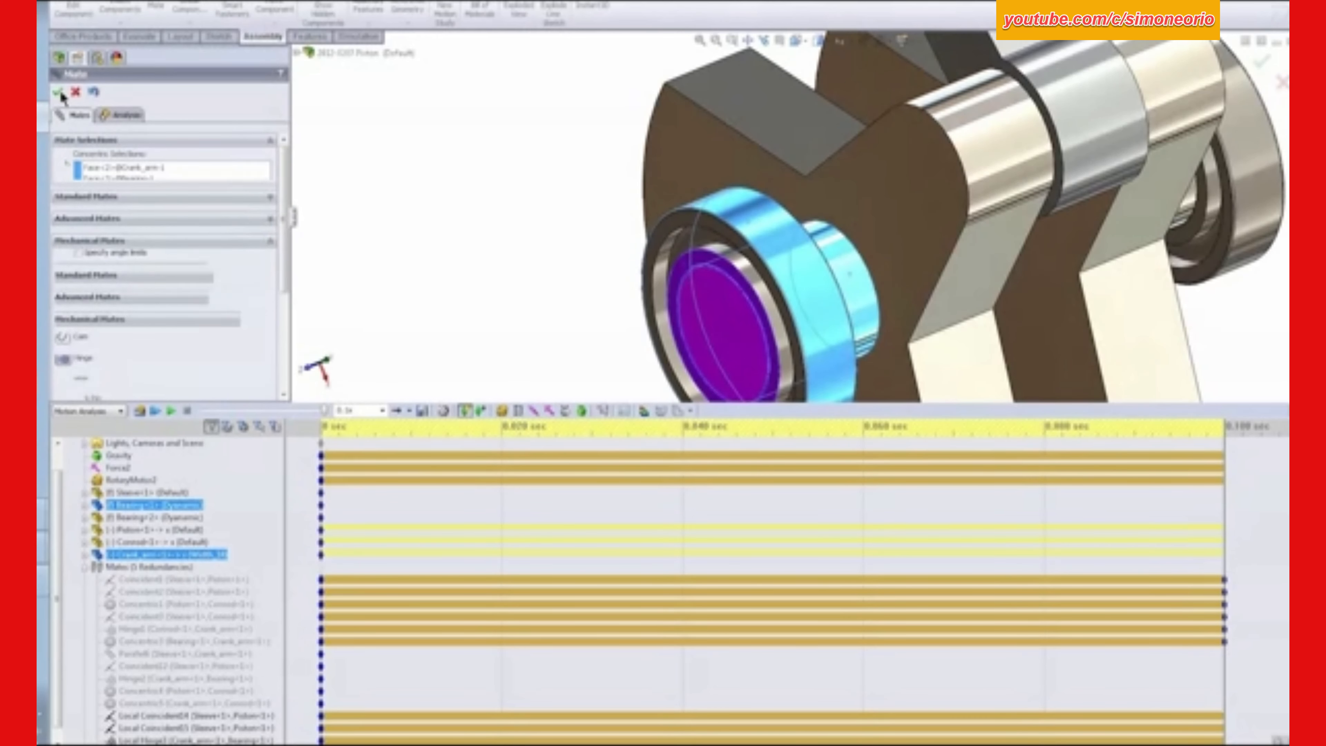
scroll(761, 156, "up", 4)
scroll(761, 156, "up", 3)
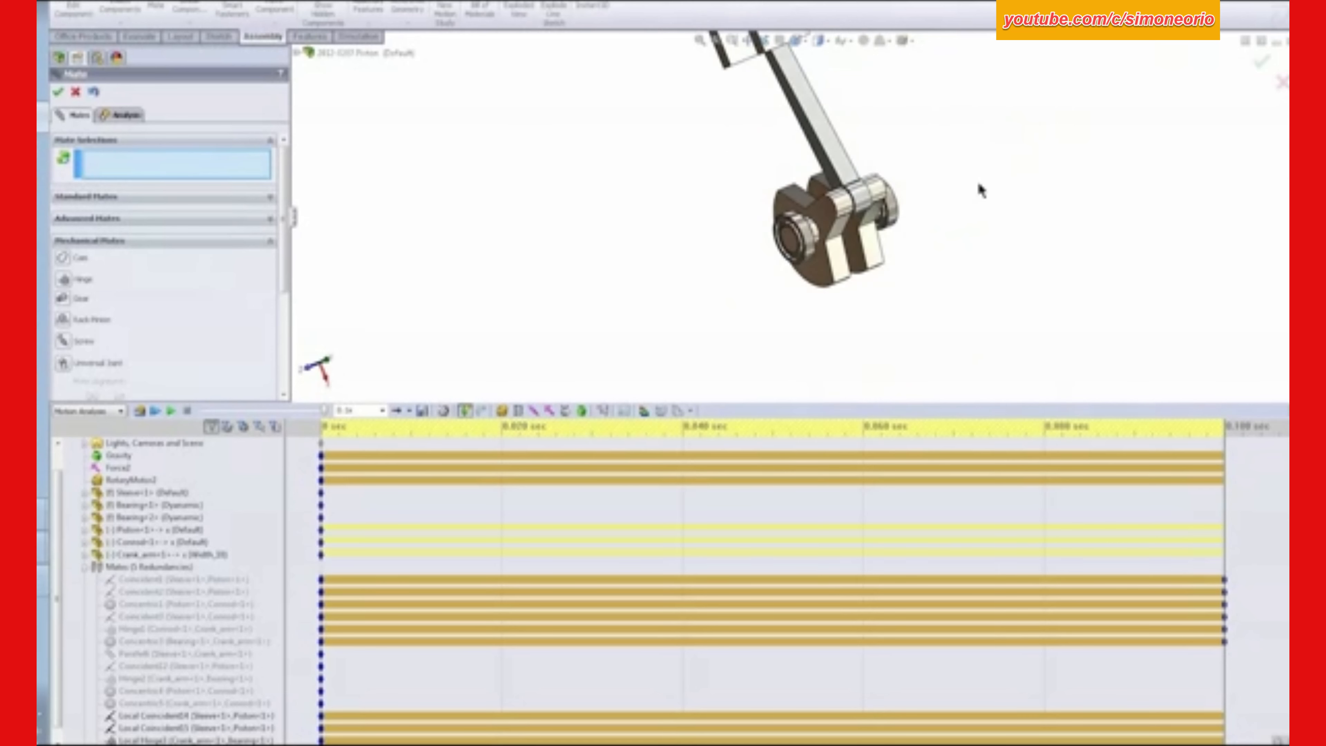
middle_click_drag(952, 65, 965, 118)
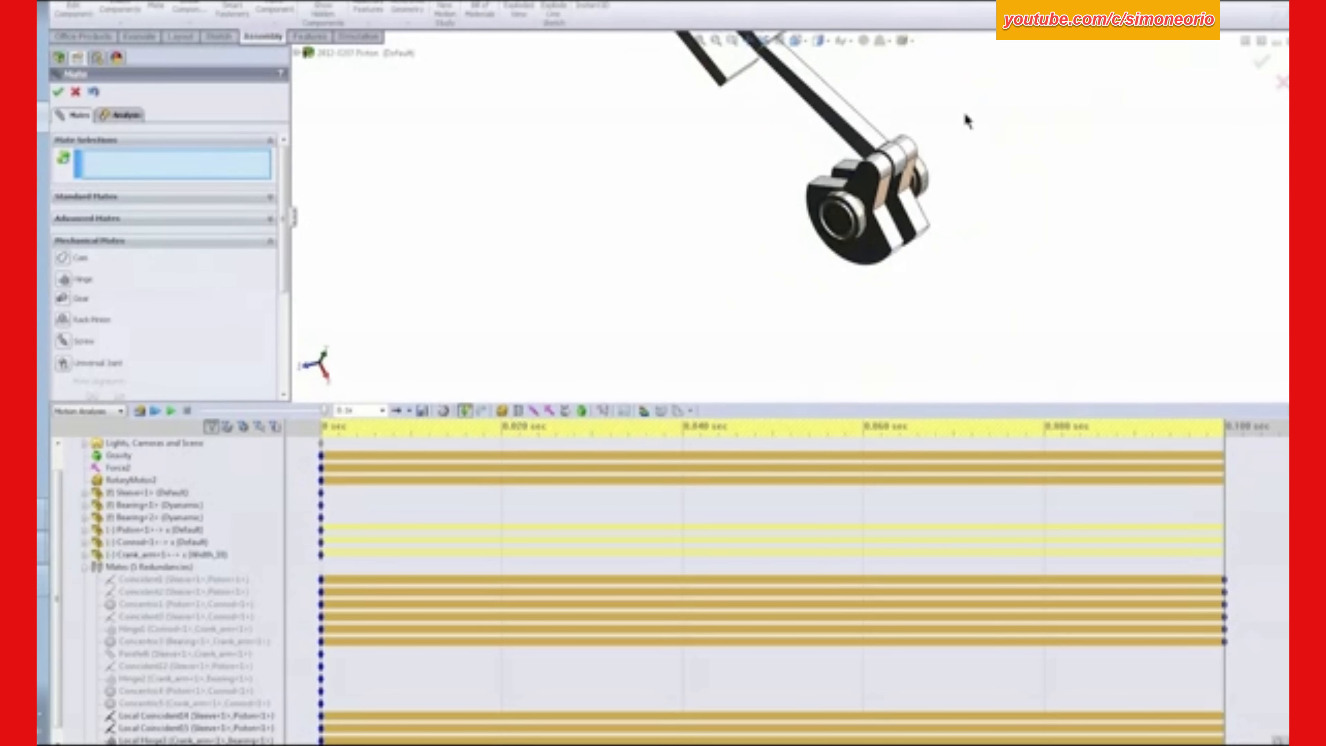
left_click(59, 93)
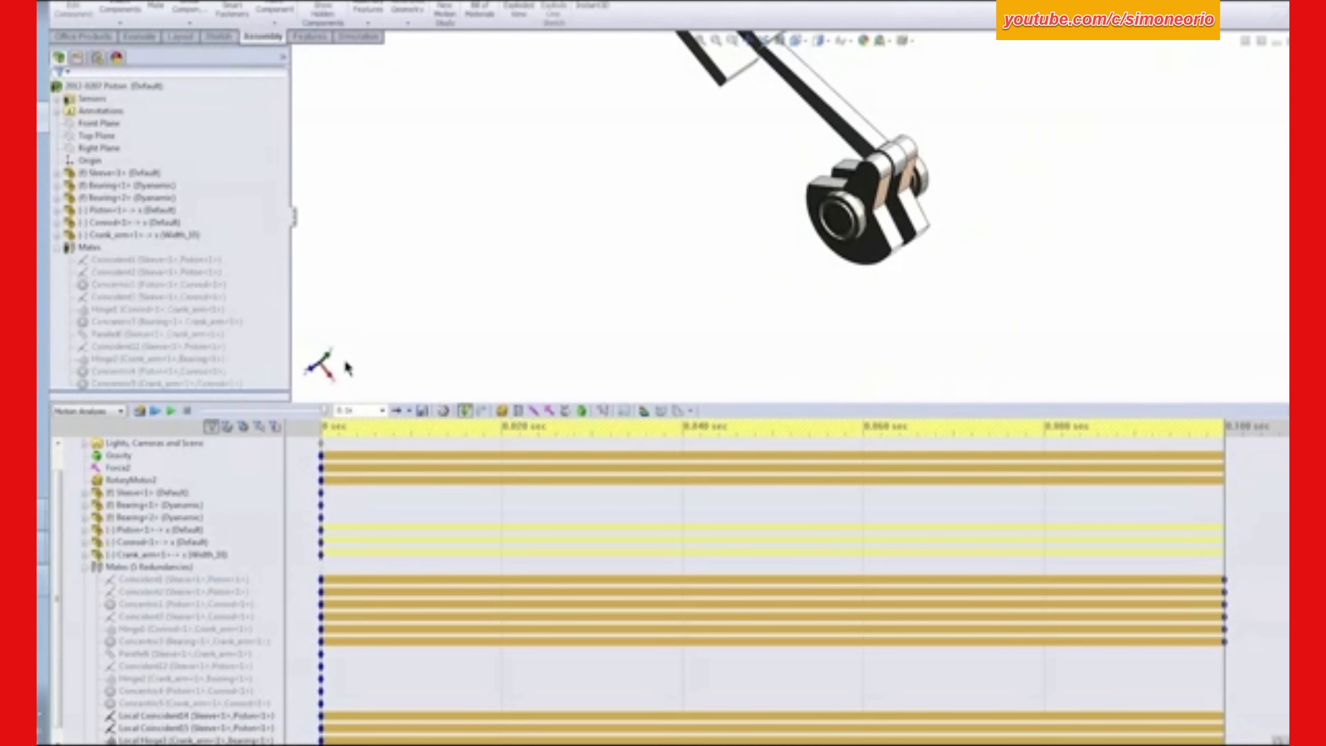
- Move the conrod clear of the crank arm so that its end bore is exposed
middle_click_drag(932, 178, 814, 107)
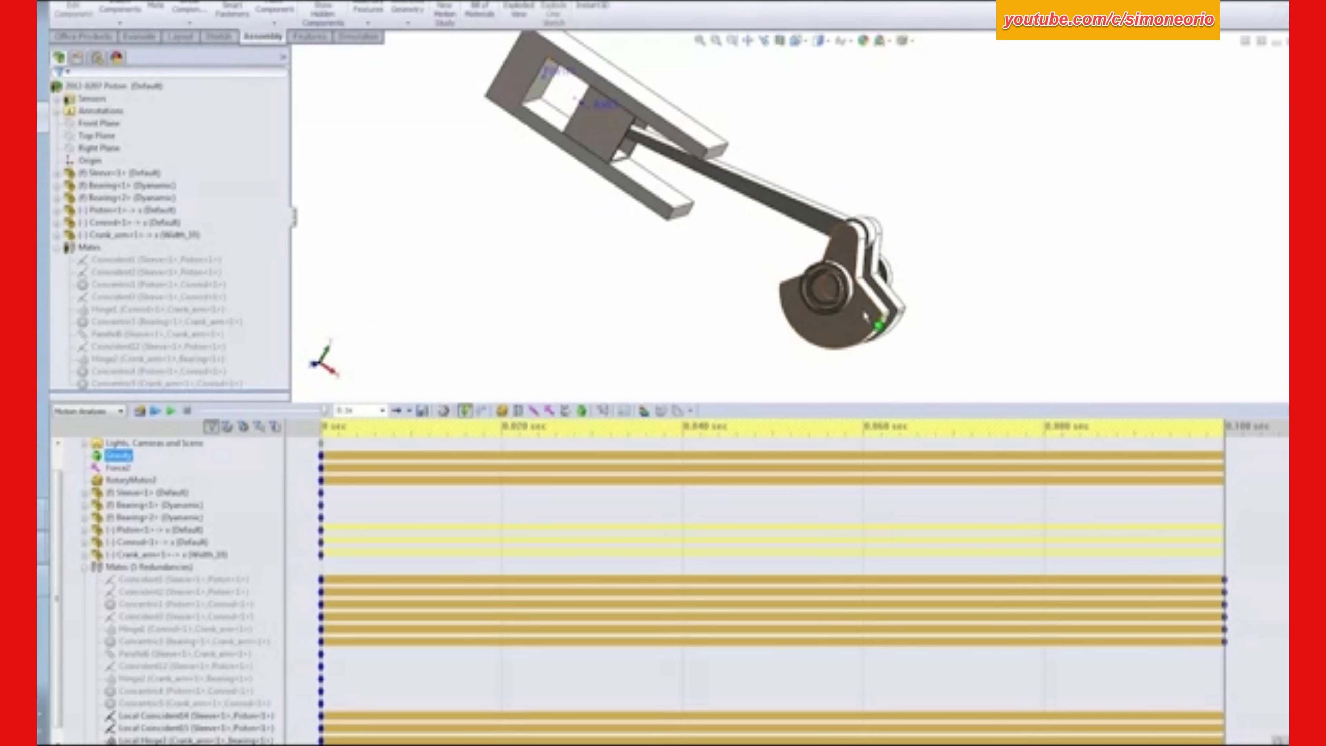
scroll(934, 246, "down", 5)
scroll(763, 184, "up", 5)
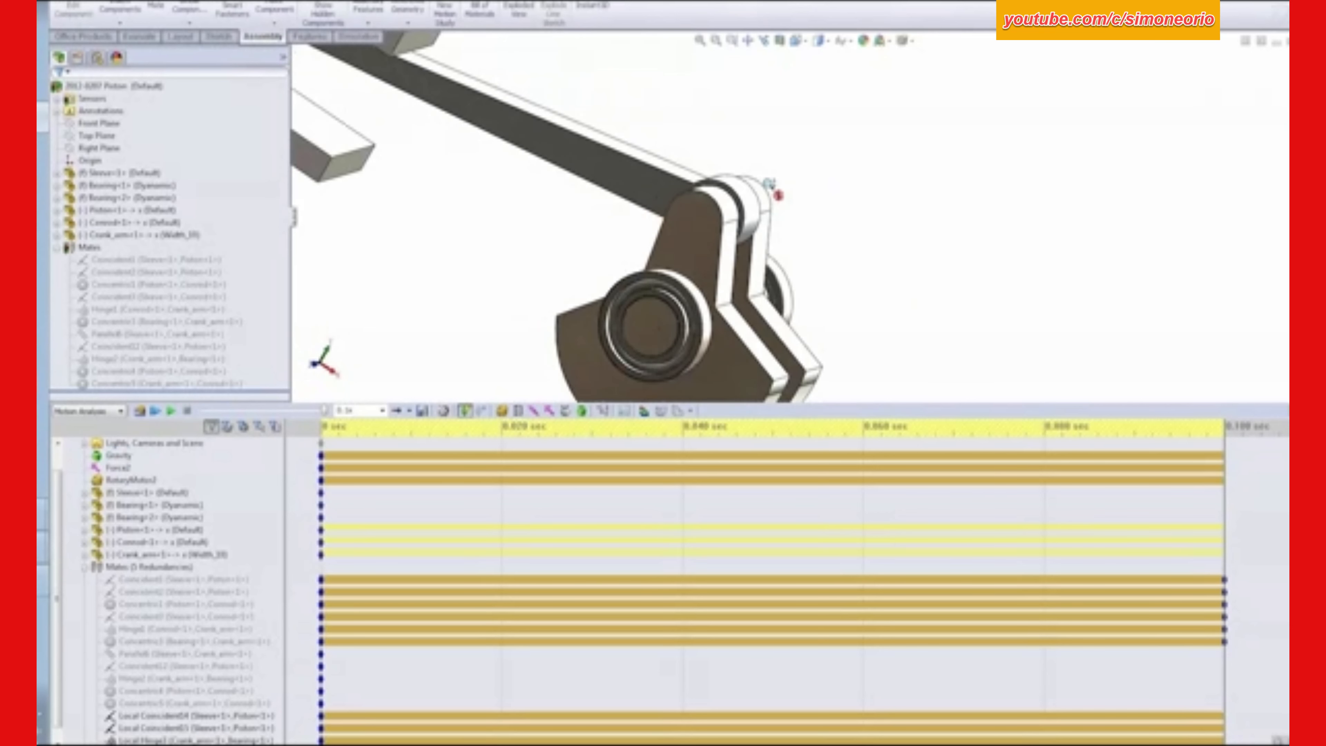
left_click_drag(700, 190, 758, 182)
scroll(872, 189, "down", 3)
middle_click_drag(870, 193, 785, 251)
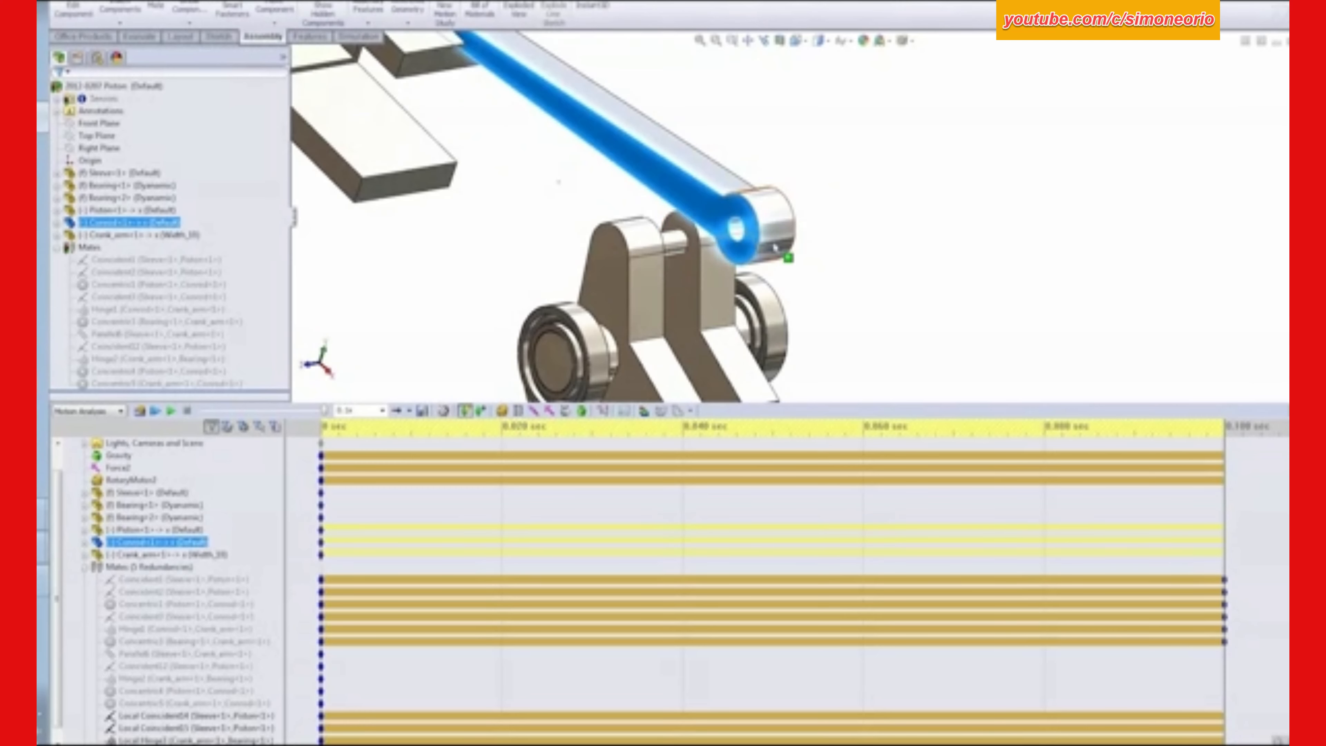
- Add a concentric mate between the bore at the conrod's piston end and the piston's cylindrical pin face
middle_click_drag(509, 167, 619, 140)
scroll(751, 138, "down", 3)
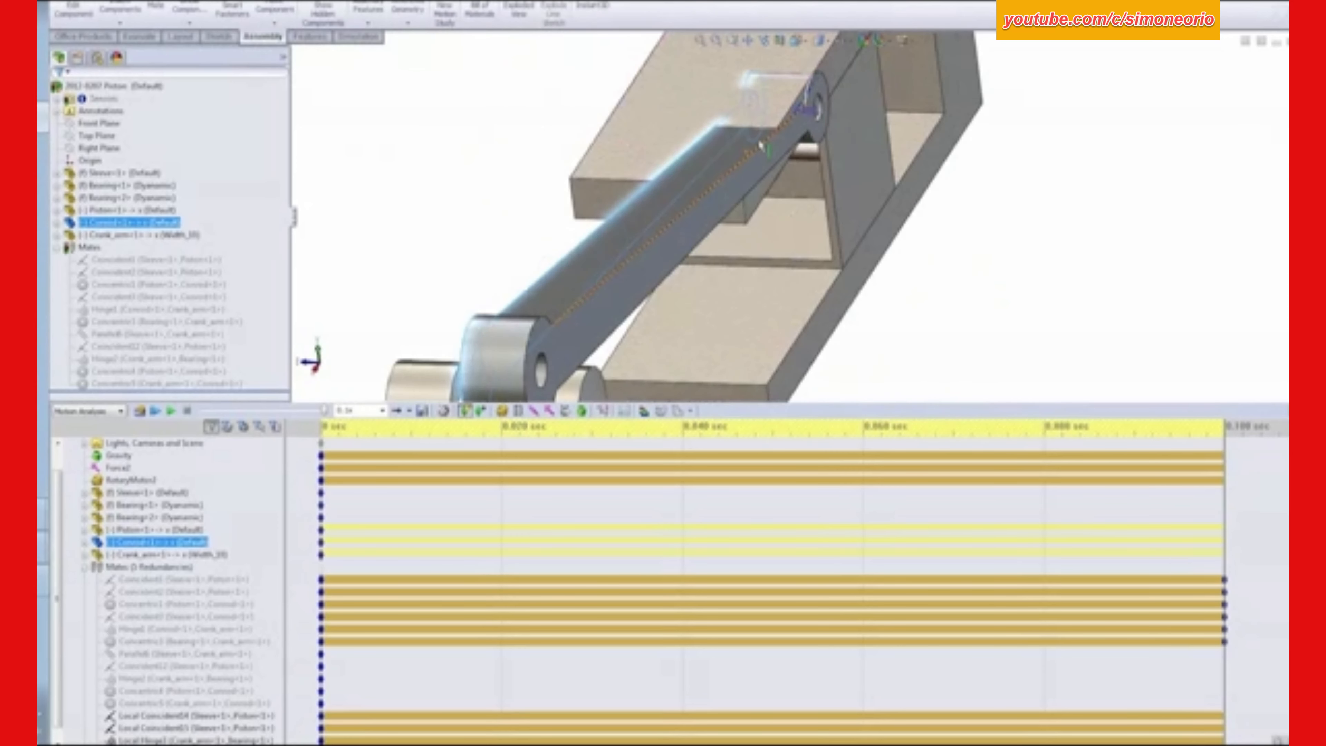
middle_click_drag(761, 141, 829, 119)
scroll(830, 123, "down", 2)
scroll(802, 125, "down", 3)
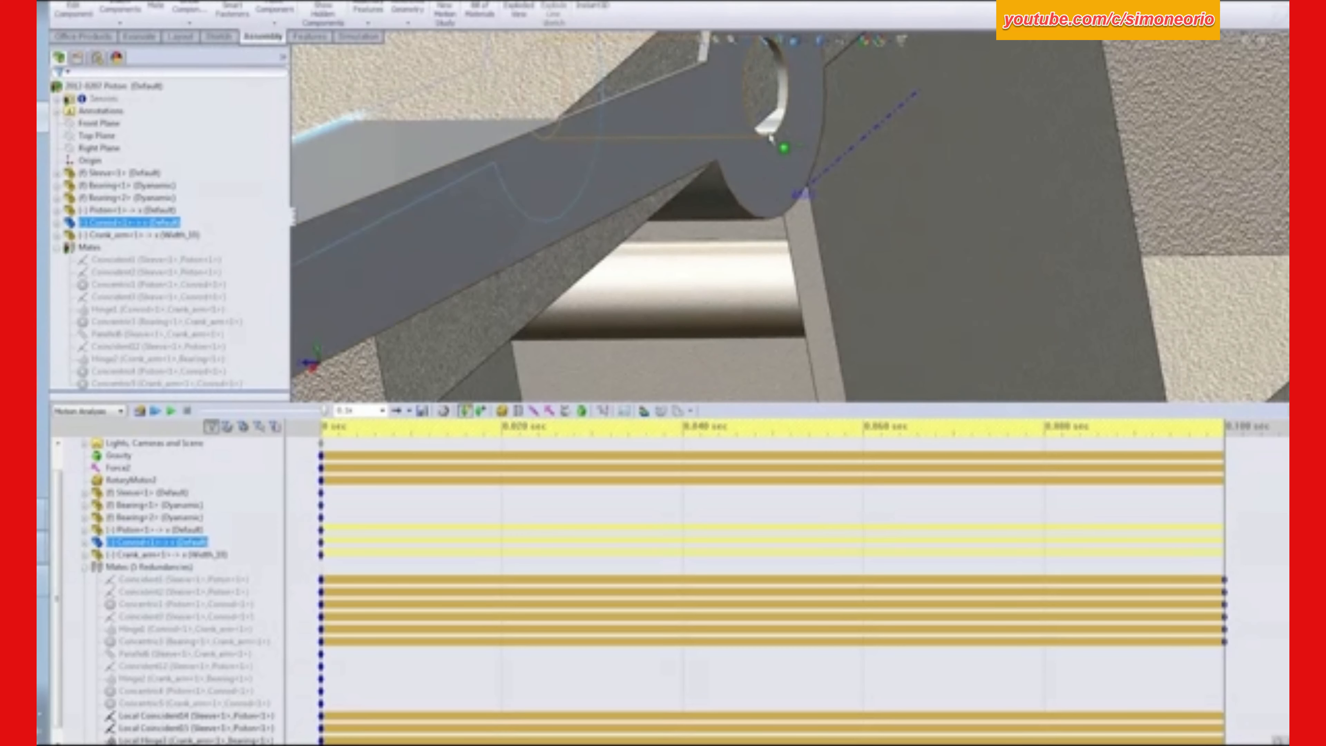
left_click(767, 129)
left_click(761, 278, "ctrl")
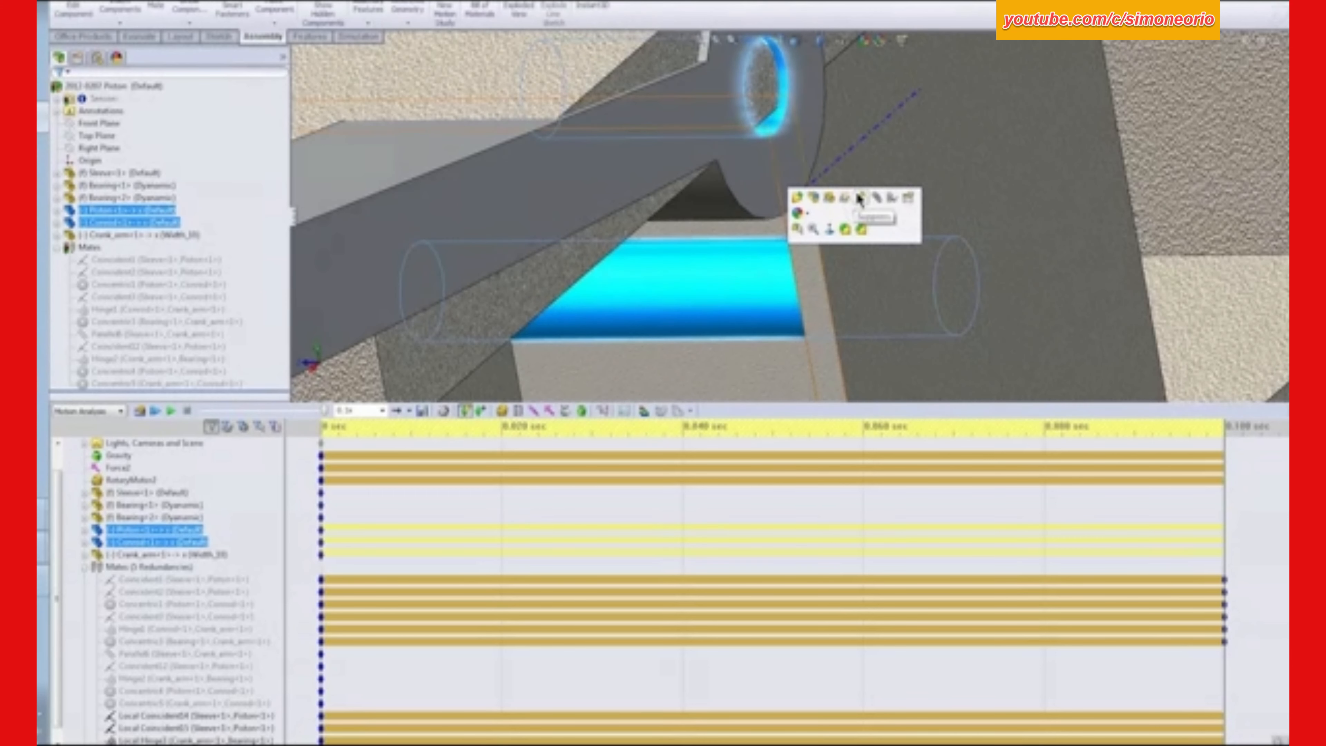
left_click(860, 199)
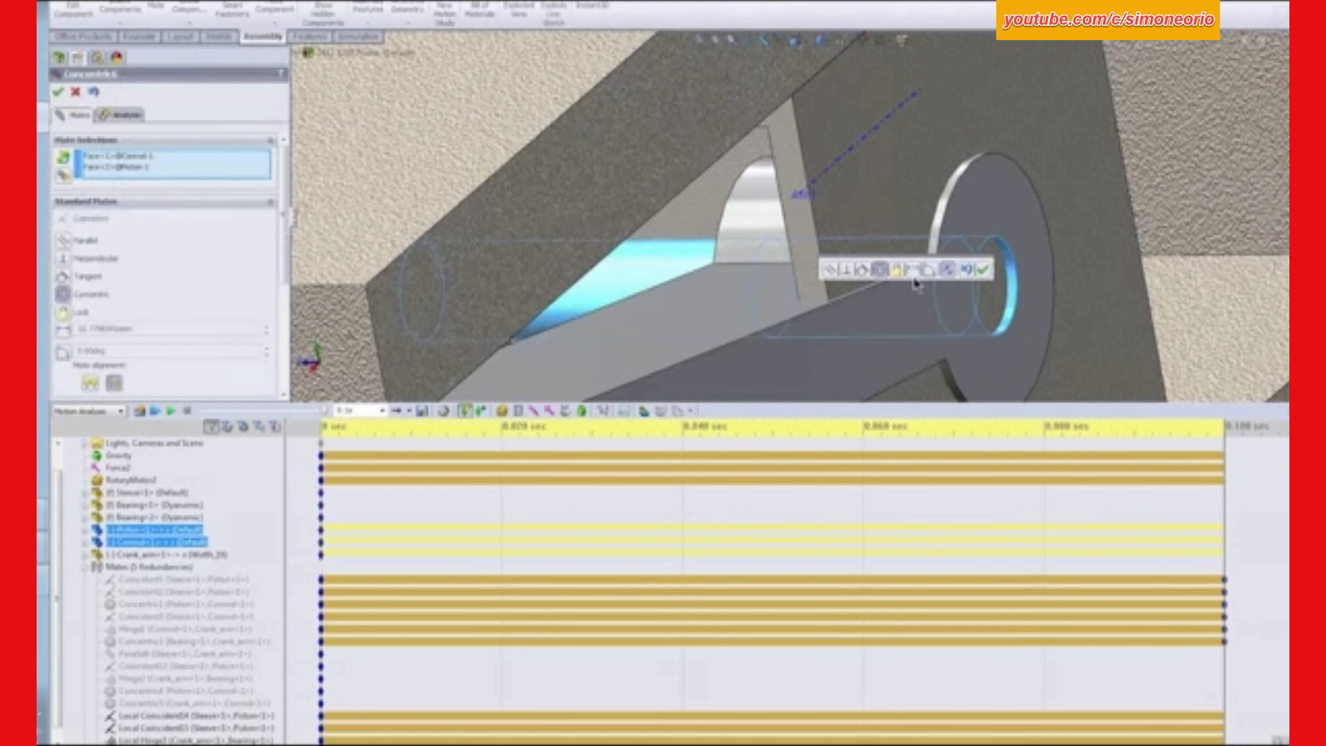
left_click(982, 273)
scroll(975, 277, "up", 6)
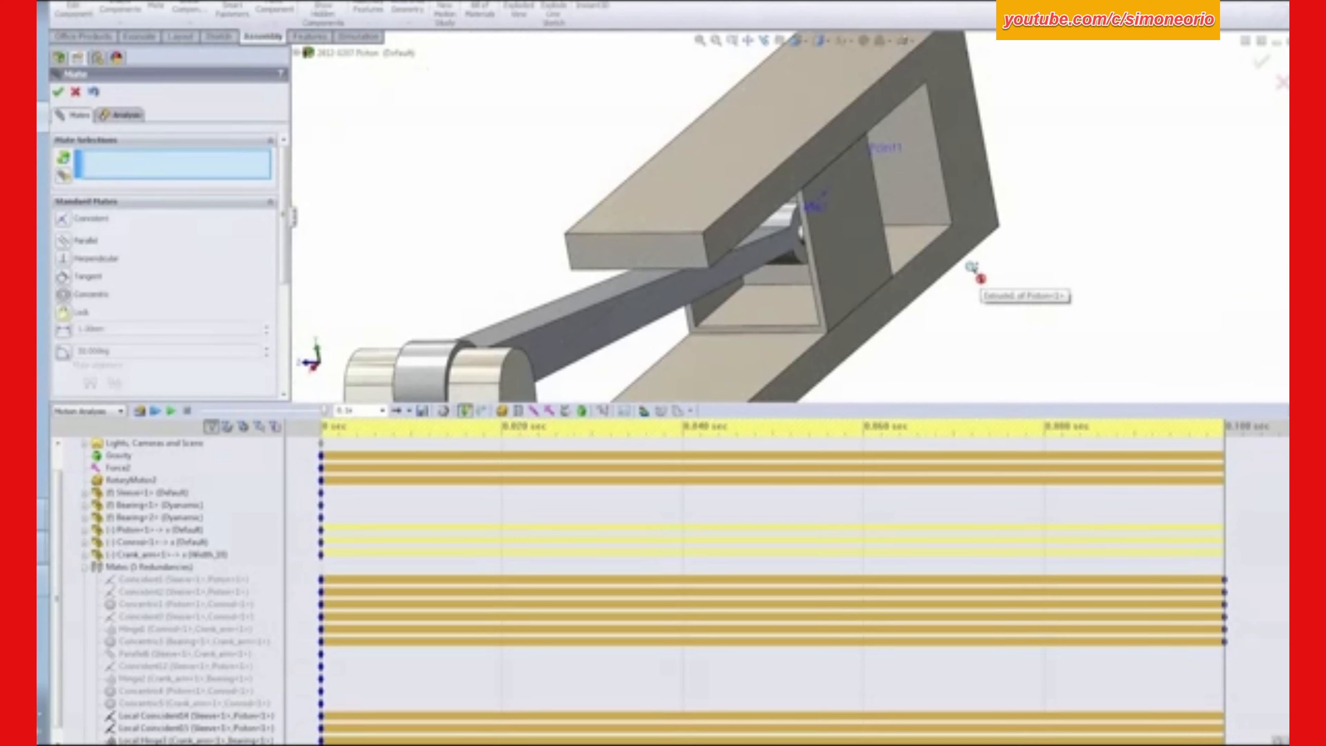
middle_click_drag(634, 98, 643, 161)
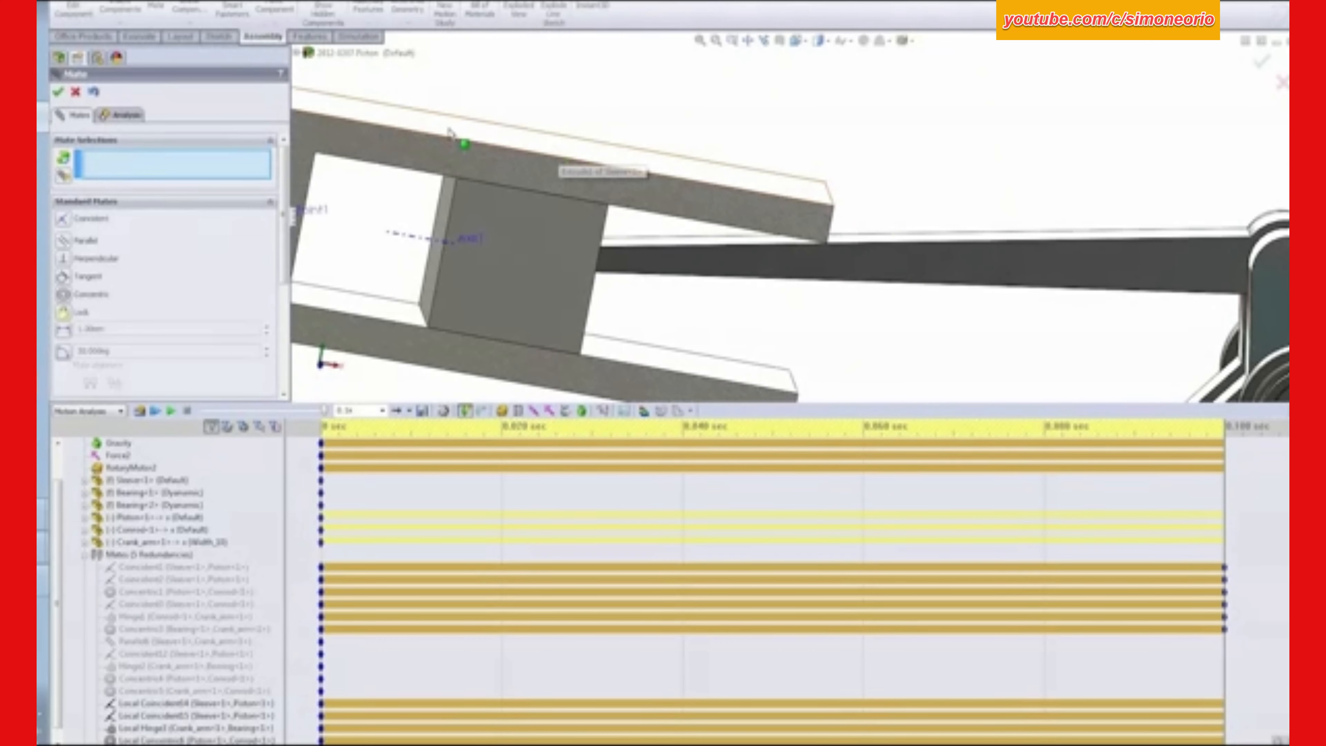
- Add a concentric mate between the bore at the conrod's crank end and the crank arm's cylindrical pin face, and finish mating
left_click(1148, 231)
scroll(1150, 224, "down", 5)
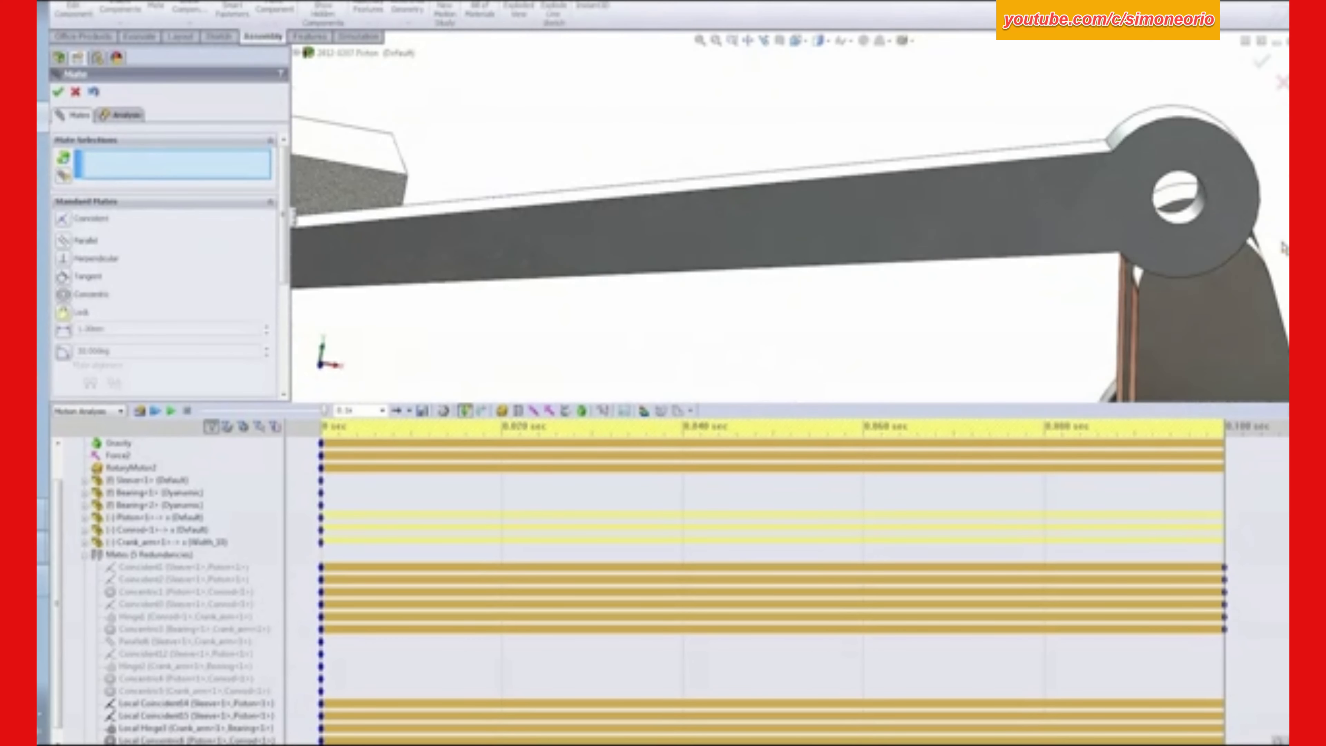
left_click(1151, 209)
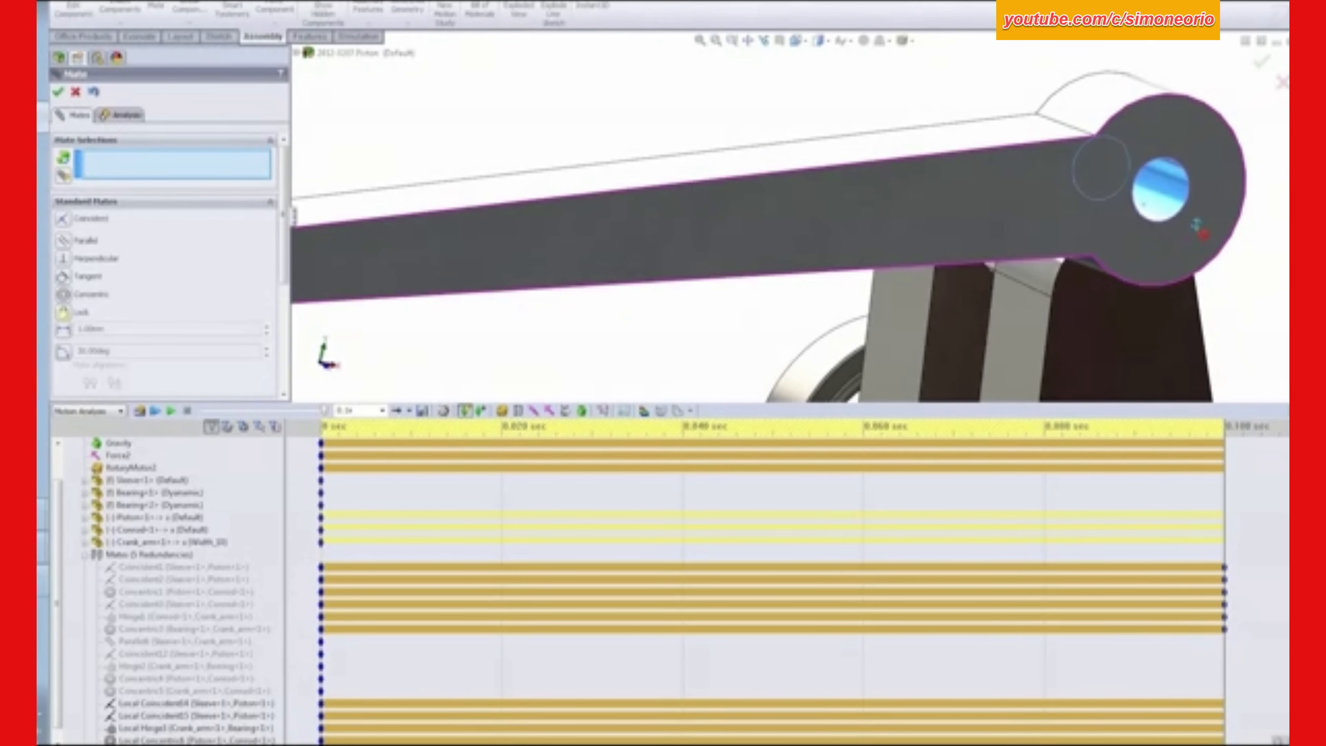
middle_click_drag(1183, 255, 924, 311)
left_click(866, 308)
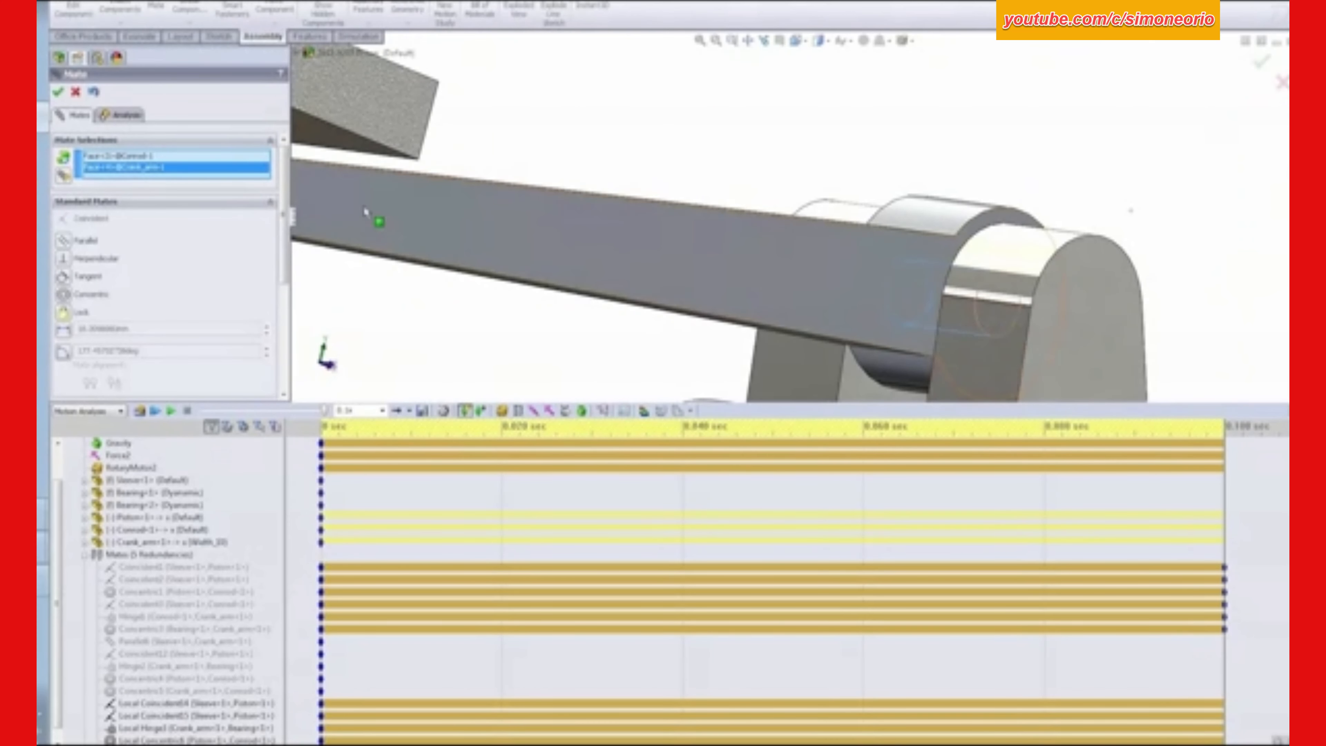
left_click(58, 91)
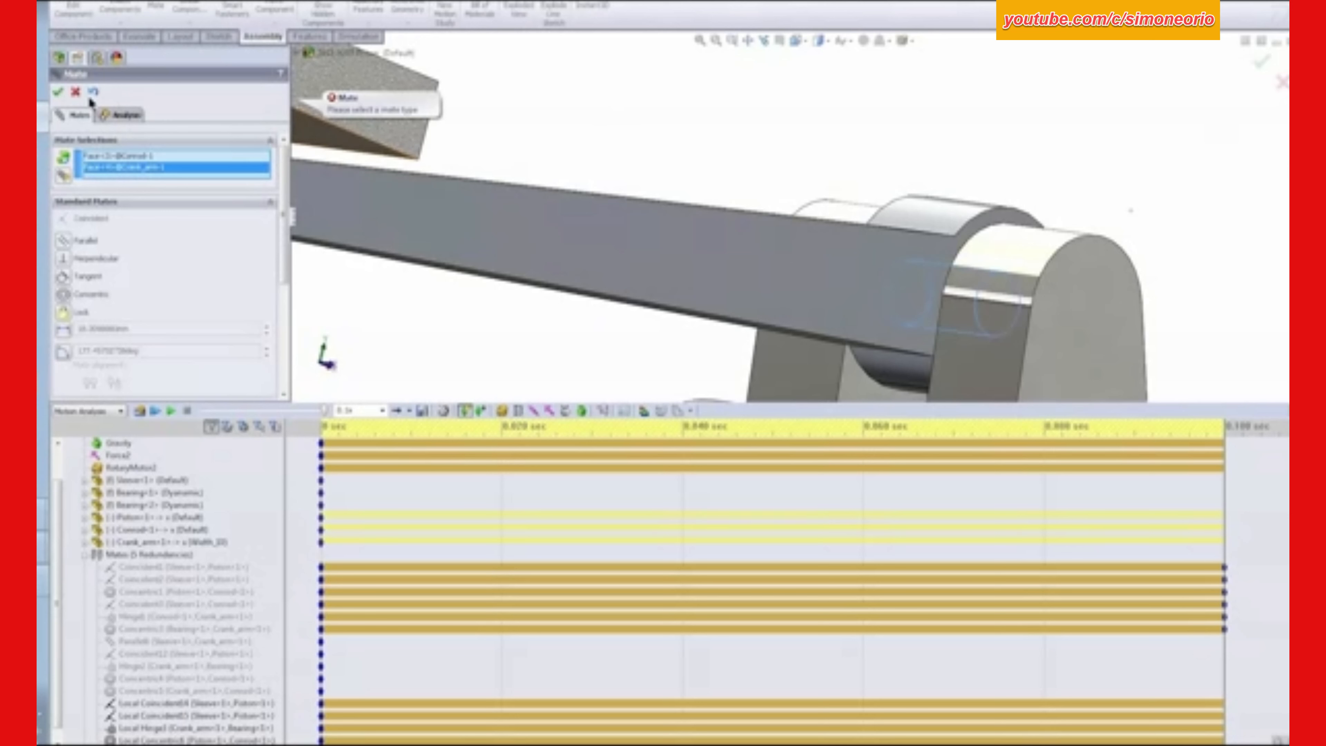
left_click(63, 297)
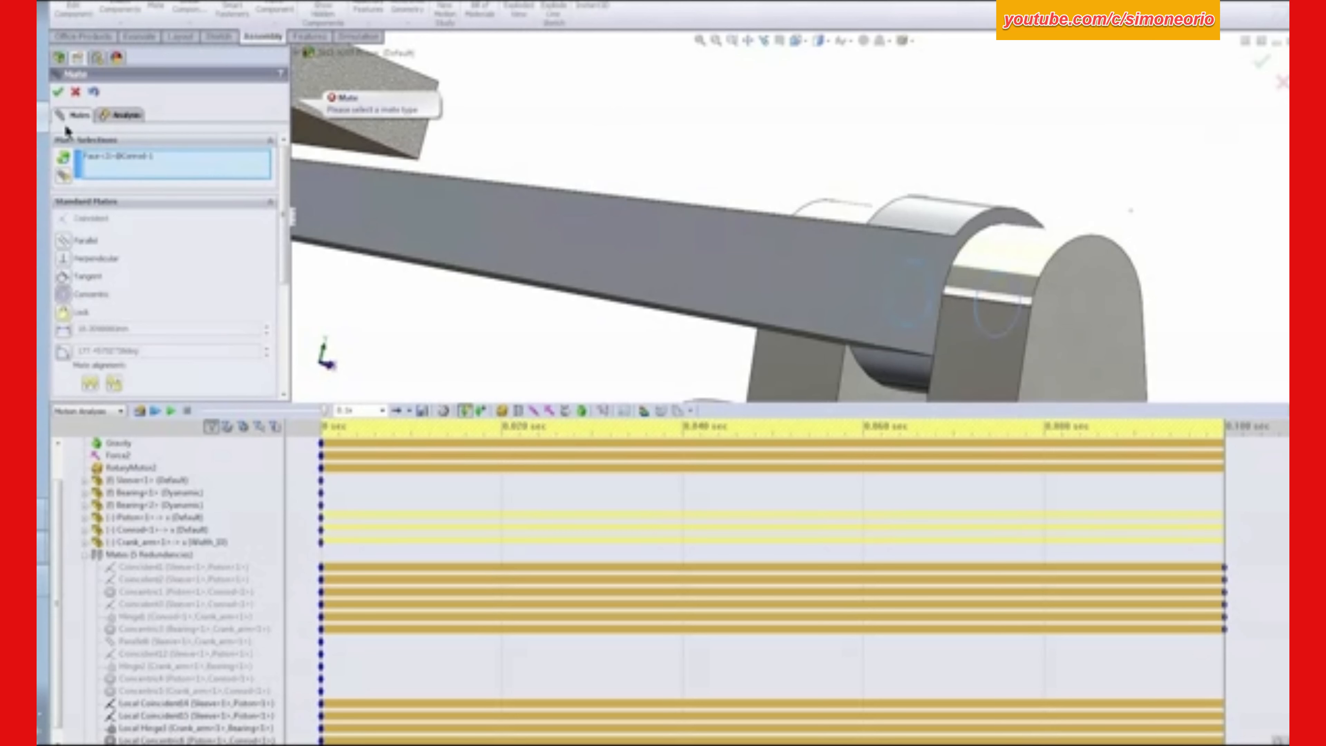
left_click(57, 94)
left_click(75, 92)
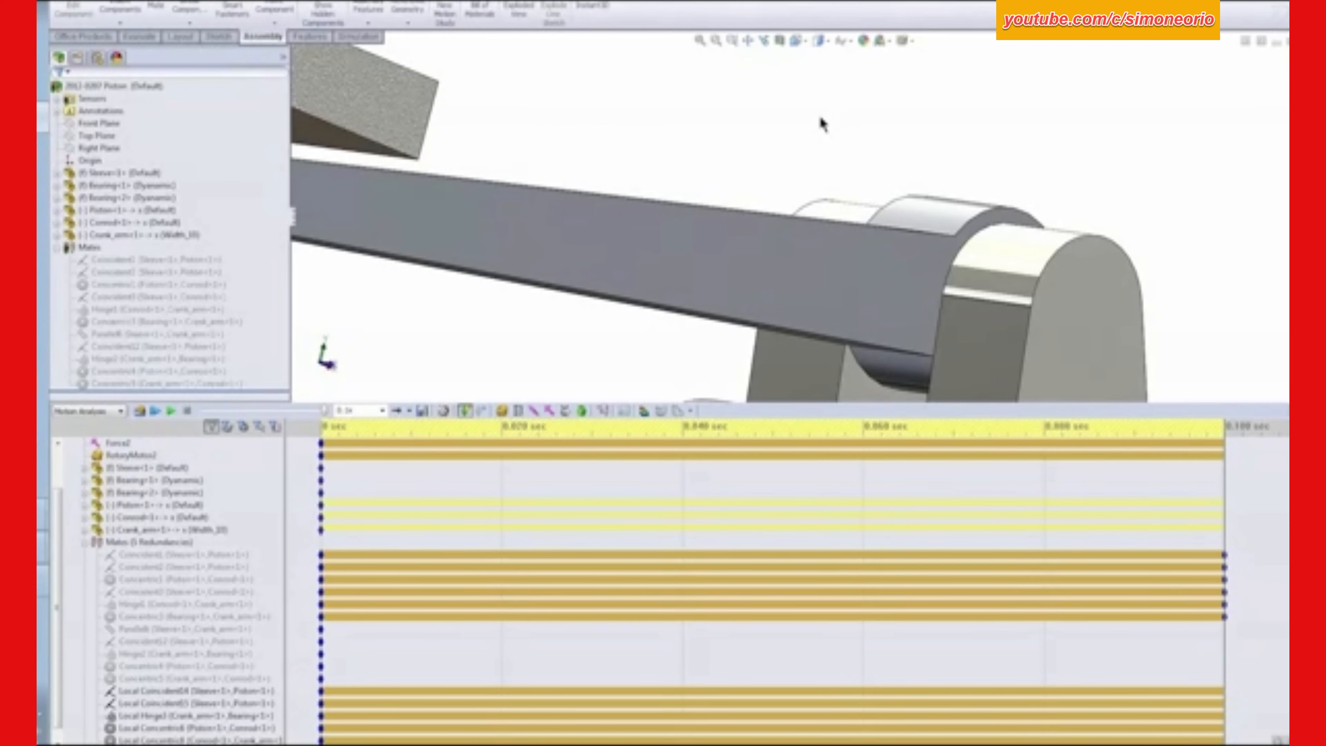
- Realign the mechanism by unsuppressing the parallel mate between the sleeve and crank arm and suppressing it again
key("space")
left_click(855, 161)
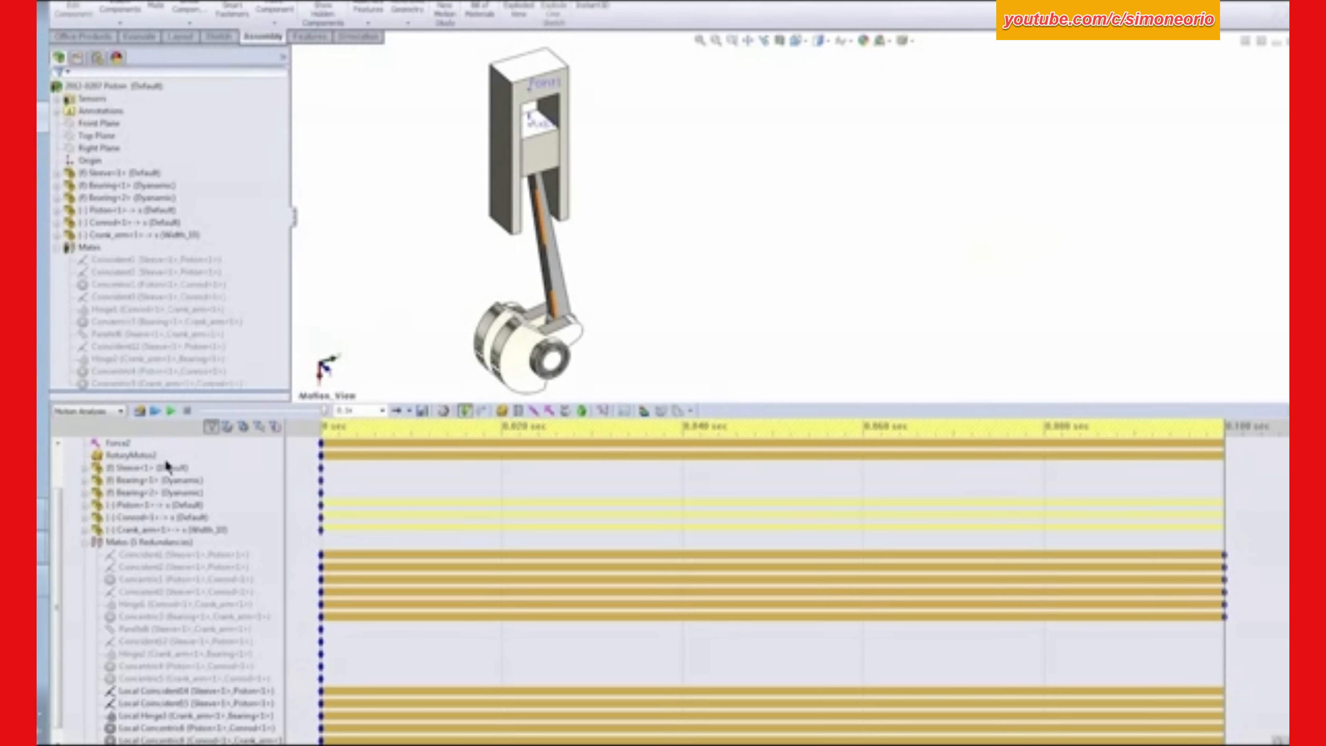
left_click(153, 679)
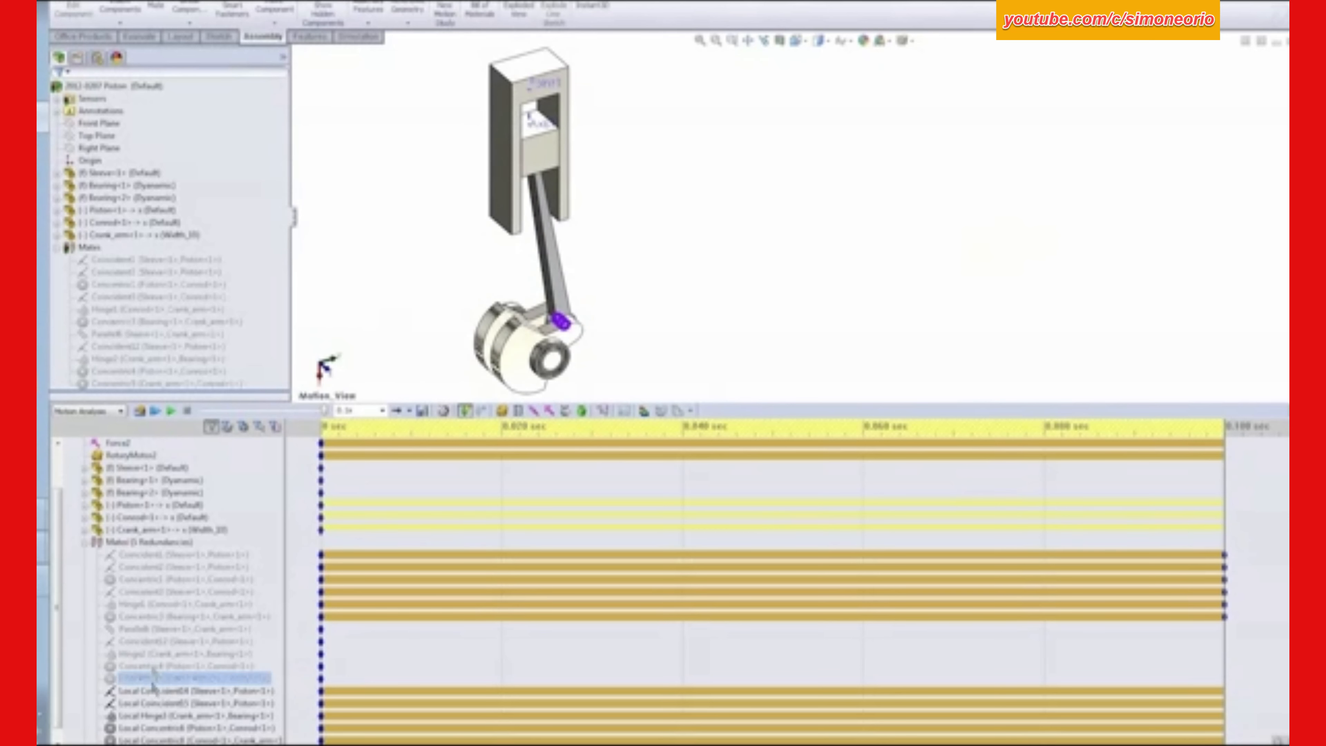
left_click(399, 295)
left_click(157, 666)
left_click(154, 628)
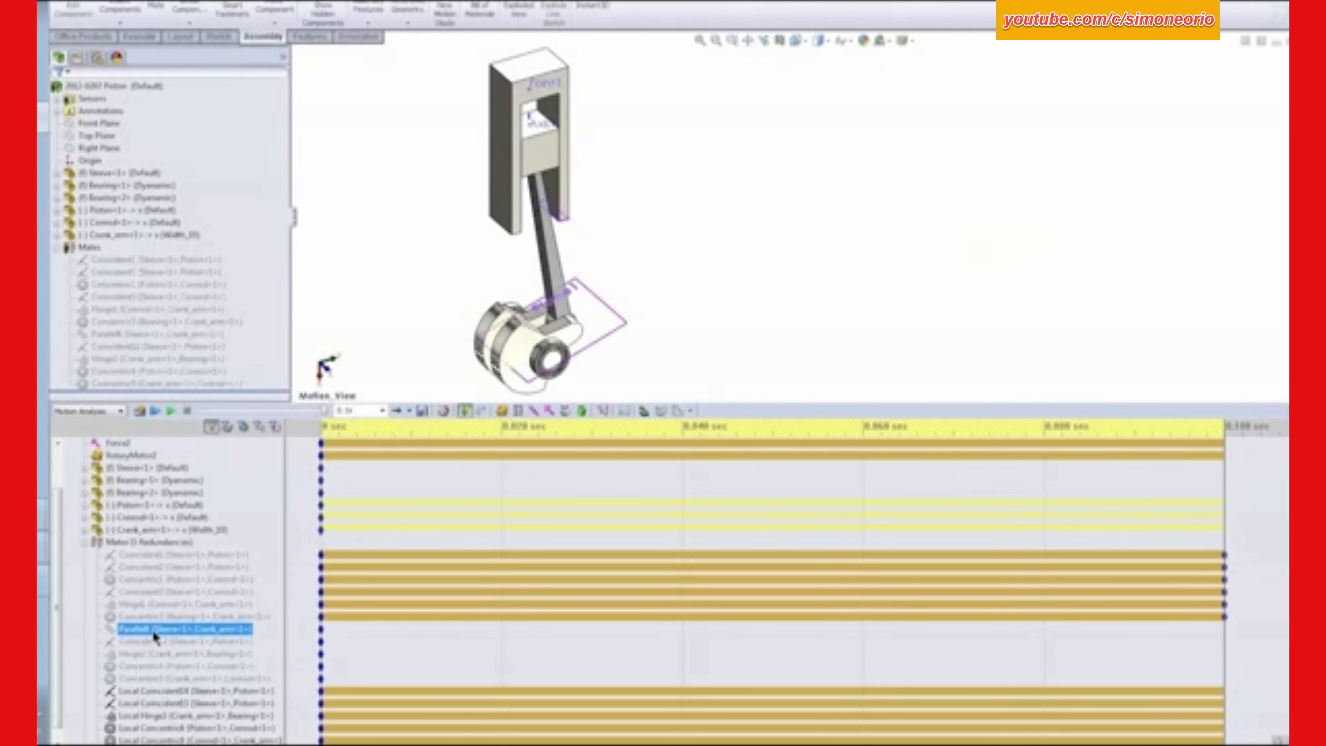
right_click(154, 630)
left_click(177, 640)
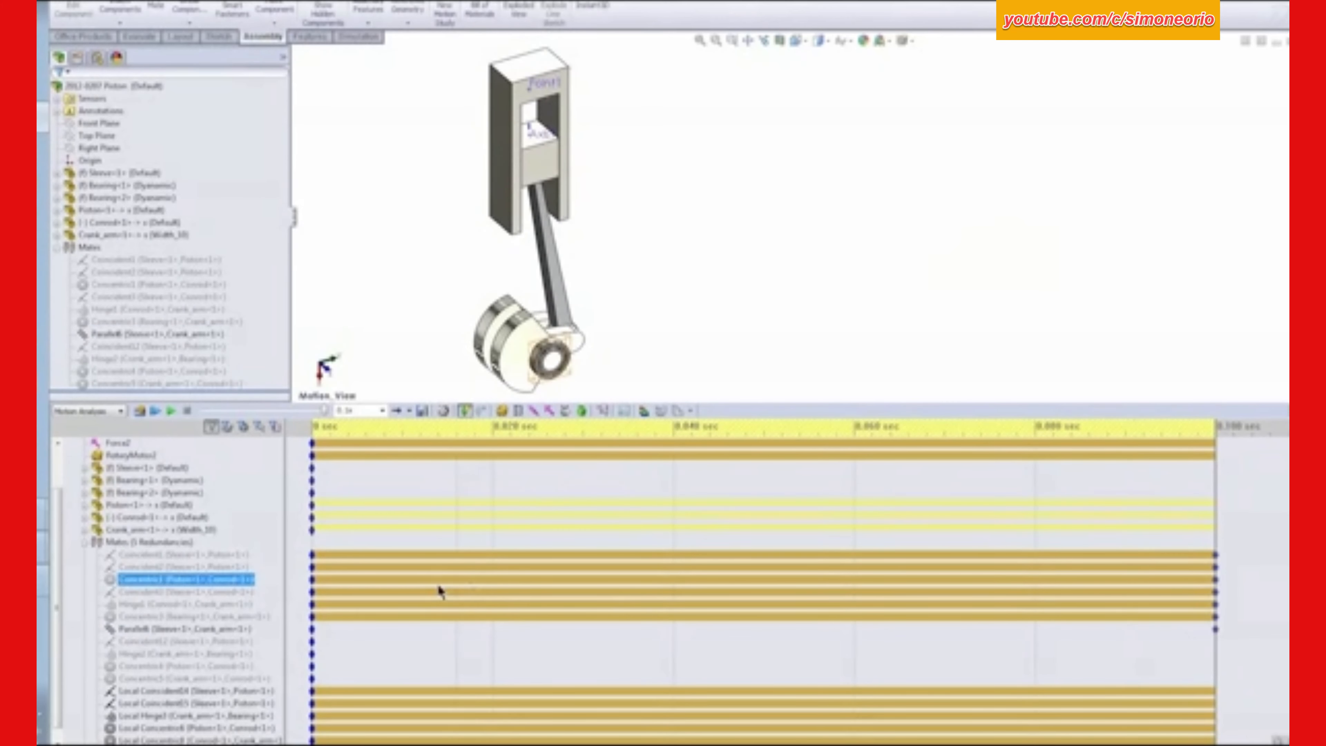
right_click(144, 626)
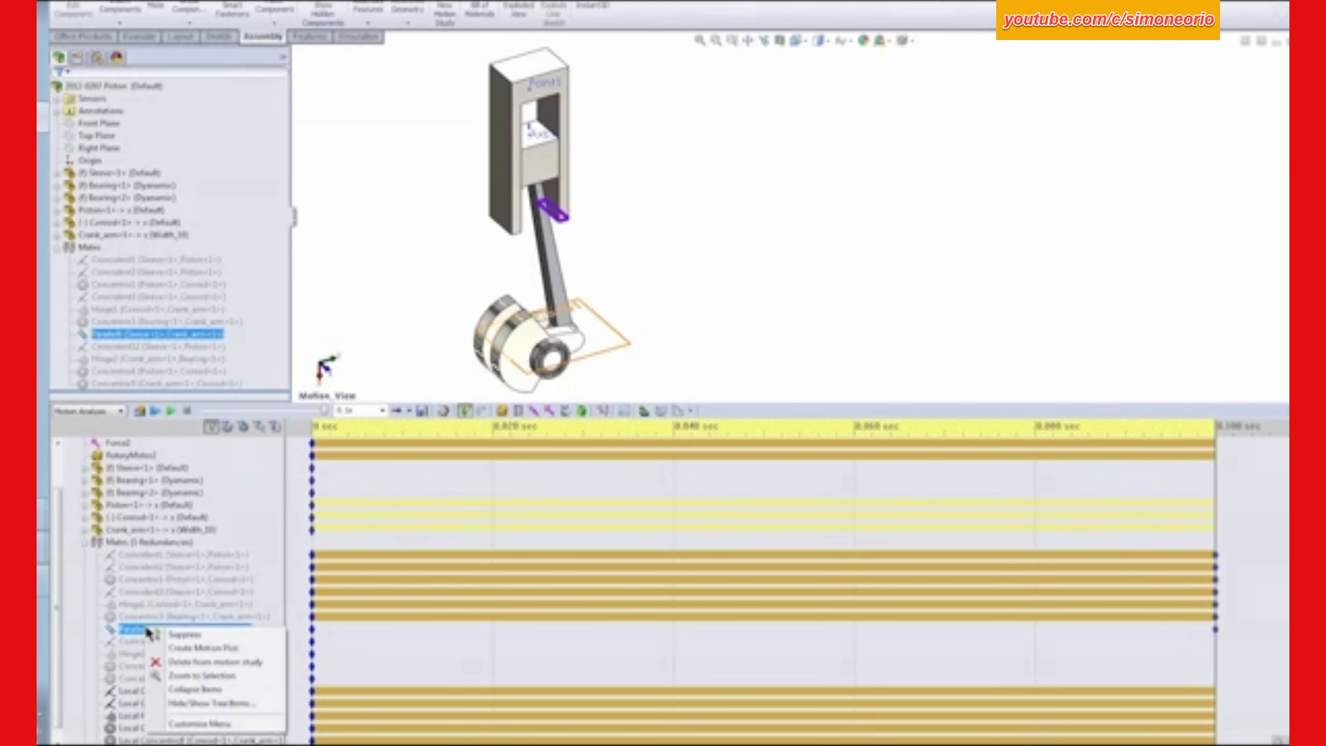
left_click(175, 634)
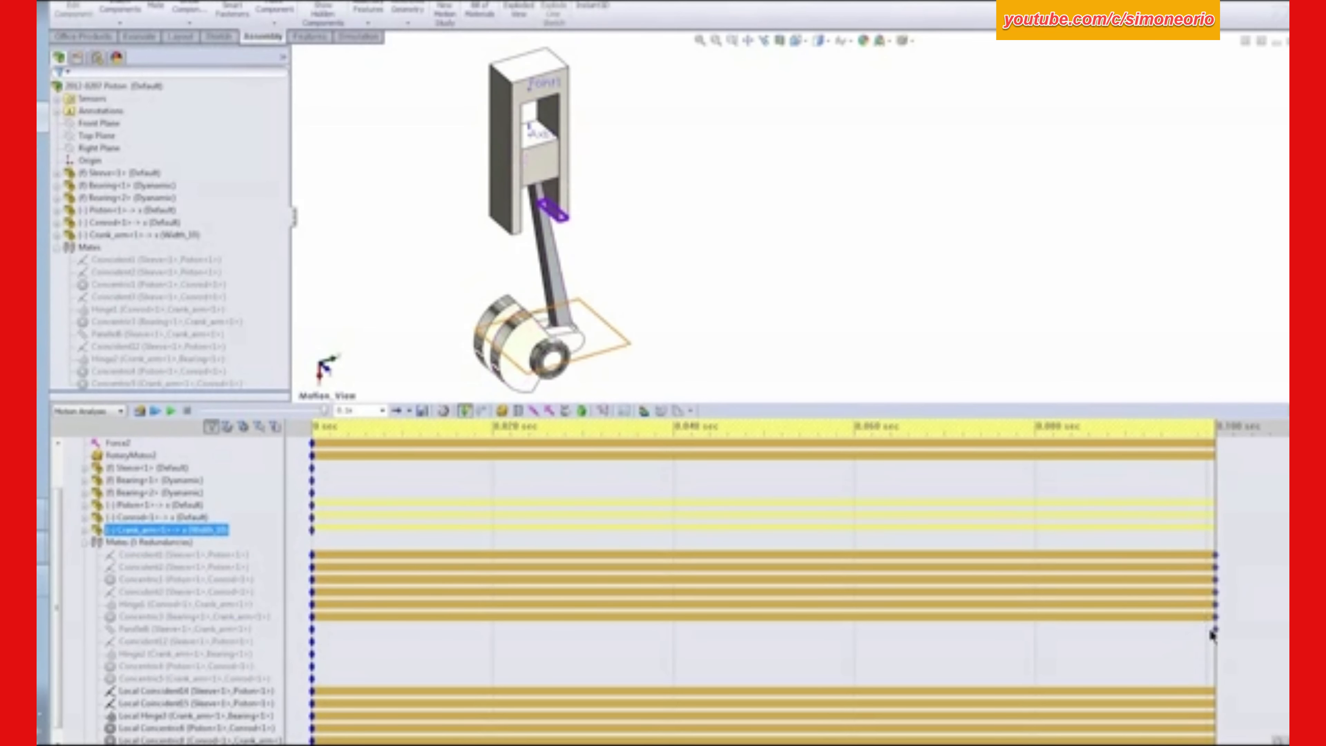
- Delete the mates' end keyframes at 0.1 sec in the motion study timeline
left_click_drag(1214, 500, 320, 539)
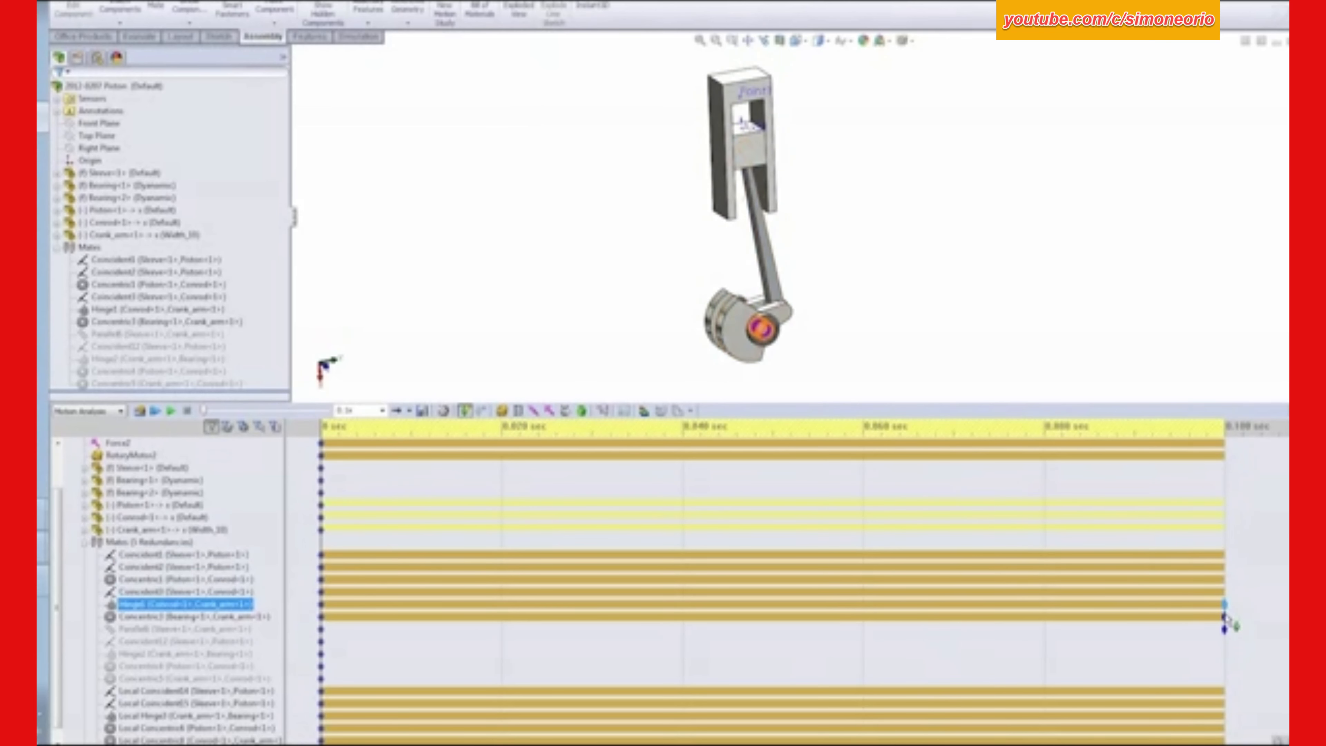
left_click(1225, 630)
key("Delete")
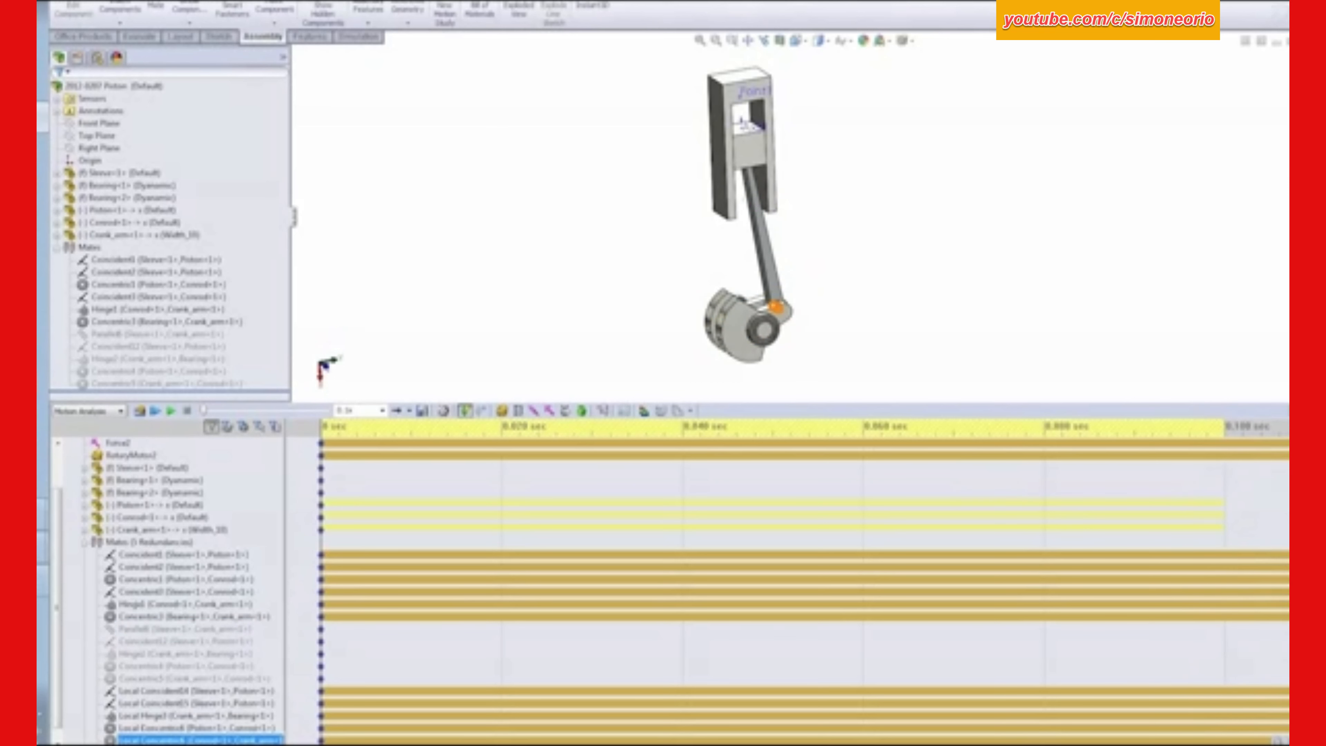
- Set the motion study's end time to 0.1 sec
left_click(1278, 741)
left_click(1278, 742)
left_click(1278, 742)
left_click(1278, 741)
left_click(1278, 741)
left_click(1277, 741)
left_click(1277, 742)
left_click(1278, 741)
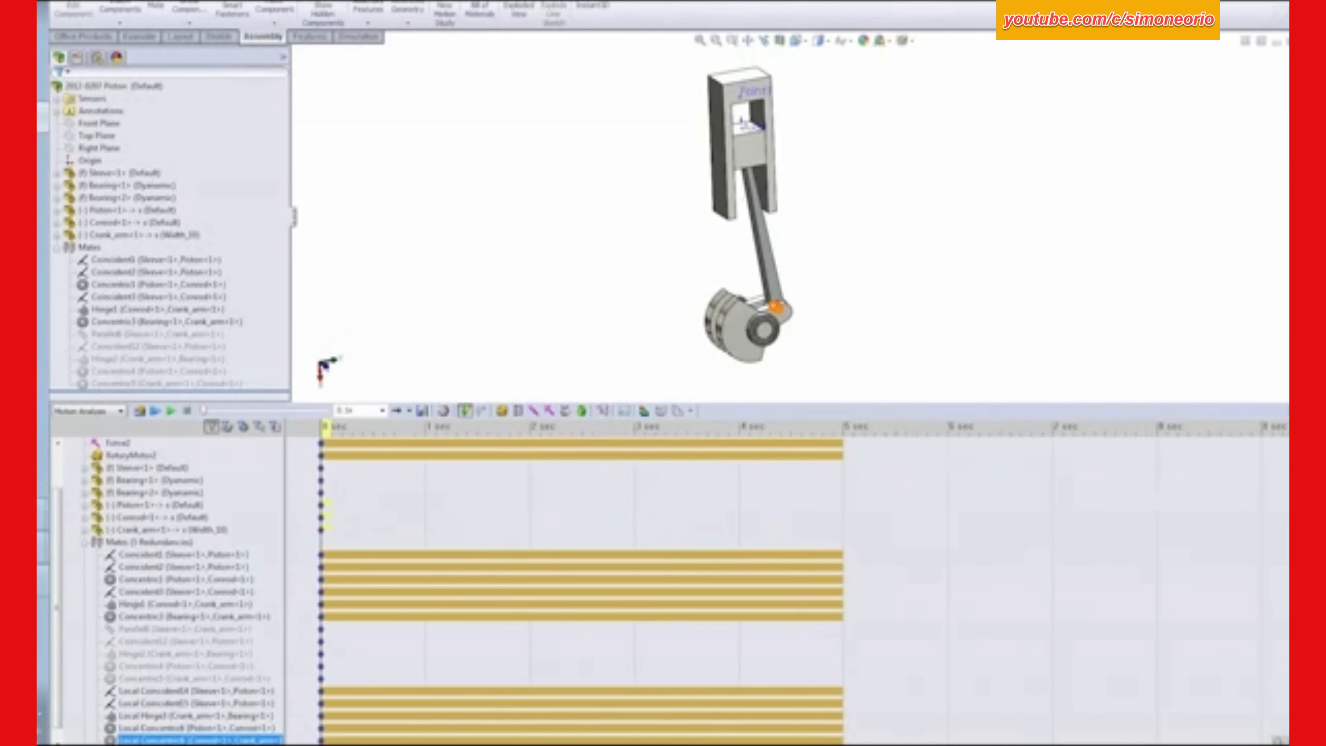
left_click(1278, 741)
left_click(57, 461)
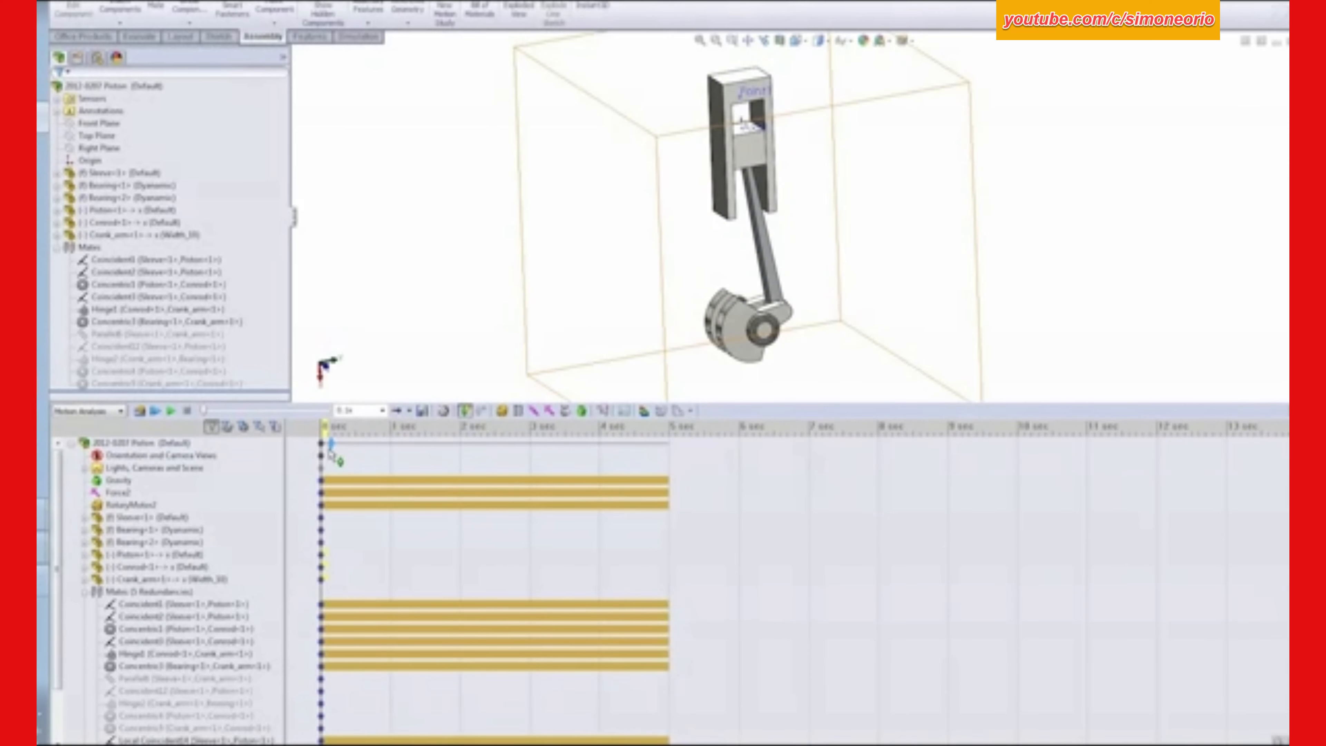
left_click_drag(329, 450, 329, 449)
left_click(1265, 740)
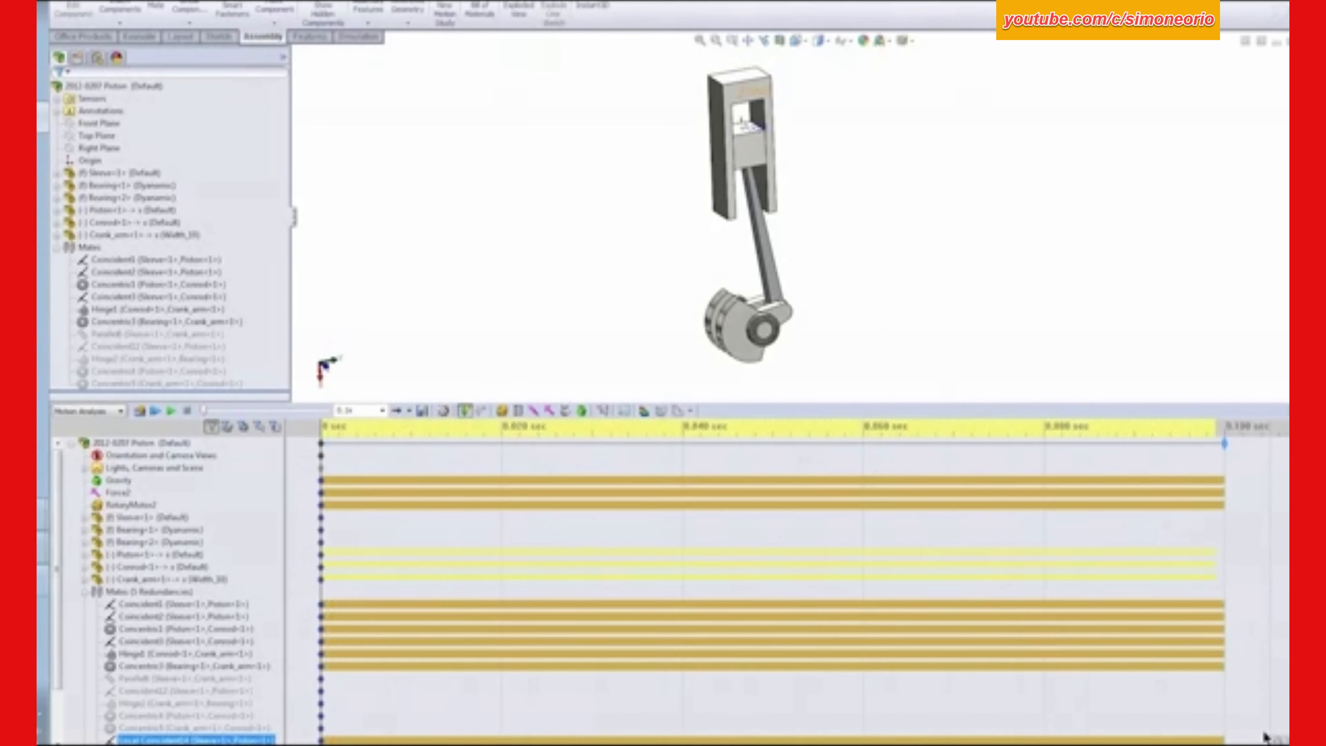
left_click(958, 361)
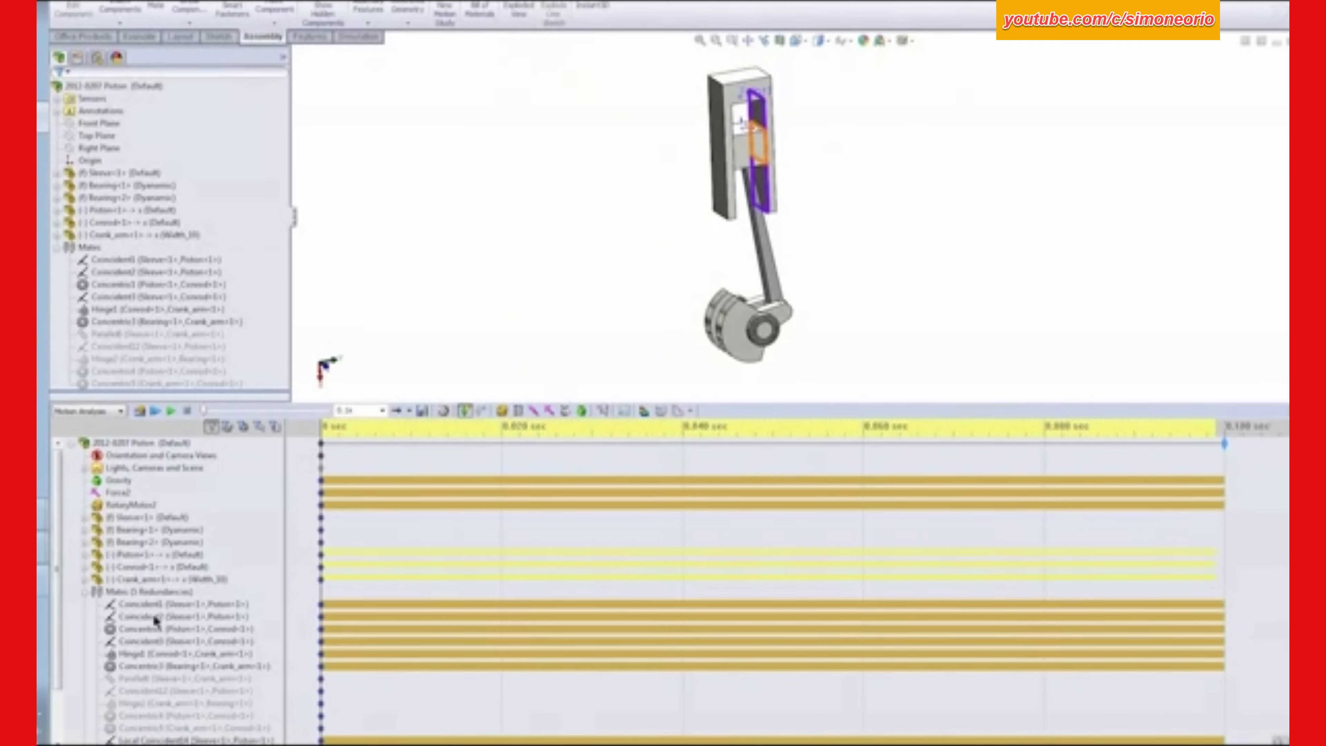
- Suppress the six original mates in the motion study, from Coincident1 (sleeve–piston) through the bearing–crank arm concentric mate
scroll(57, 590, "down", 2)
left_click(127, 543)
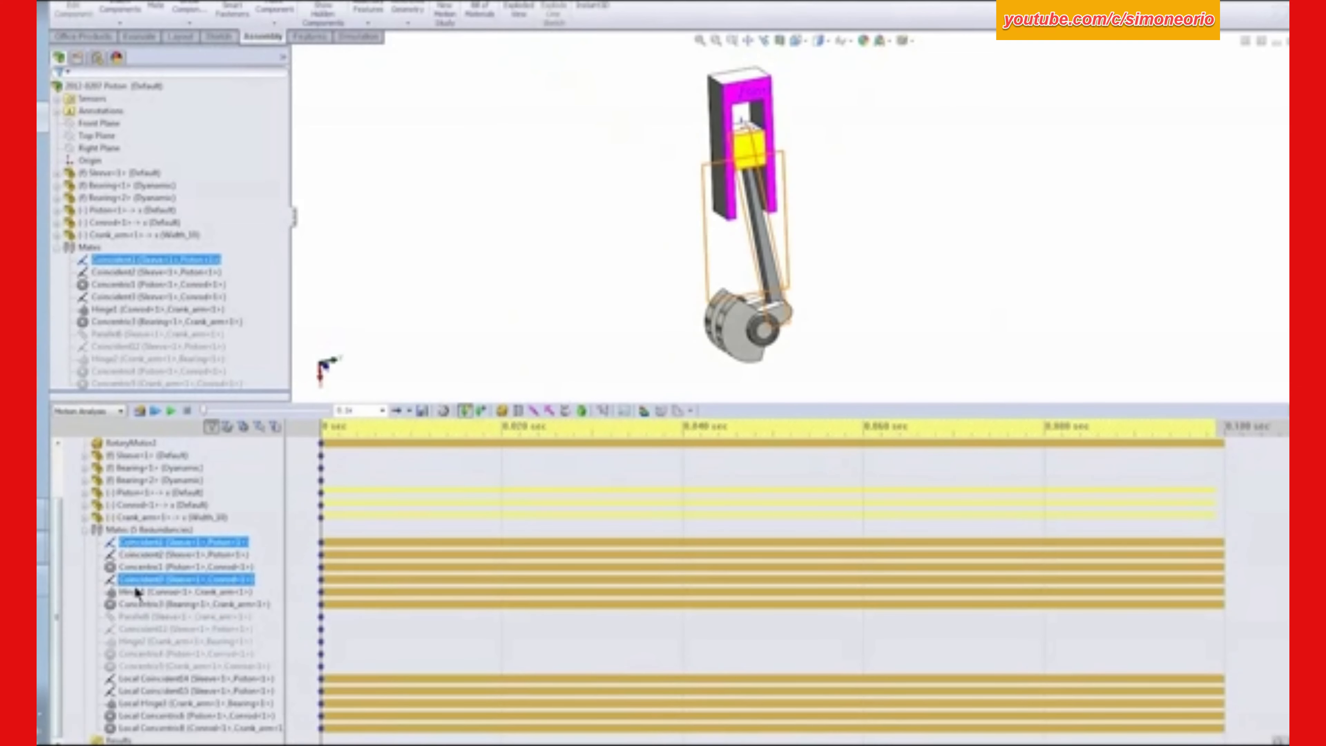
left_click(133, 605, "shift")
right_click(175, 564)
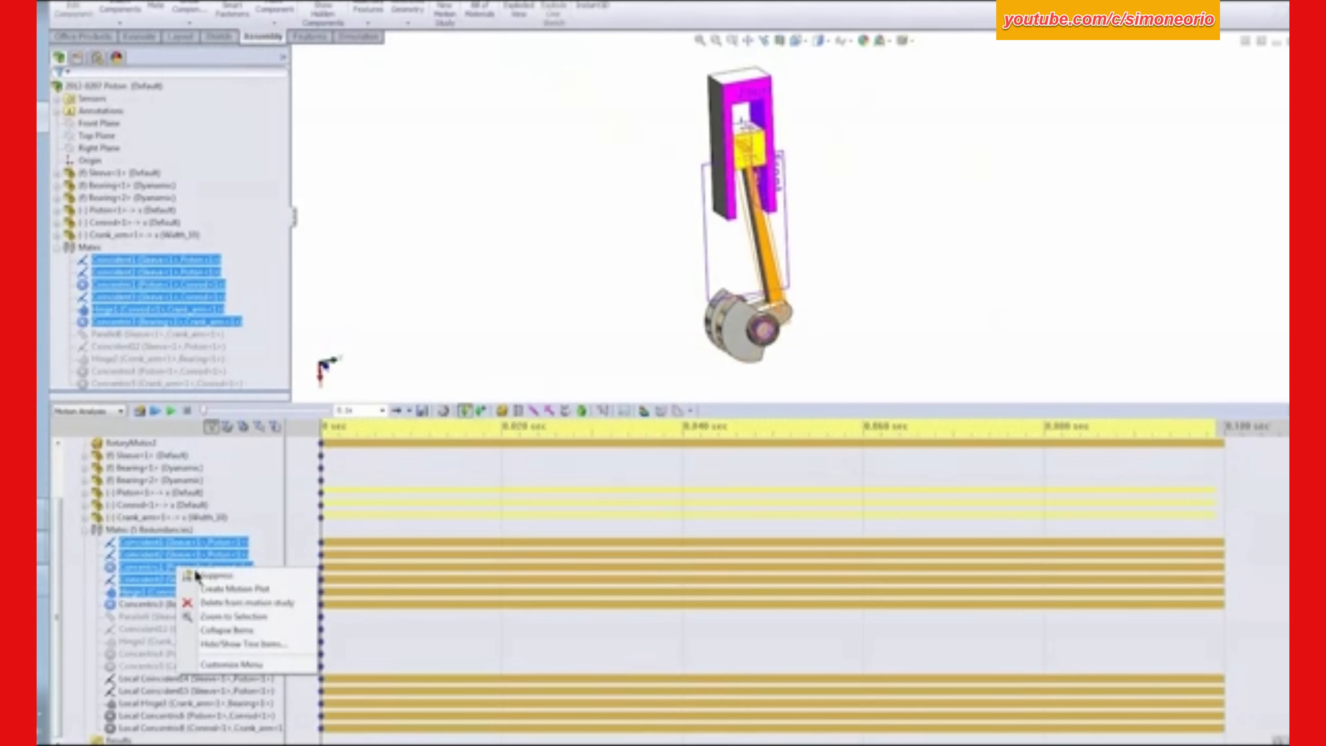
left_click(201, 572)
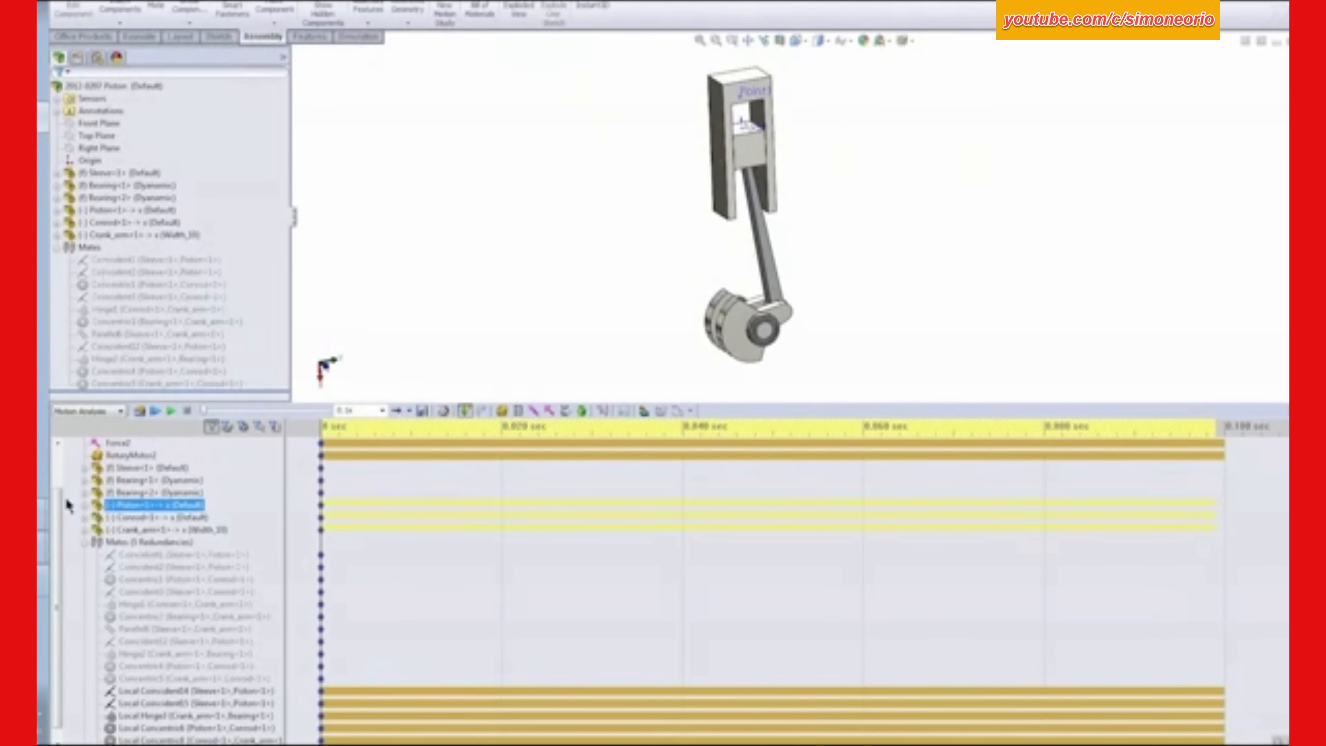
scroll(65, 505, "up", 4)
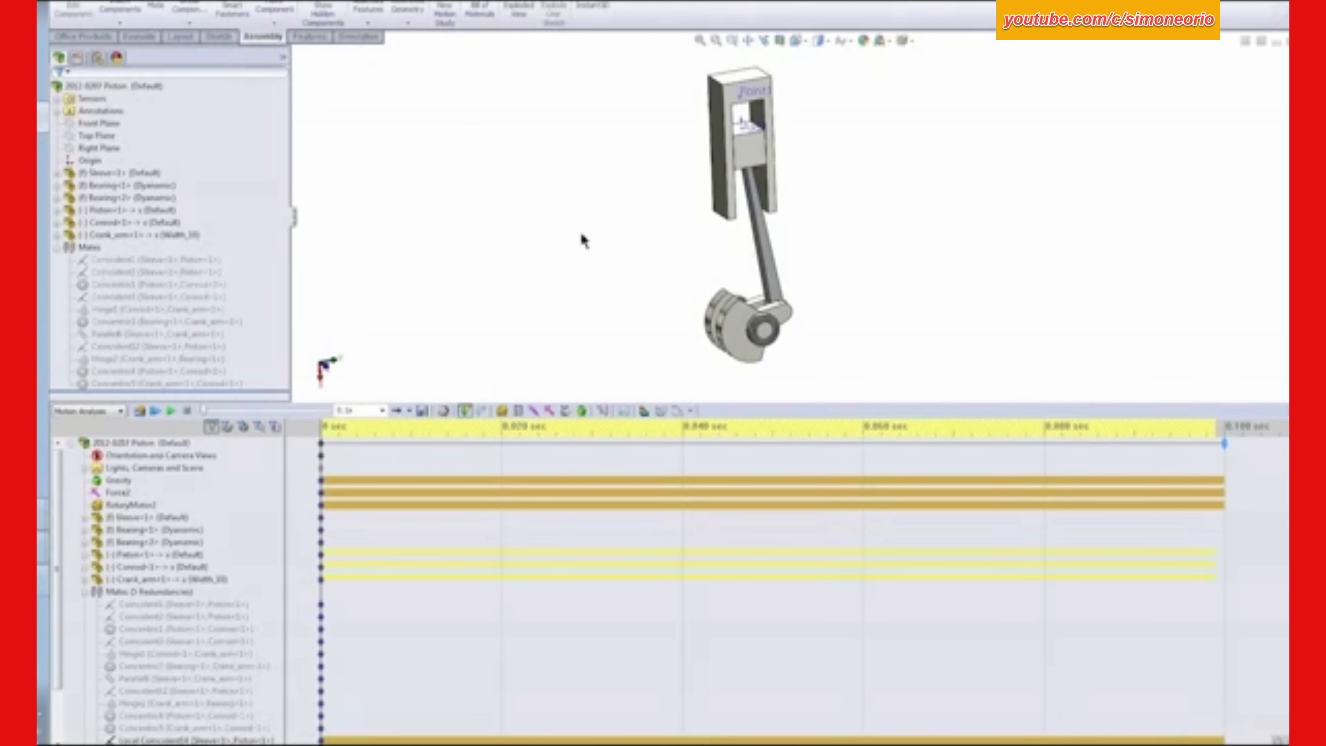
- Start a solid body contact in the motion study with the piston and sleeve as the contacting parts
scroll(817, 157, "down", 3)
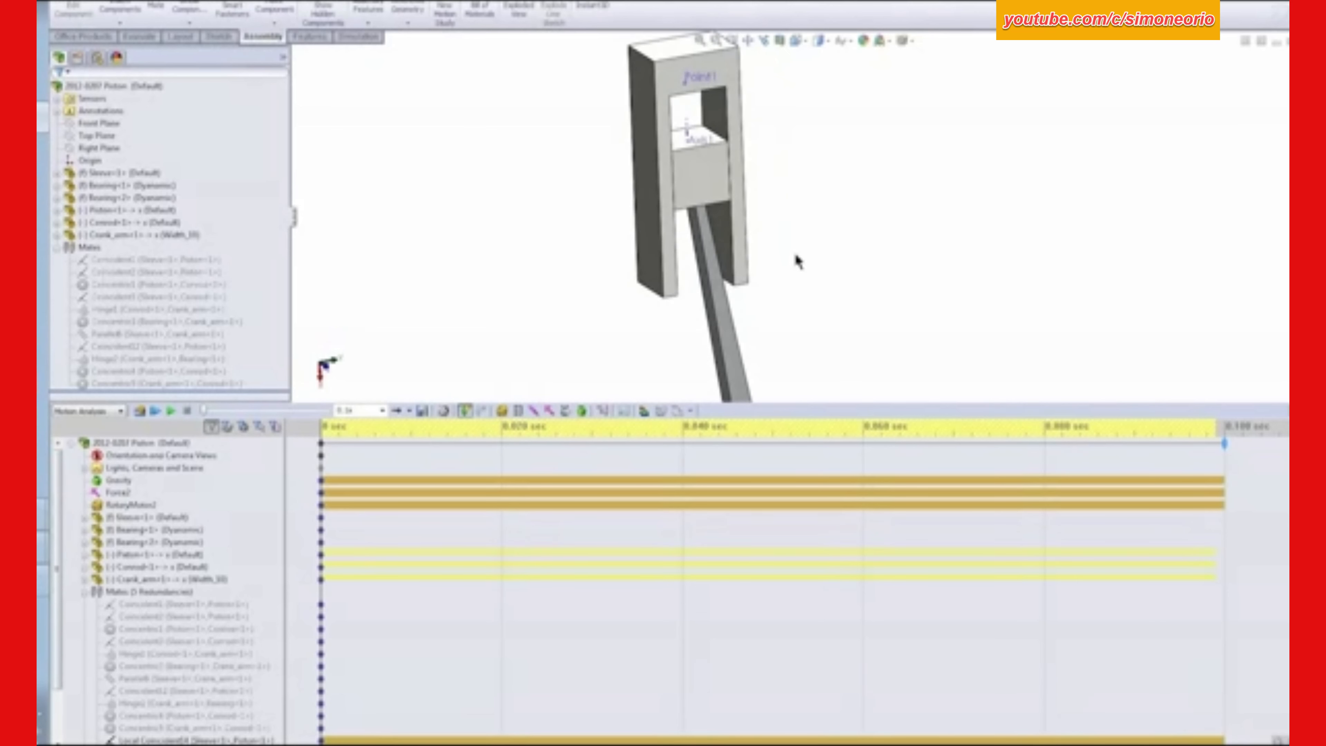
left_click(565, 411)
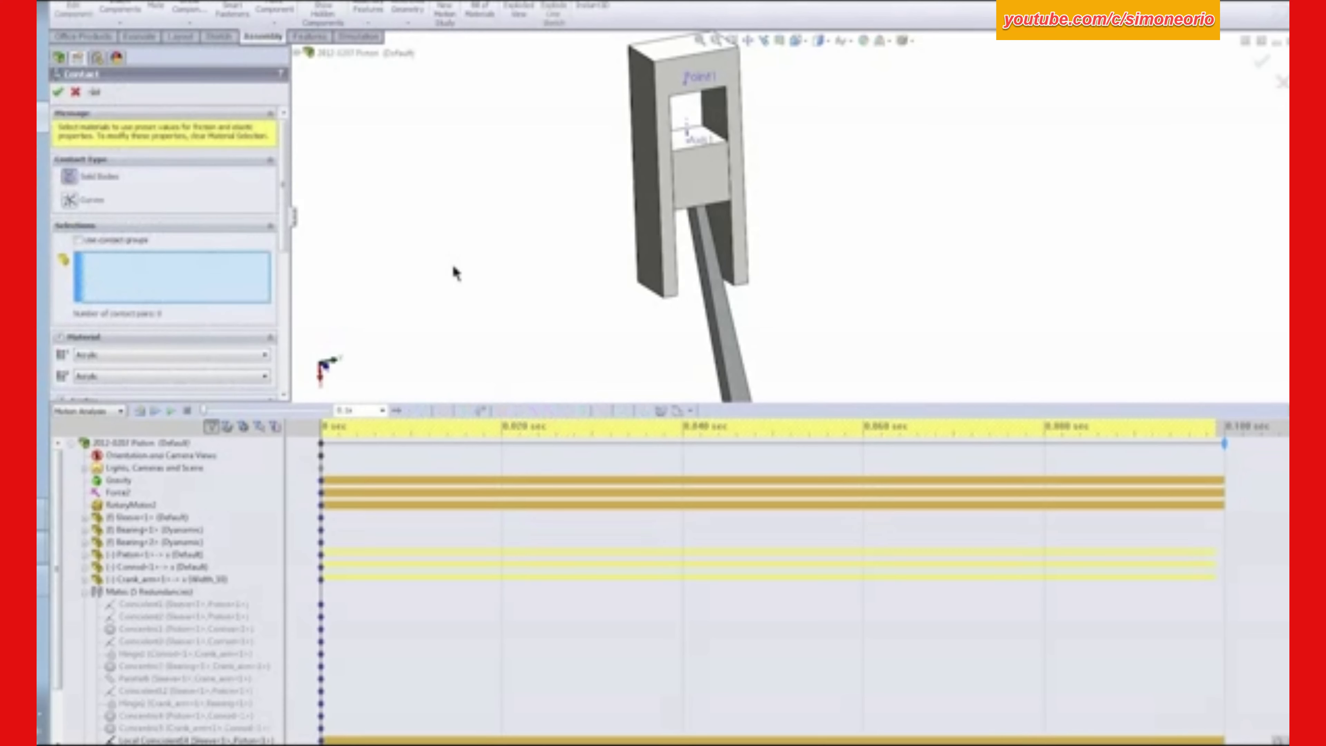
scroll(285, 191, "down", 5)
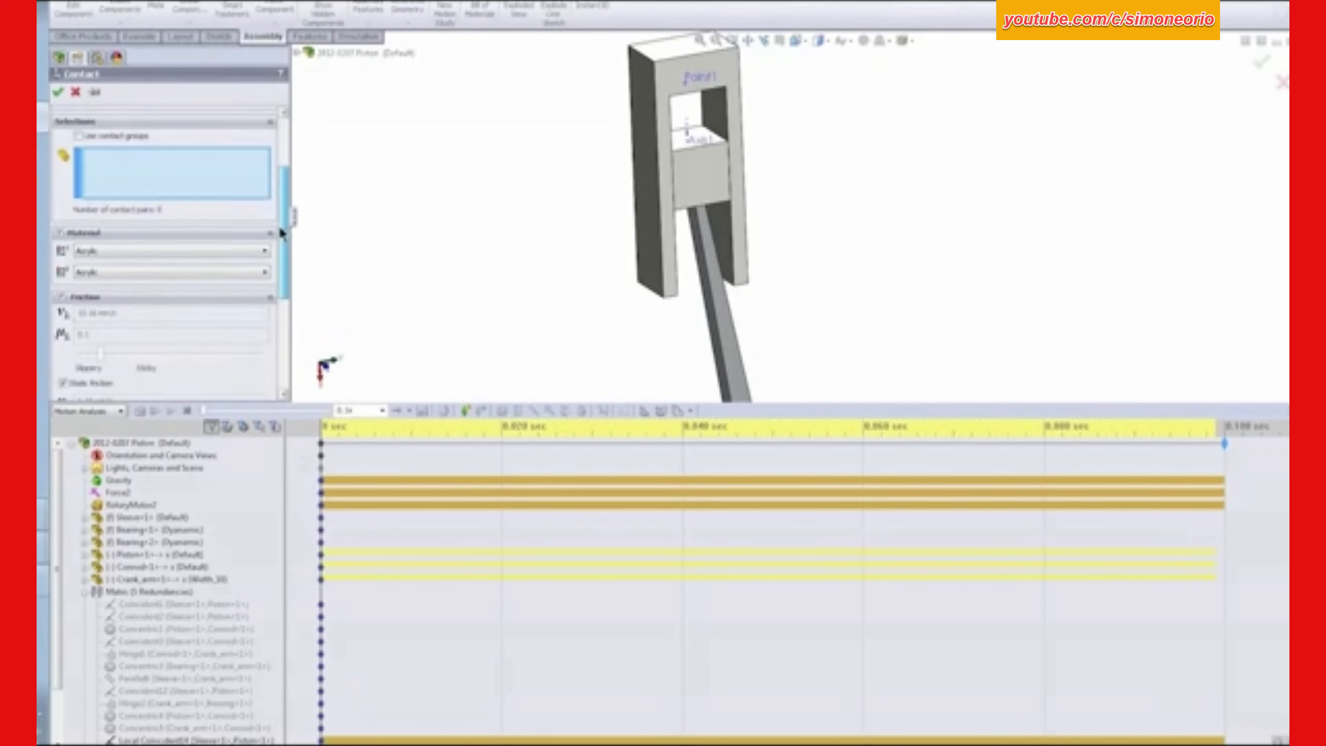
left_click(707, 179)
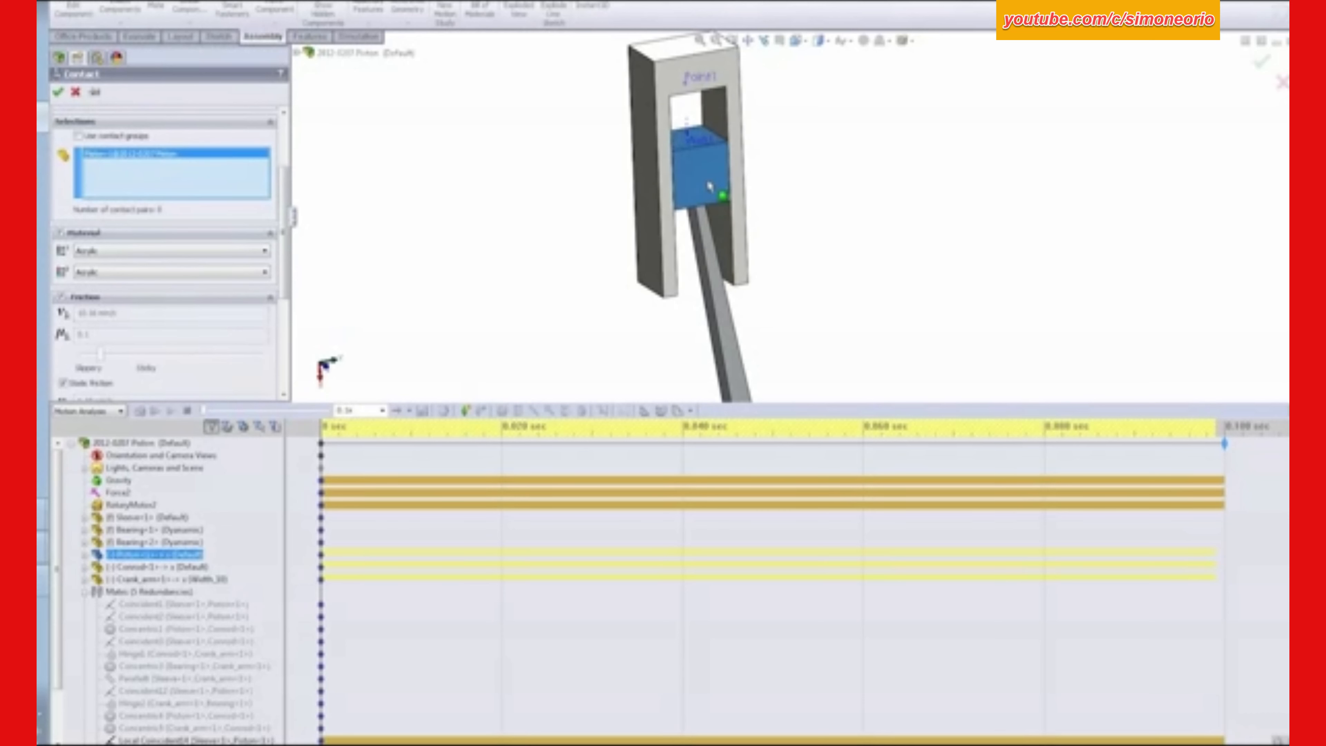
left_click(646, 176)
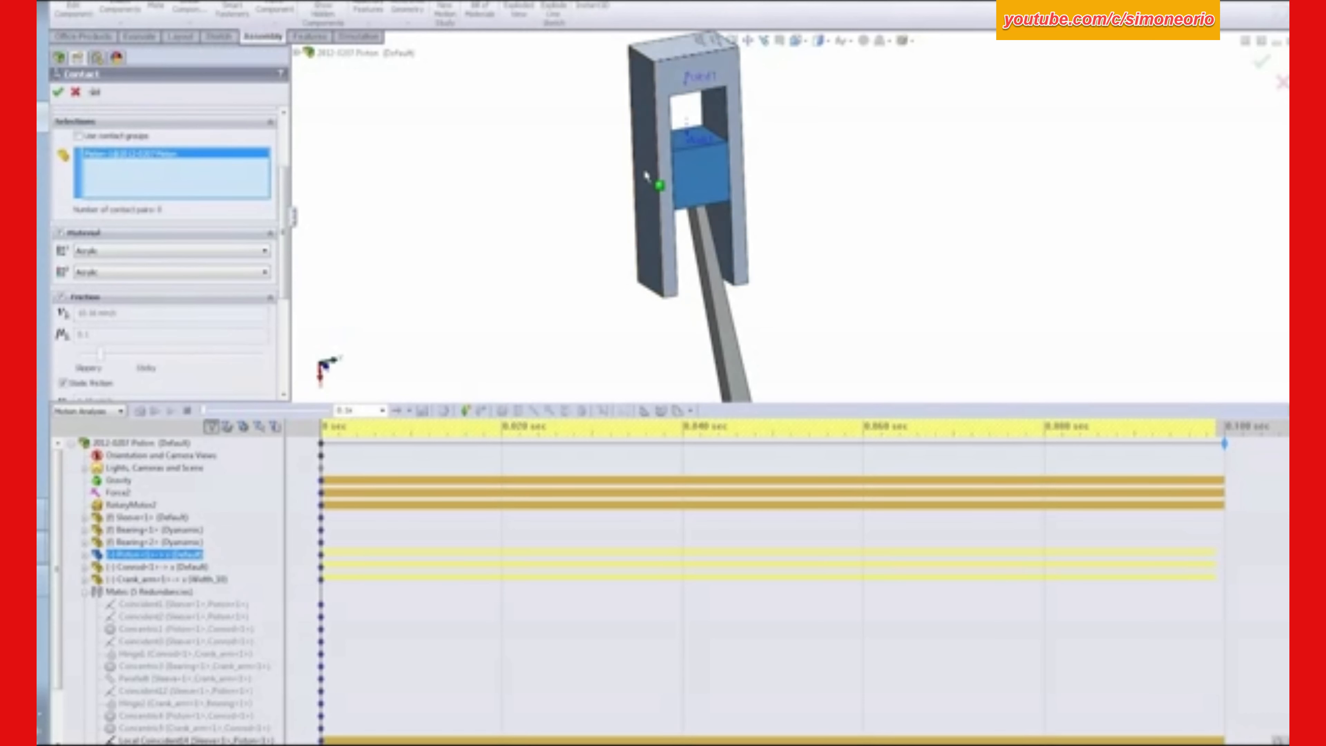
- Set both materials of the piston–sleeve contact to Steel (Greasy)
left_click(183, 254)
left_click(135, 329)
left_click(131, 274)
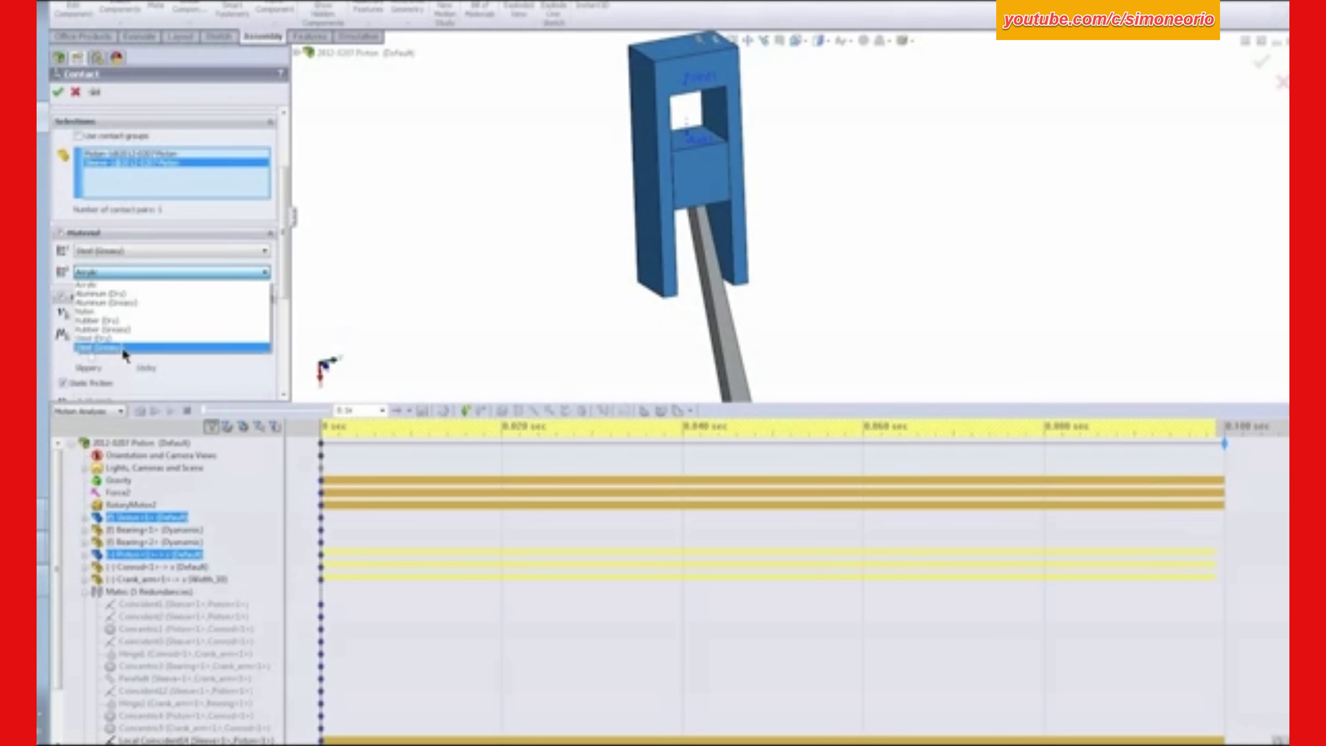
left_click(121, 346)
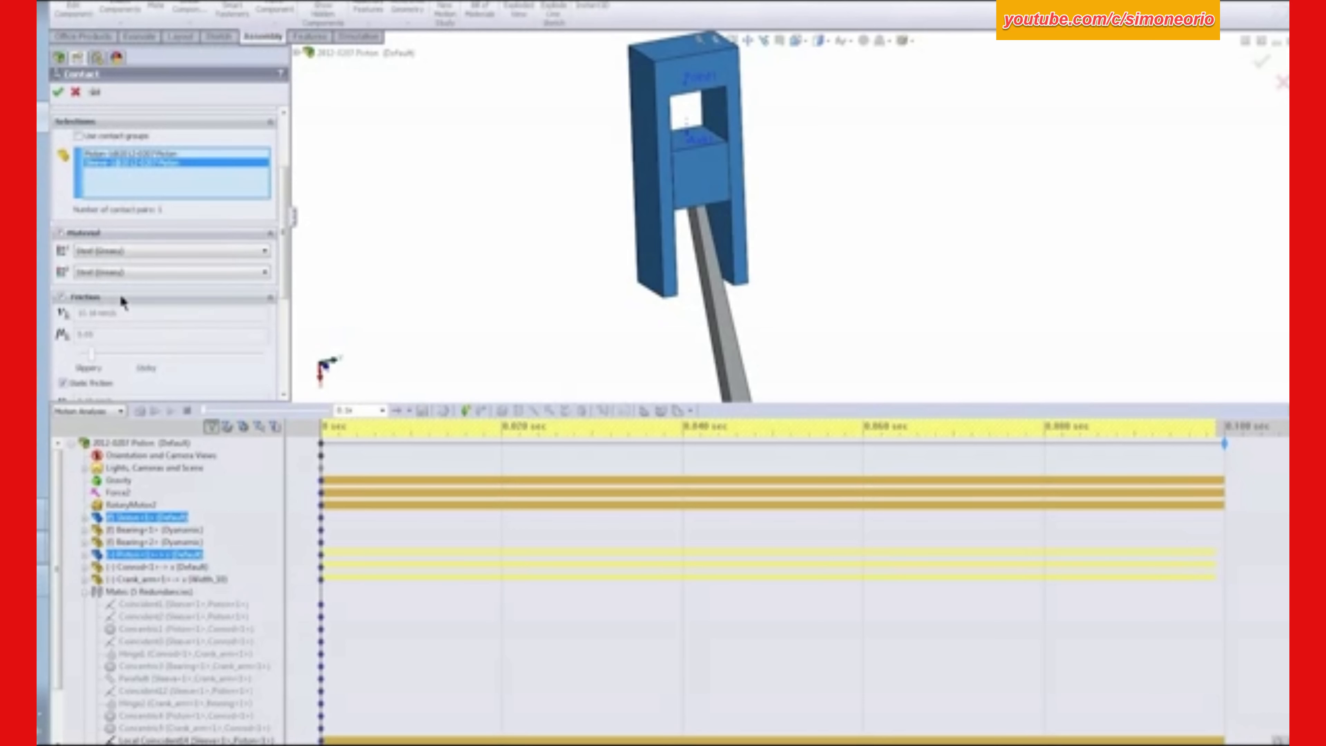
- Turn off friction for the piston–sleeve contact, create it, and check which parts it covers
scroll(283, 238, "down", 3)
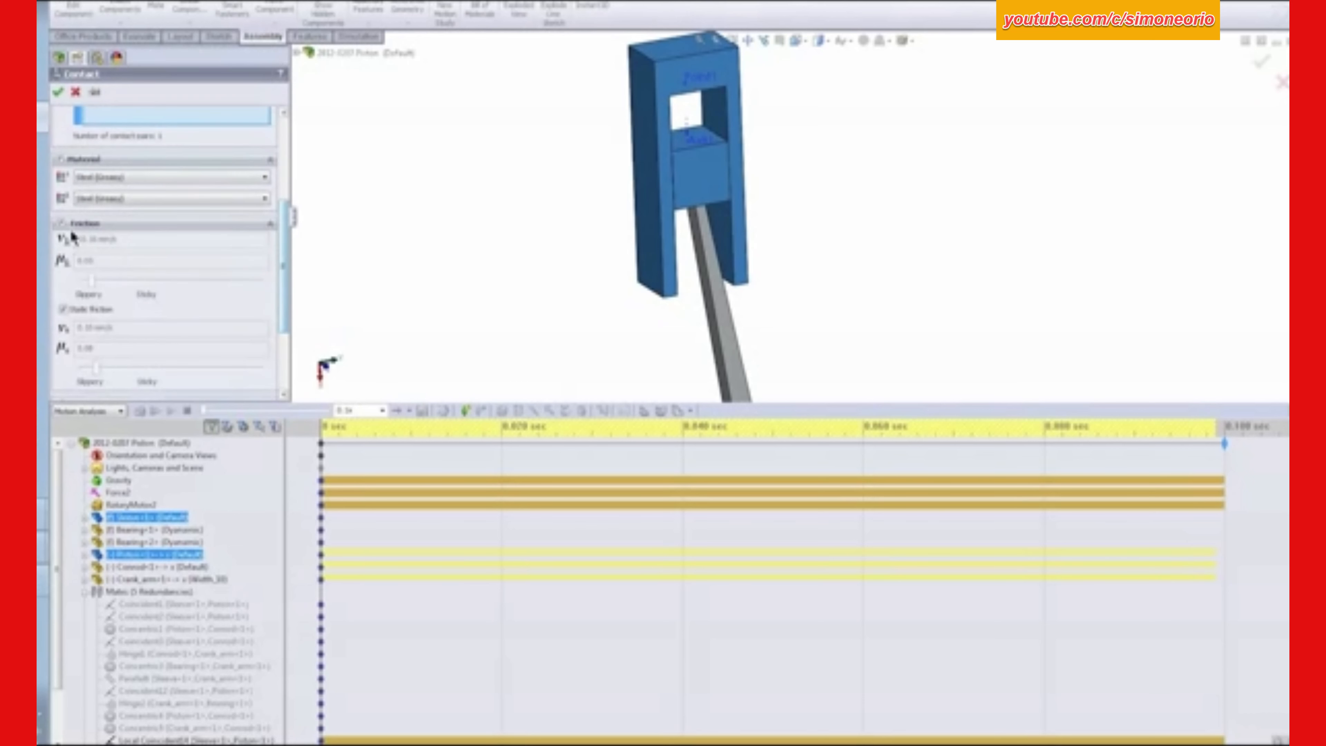
left_click(61, 224)
left_click_drag(284, 281, 163, 183)
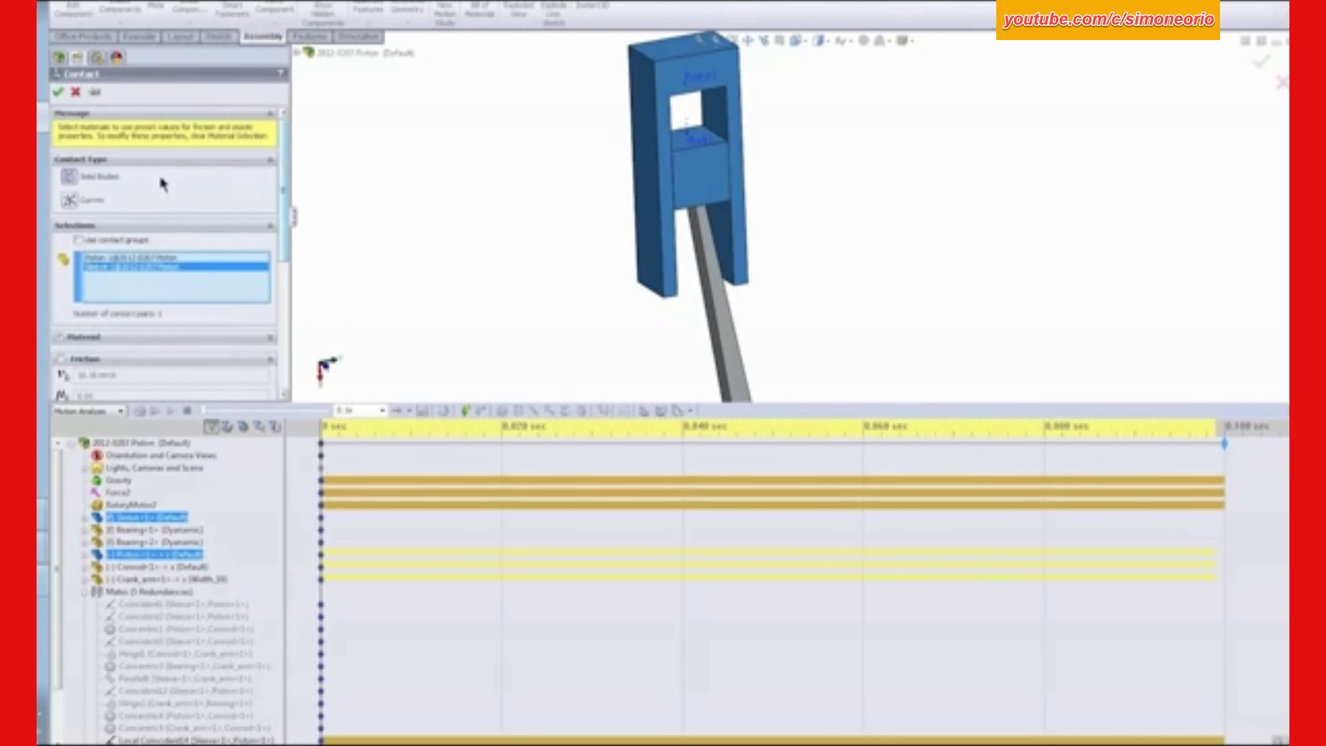
left_click(60, 94)
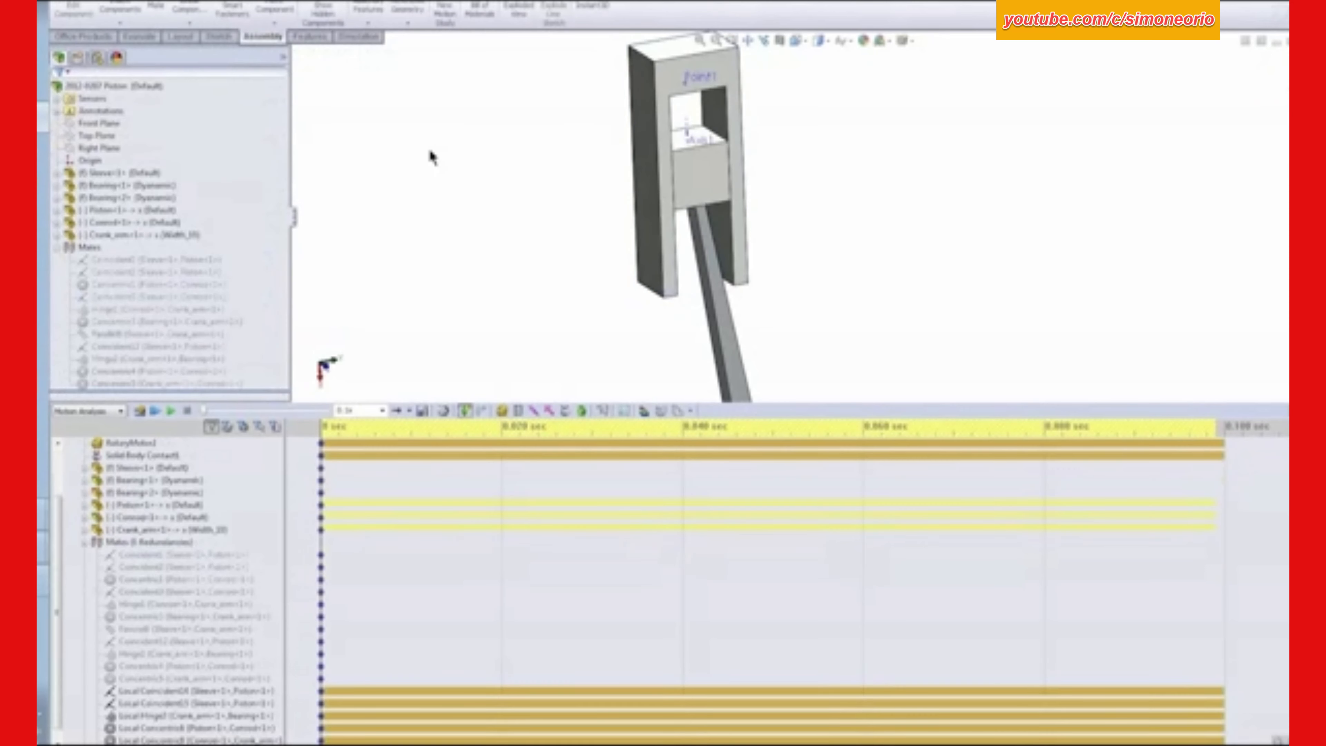
left_click(122, 455)
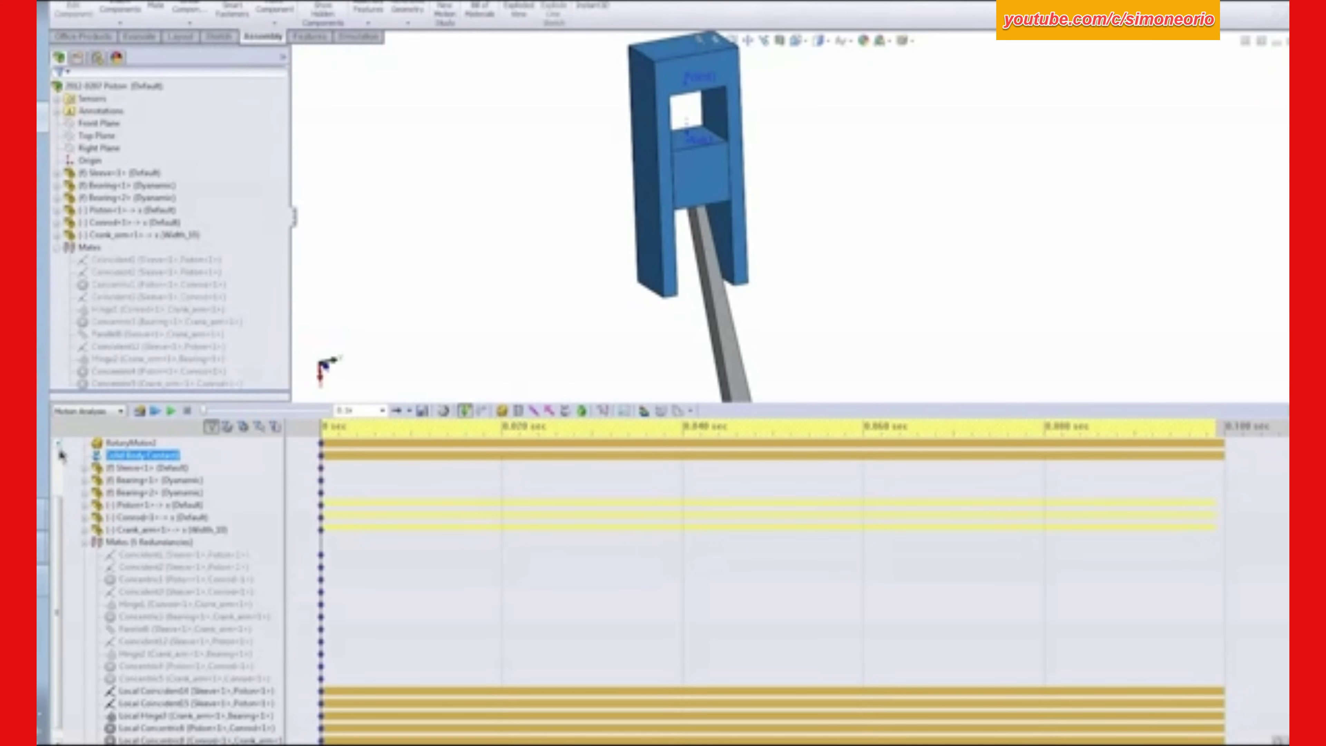
left_click(491, 205)
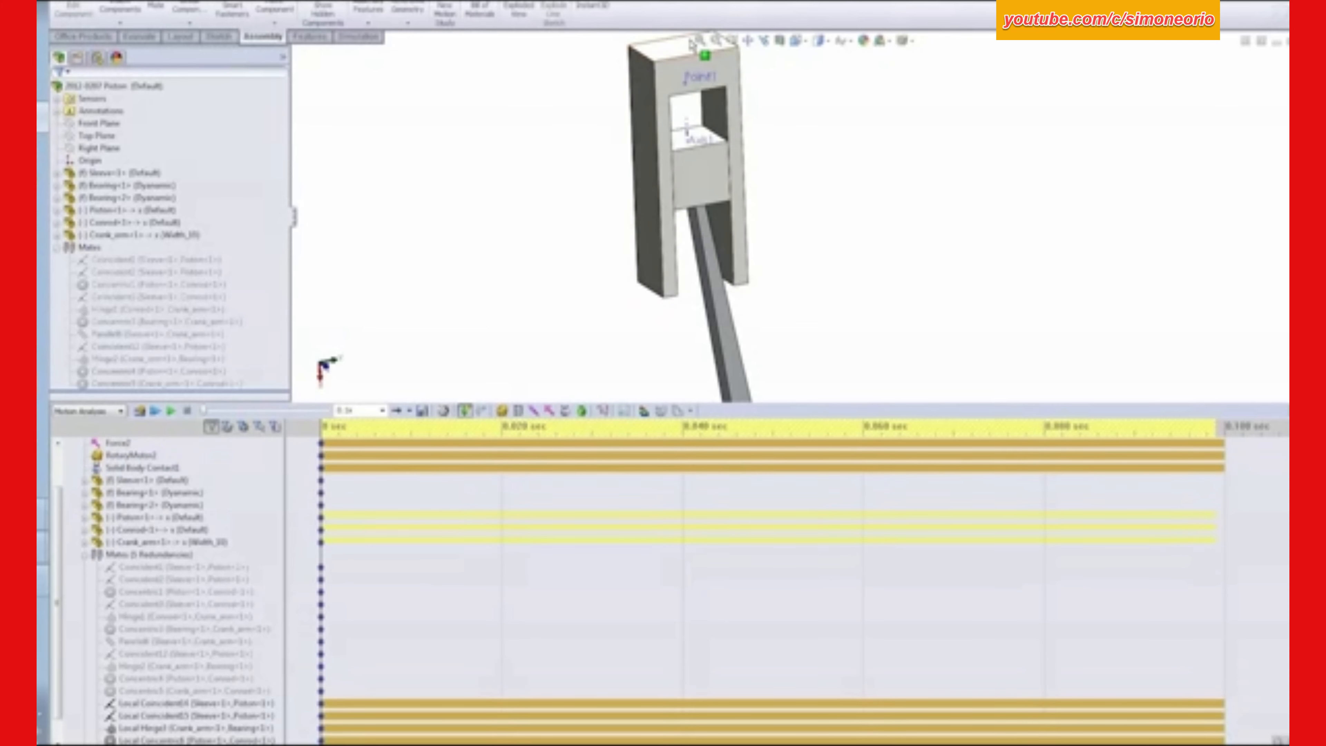
key("f")
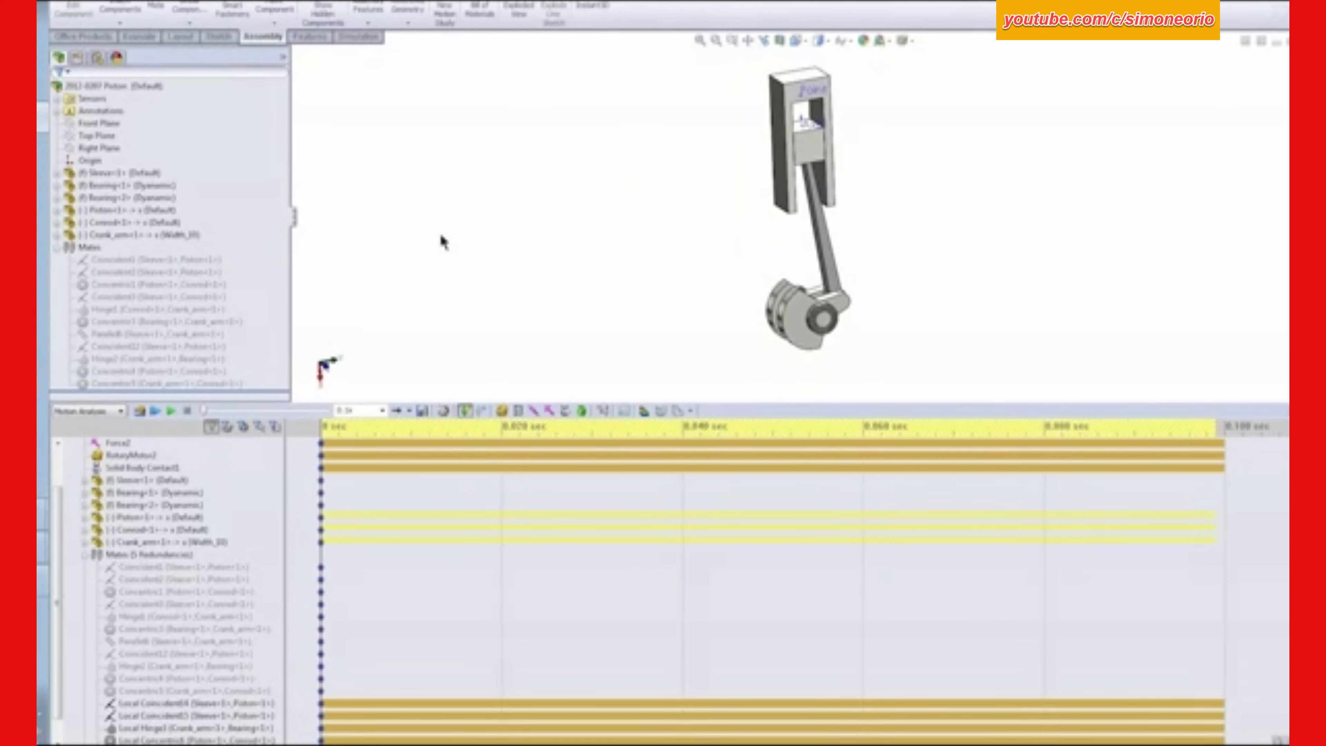
- Suppress the piston–sleeve solid body contact in the motion study and recalculate the motion
scroll(58, 459, "up", 2)
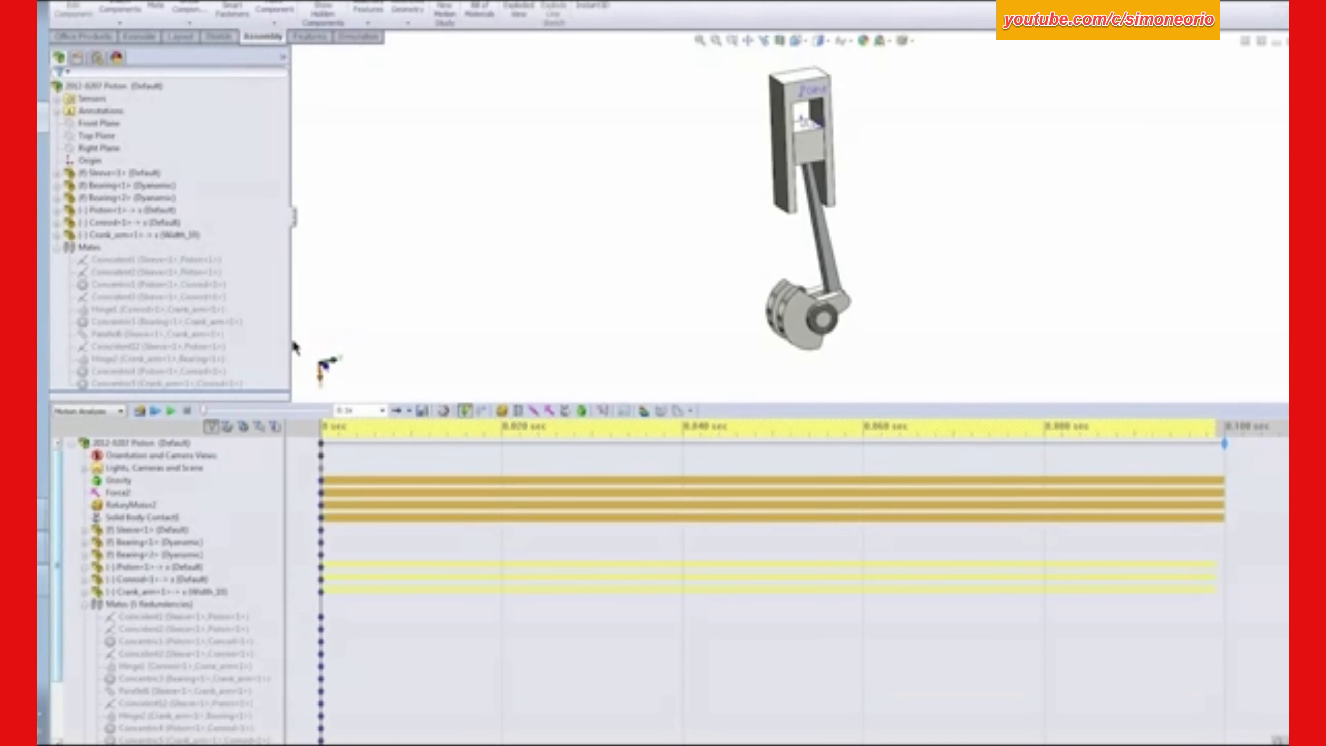
left_click(117, 483)
left_click(121, 493, "ctrl")
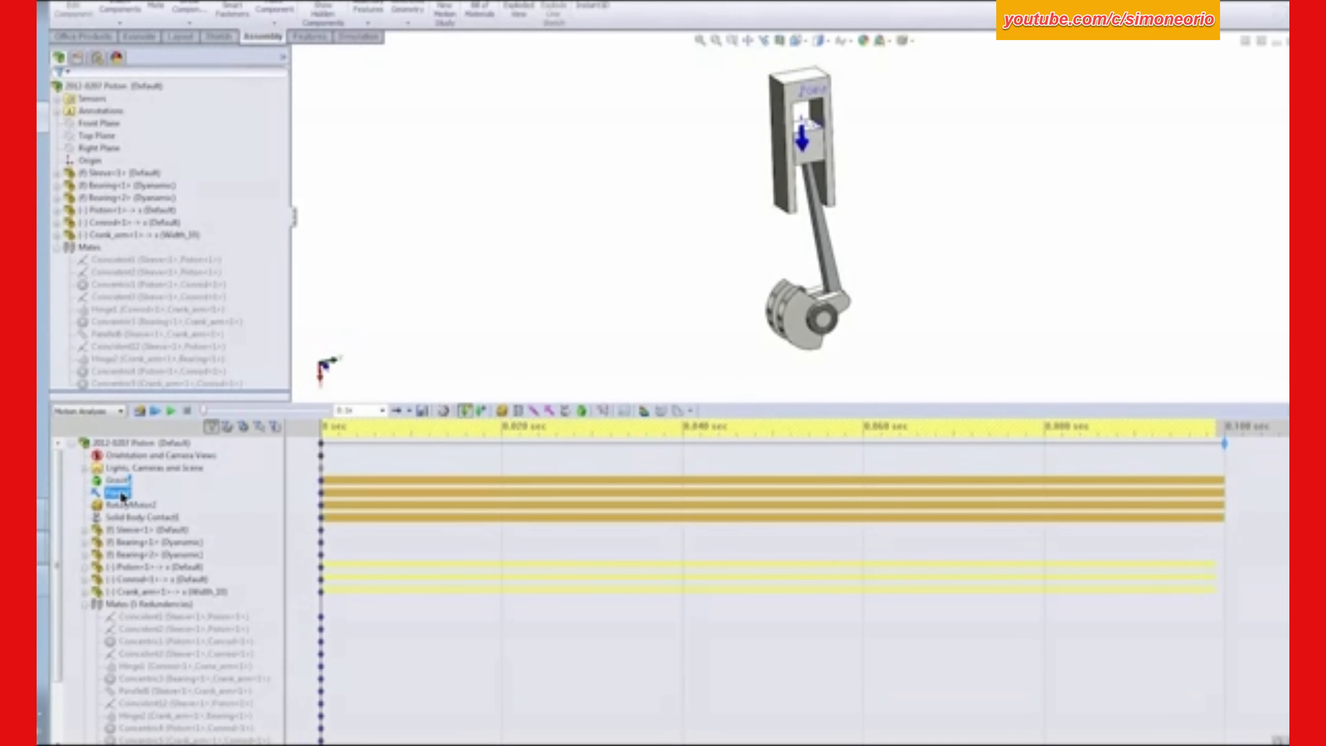
left_click(135, 504)
left_click(583, 213)
left_click(155, 517)
right_click(154, 519)
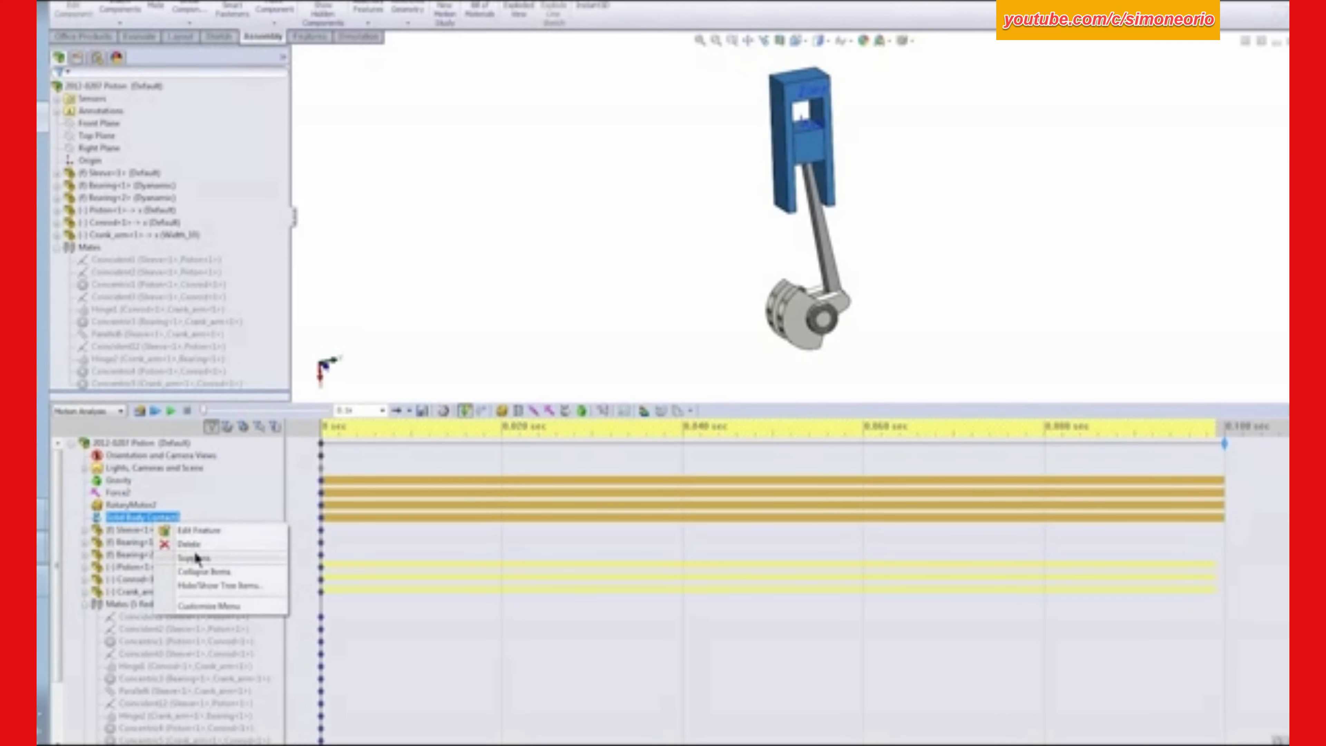
left_click(195, 558)
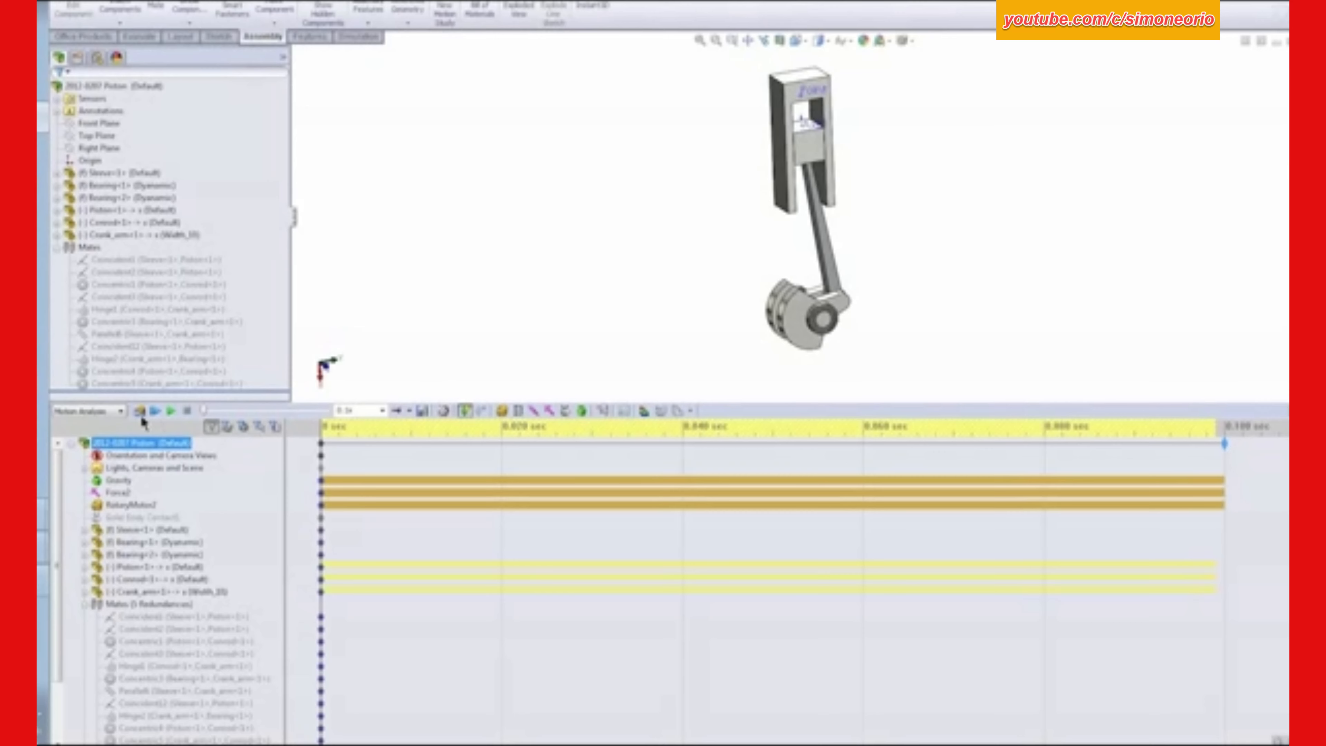
left_click(140, 412)
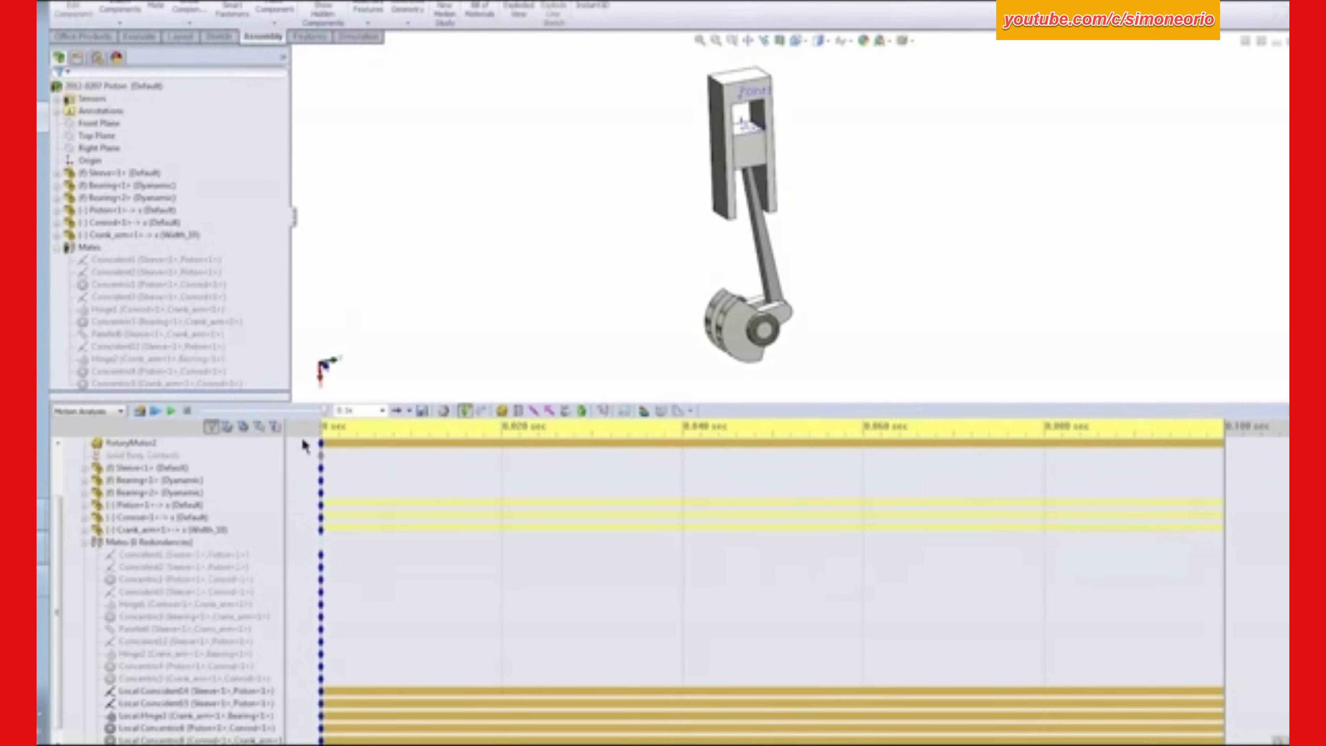
- Start a new results plot of Forces, Reaction Force, Y Component
left_click(85, 543)
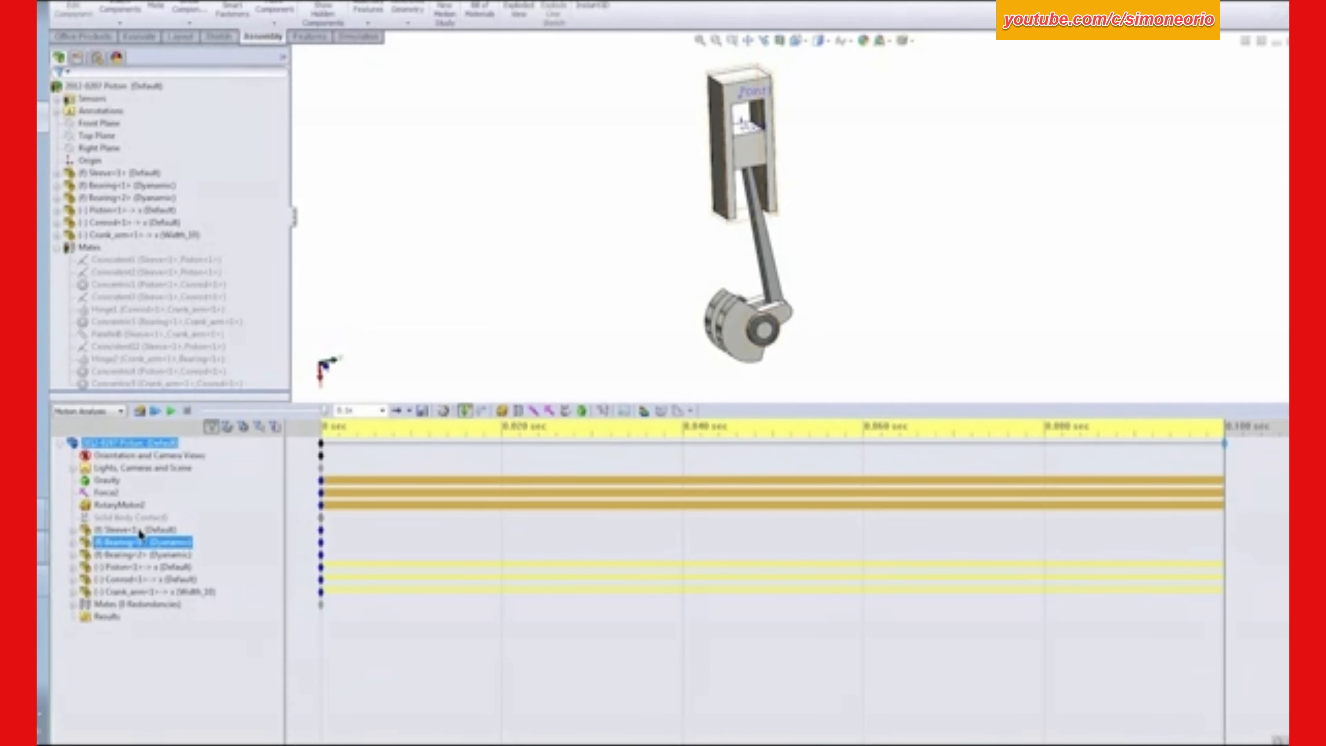
middle_click_drag(832, 315, 760, 326)
left_click(857, 357)
left_click(633, 424)
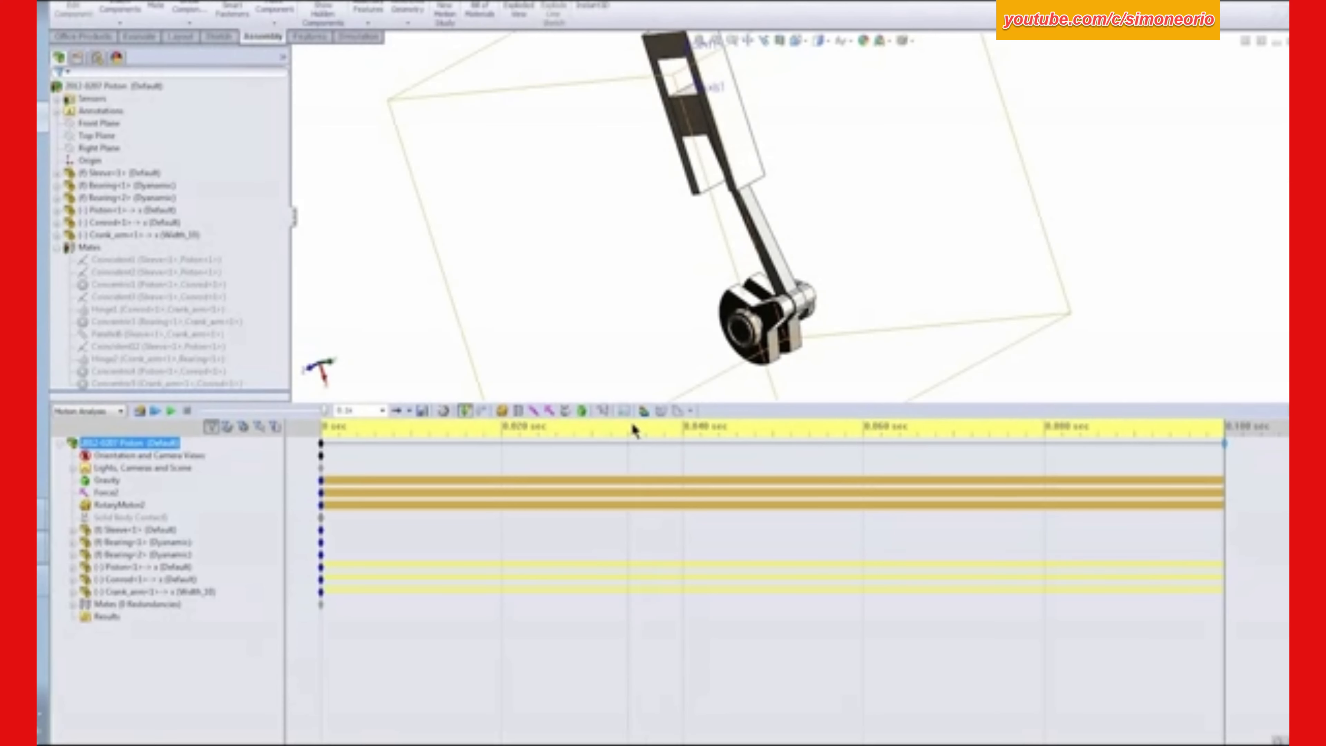
left_click(604, 410)
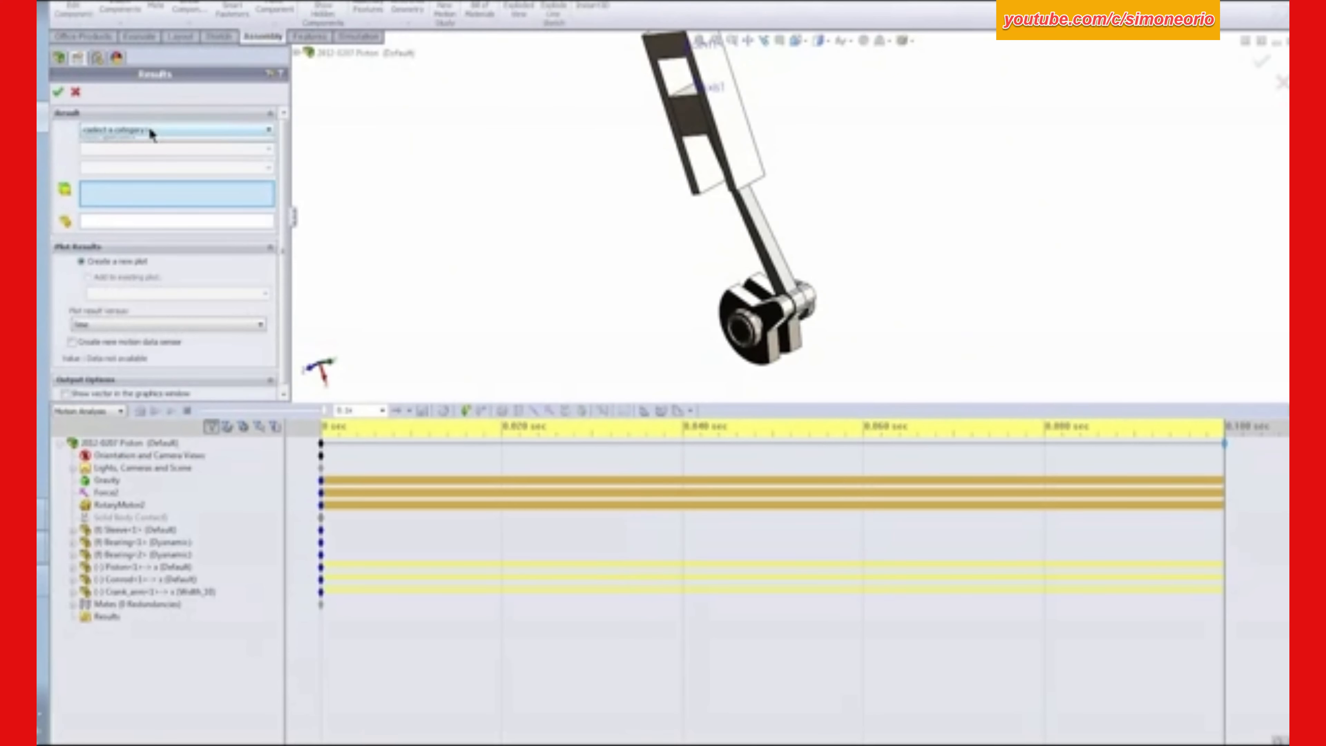
left_click(151, 133)
left_click(104, 160)
left_click(106, 151)
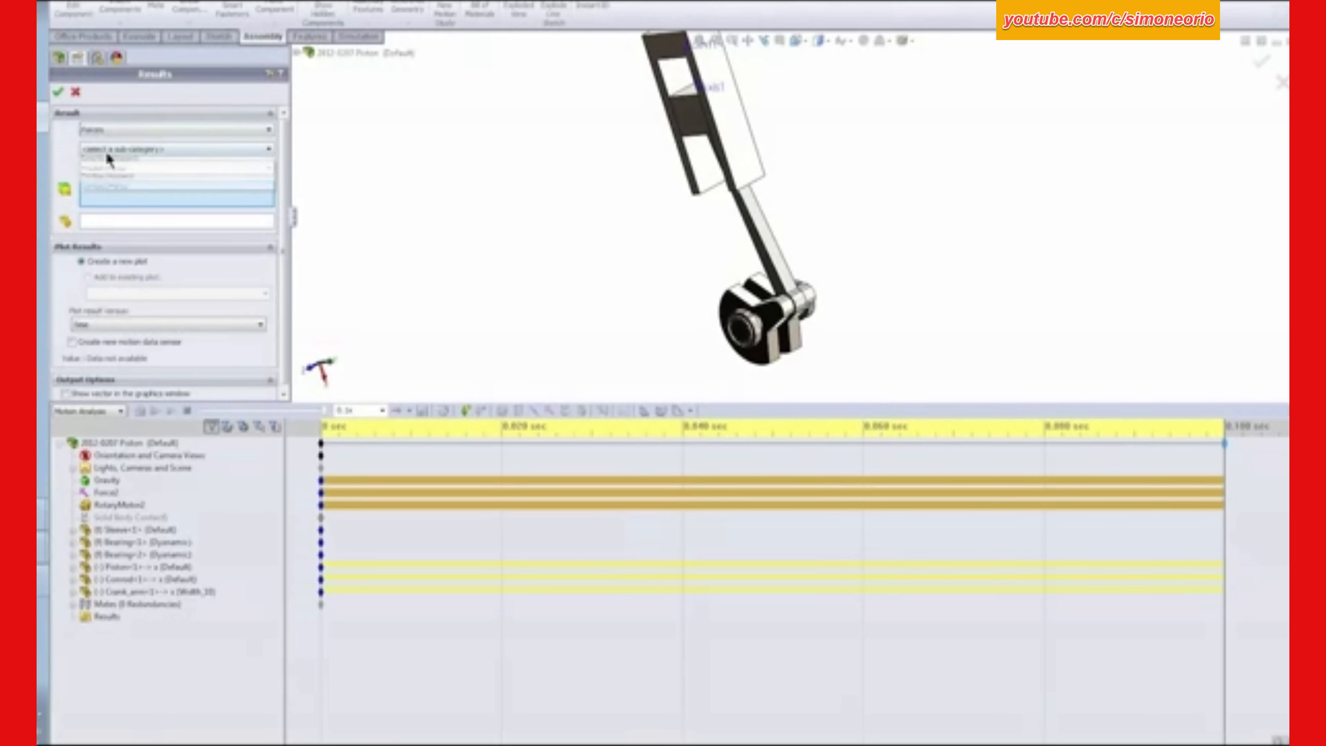
left_click(128, 195)
left_click(114, 170)
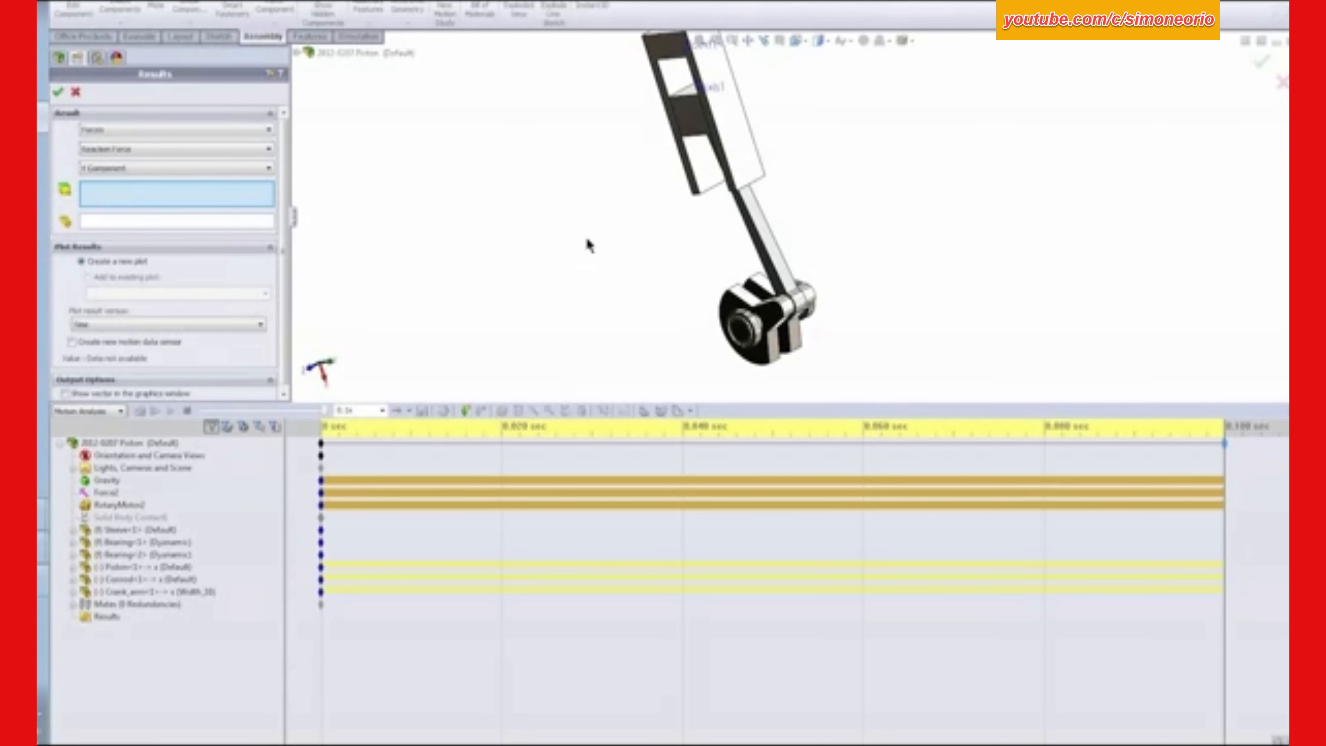
- Create the Y-component plot for the local hinge mate between crank arm and bearing, and move its window beside the model
middle_click_drag(587, 238, 637, 184)
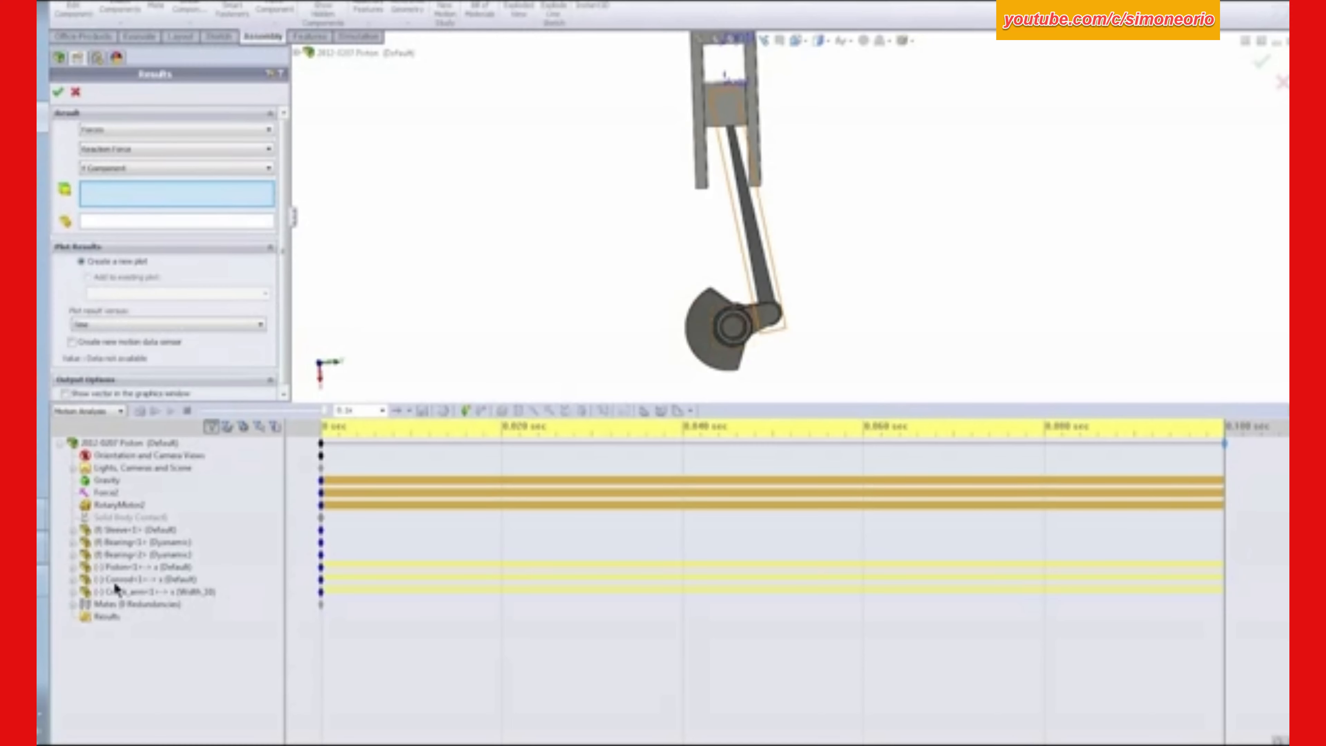
left_click(73, 604)
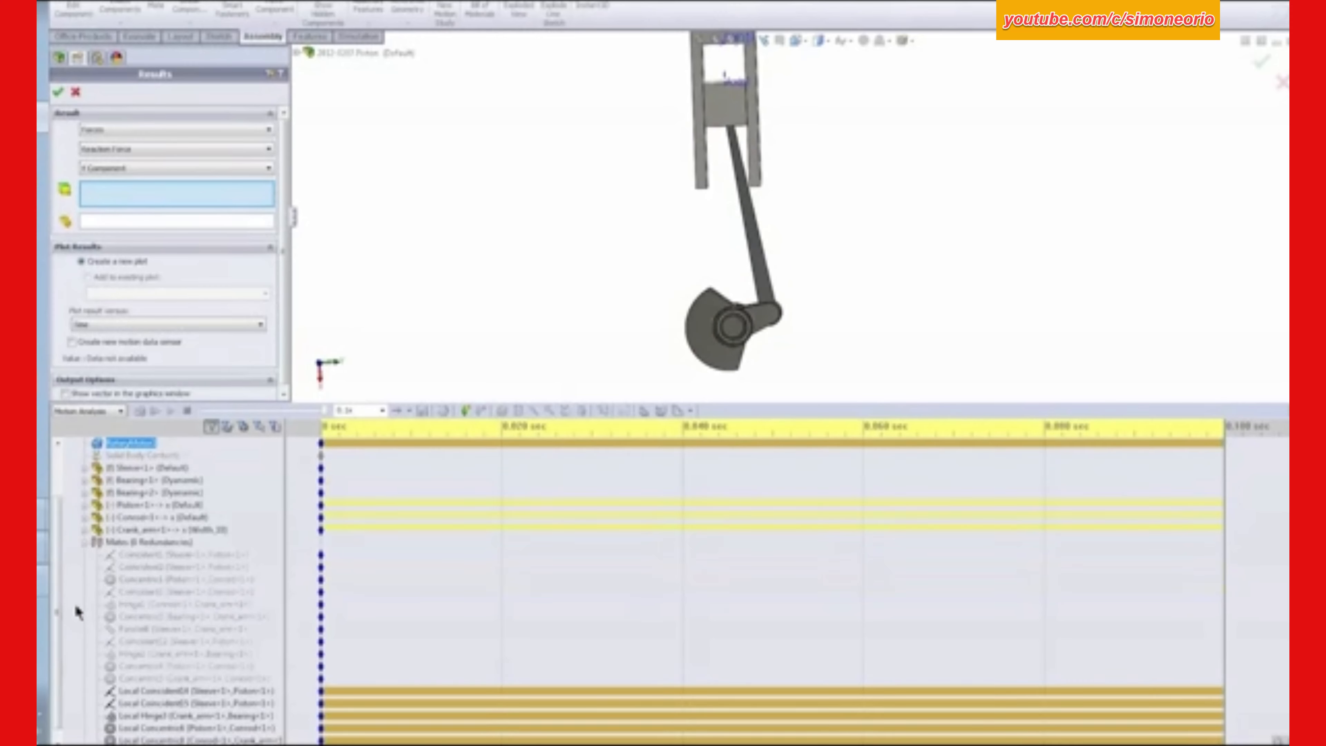
left_click(159, 715)
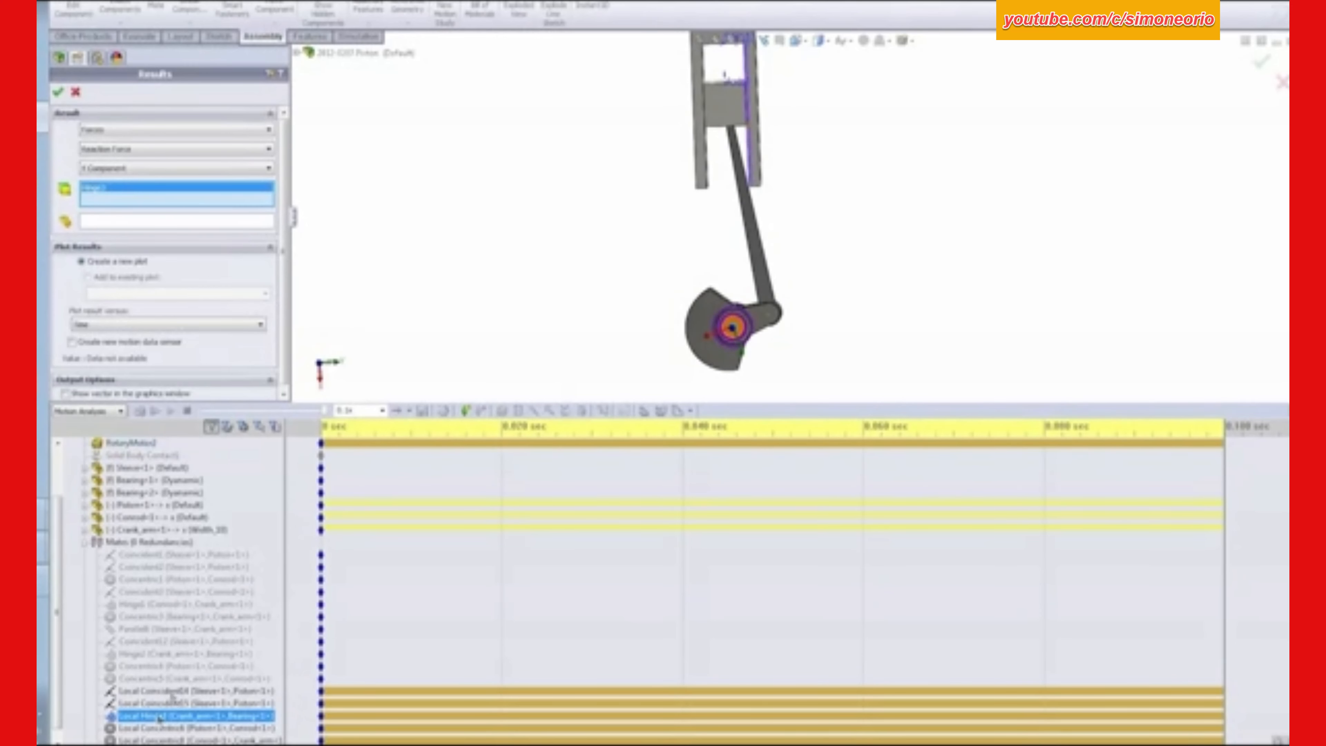
left_click(58, 92)
left_click_drag(684, 243, 837, 243)
left_click_drag(936, 228, 905, 75)
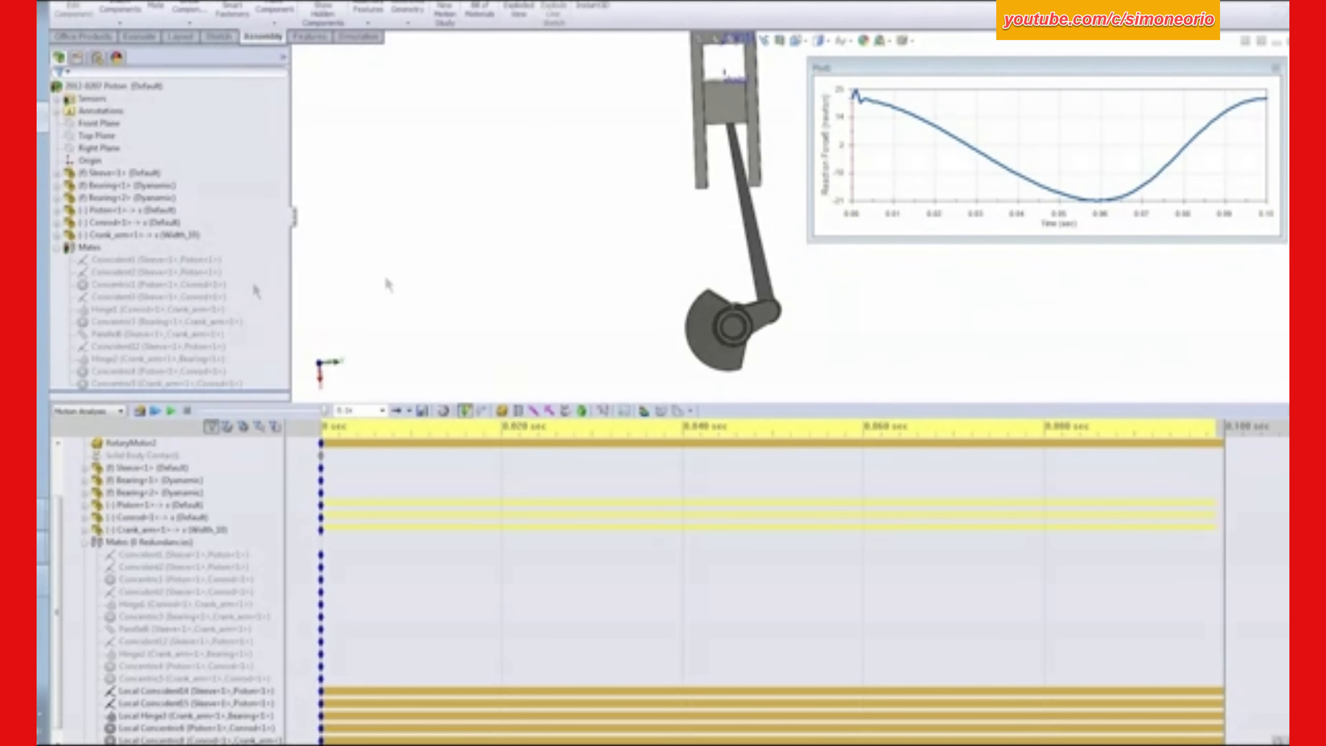
- Plot the reaction force magnitude of the local crank arm–bearing hinge, and place the narrowed plot window below the Y-component plot
left_click(605, 411)
left_click(118, 131)
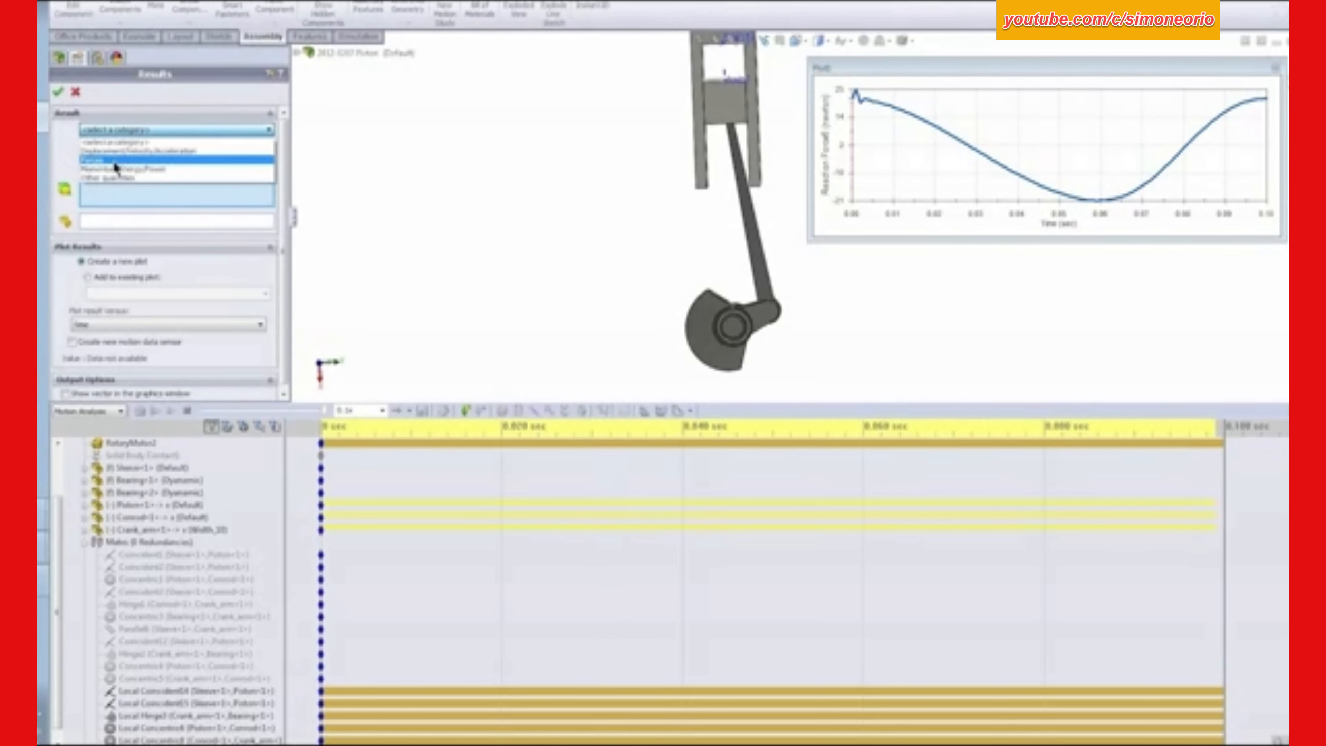
left_click(115, 162)
left_click(120, 149)
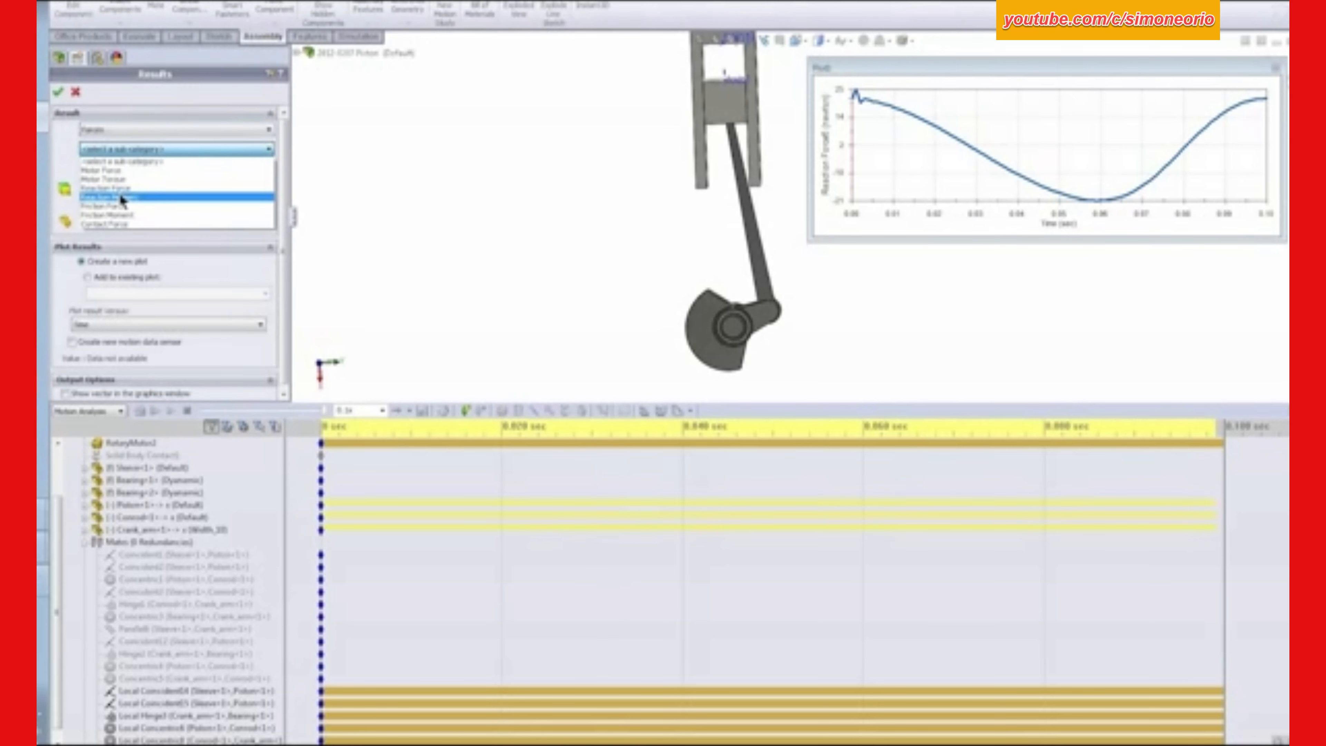
left_click(120, 188)
left_click(118, 168)
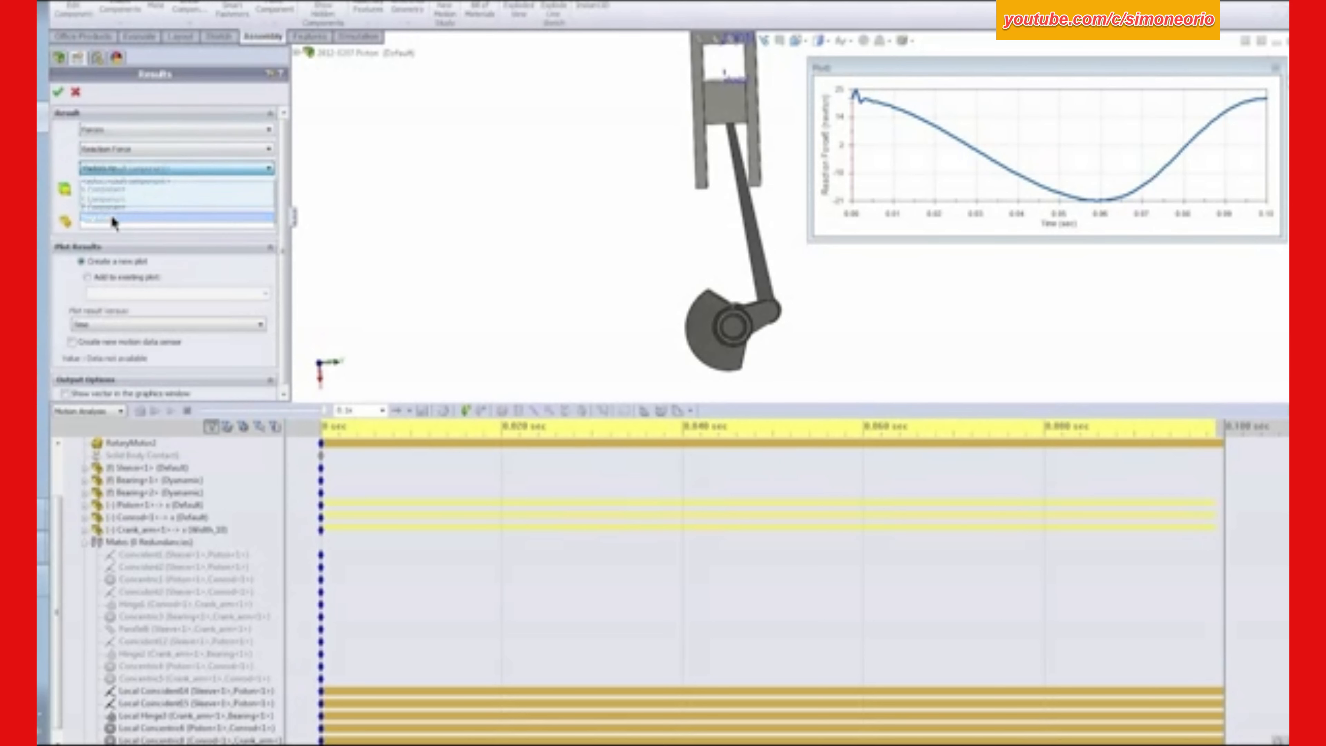
left_click(111, 219)
left_click(134, 504)
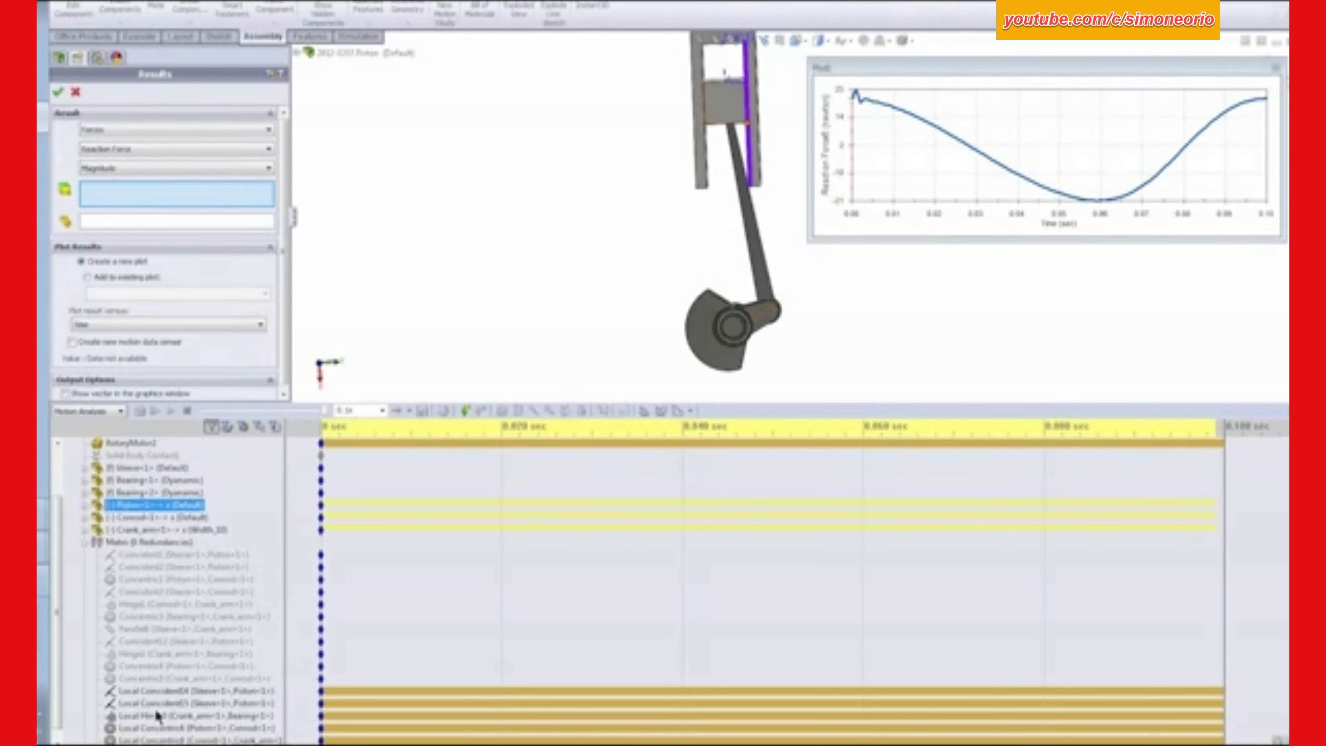
left_click(158, 715)
left_click(58, 92)
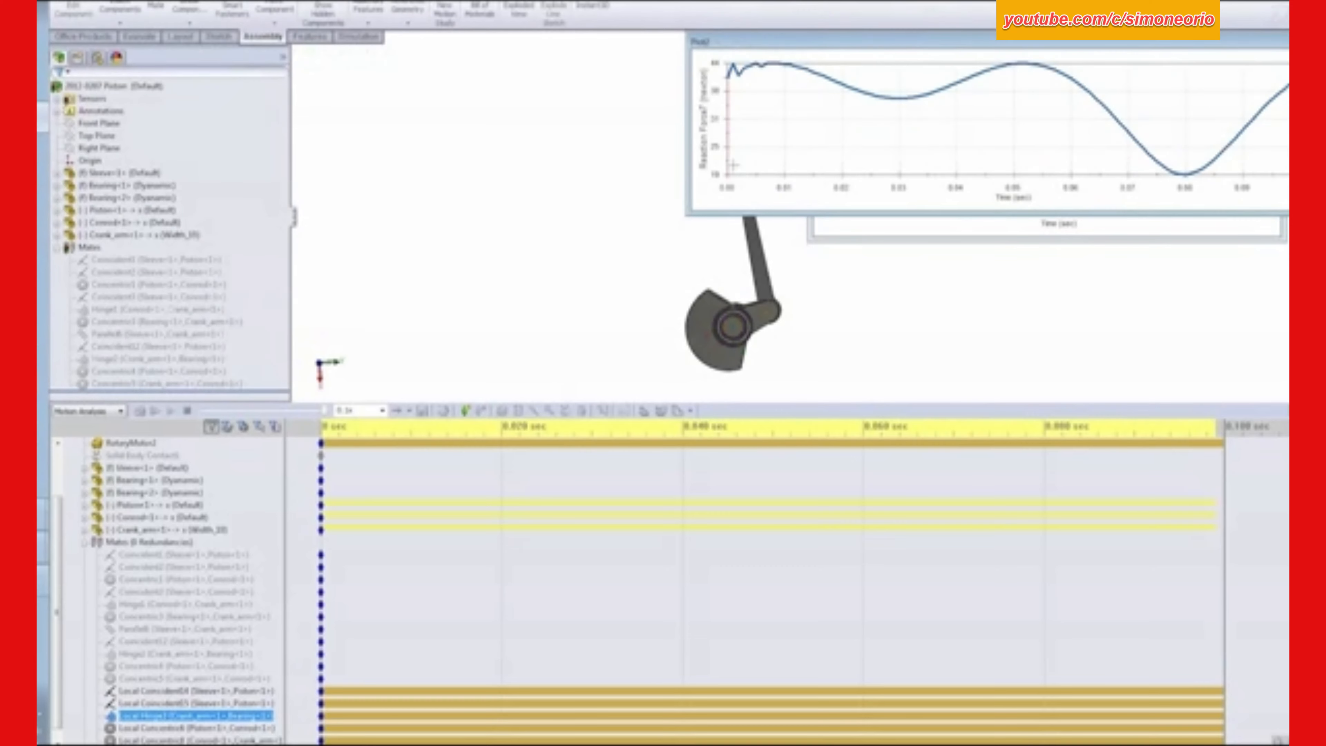
left_click_drag(911, 44, 882, 440)
left_click_drag(657, 458, 896, 459)
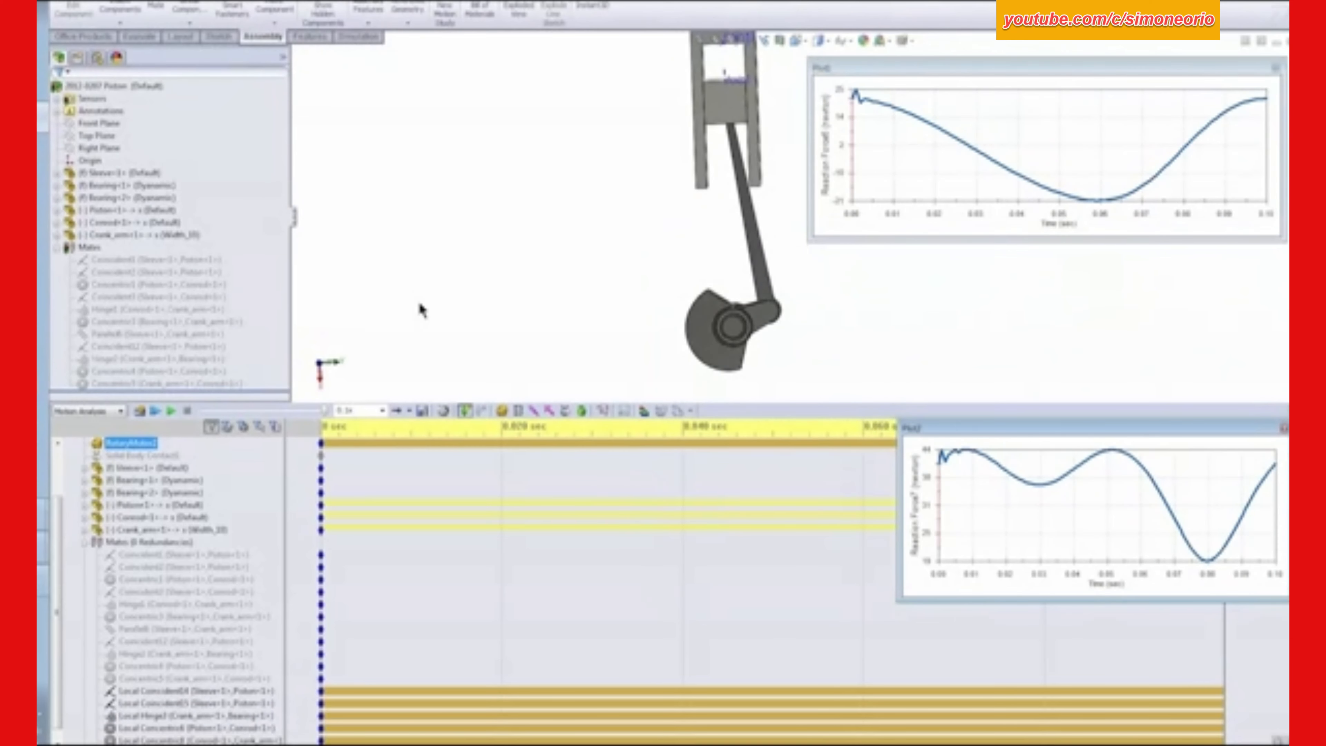
- Create a results plot of the reaction force's X Component for the local crank arm–bearing hinge mate
left_click(602, 411)
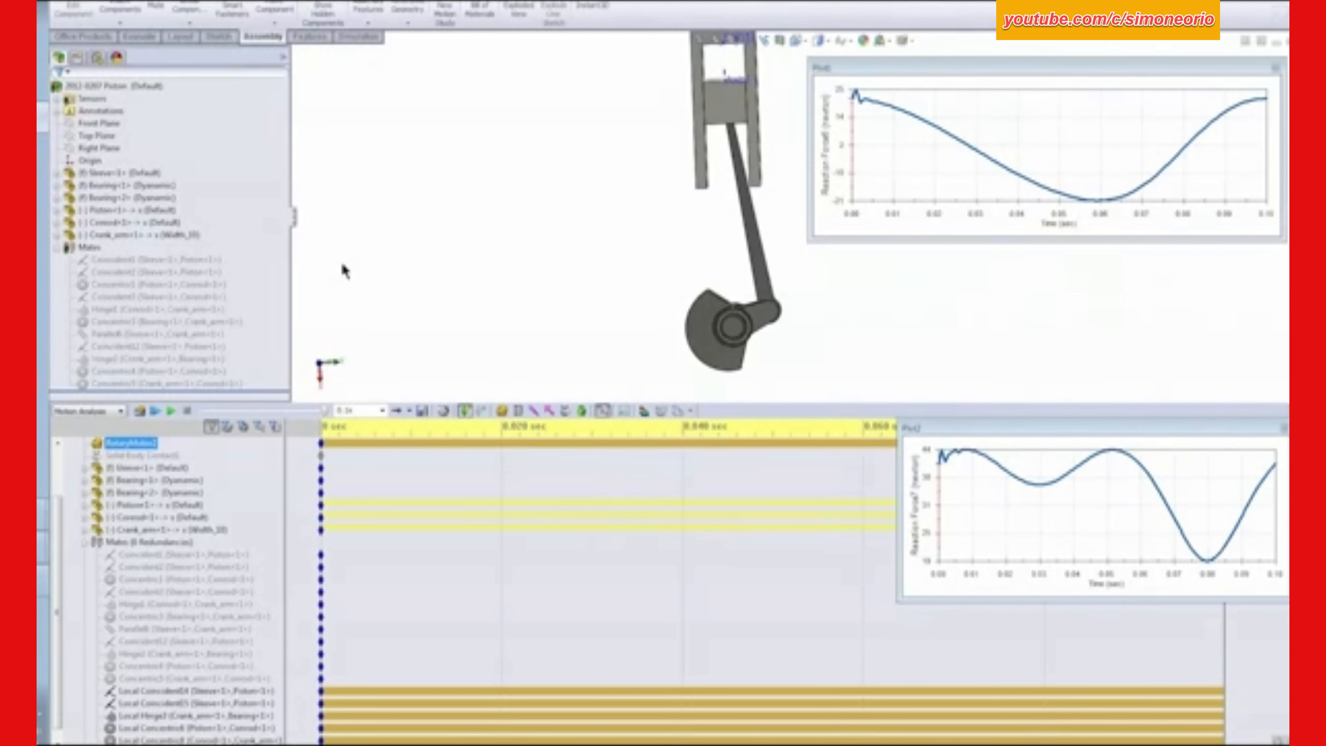
left_click(119, 127)
left_click(119, 166)
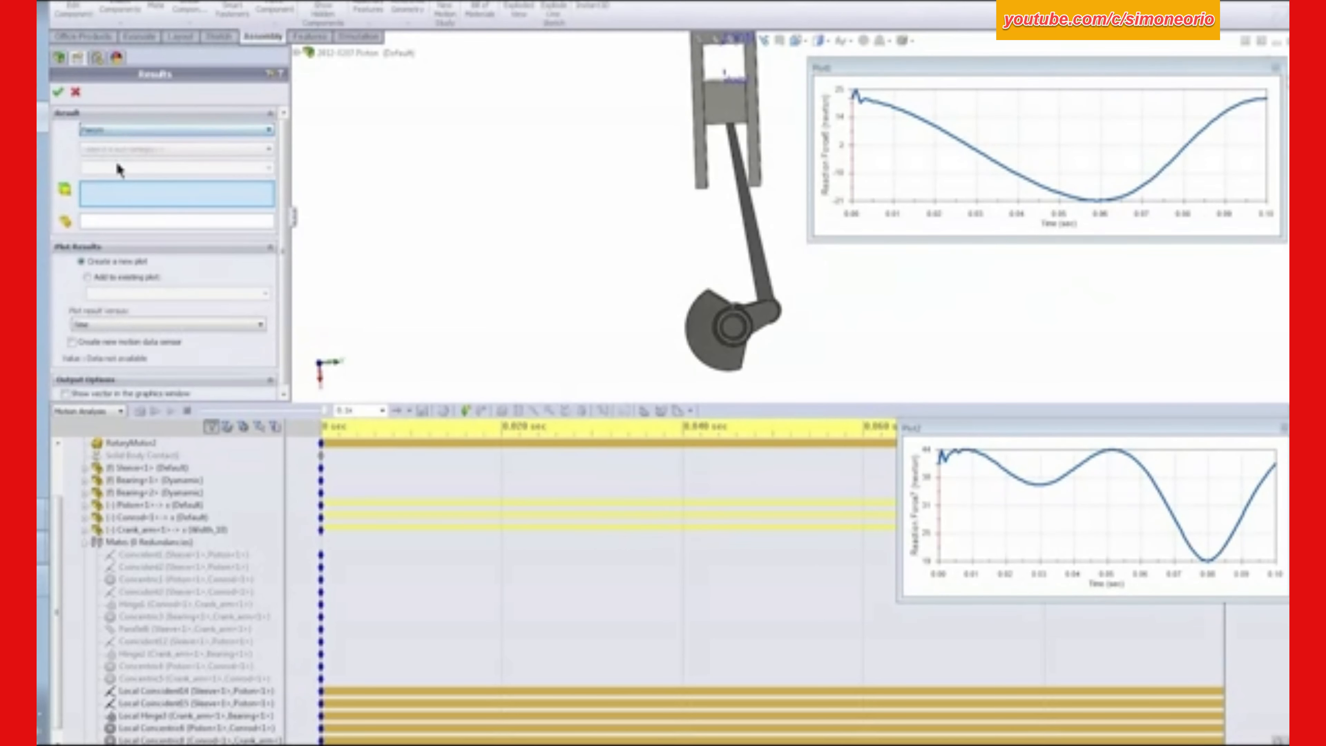
left_click(109, 148)
left_click(112, 189)
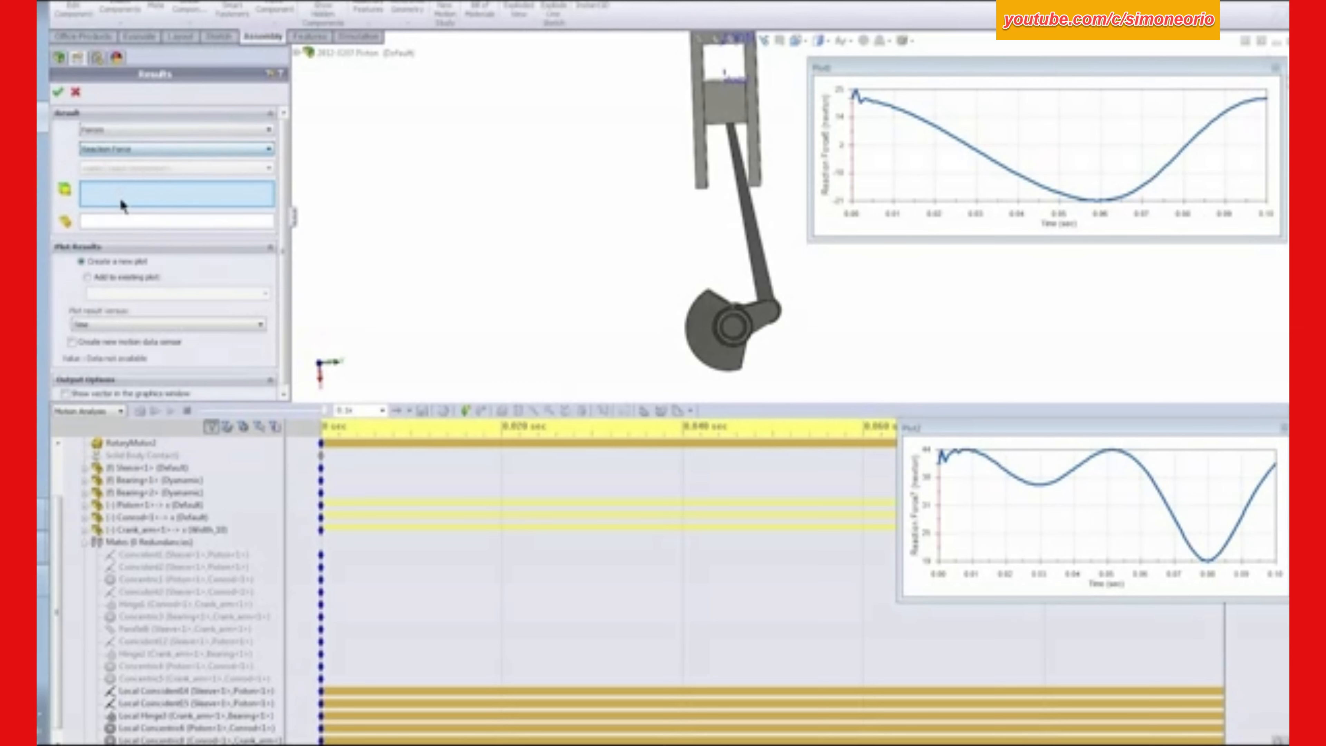
left_click(98, 167)
left_click(105, 189)
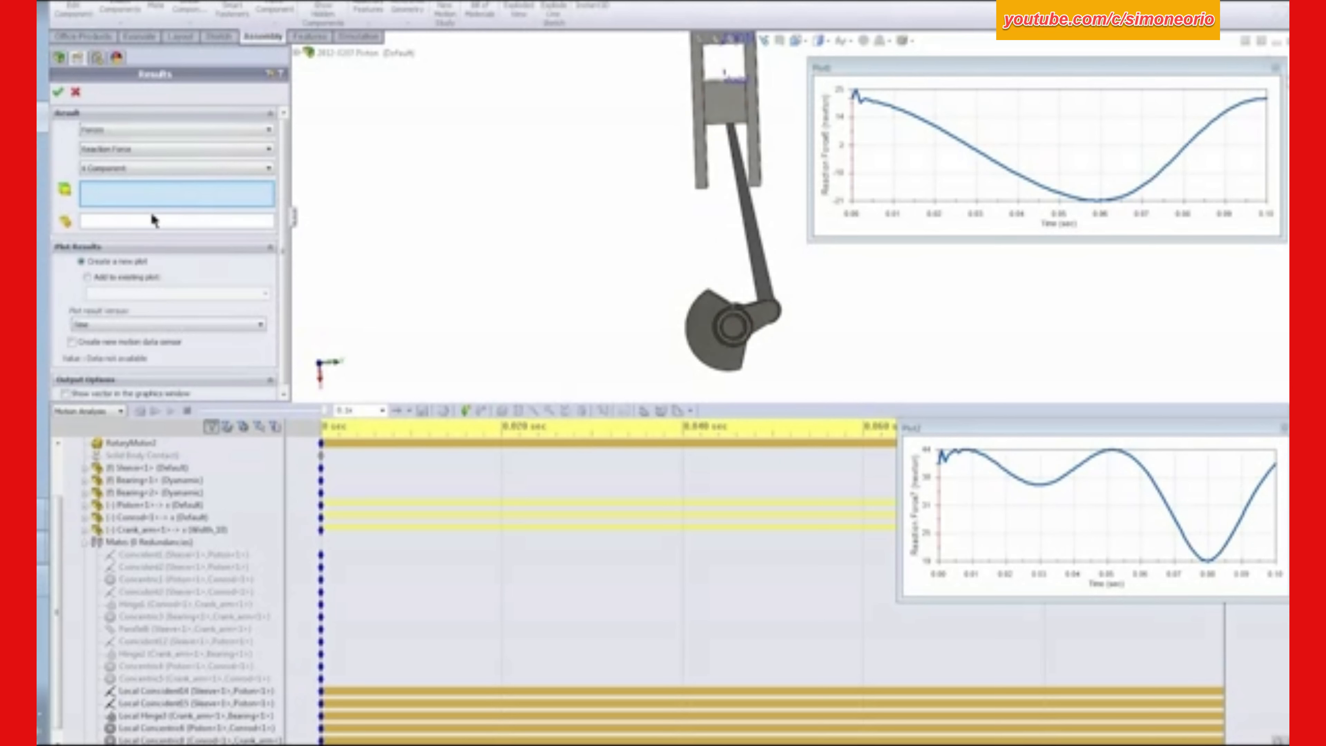
left_click(156, 715)
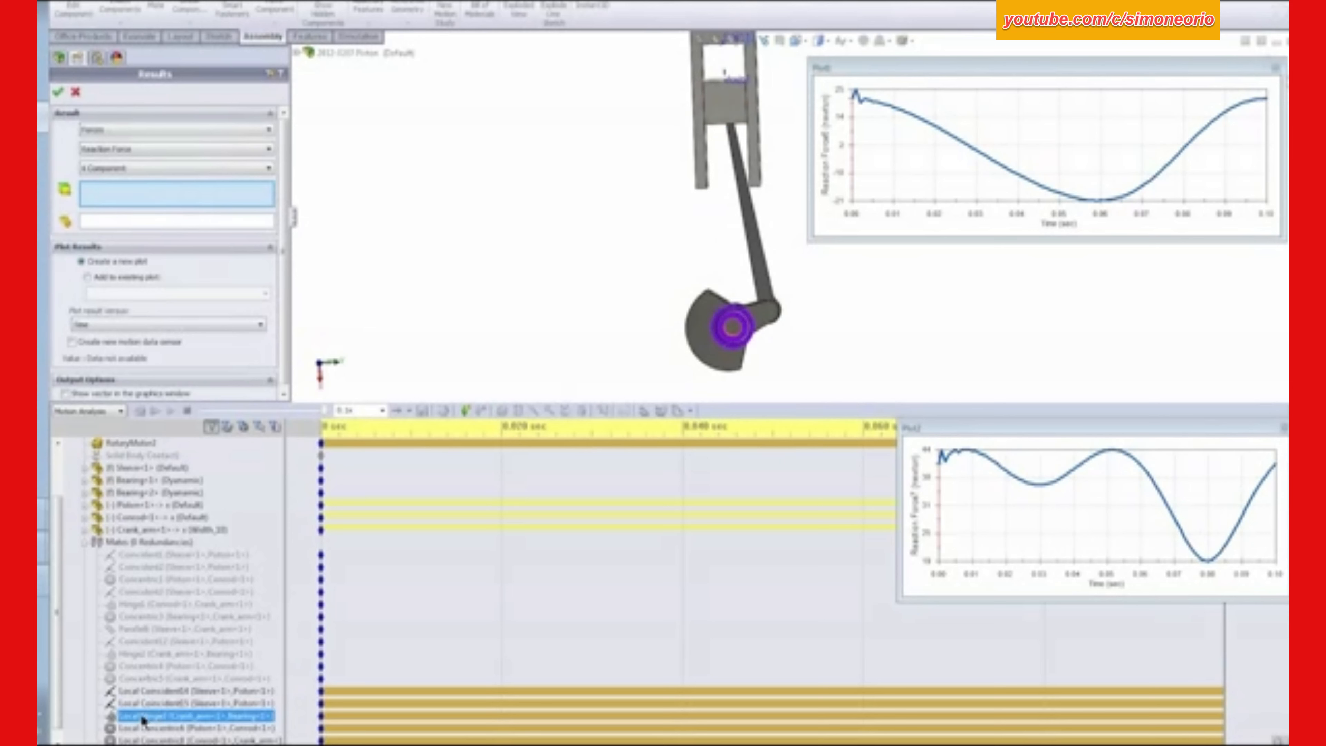
left_click(60, 94)
- Stack the X-component and magnitude plot windows beneath the Y-component plot and match their widths to it
left_click_drag(565, 231, 1170, 258)
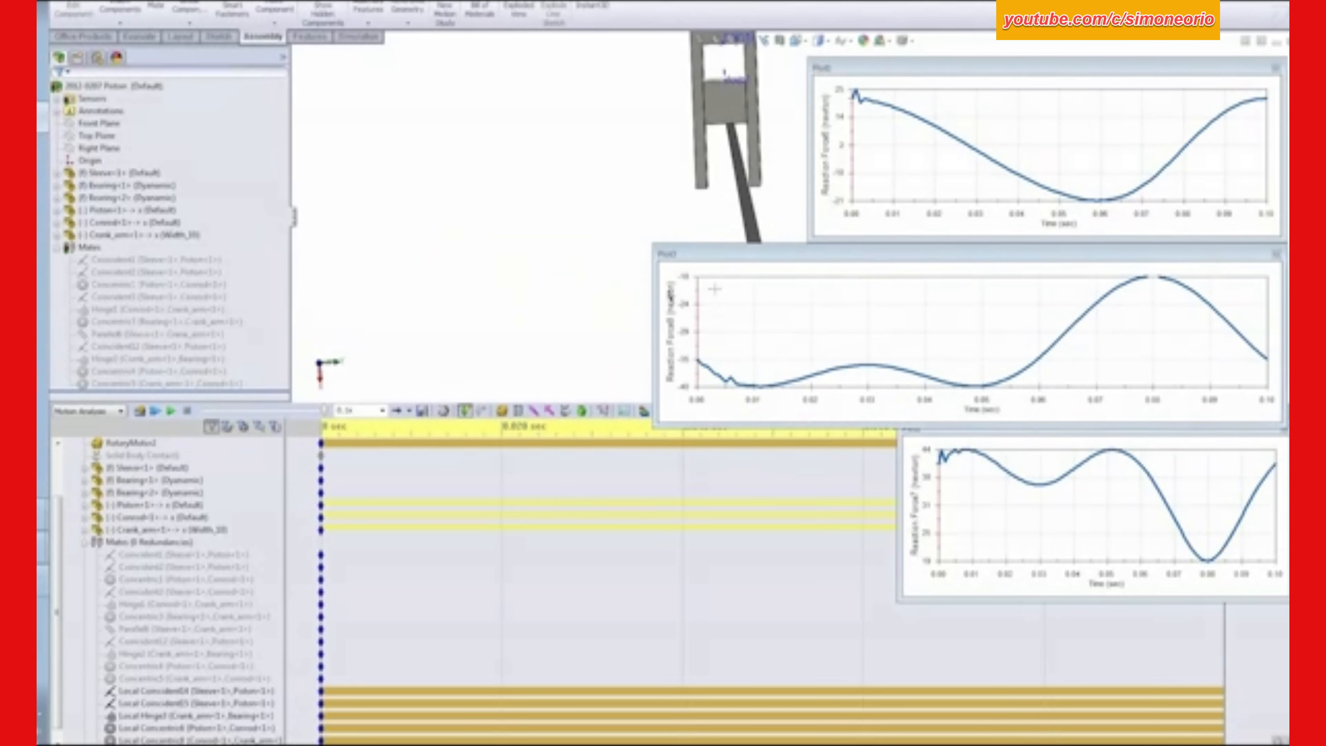
left_click_drag(652, 284, 811, 285)
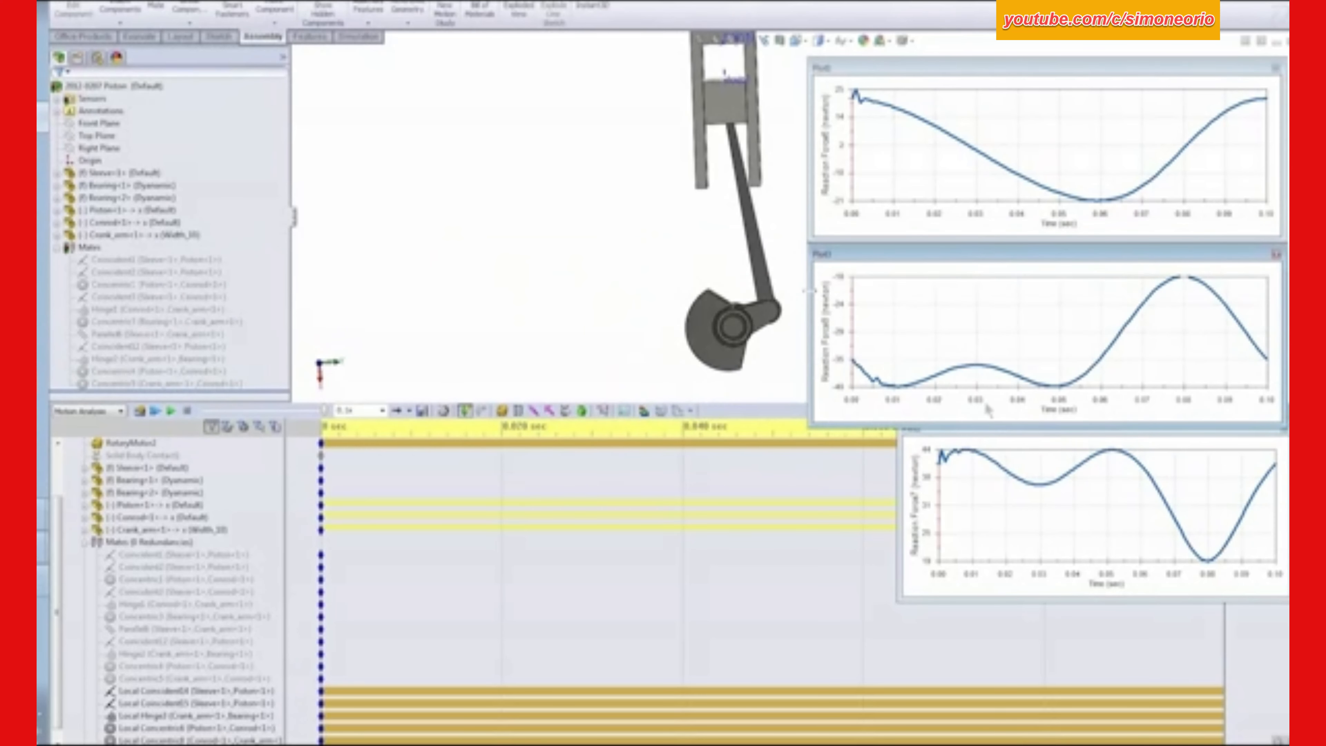
left_click(1041, 449)
left_click_drag(1068, 433, 1060, 445)
left_click_drag(901, 476, 816, 476)
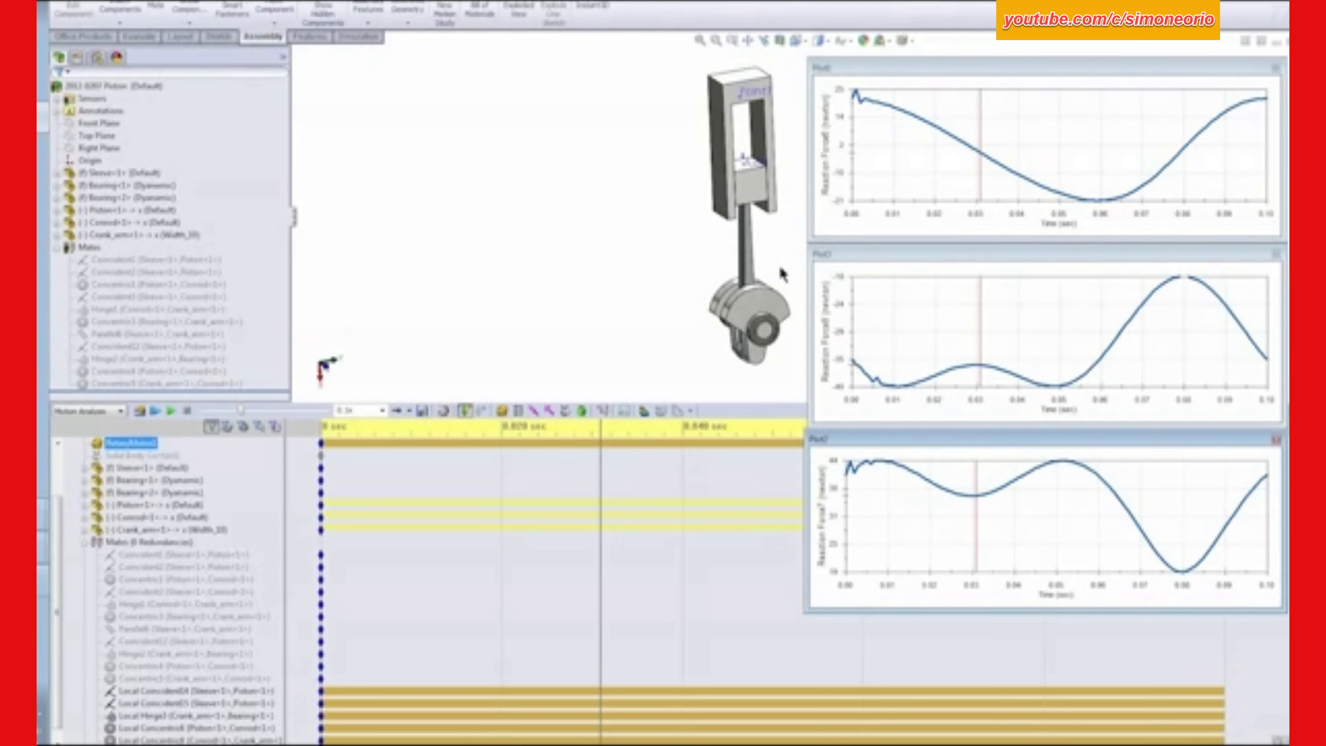
- Expand the motion study results and rename the Y-component reaction force plot as Y-Force
left_click_drag(56, 539, 79, 642)
left_click(83, 530)
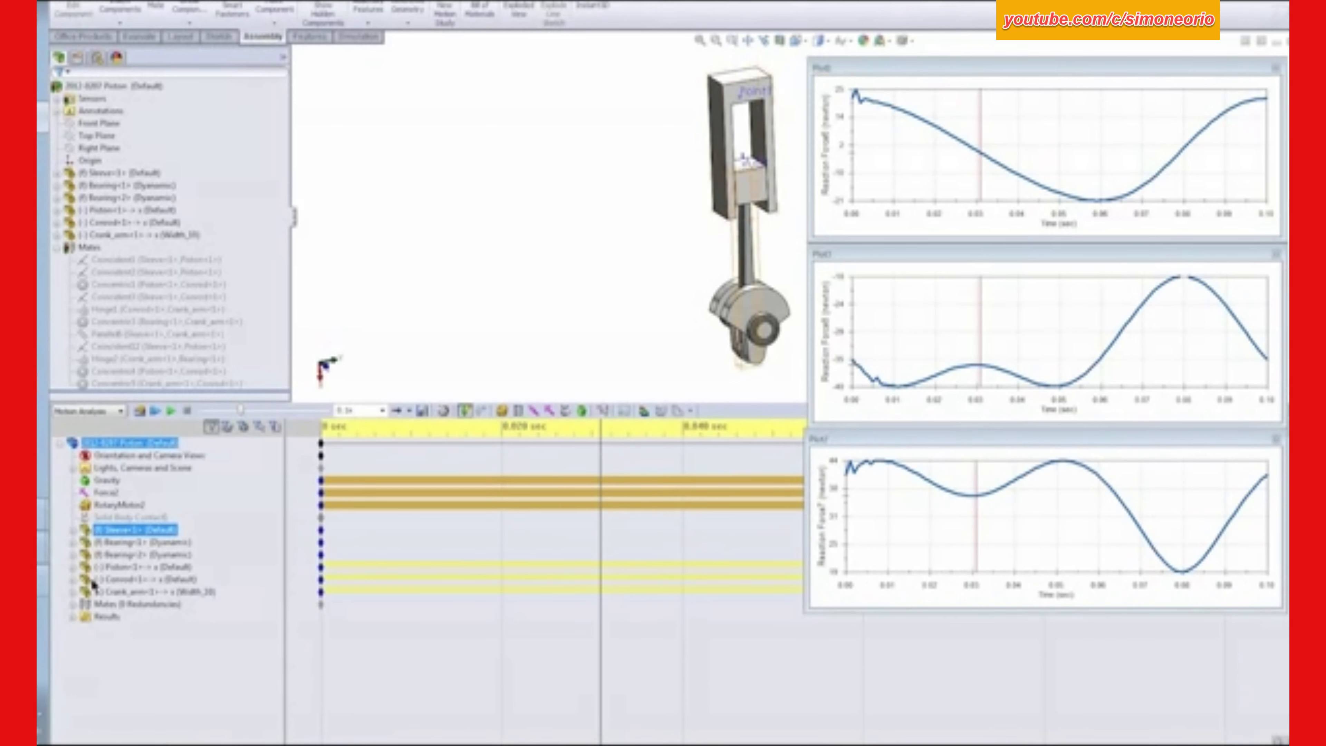
left_click(72, 616)
left_click(131, 628)
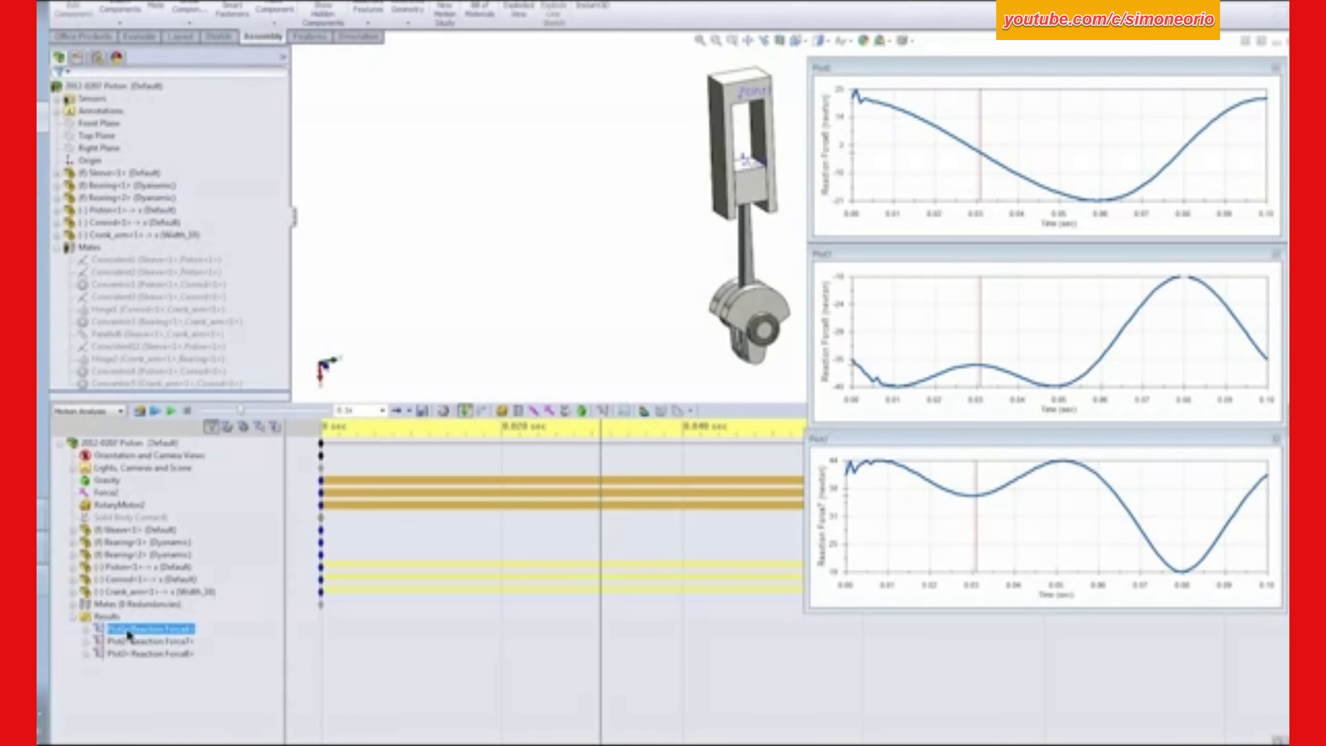
left_click(125, 630)
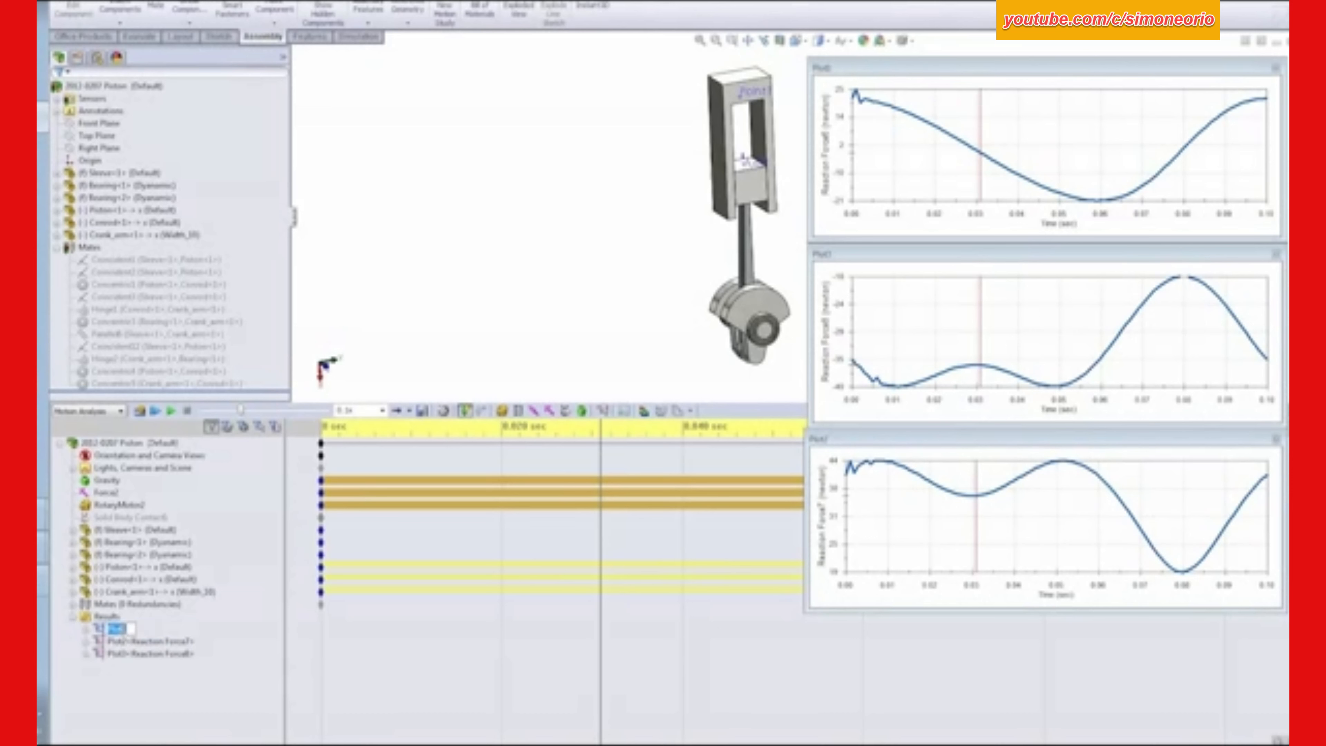
type("Force")
left_click(375, 226)
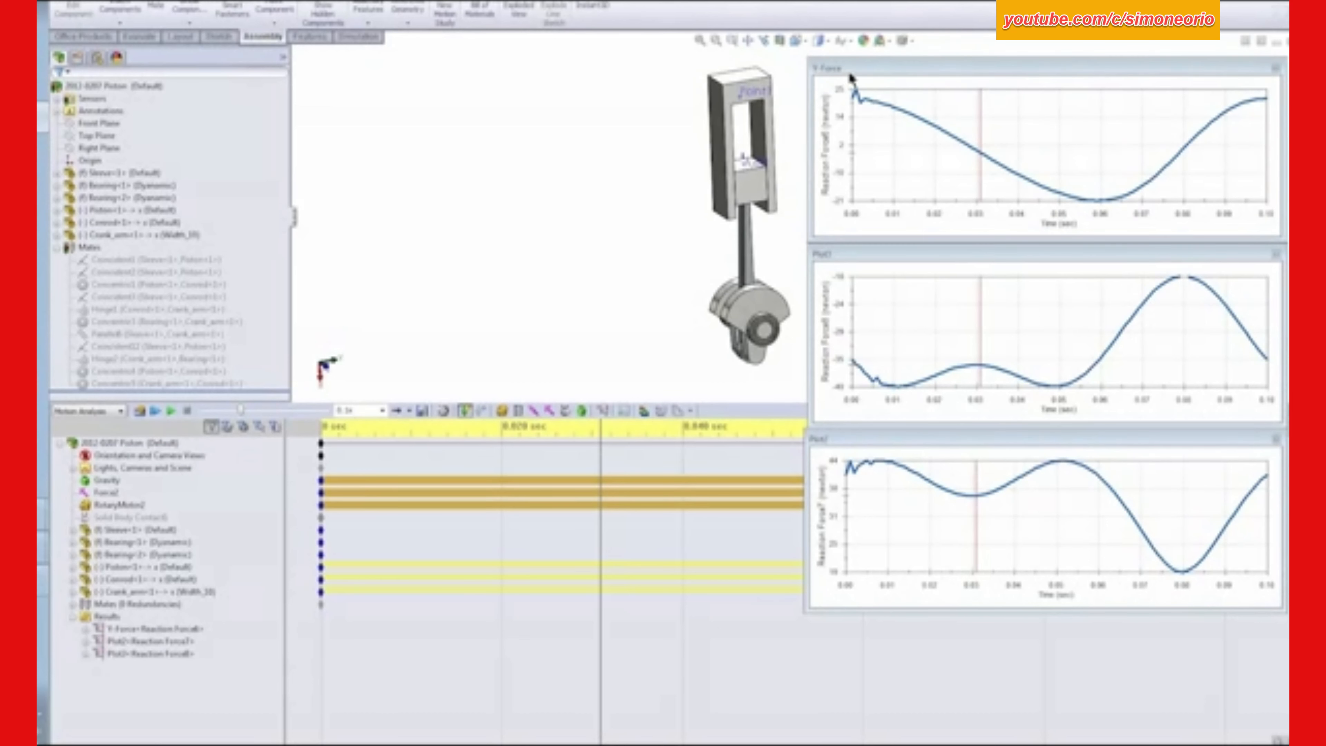
- Rename the second reaction force plot in the results as Magnitude
left_click(125, 641)
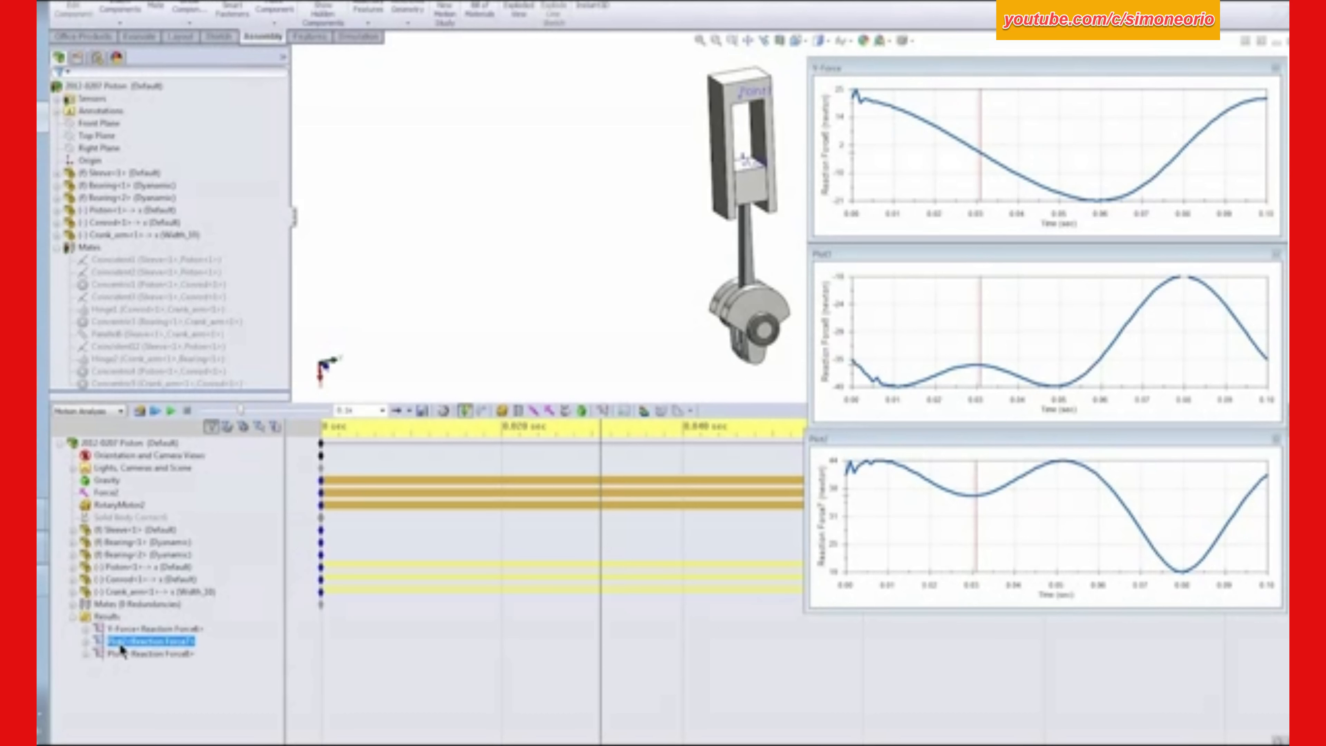
left_click(120, 645)
type("Magnitu")
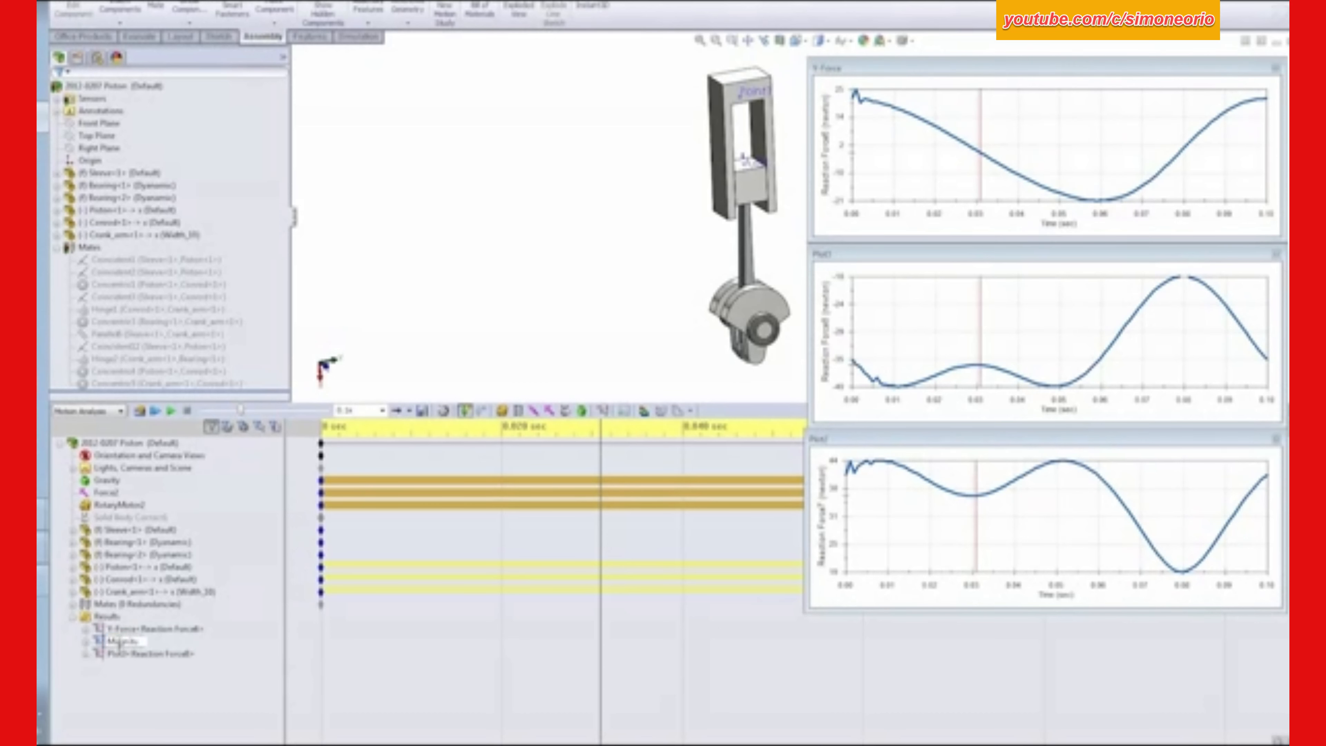
type("de")
key("Return")
- Rename the third reaction force plot in the results as X-force
left_click(123, 654)
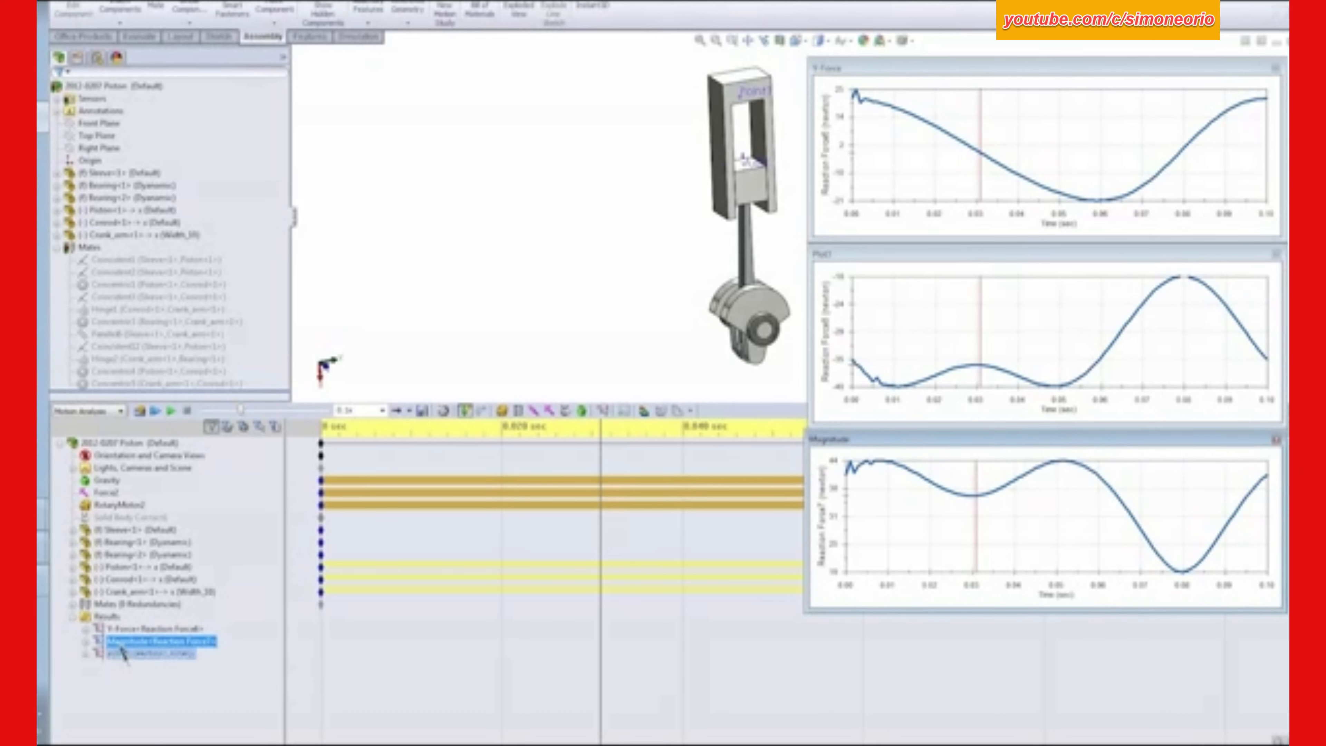
left_click(123, 655)
type("X")
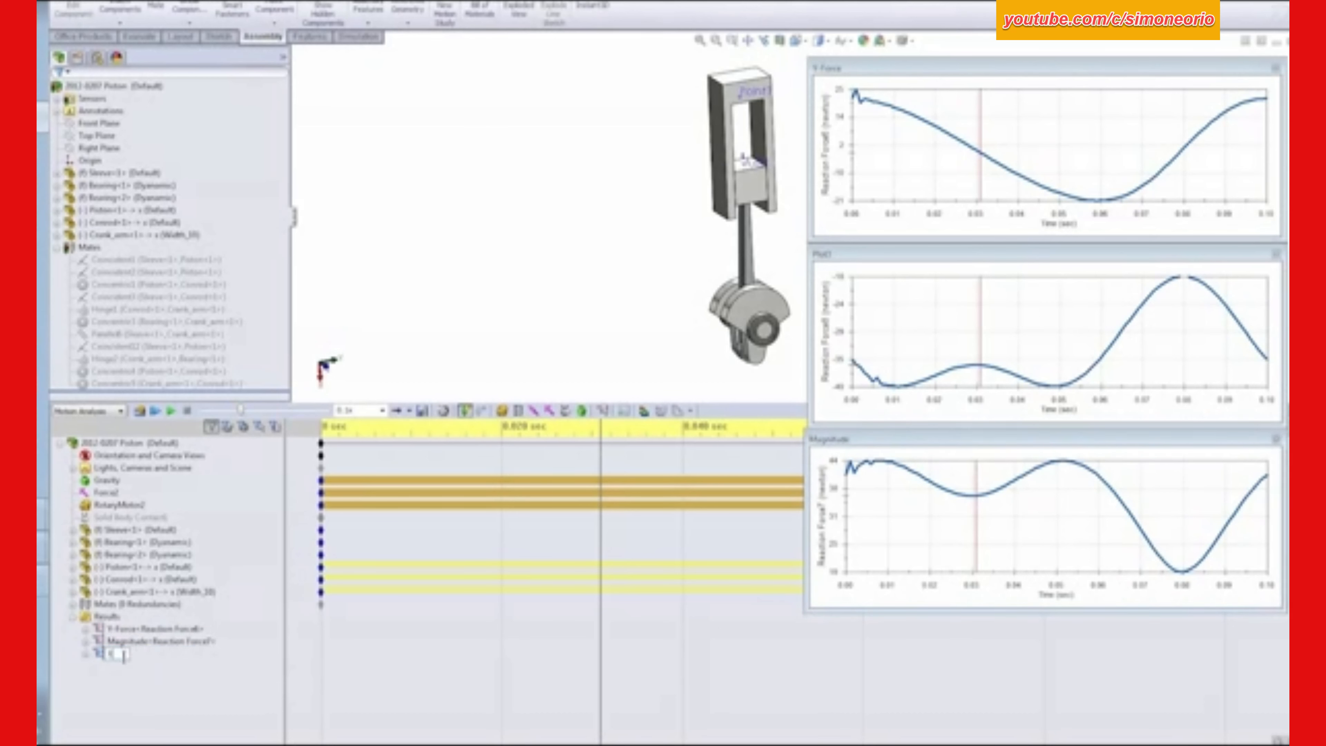
type("-force")
key("Return")
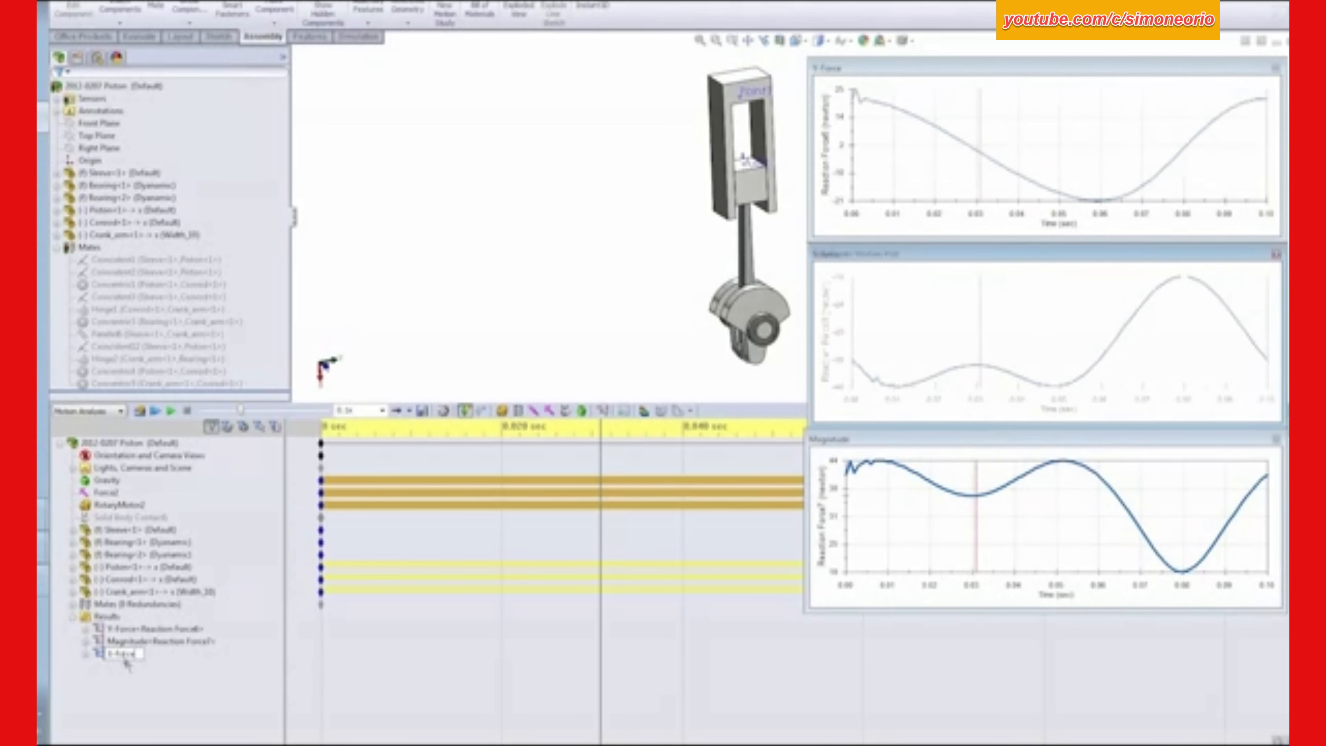
left_click(511, 287)
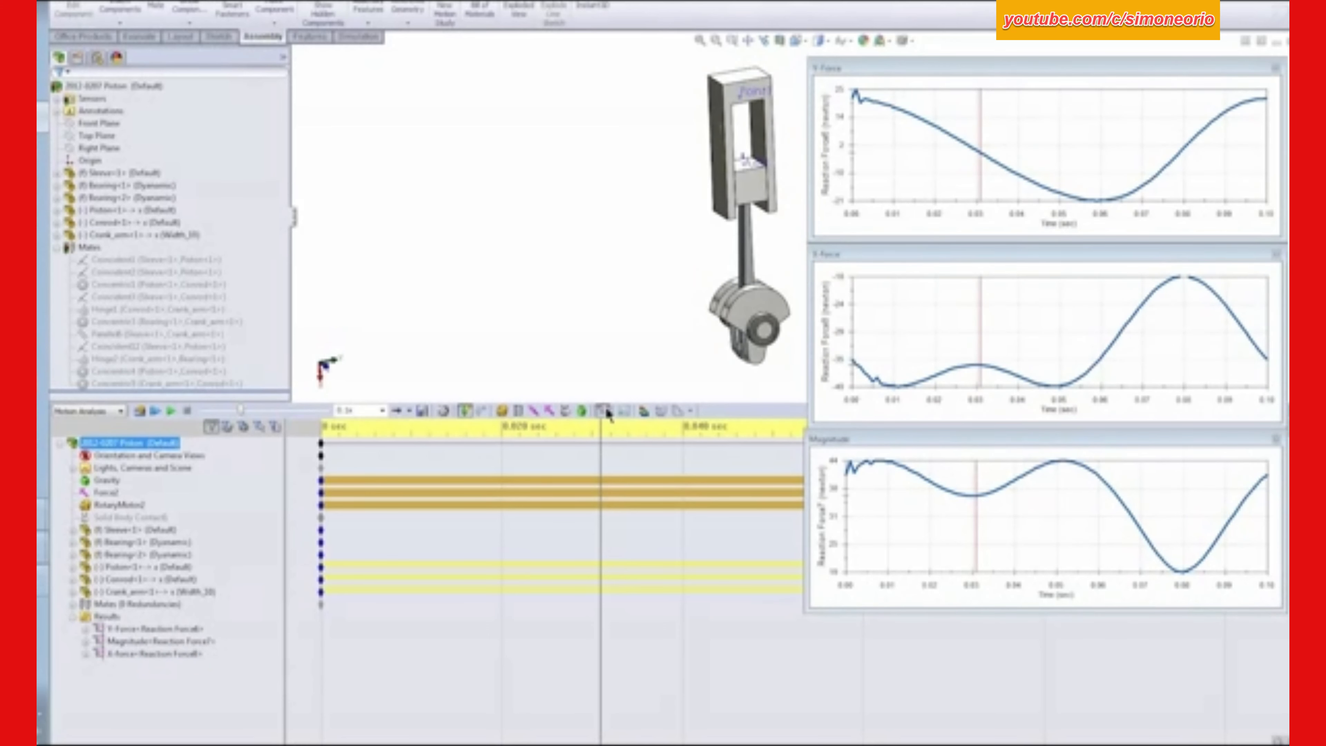
- Create a Power Consumption results plot for the rotary motor and place its window below the model beside the motion study tree
left_click(135, 128)
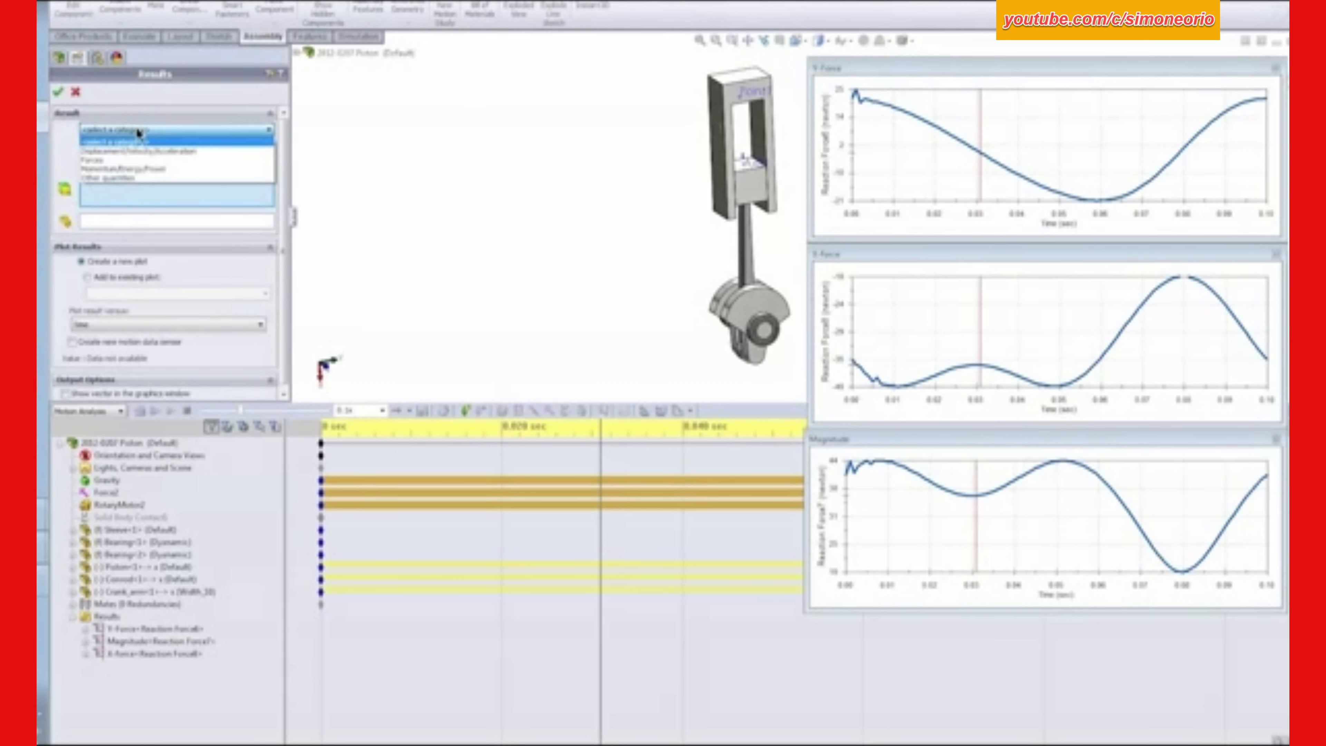
left_click(141, 169)
left_click(136, 150)
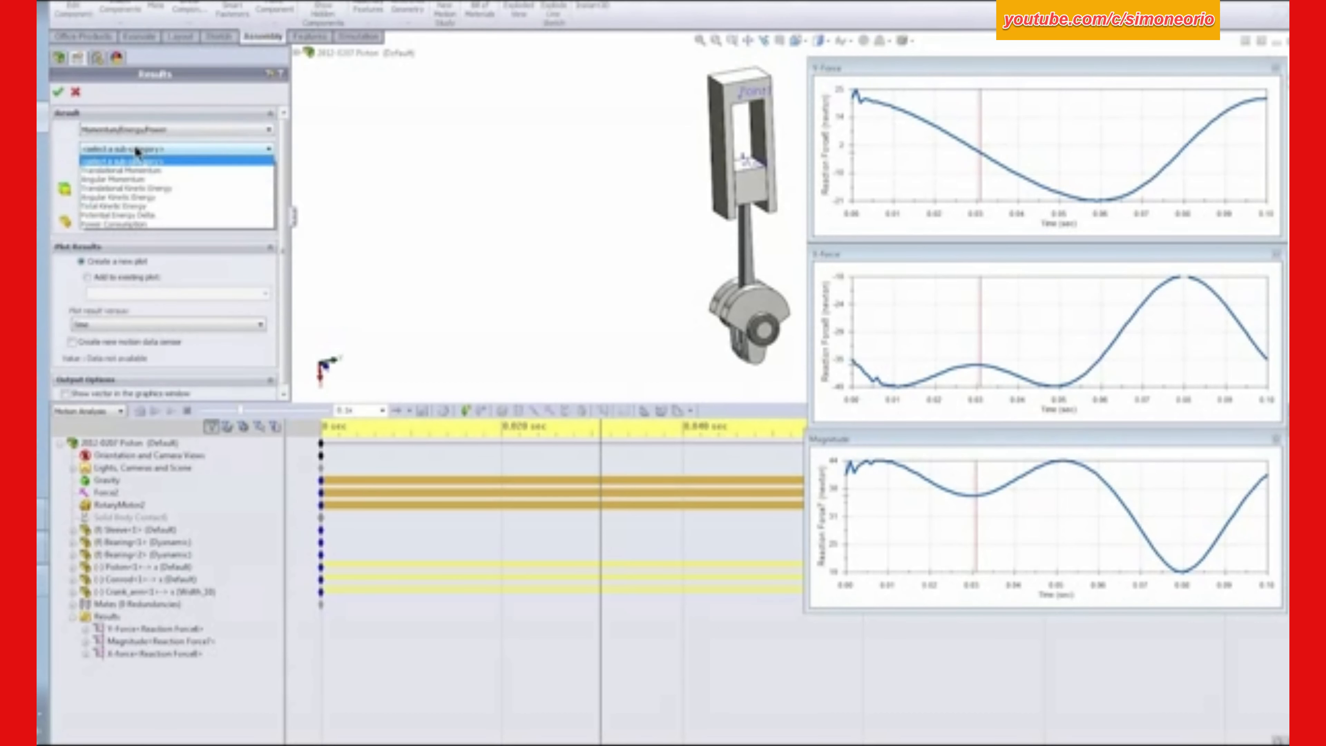
left_click(135, 223)
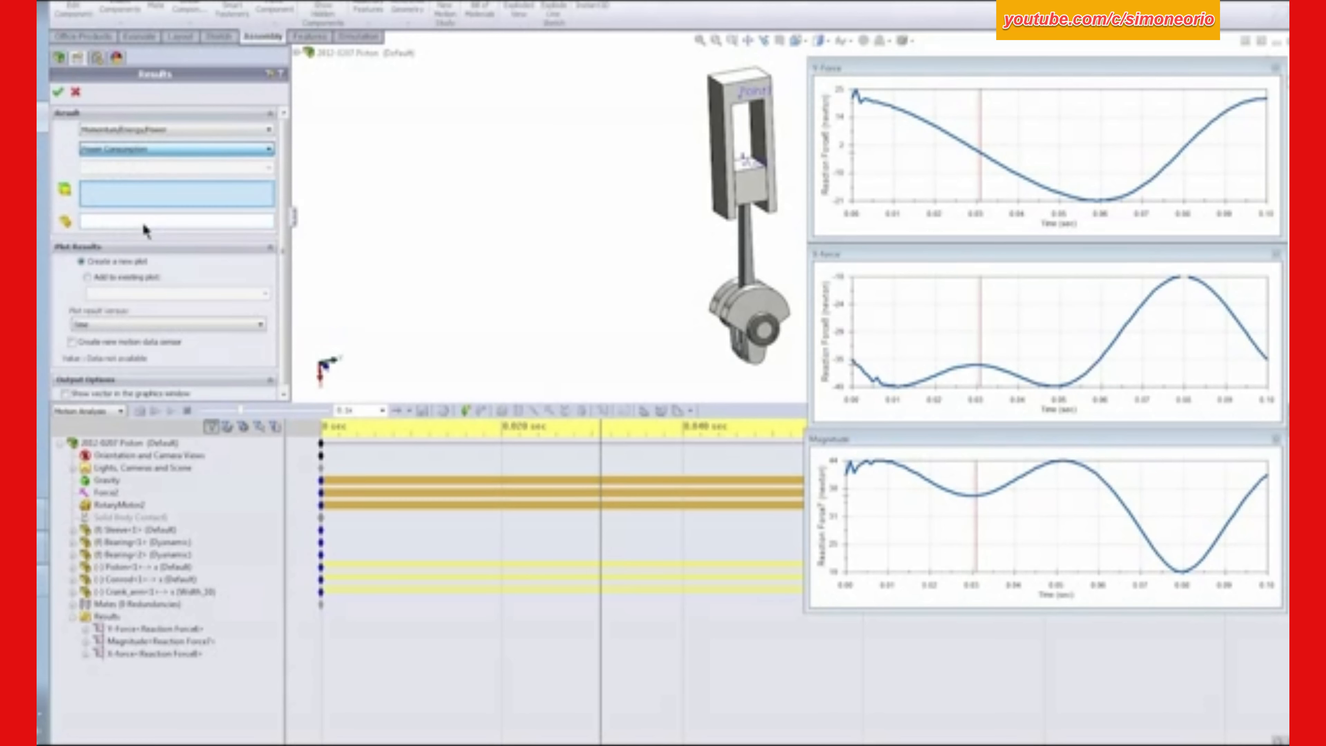
left_click(119, 504)
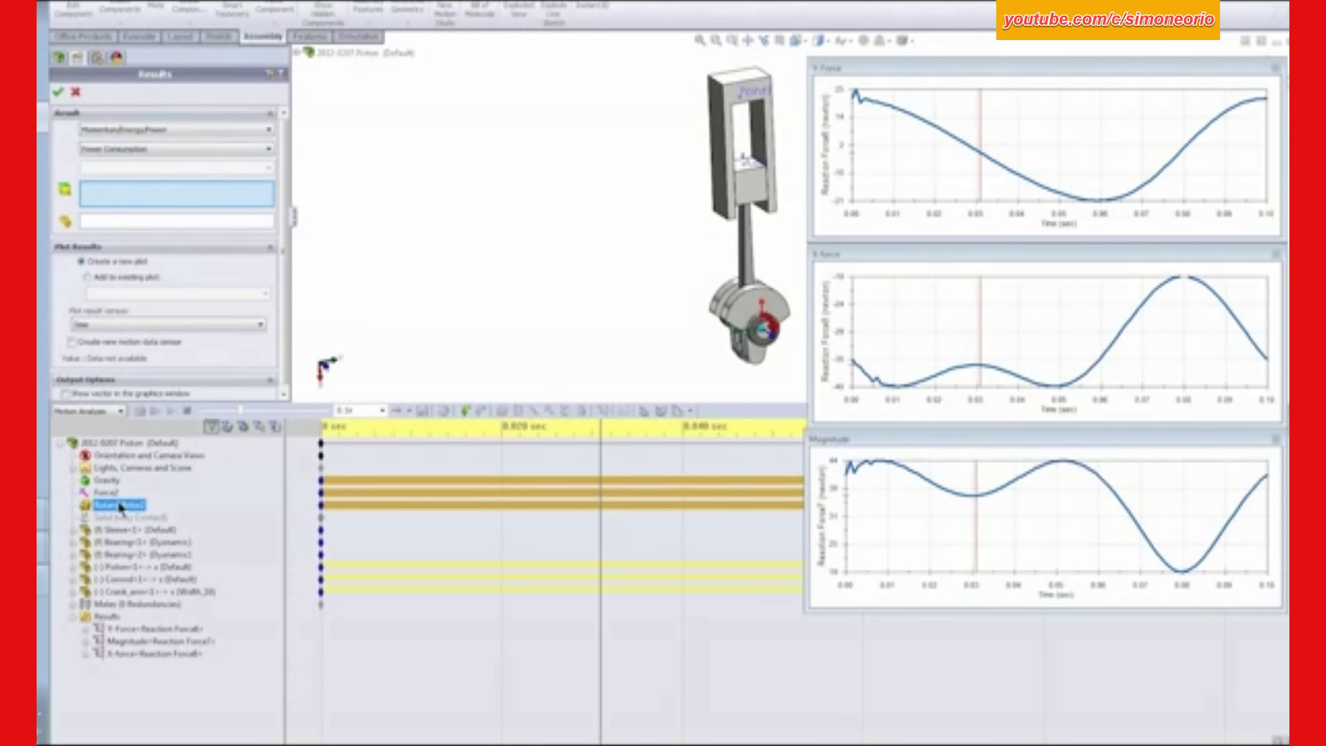
left_click(60, 92)
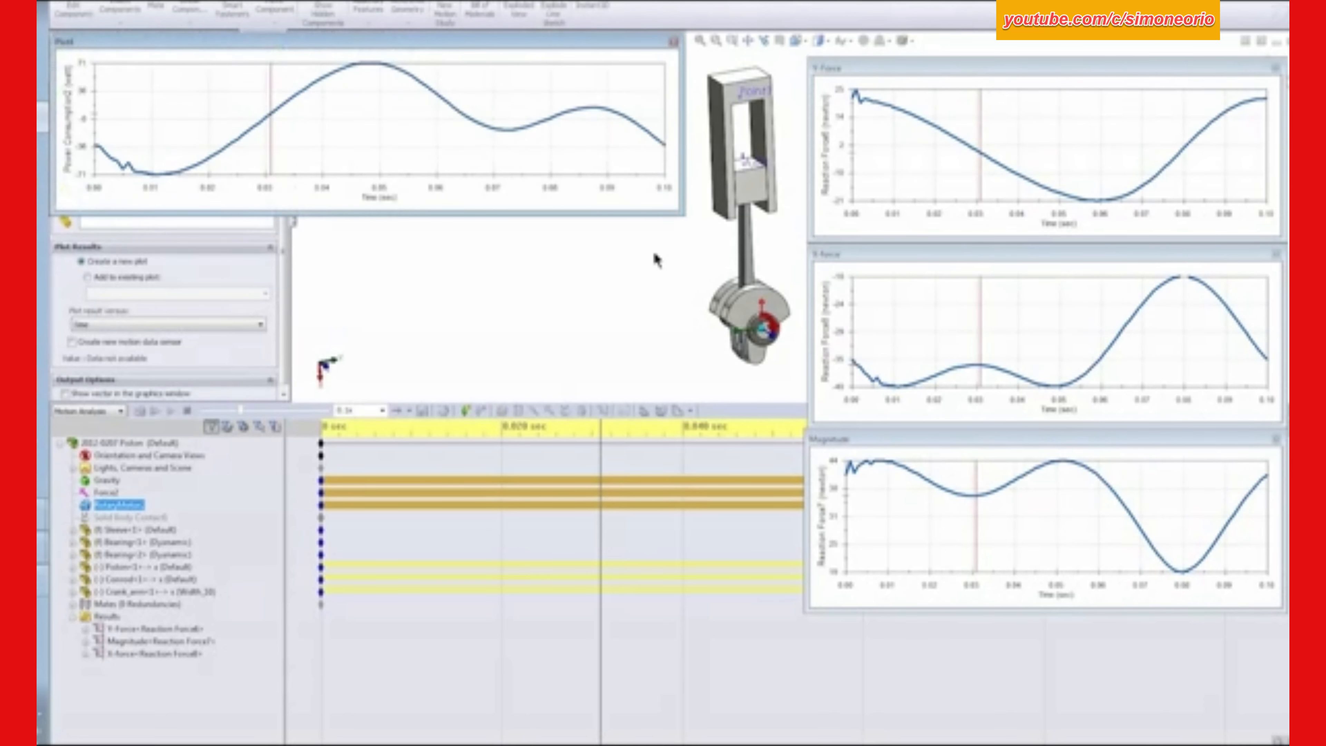
left_click_drag(498, 61, 948, 570)
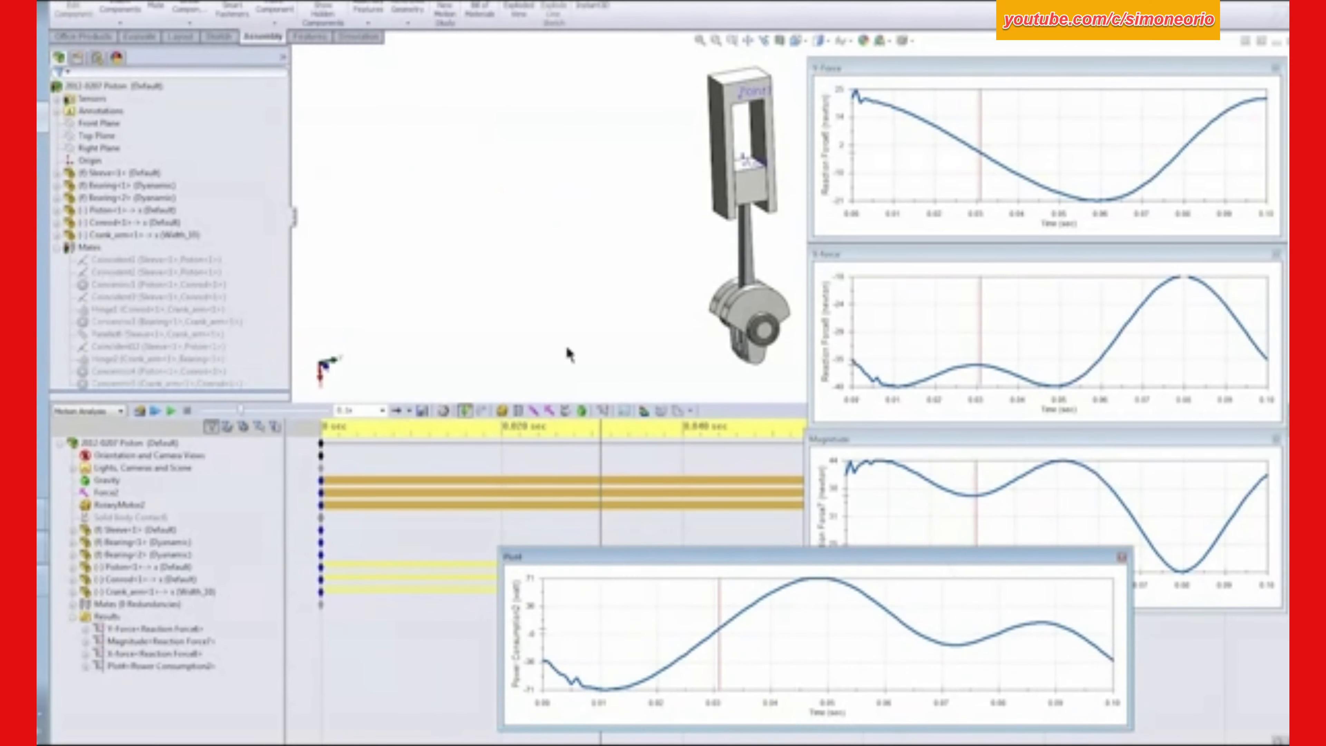
- Switch to the PowerPoint presentation to view the Challenges – Piston slide
middle_click_drag(668, 288, 538, 289, "ctrl")
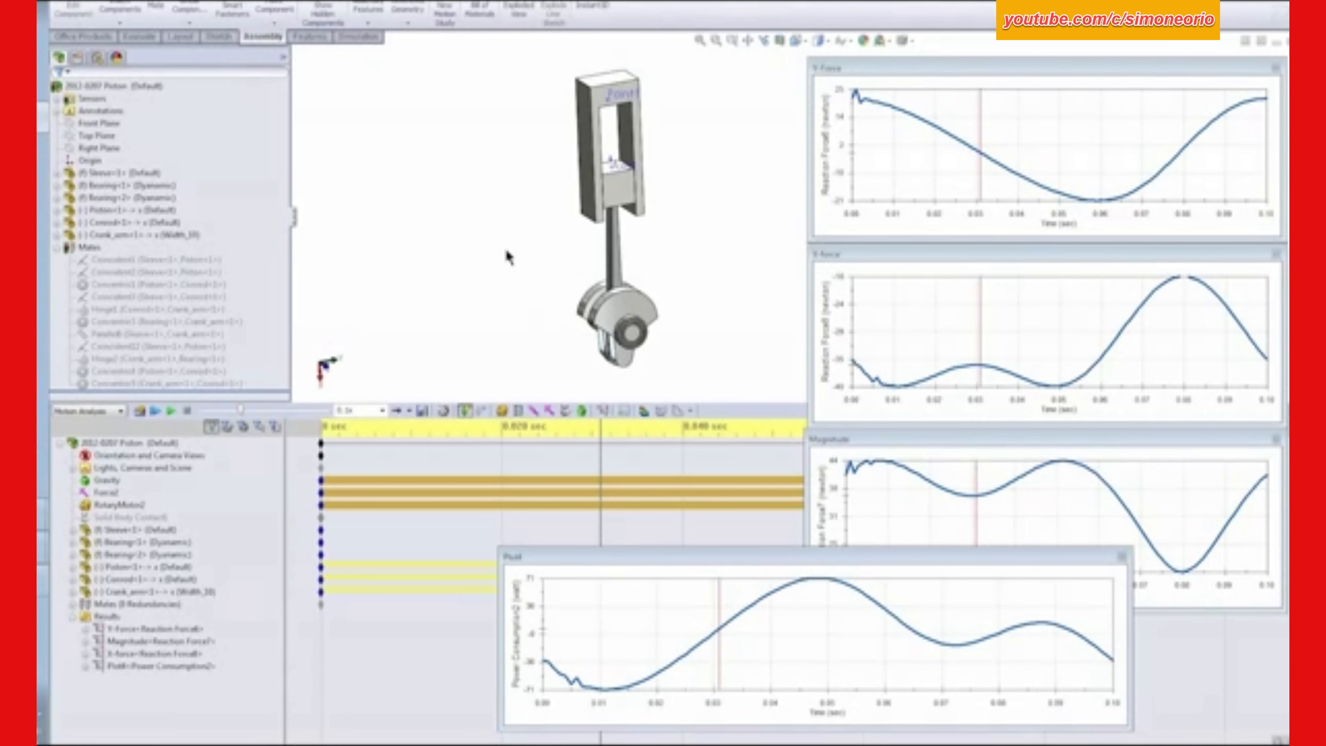
key("alt+Tab")
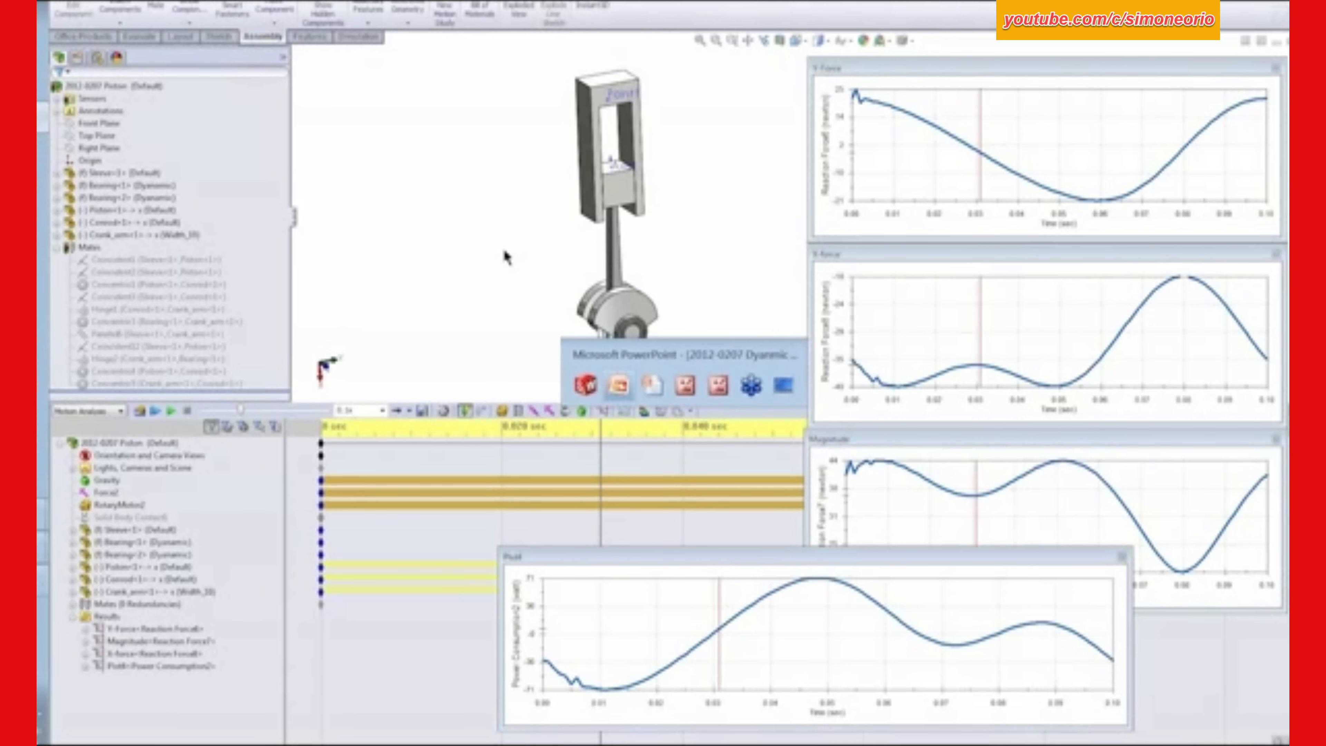
key("alt+Tab")
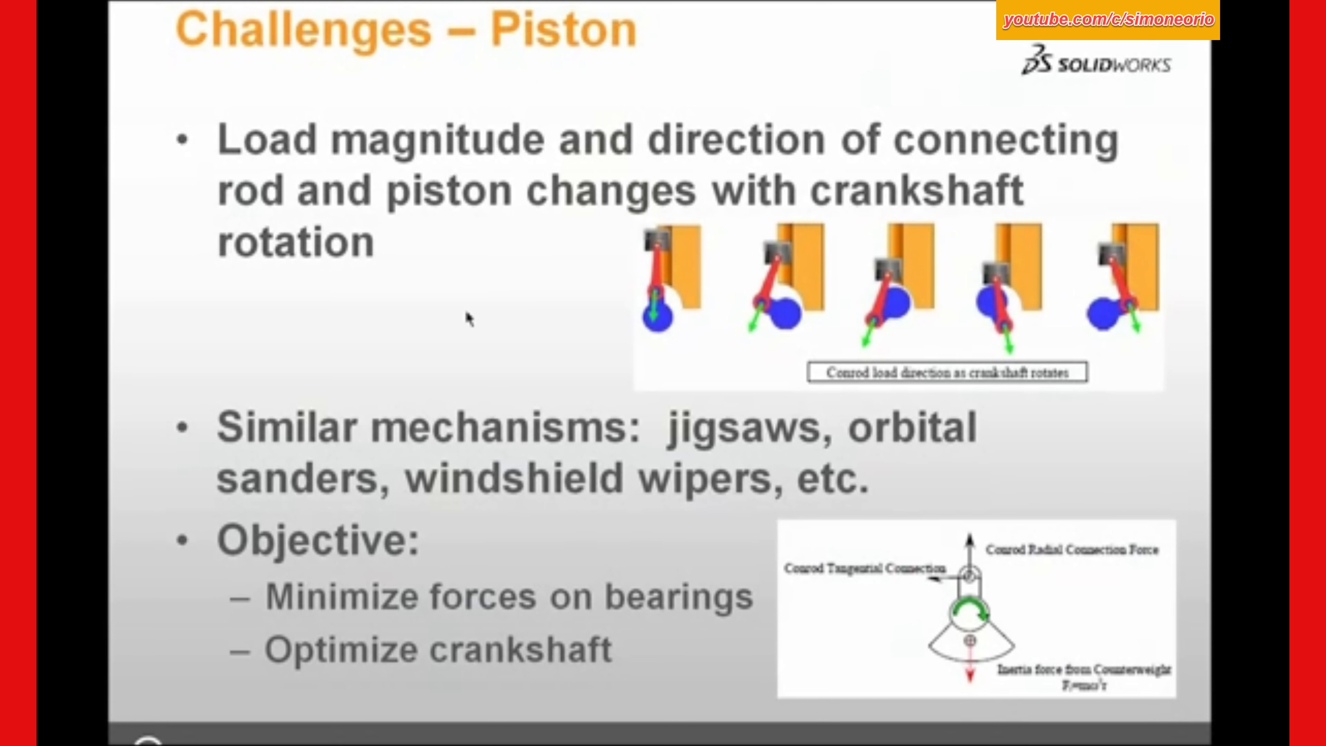
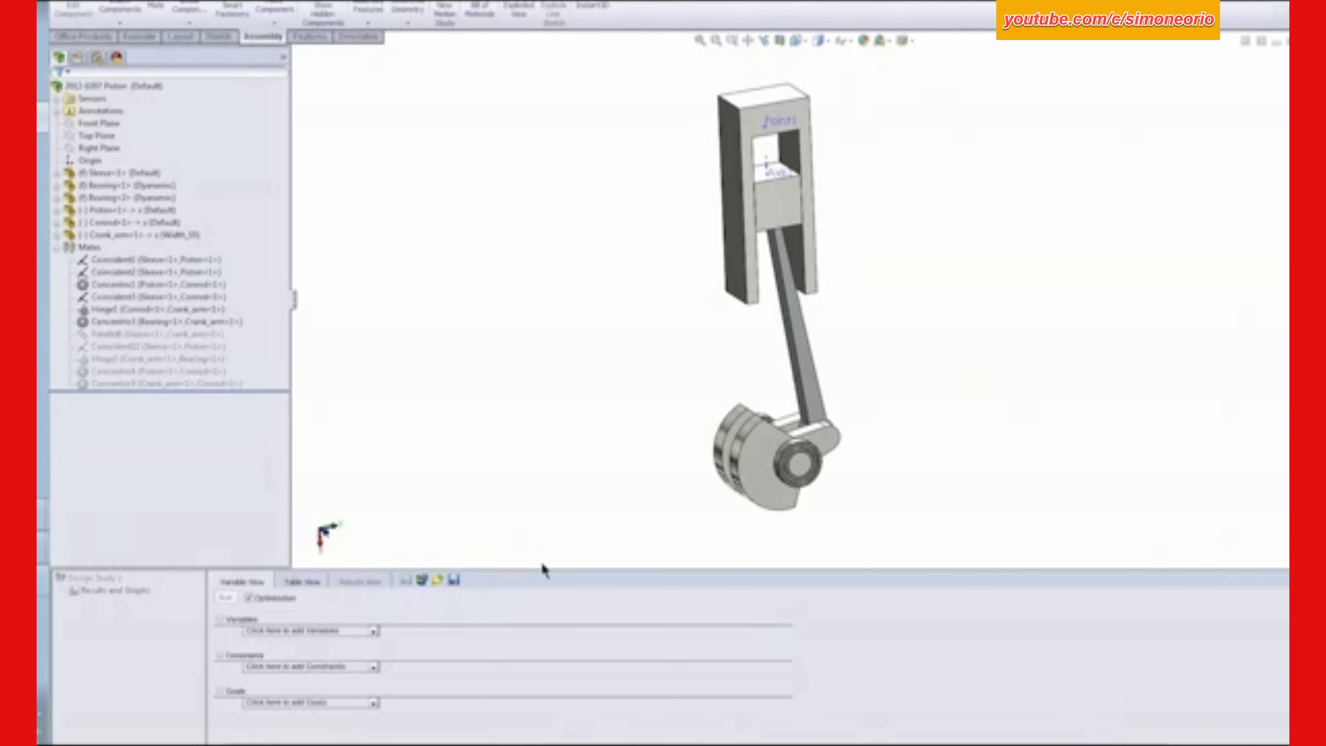
- Enlarge the design study pane and add a parameter named Width linked to the crank counterweight's width dimension
left_click_drag(545, 572, 547, 525)
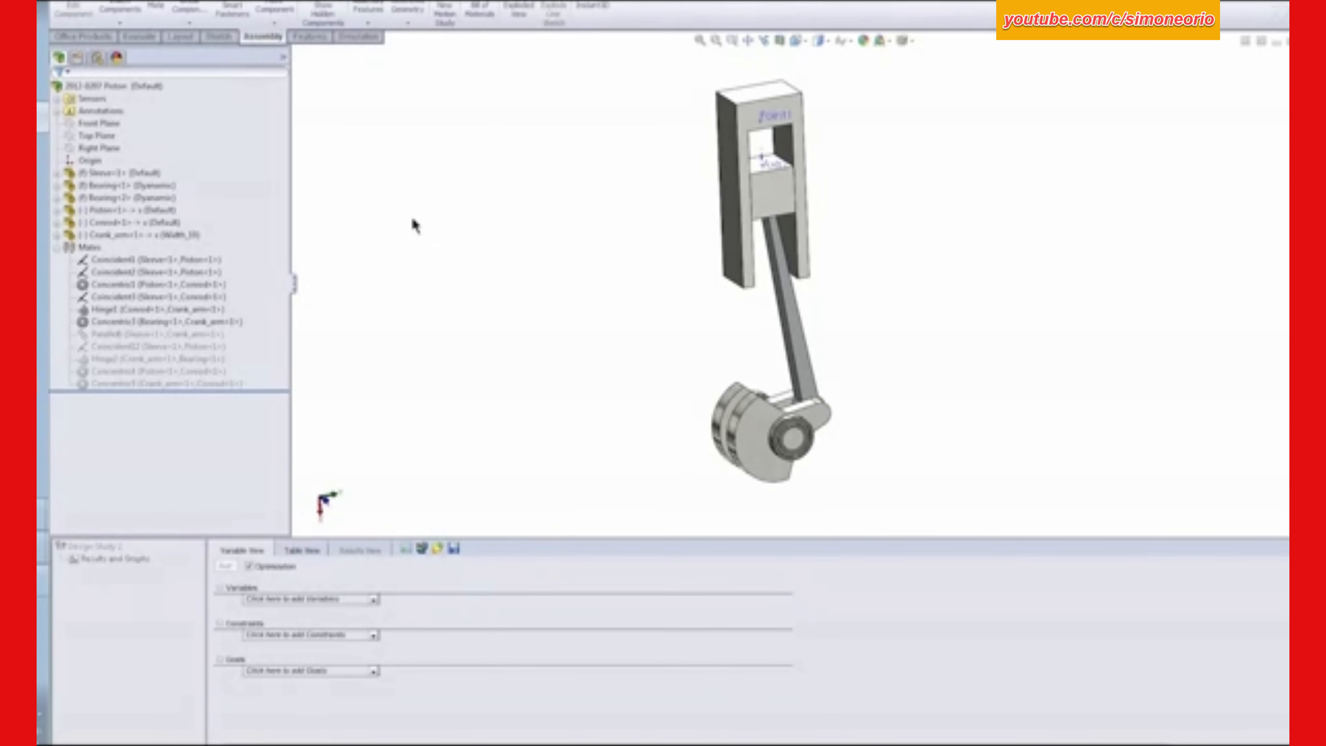
left_click(140, 36)
left_click(66, 22)
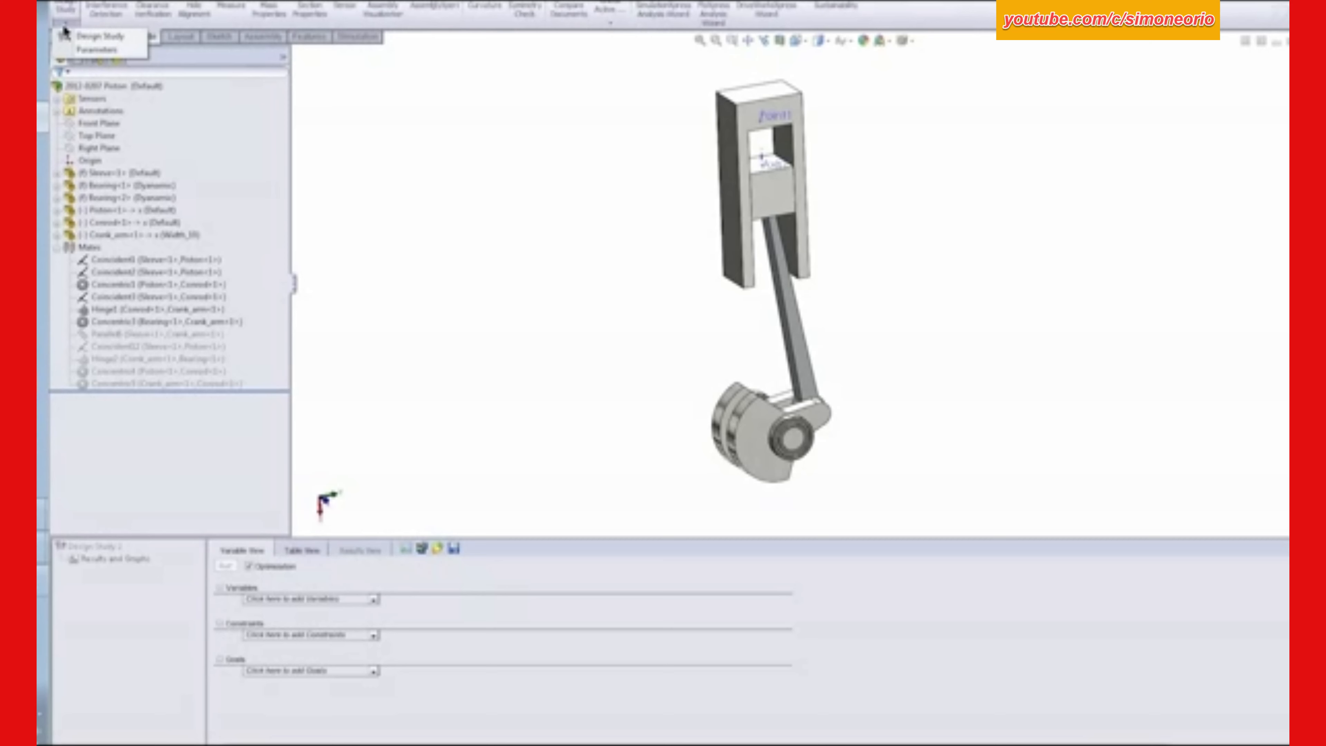
left_click(81, 47)
left_click(99, 55)
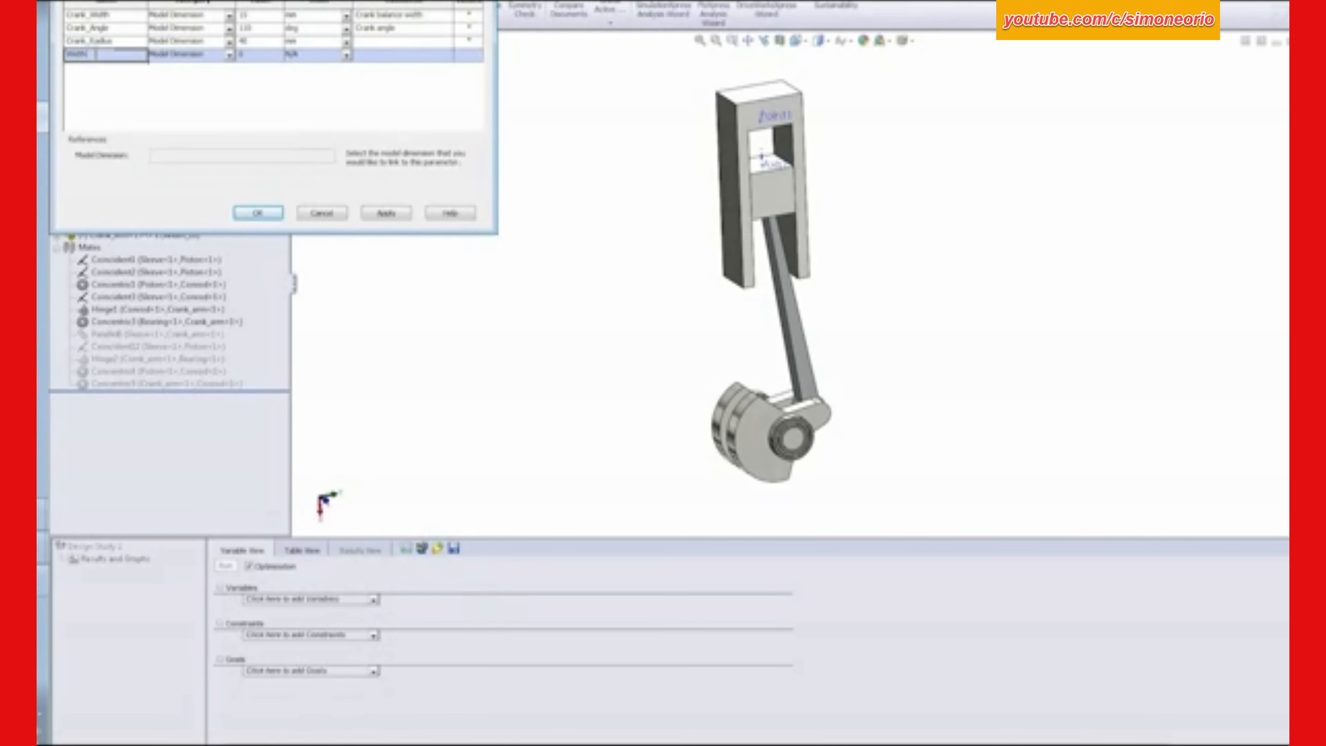
key("Tab")
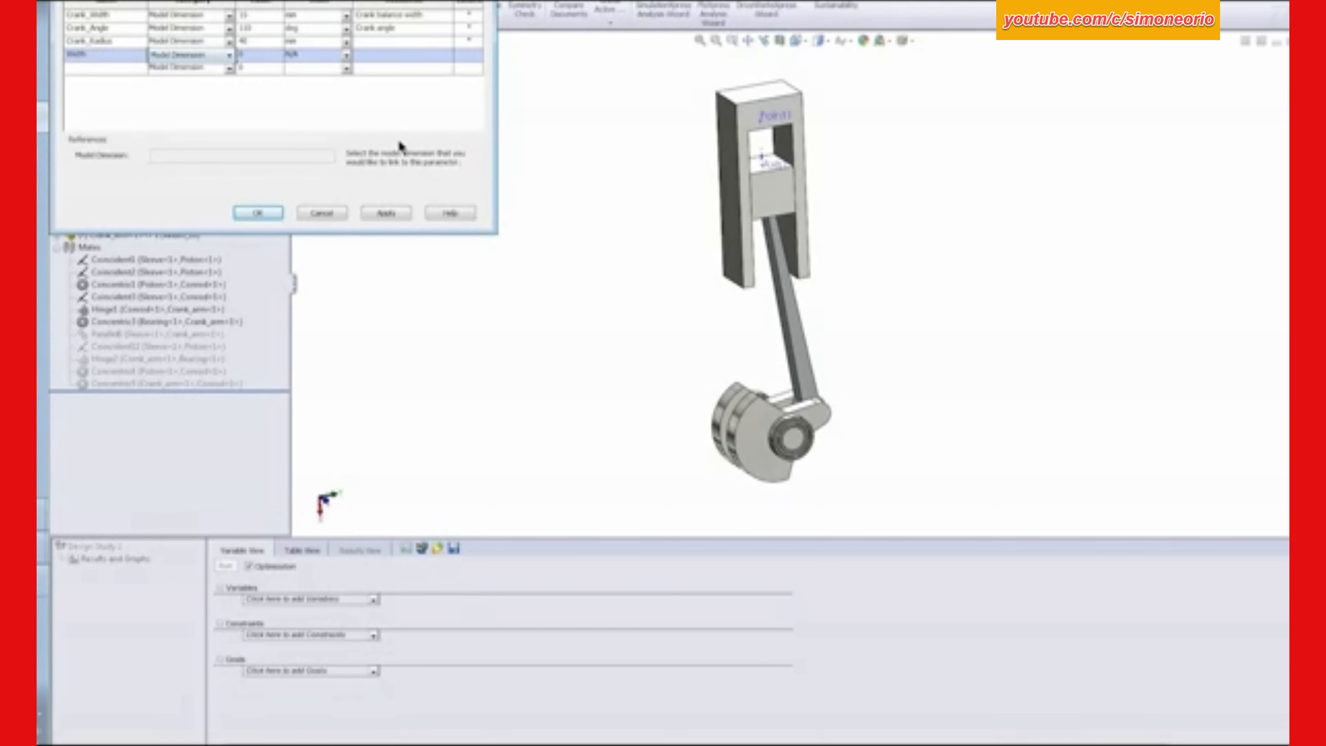
left_click_drag(374, 0, 489, 17)
left_click(752, 420)
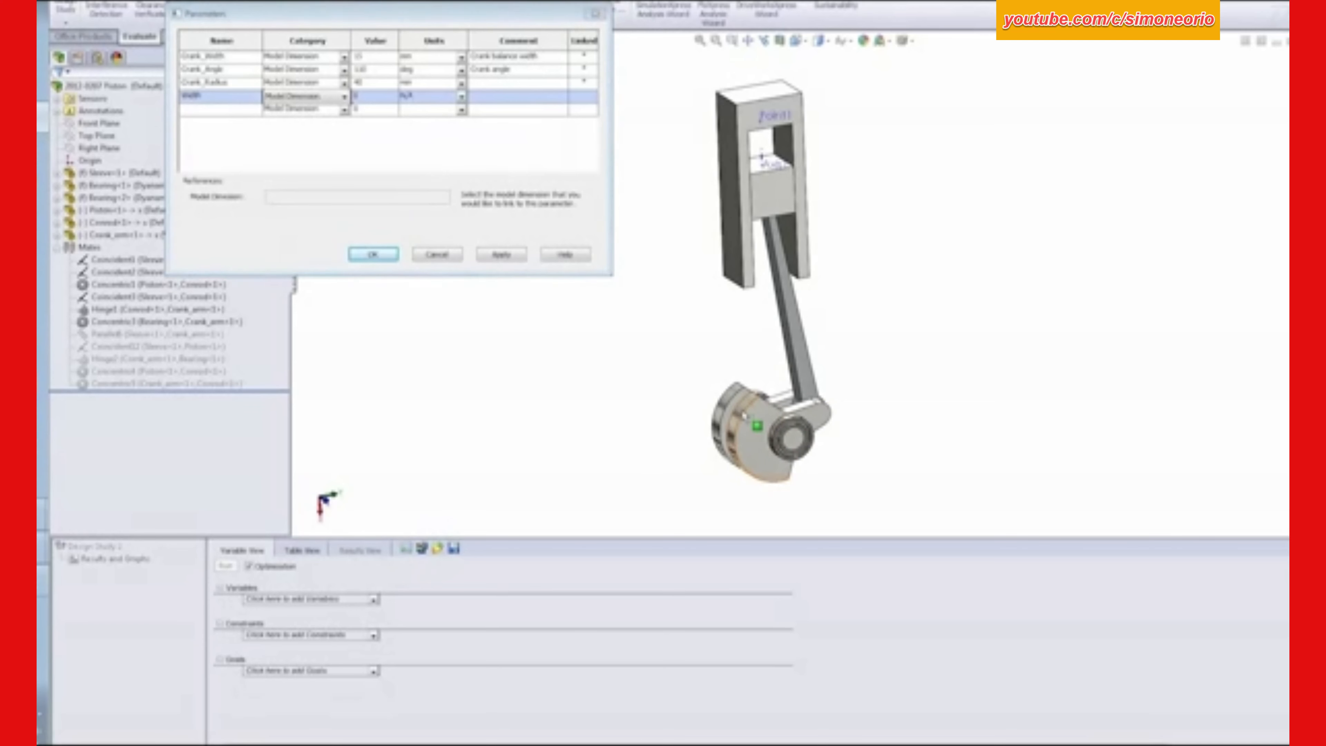
left_click(699, 443)
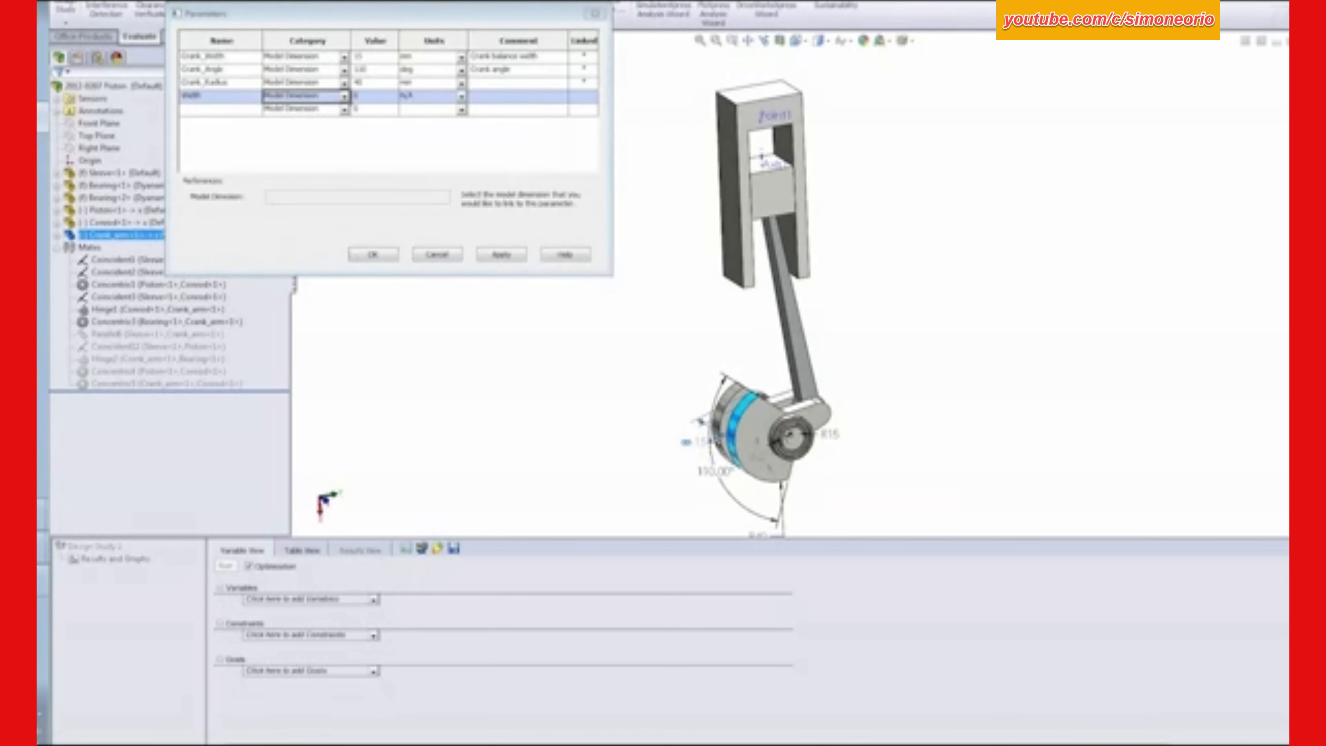
left_click(585, 96)
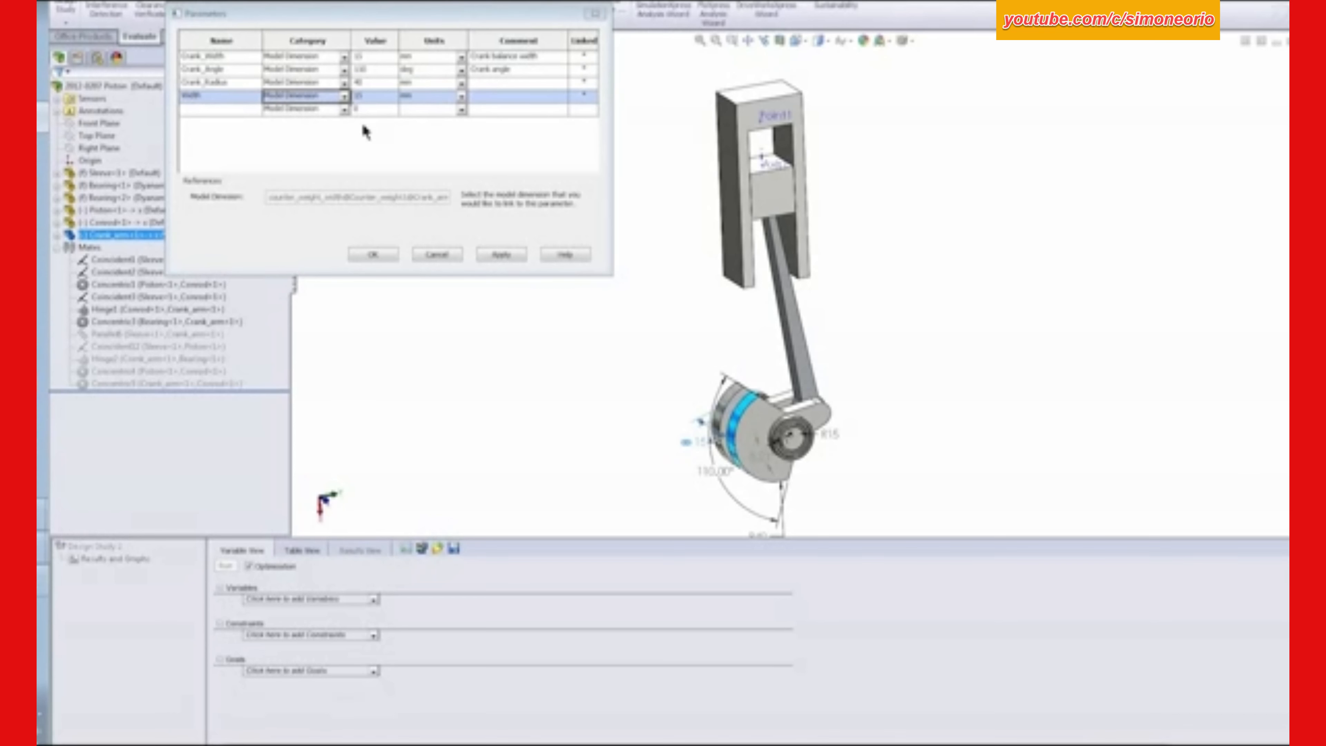
- Add a parameter named Angle linked to the crank counterweight's angle dimension
left_click(220, 109)
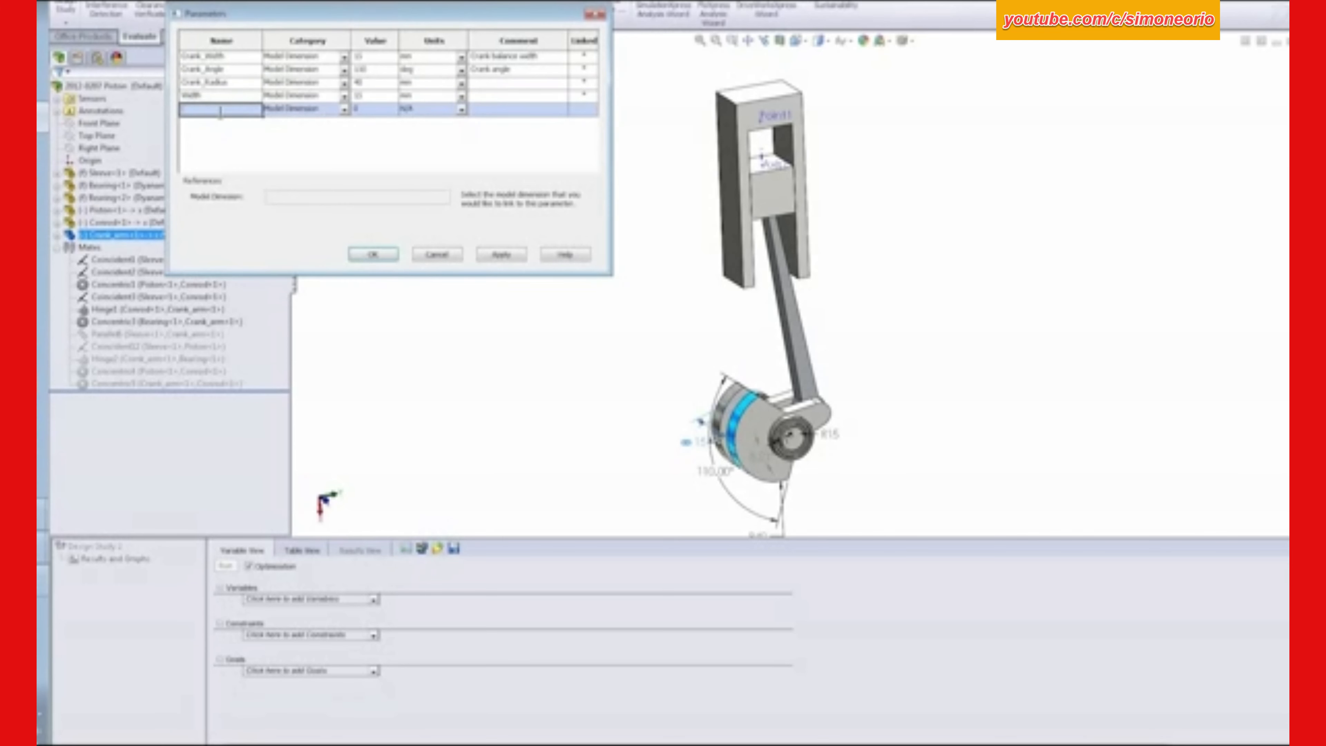
type("Angle")
key("Tab")
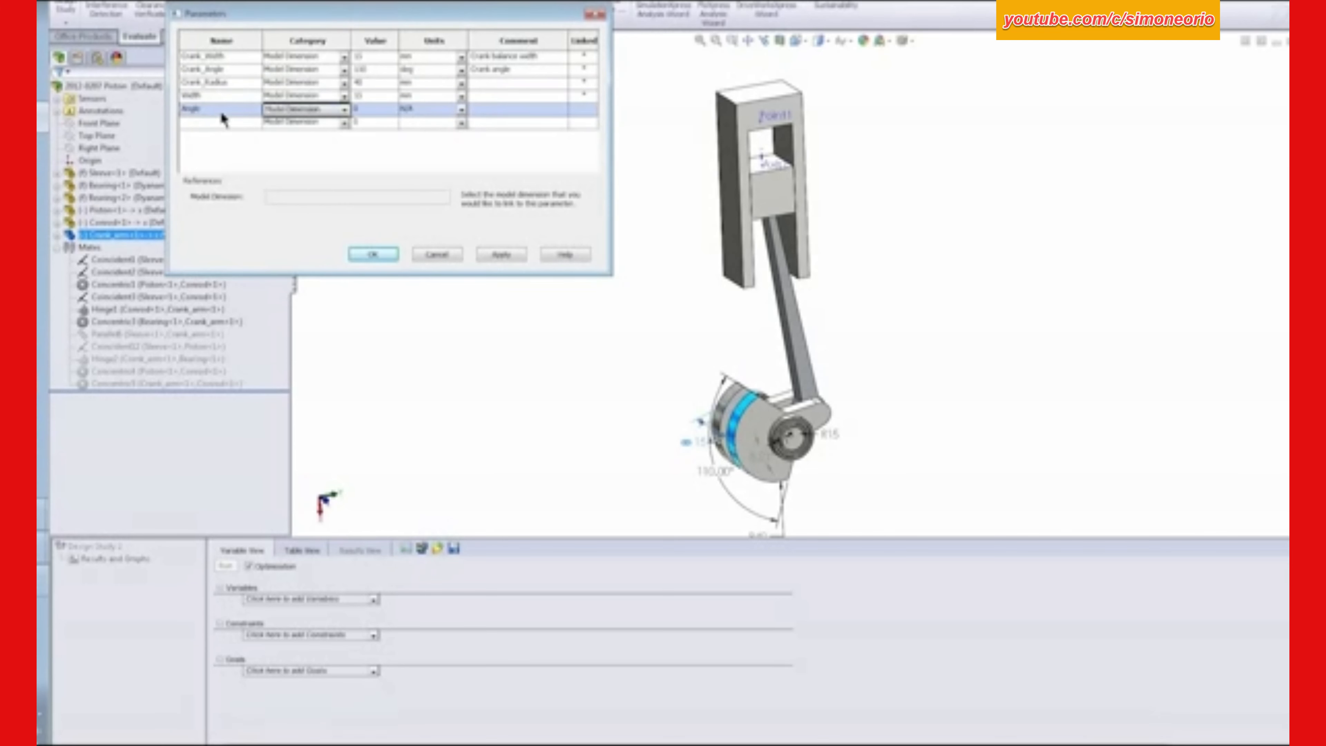
left_click(711, 474)
- Add a parameter named Offset linked to the crank counterweight's radius dimension, and apply the parameter list
left_click(230, 123)
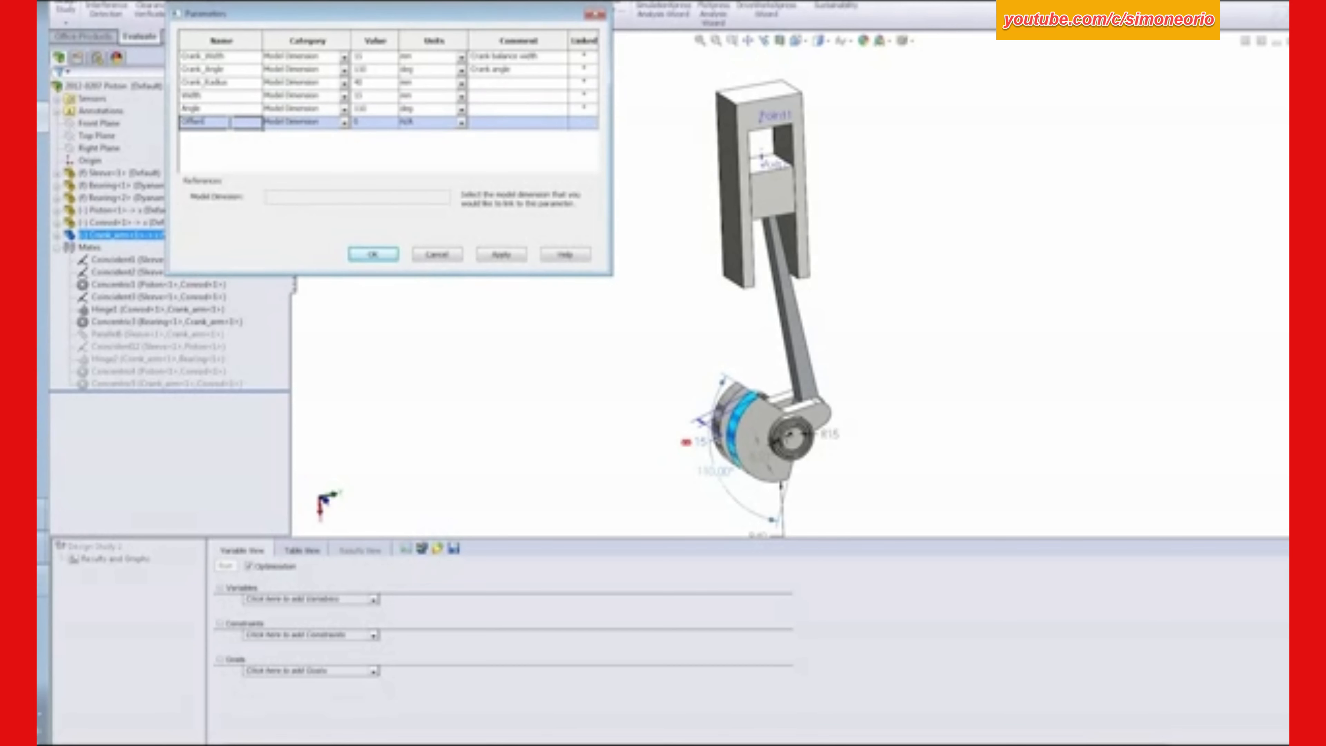
left_click(767, 541)
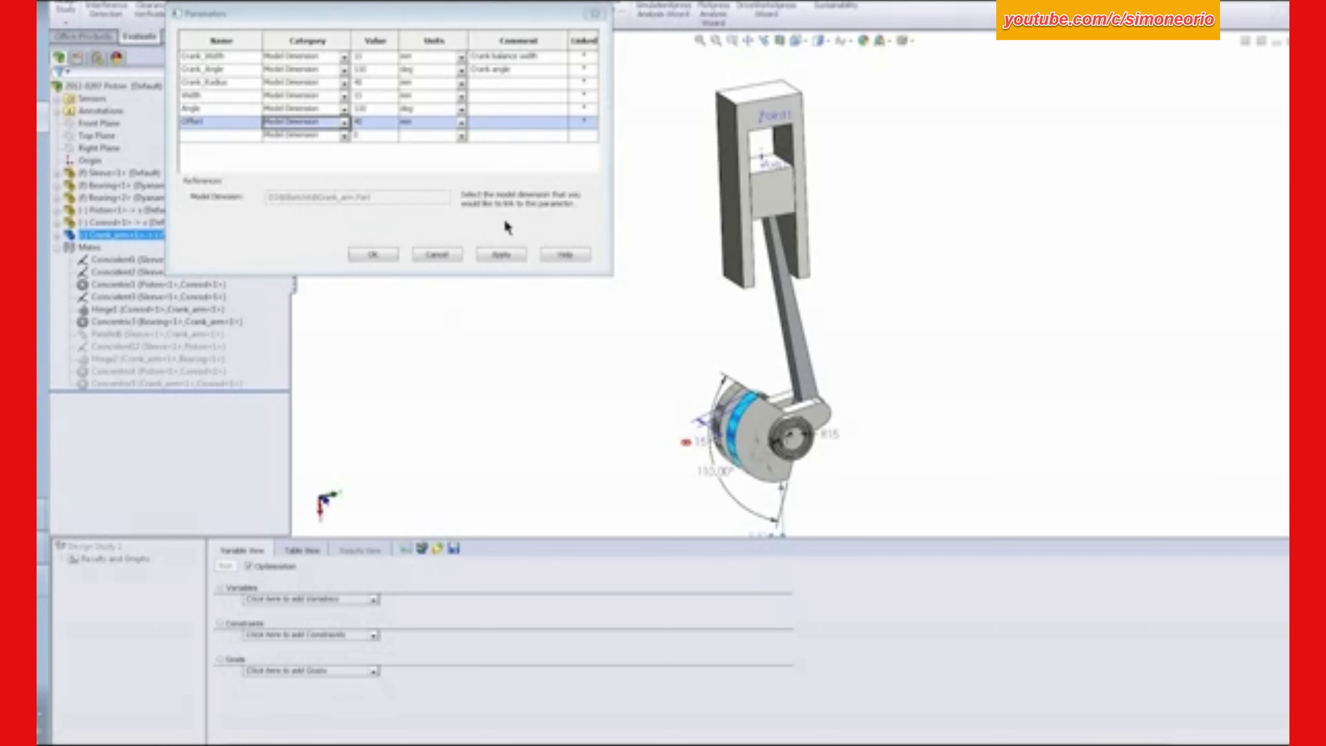
left_click(504, 253)
left_click(376, 254)
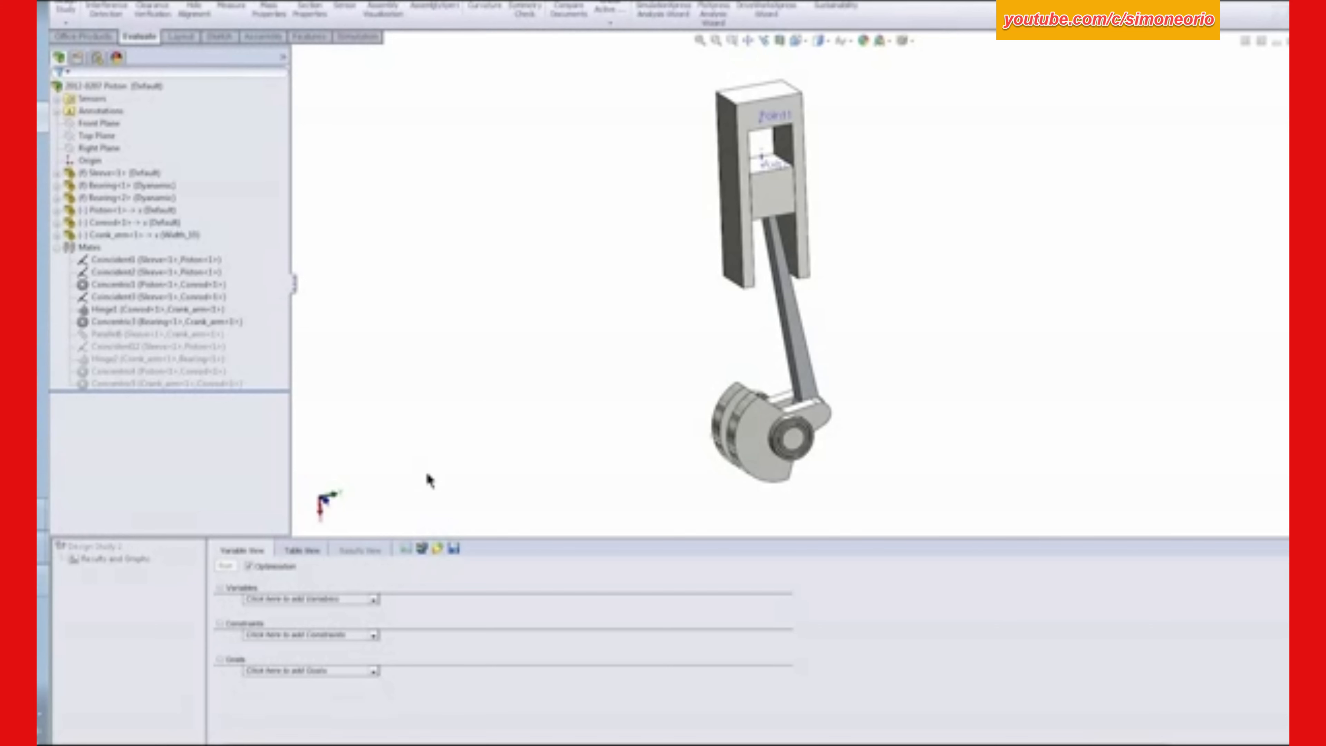
- Add Width as a design study variable with a minimum of 10 mm and a maximum of 15 mm
left_click(375, 603)
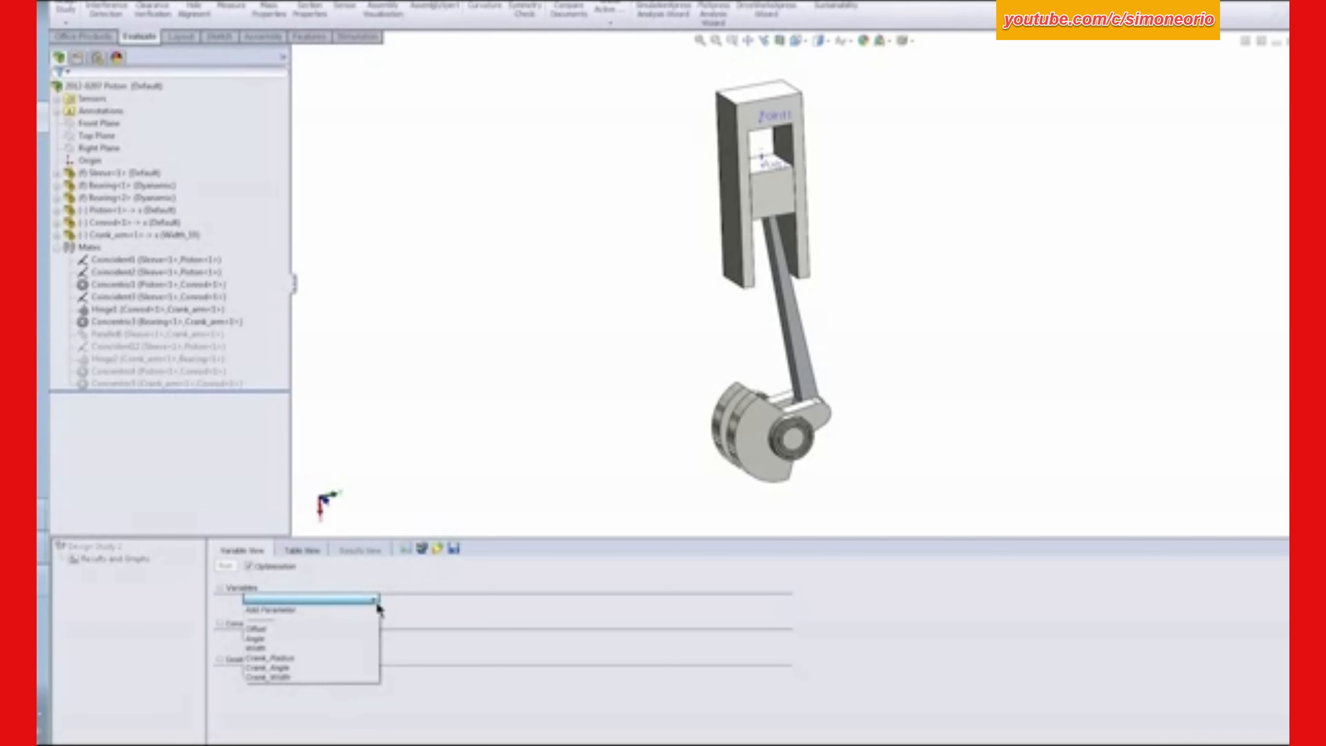
left_click(284, 647)
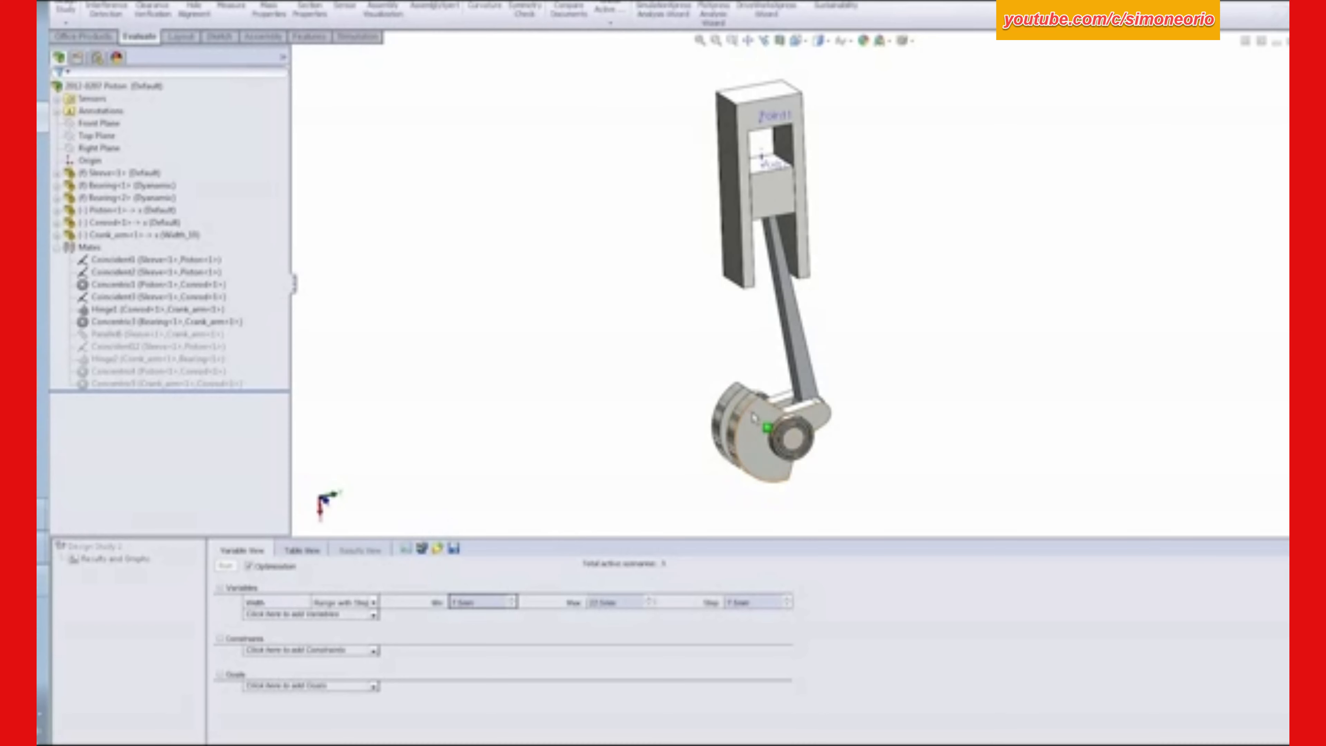
middle_click_drag(752, 416, 760, 429)
scroll(760, 429, "up", 1)
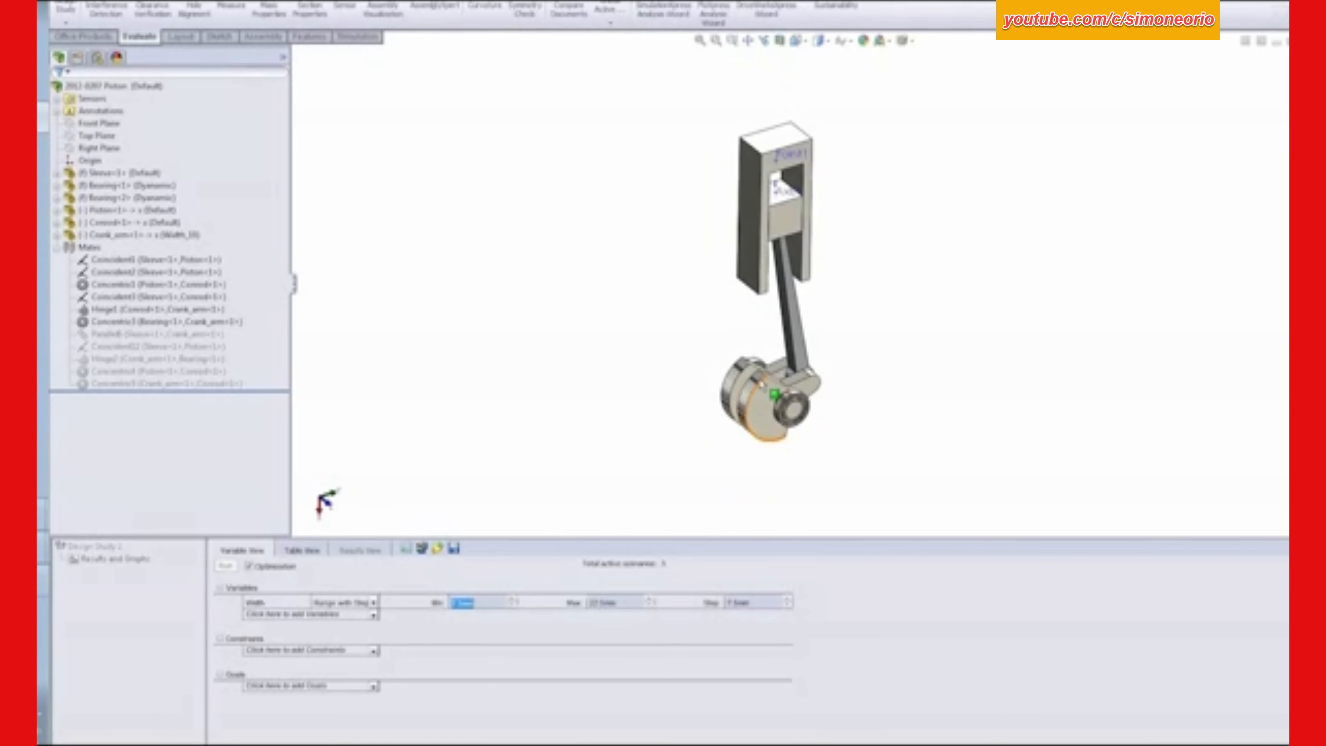
scroll(755, 404, "down", 5)
left_click(779, 313)
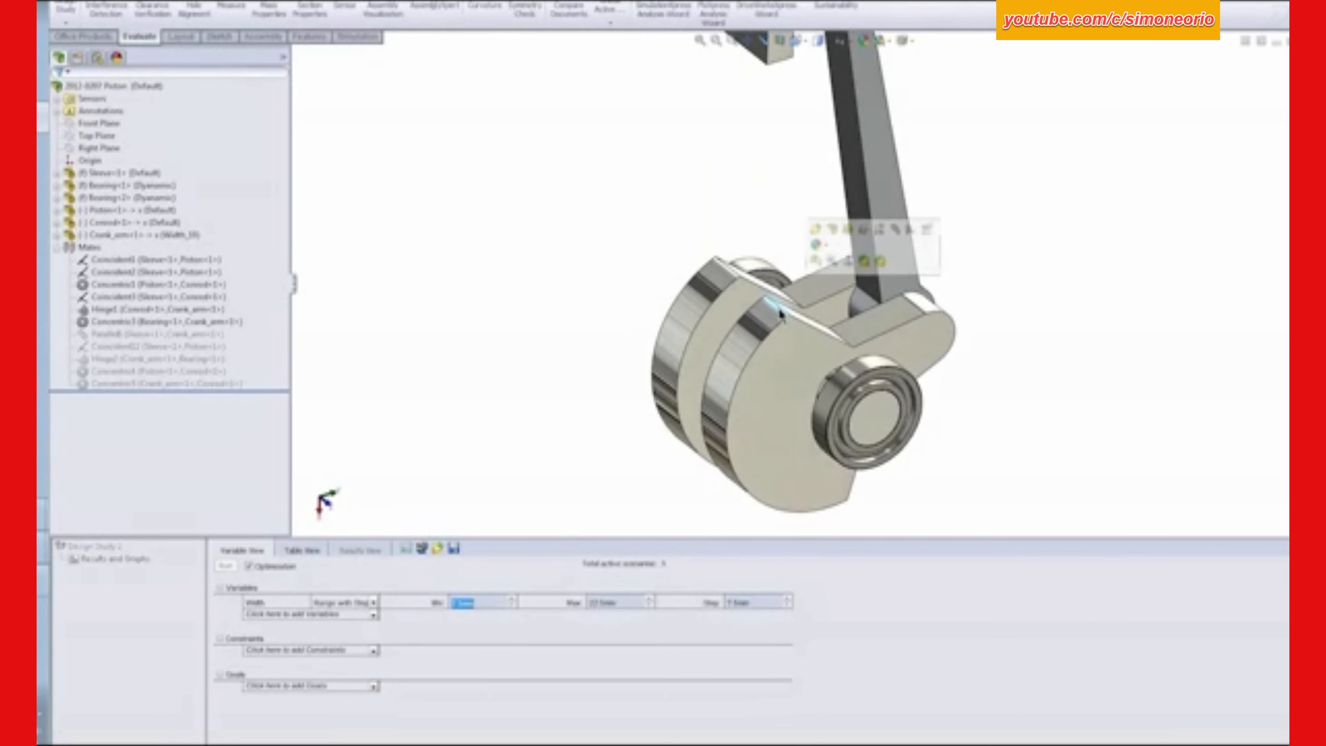
double_click(485, 604)
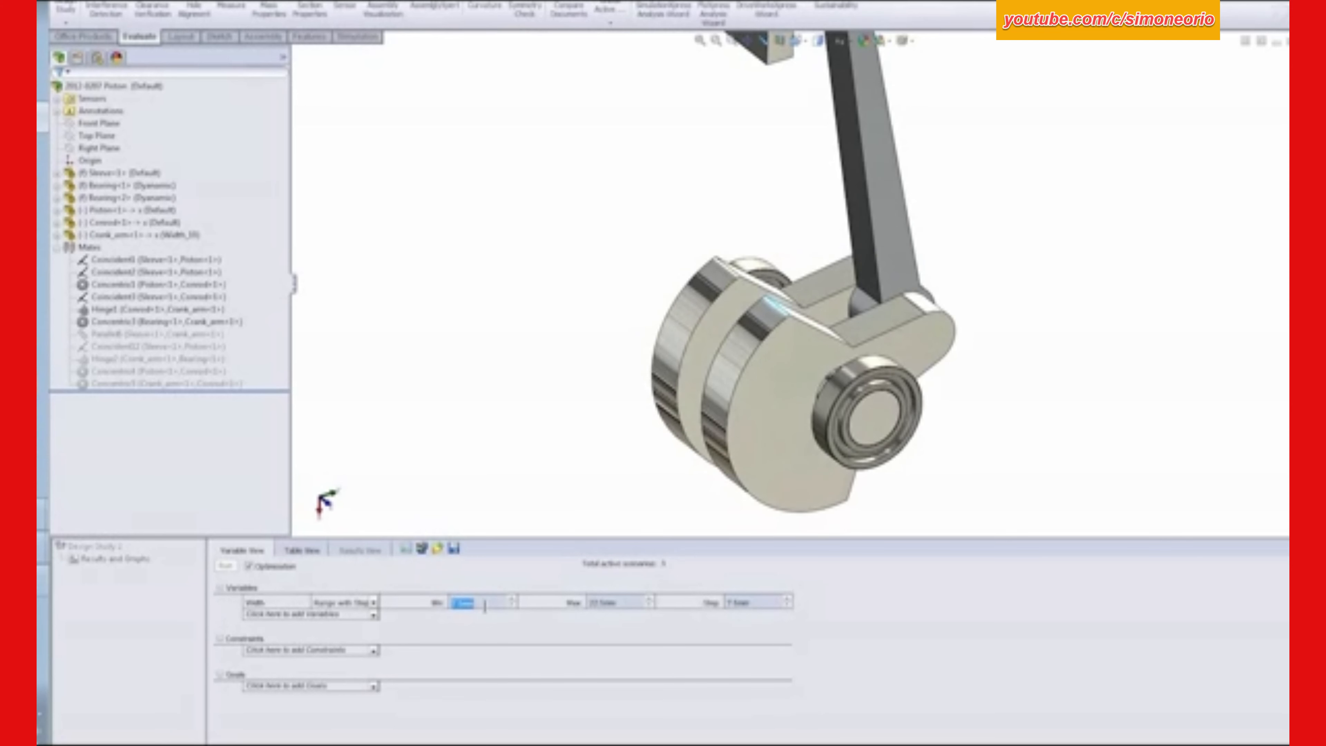
type("115")
key("Tab")
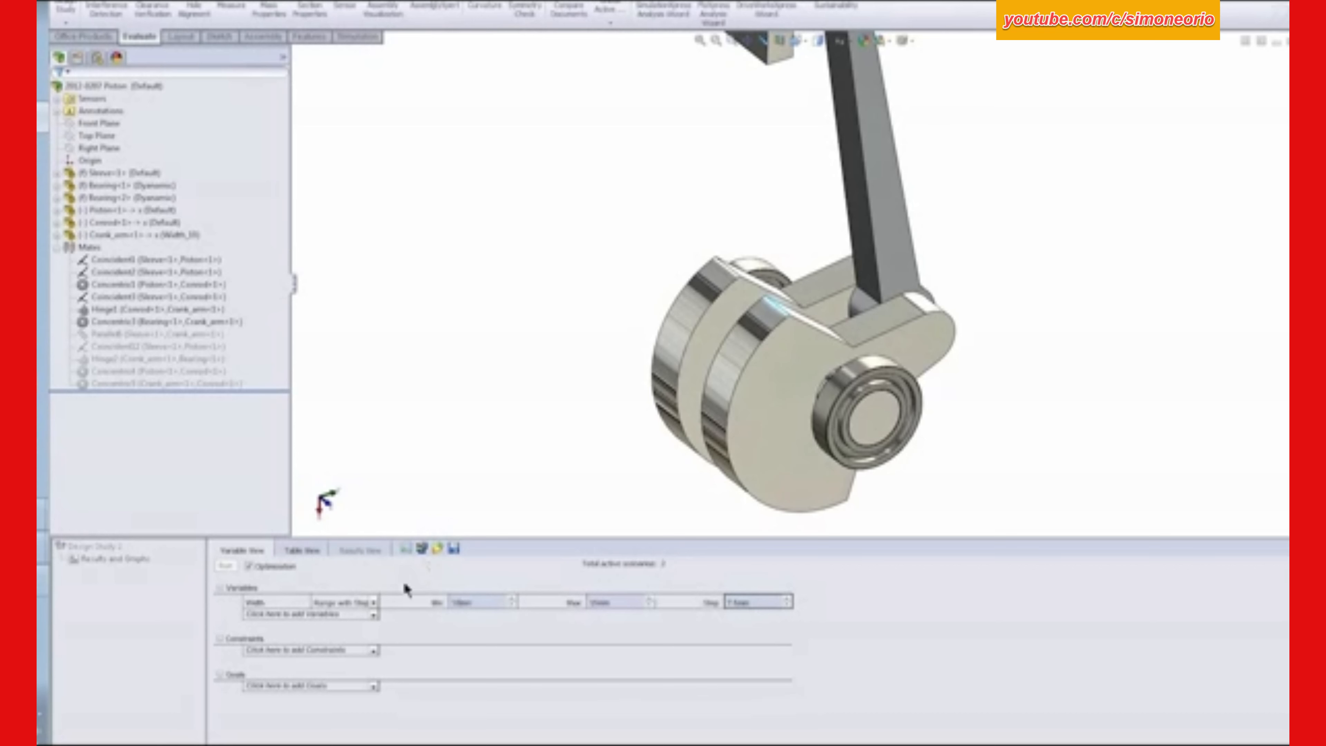
- Change the Width variable's type from Range with Step to Range
left_click(373, 603)
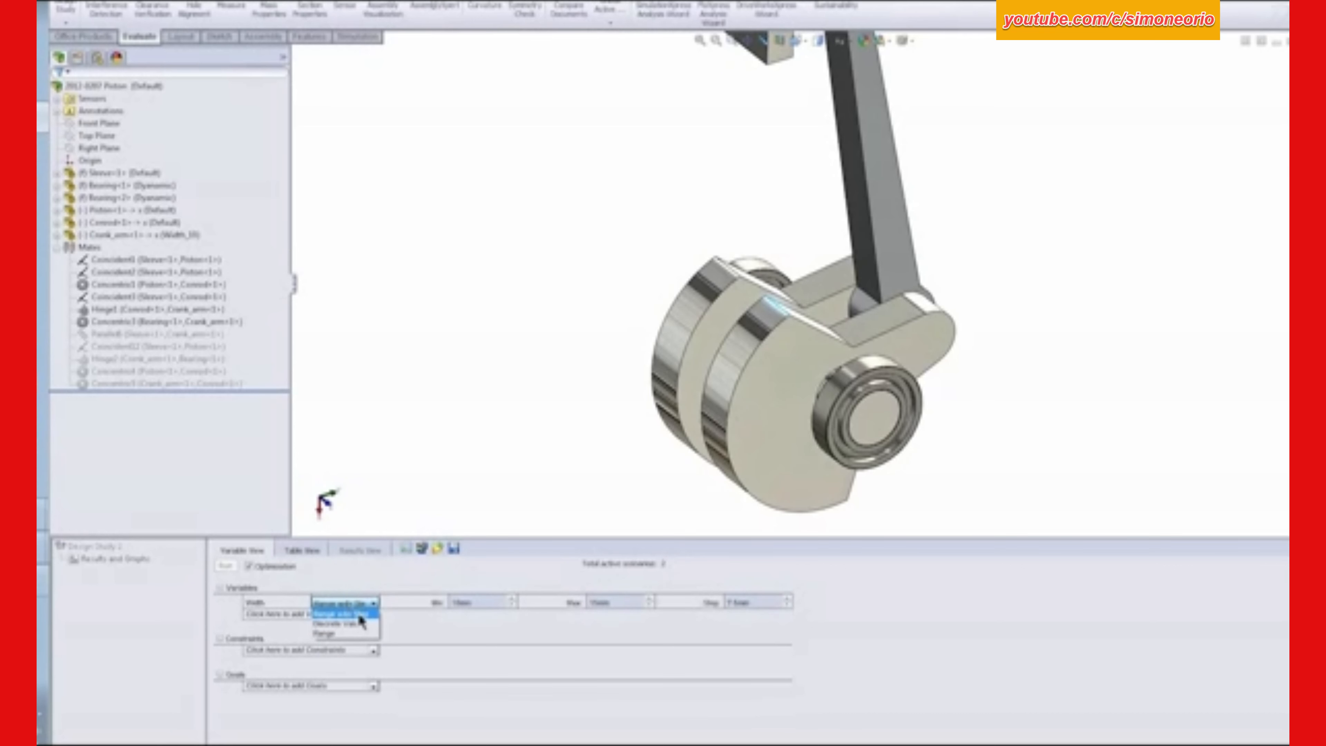
left_click(338, 633)
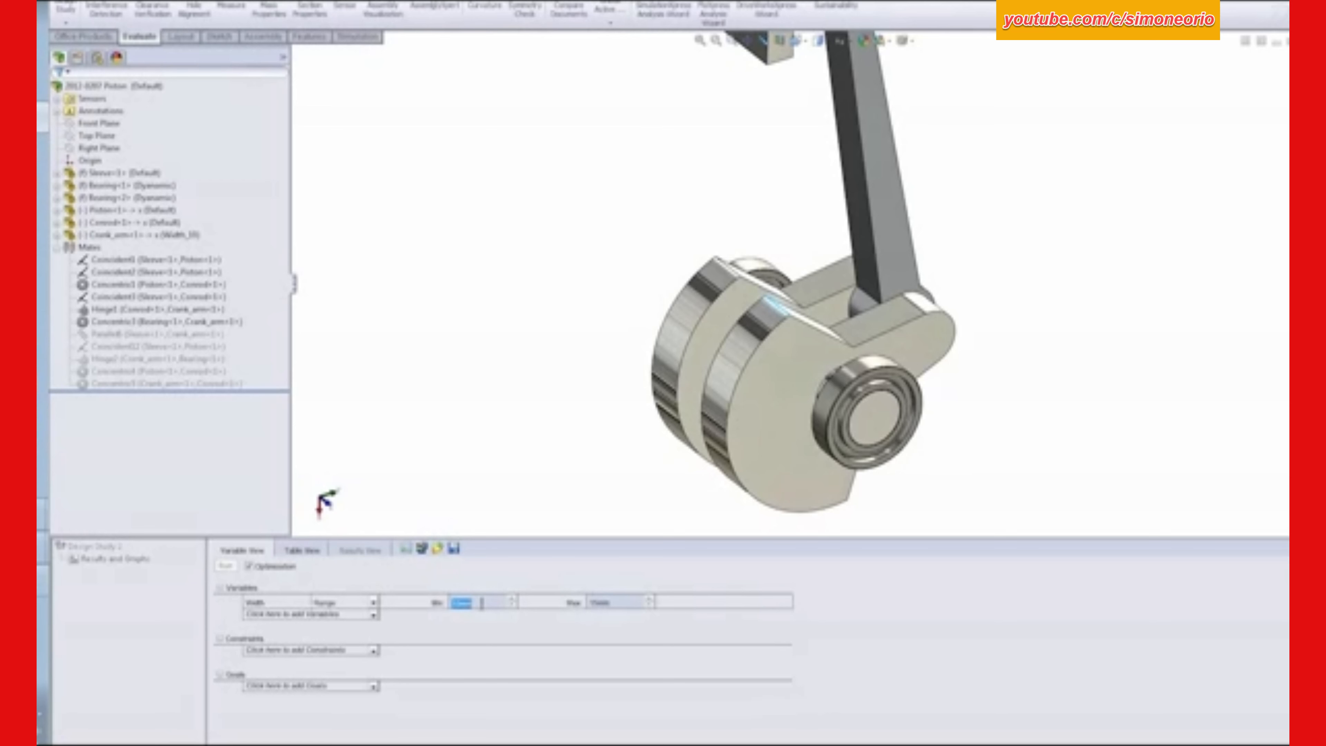
left_click(608, 603)
left_click(462, 513)
- Add Angle as a Range variable with a minimum of 75 degrees and a maximum of 120 degrees
left_click(372, 615)
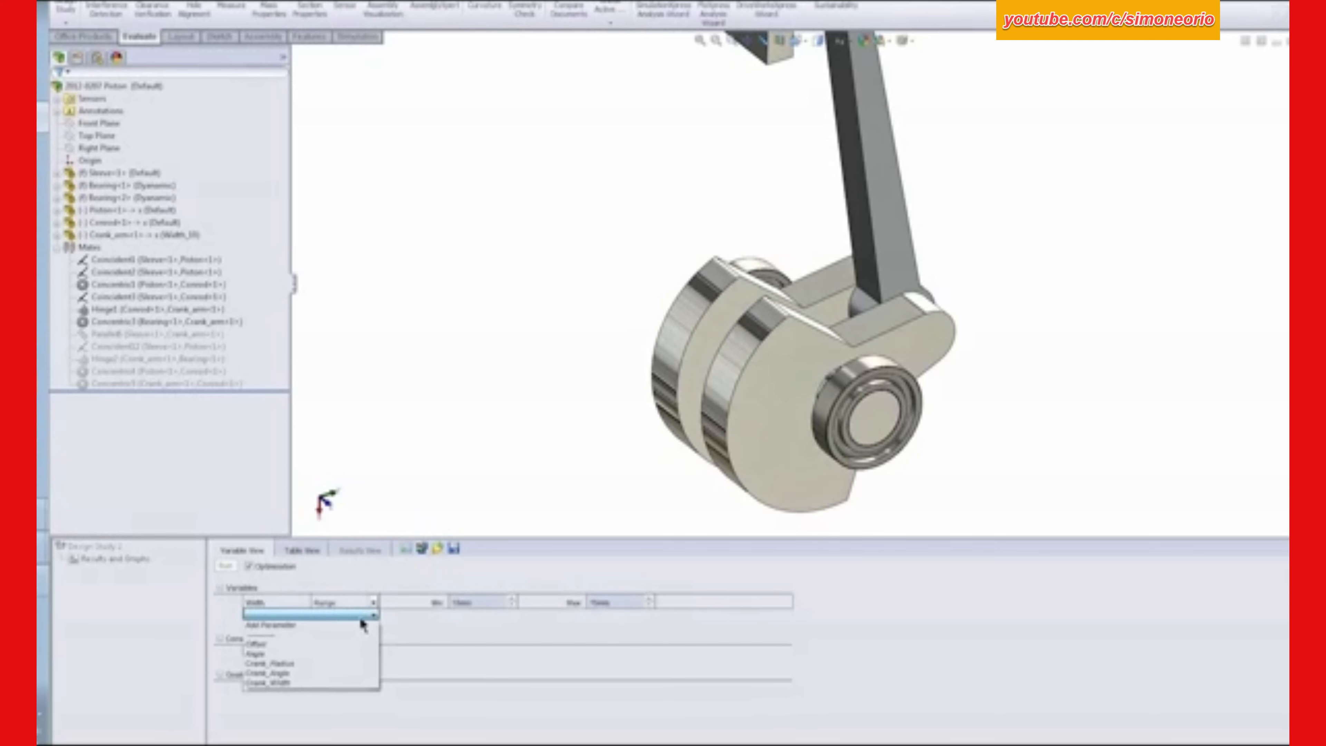
left_click(279, 652)
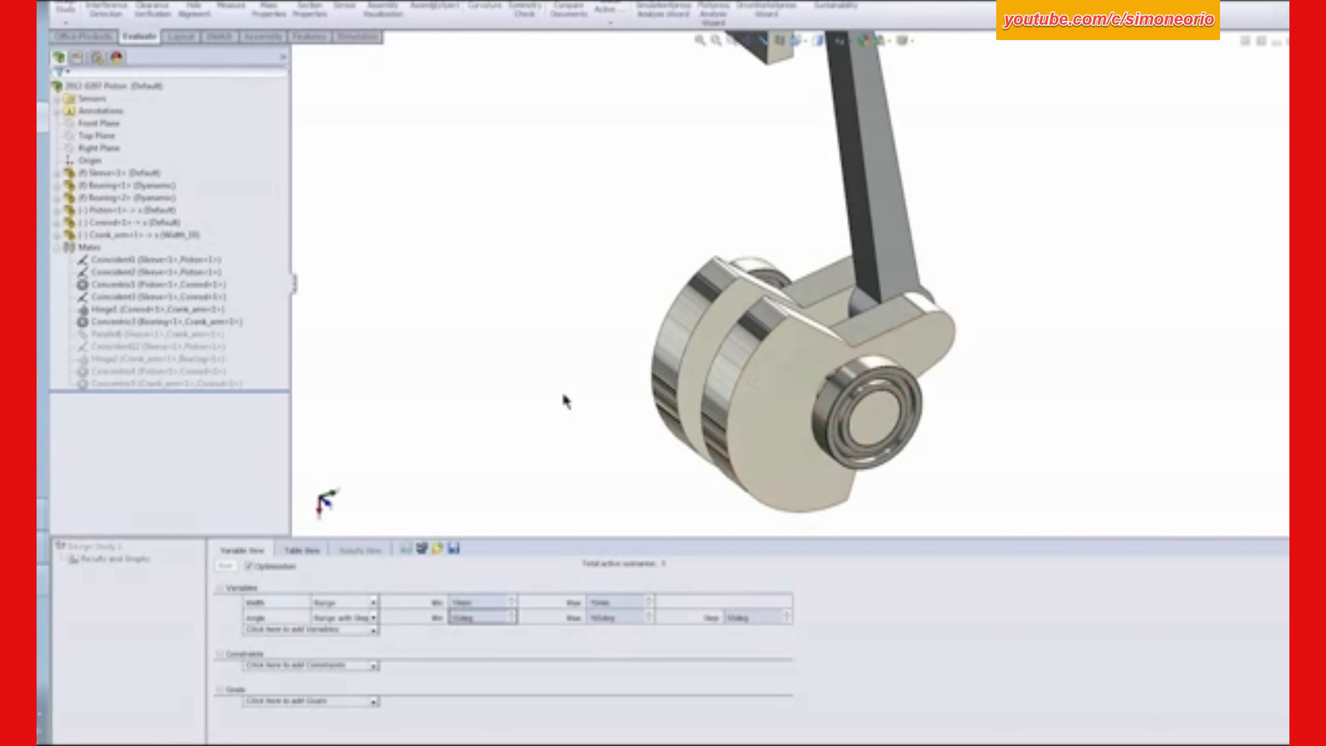
left_click(373, 617)
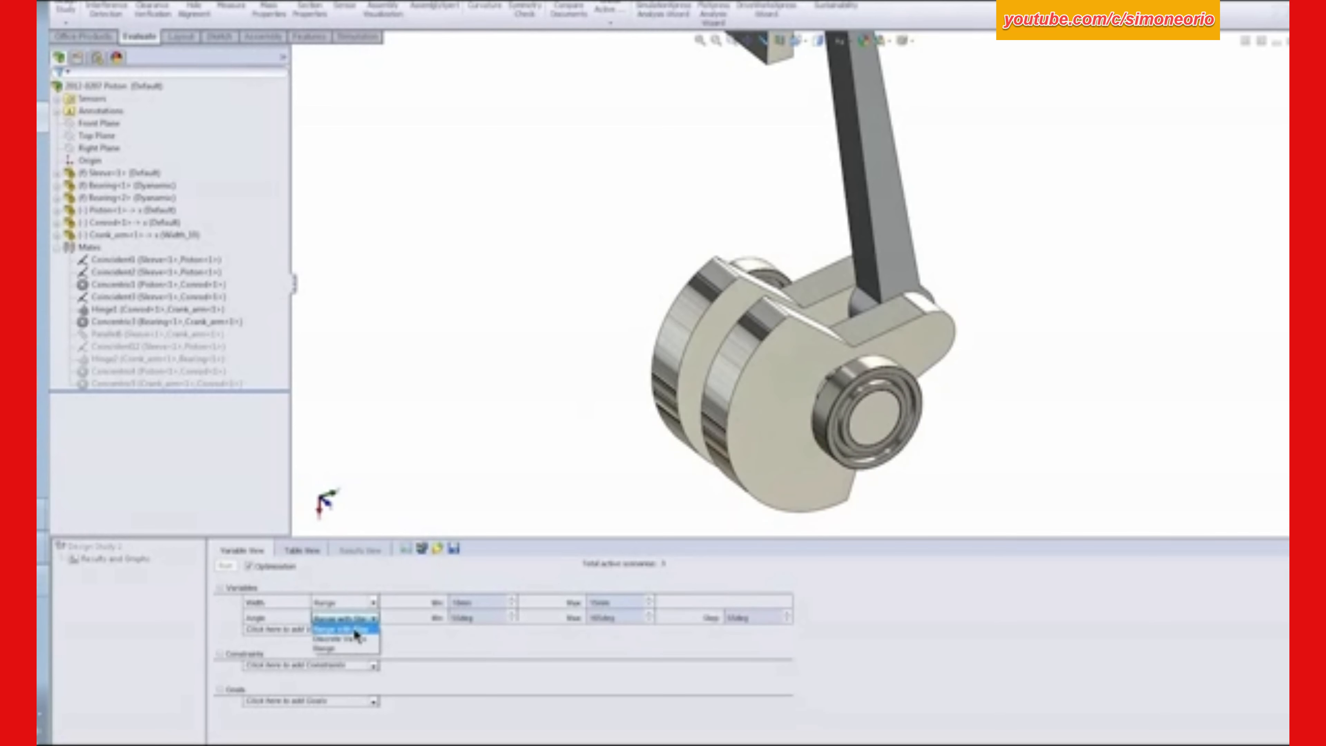
left_click(337, 650)
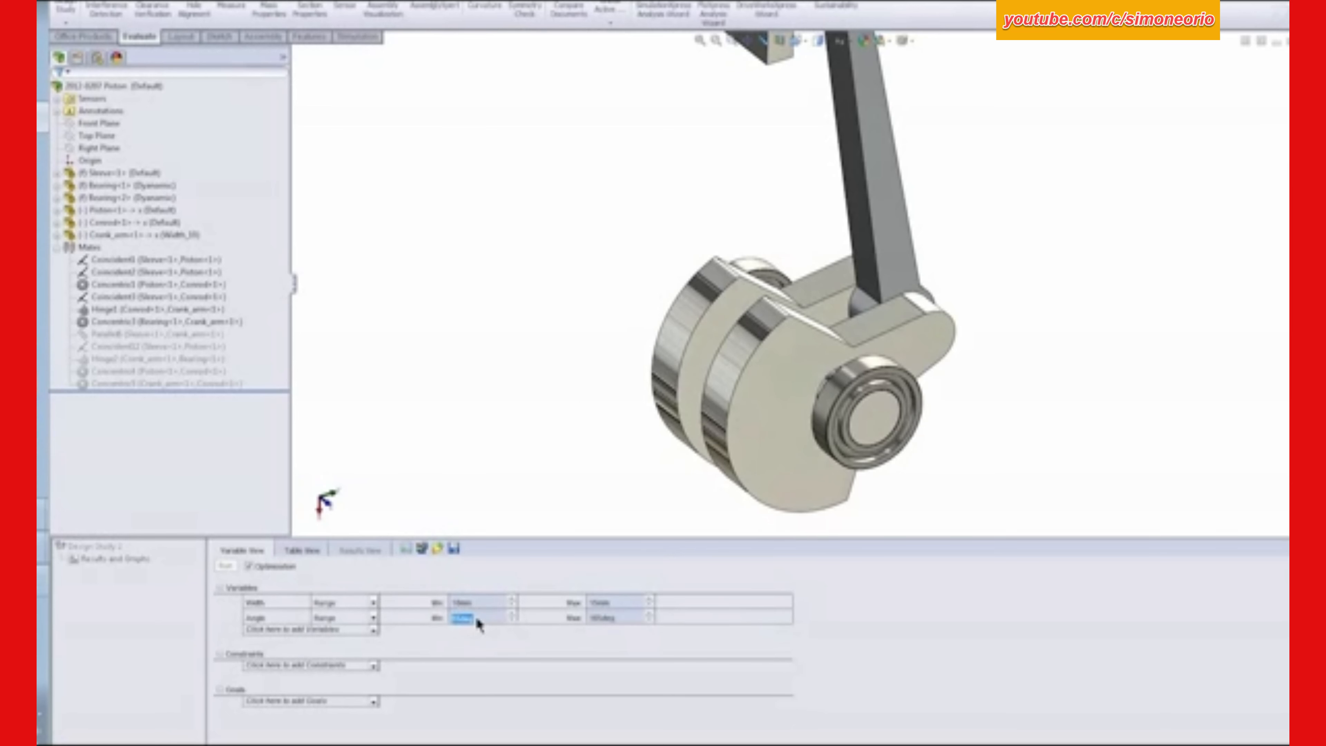
type("75")
key("Tab")
type("120")
key("Tab")
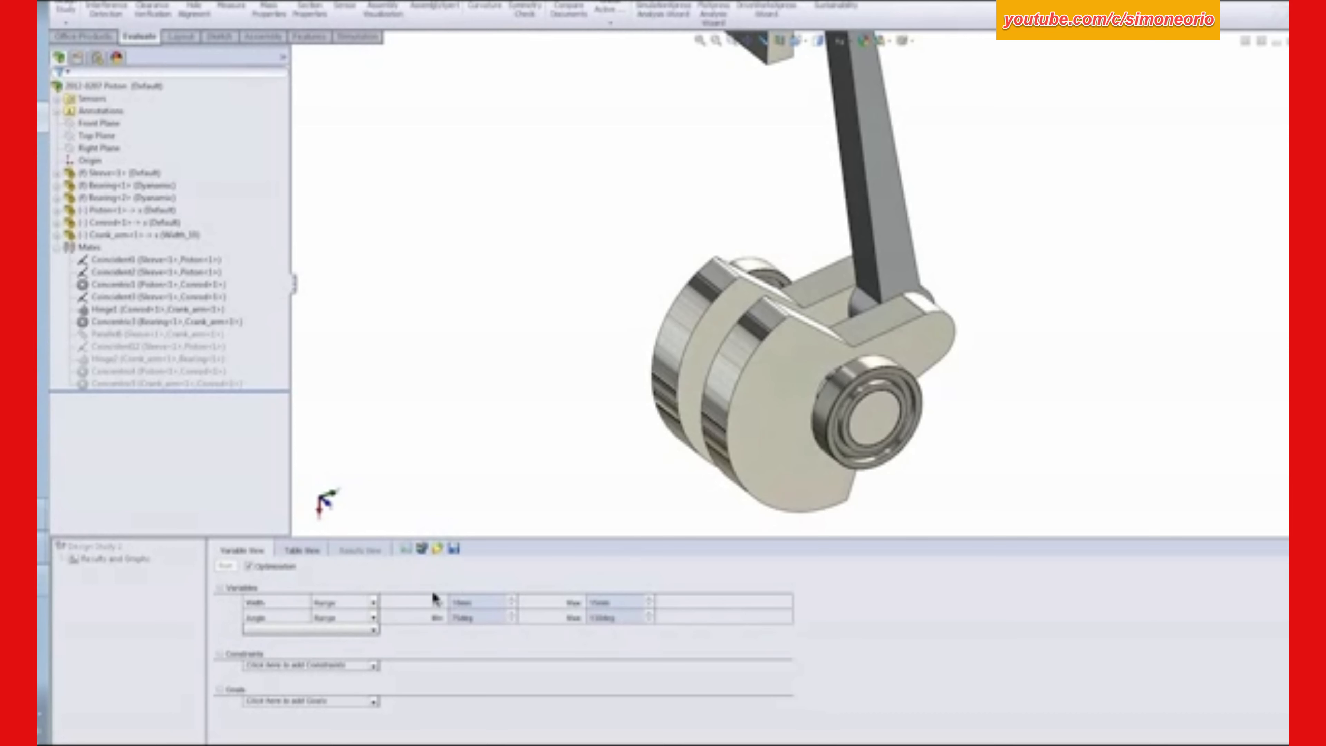
right_click(459, 359)
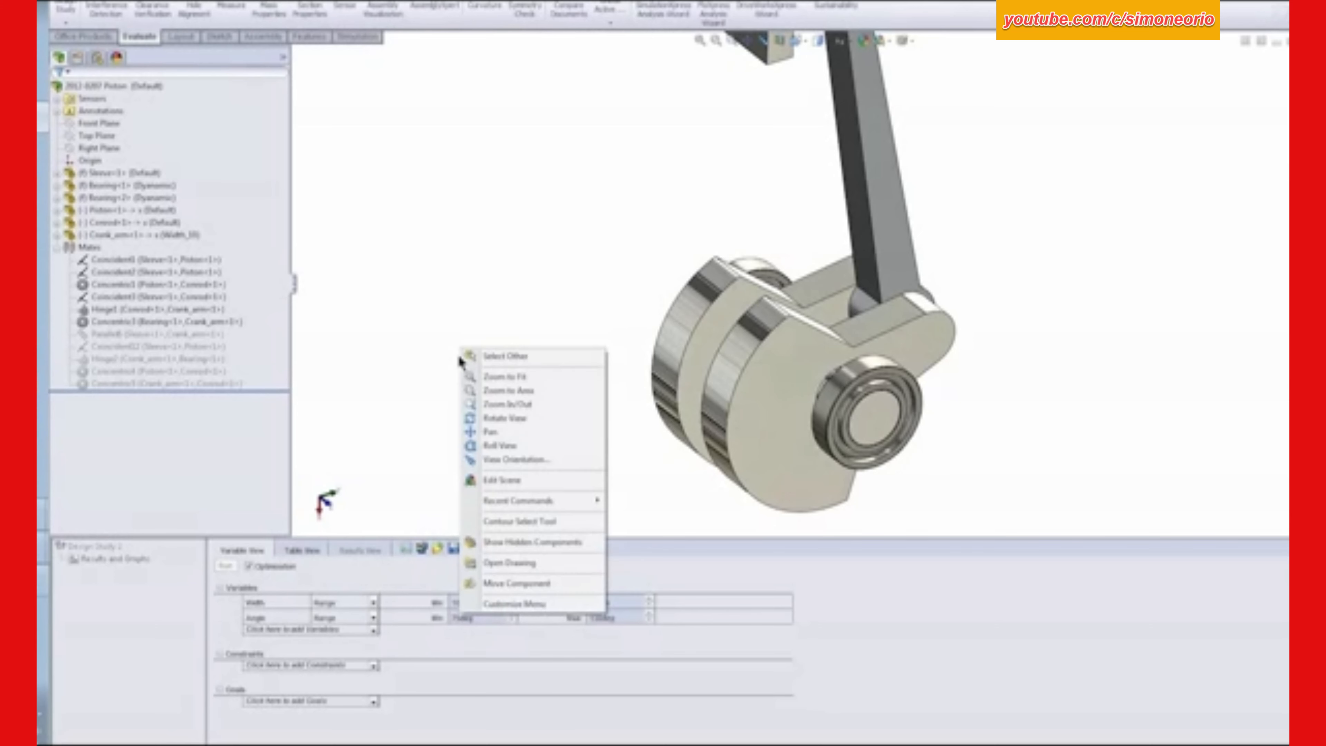
left_click(415, 330)
- Add a constraint using a new Motion Data sensor on Motion Study 2's Y-Force plot, with its alert turned off
left_click(374, 666)
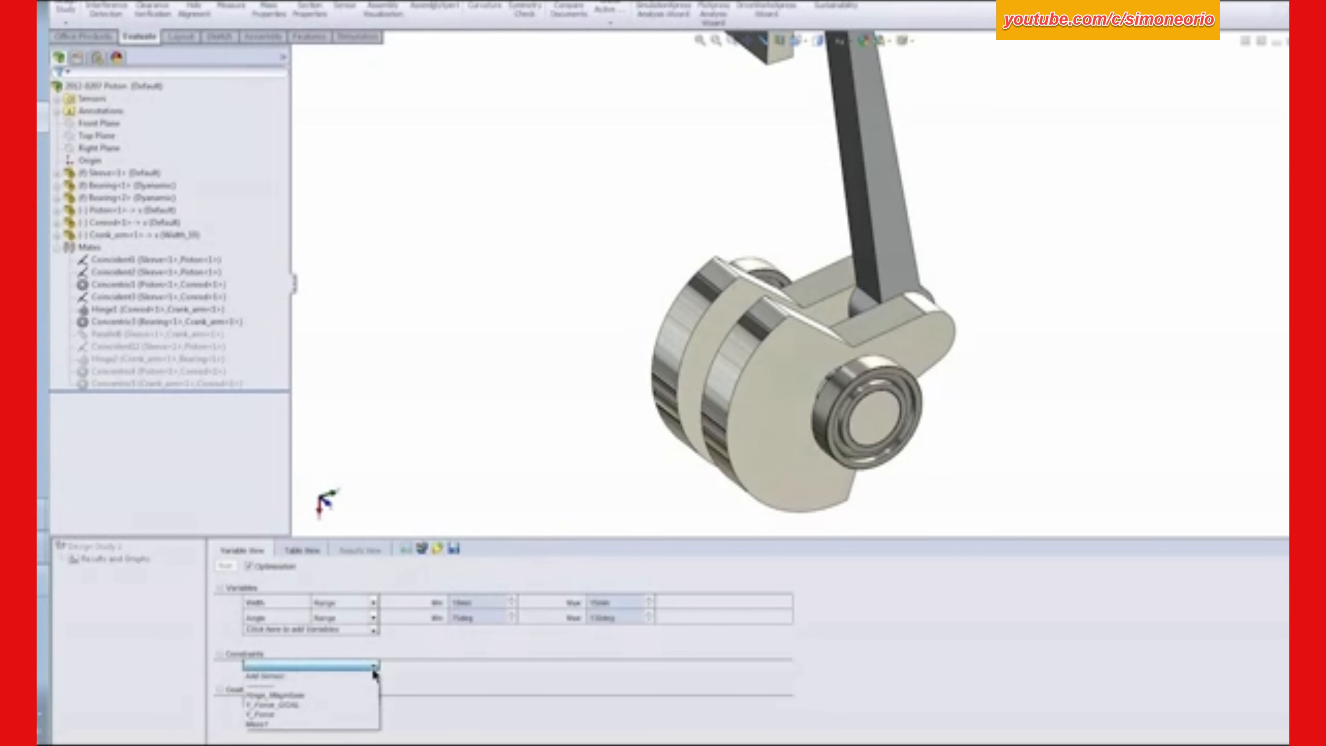
left_click(292, 679)
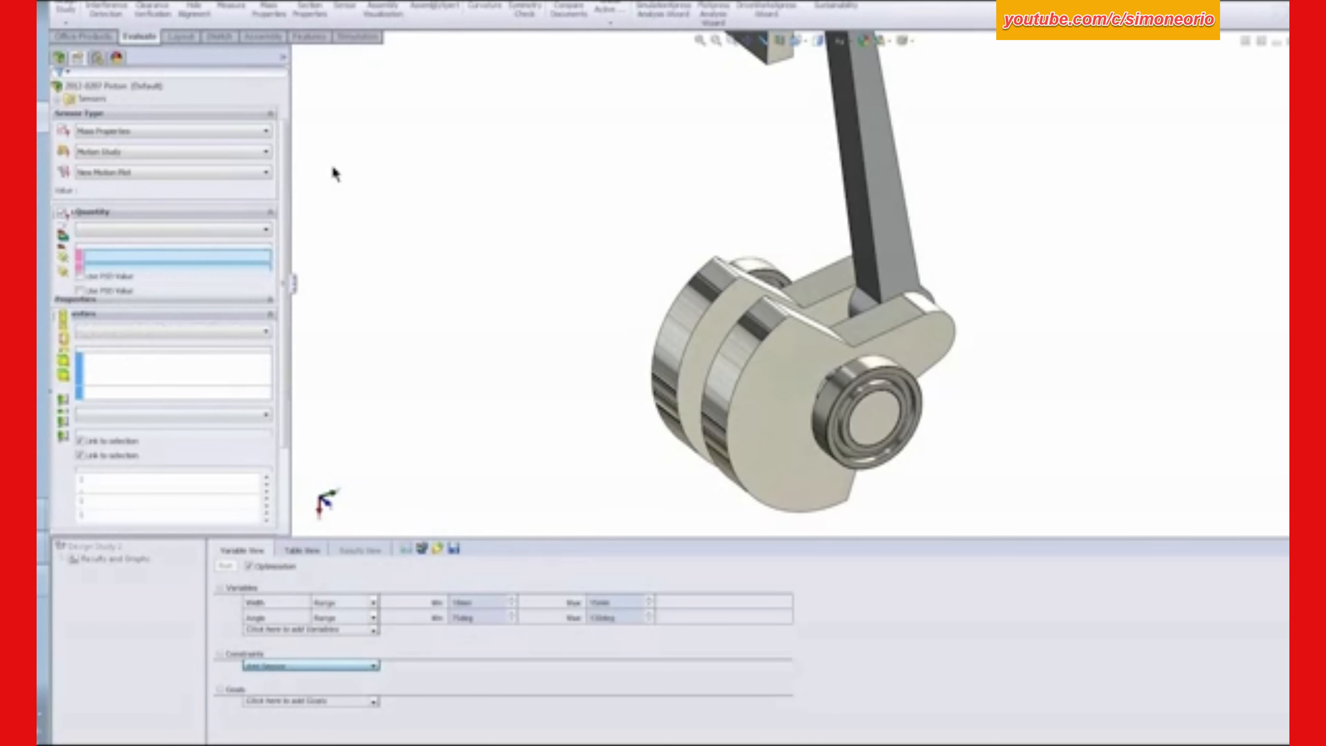
left_click(140, 133)
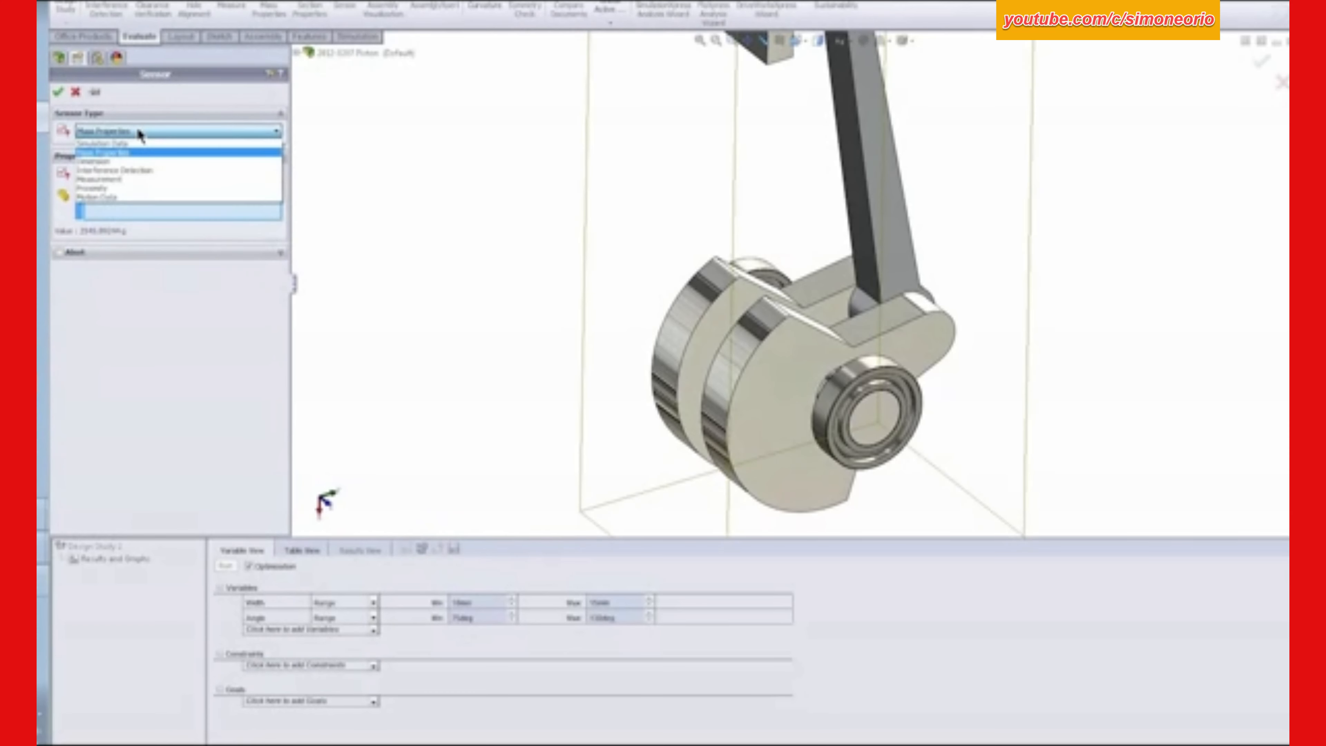
left_click(130, 199)
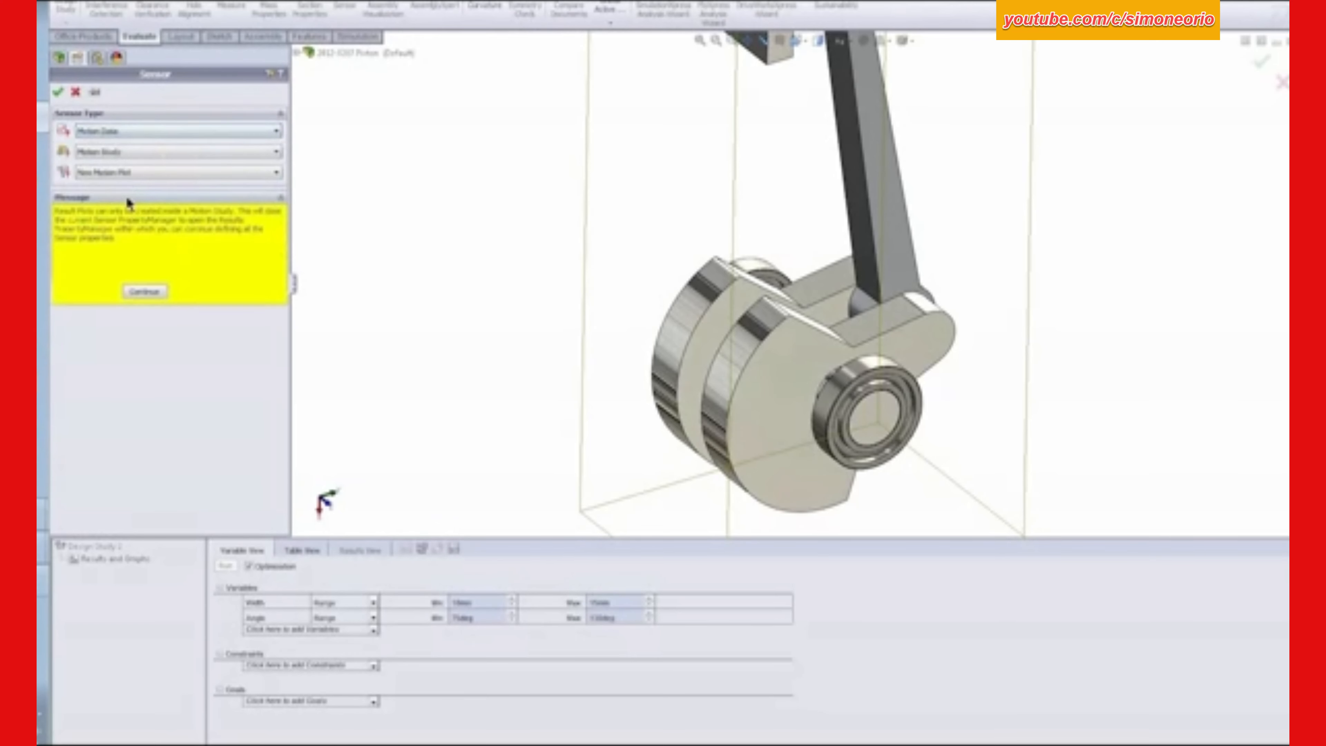
left_click(120, 152)
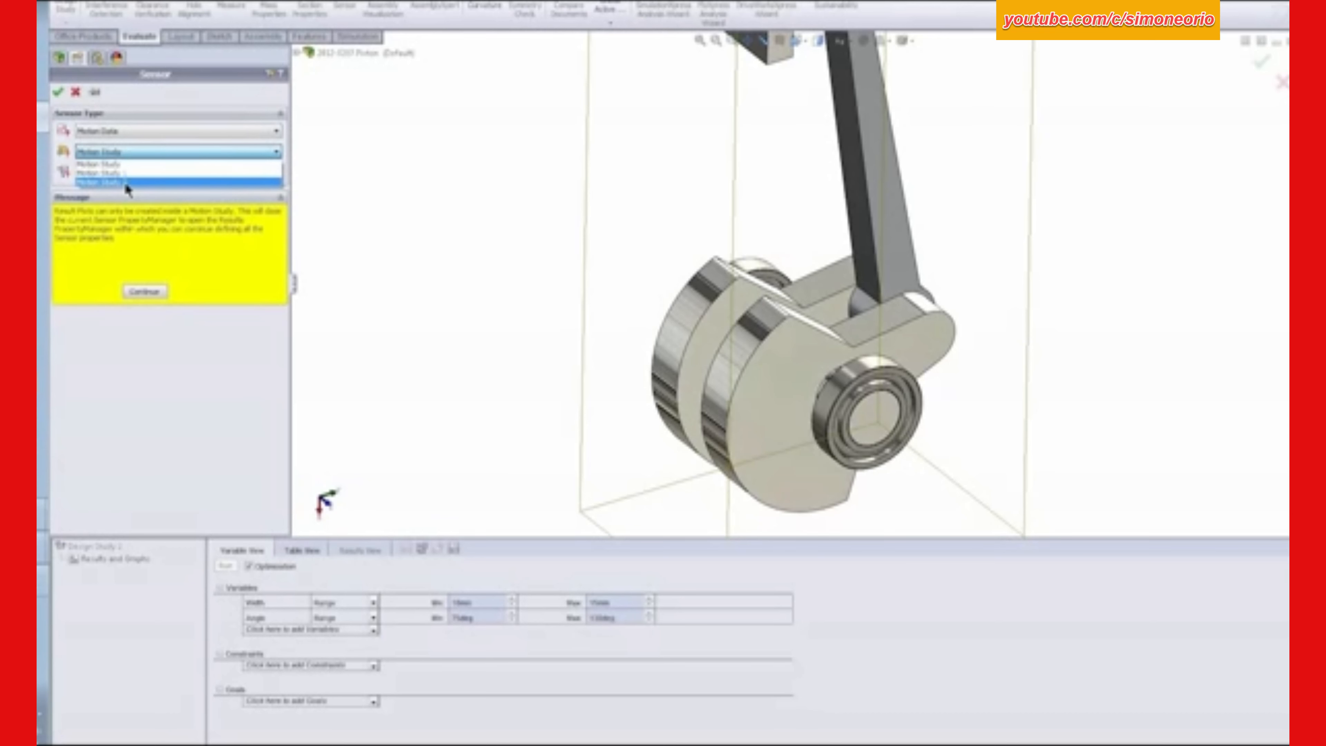
left_click(128, 183)
left_click(131, 173)
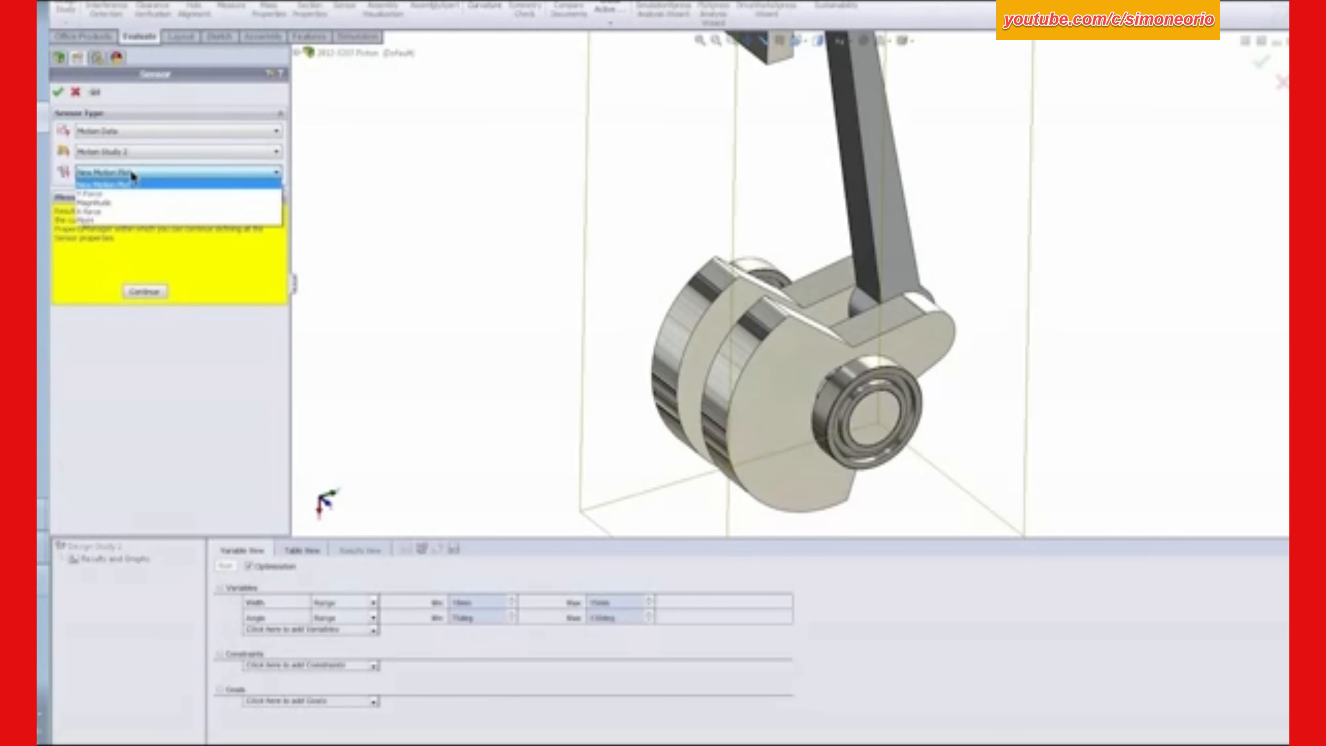
left_click(110, 196)
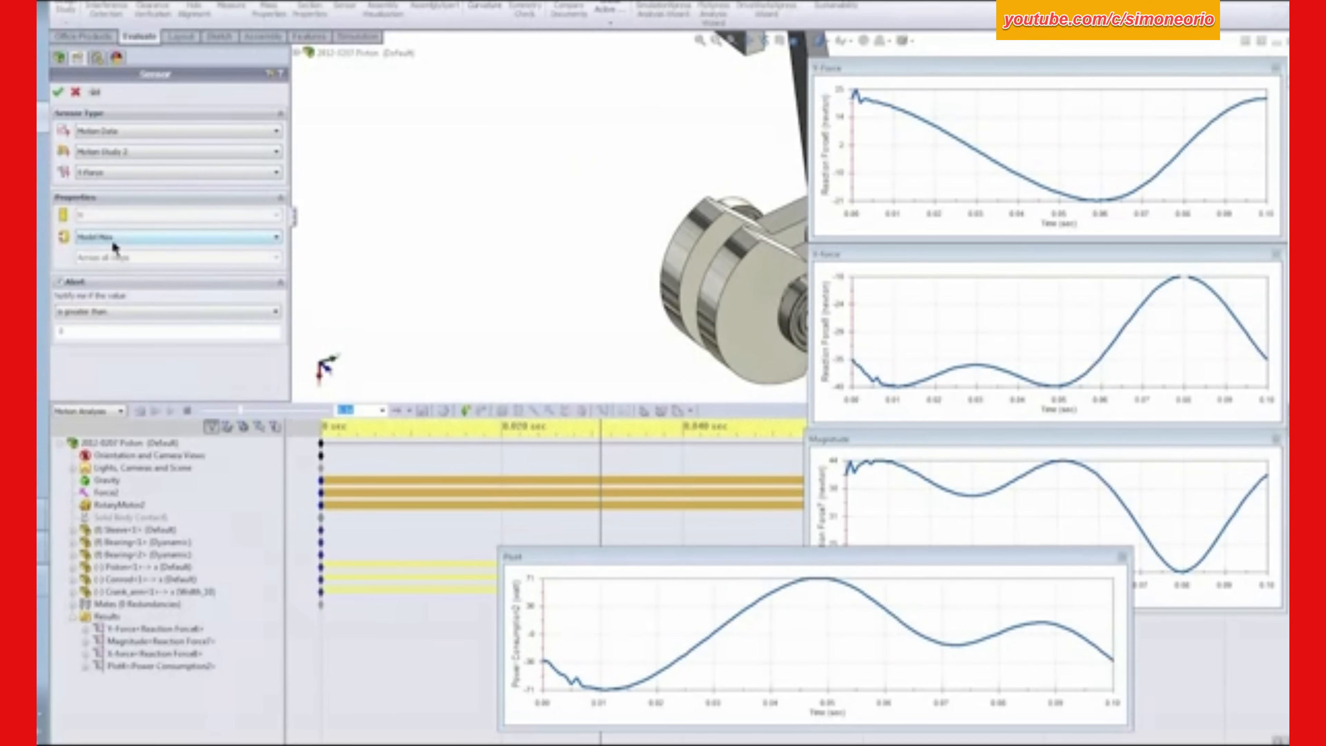
left_click(60, 283)
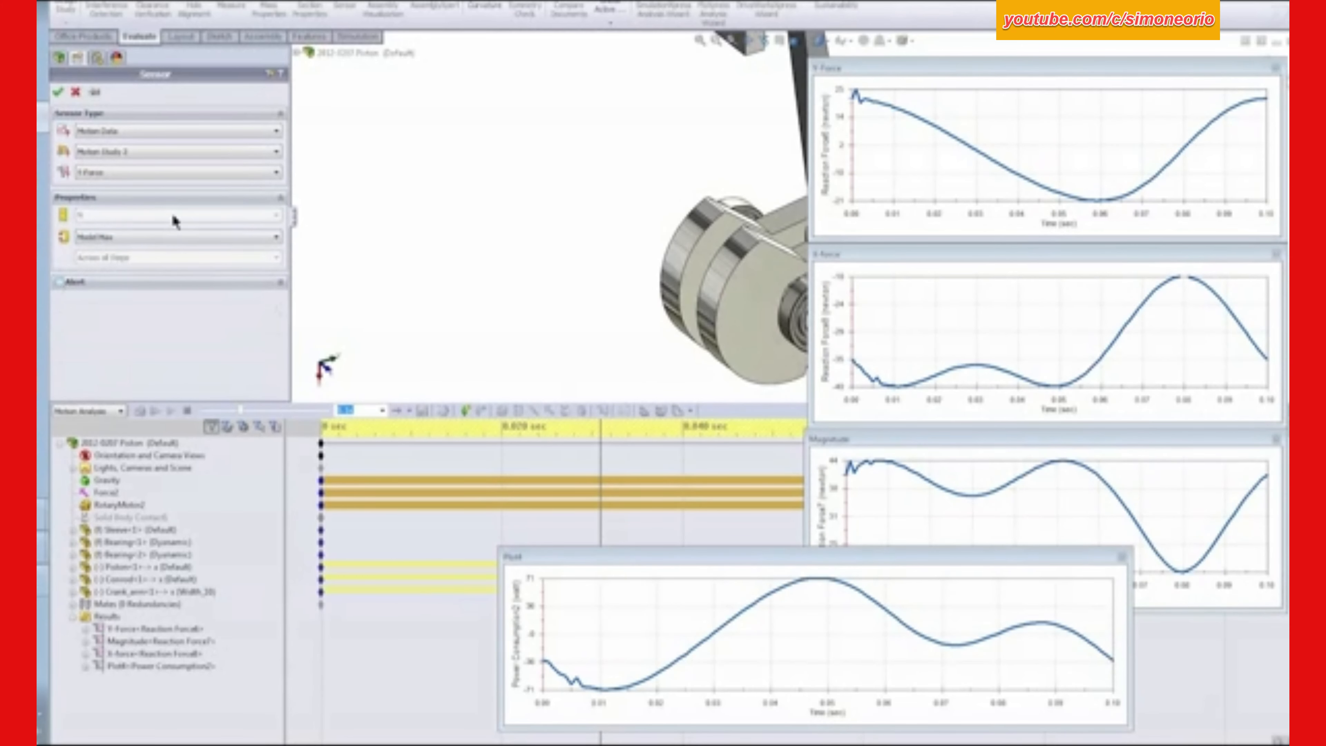
left_click(59, 93)
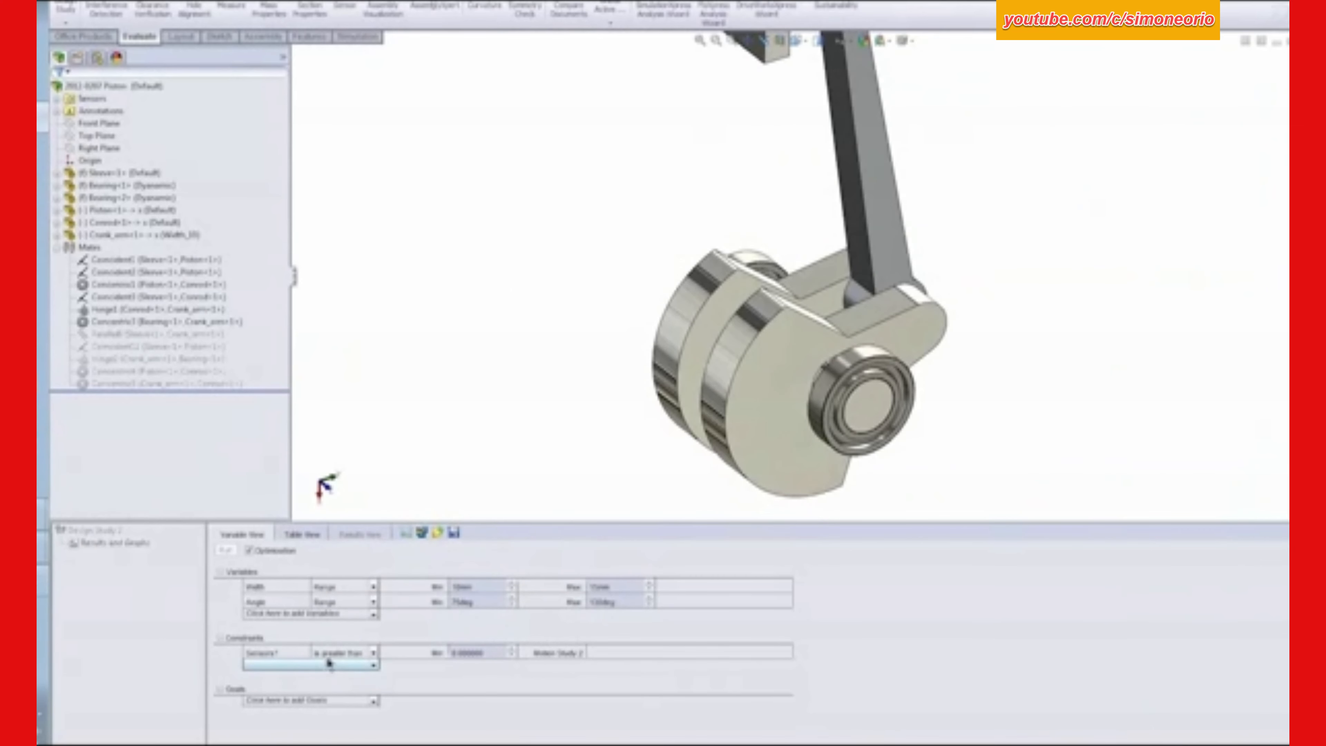
- Set the Motion Study 2 sensor constraint to "is less than" with a maximum of 15
left_click(374, 654)
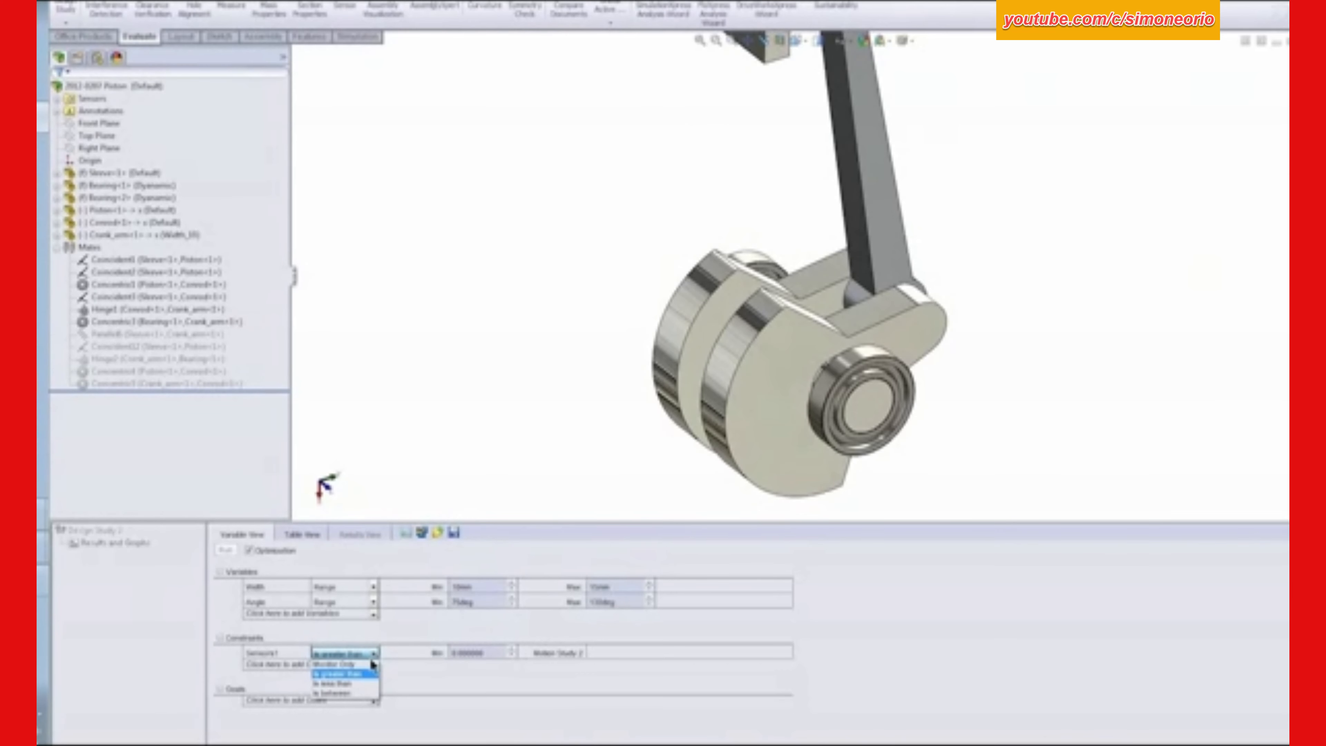
left_click(332, 683)
left_click(469, 653)
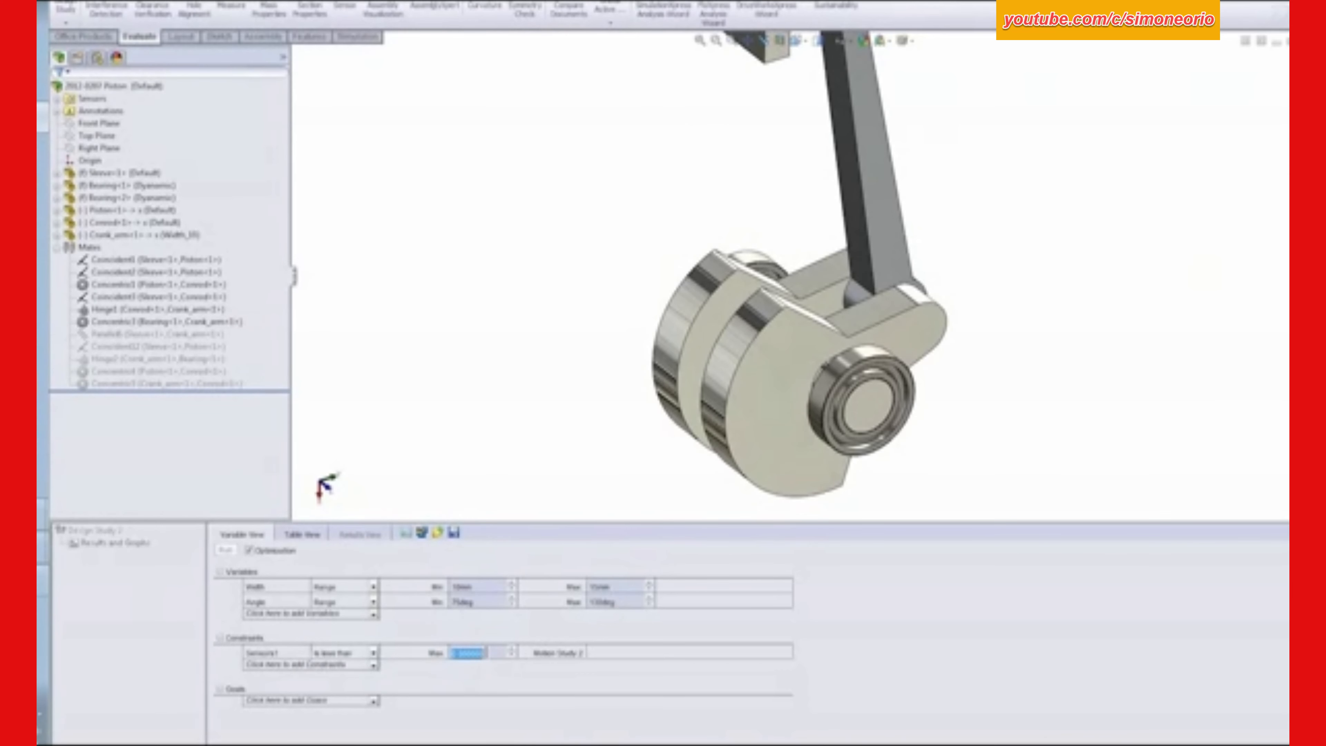
type("10")
key("Tab")
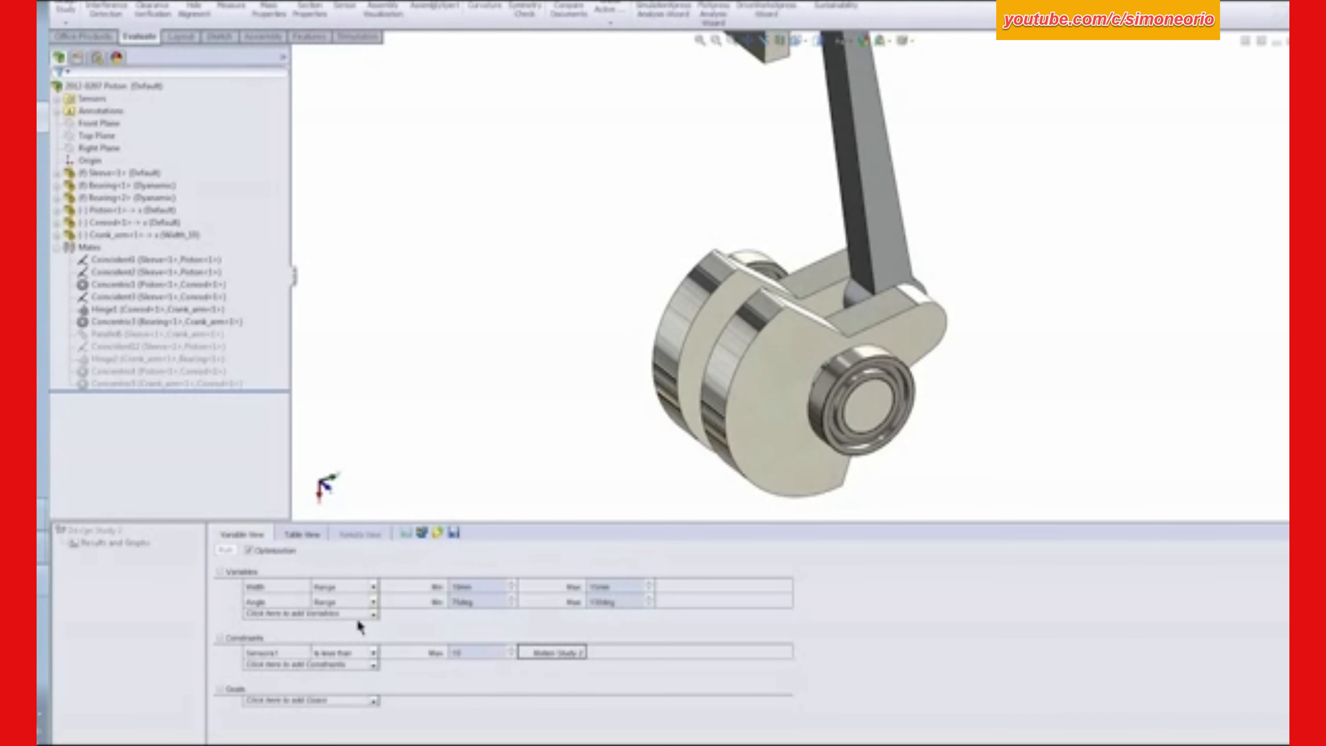
- Add the Mass1 sensor as a design study goal set to Minimize, and fit the whole piston assembly in view
left_click(373, 700)
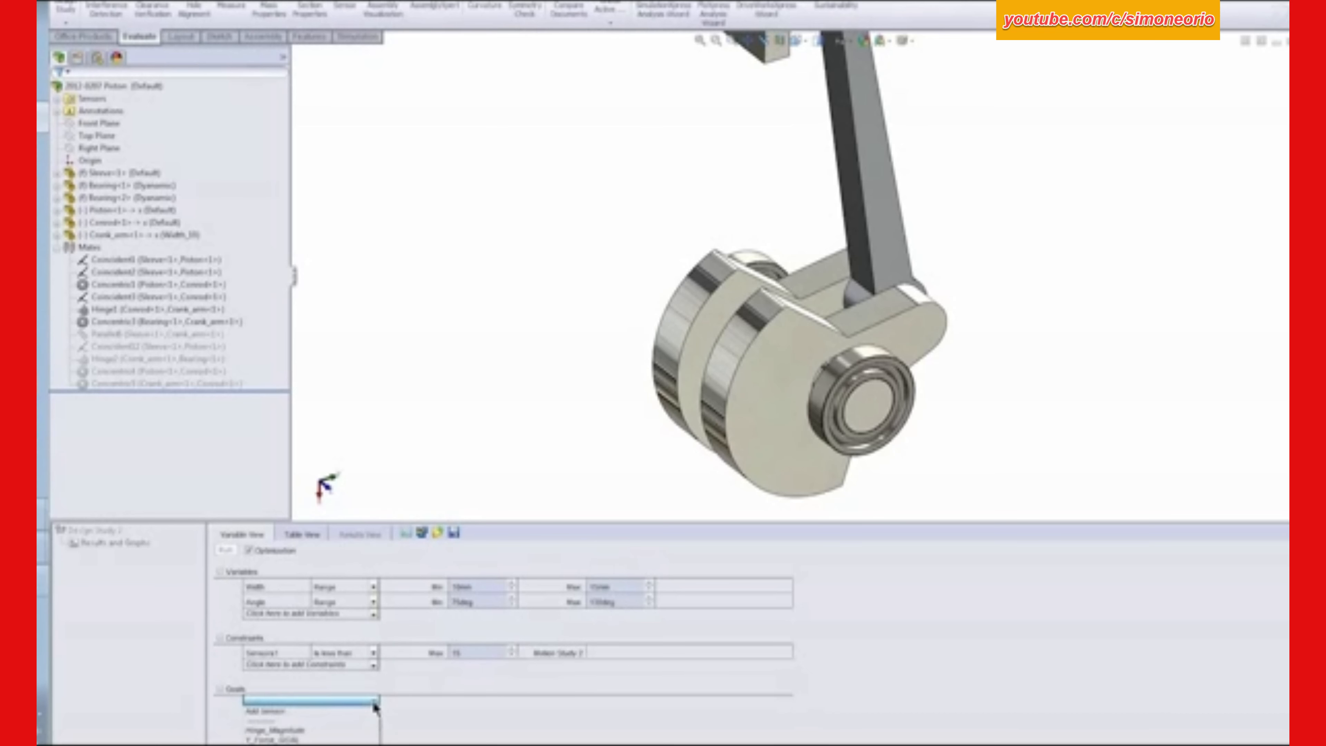
left_click(277, 744)
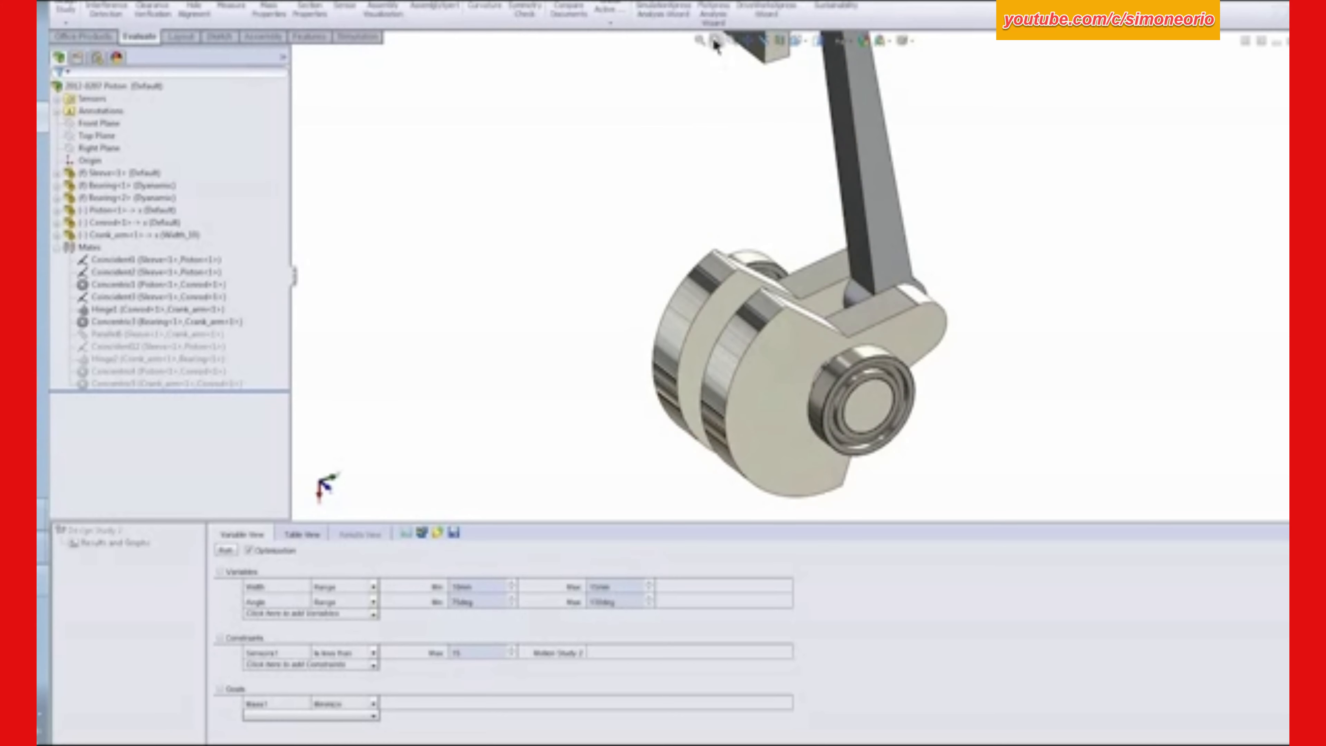
left_click(699, 40)
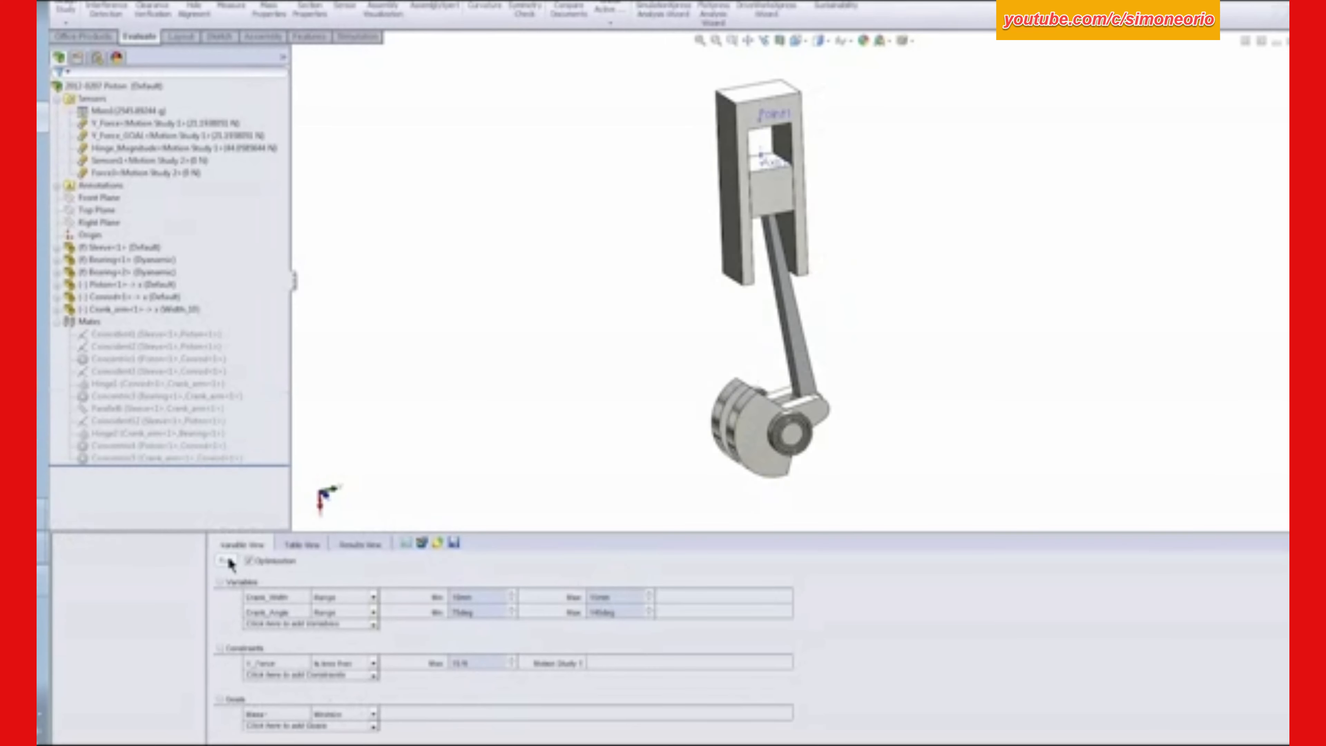
- Run the optimization in Design Study 1 and return the model to the Initial scenario
left_click(226, 560)
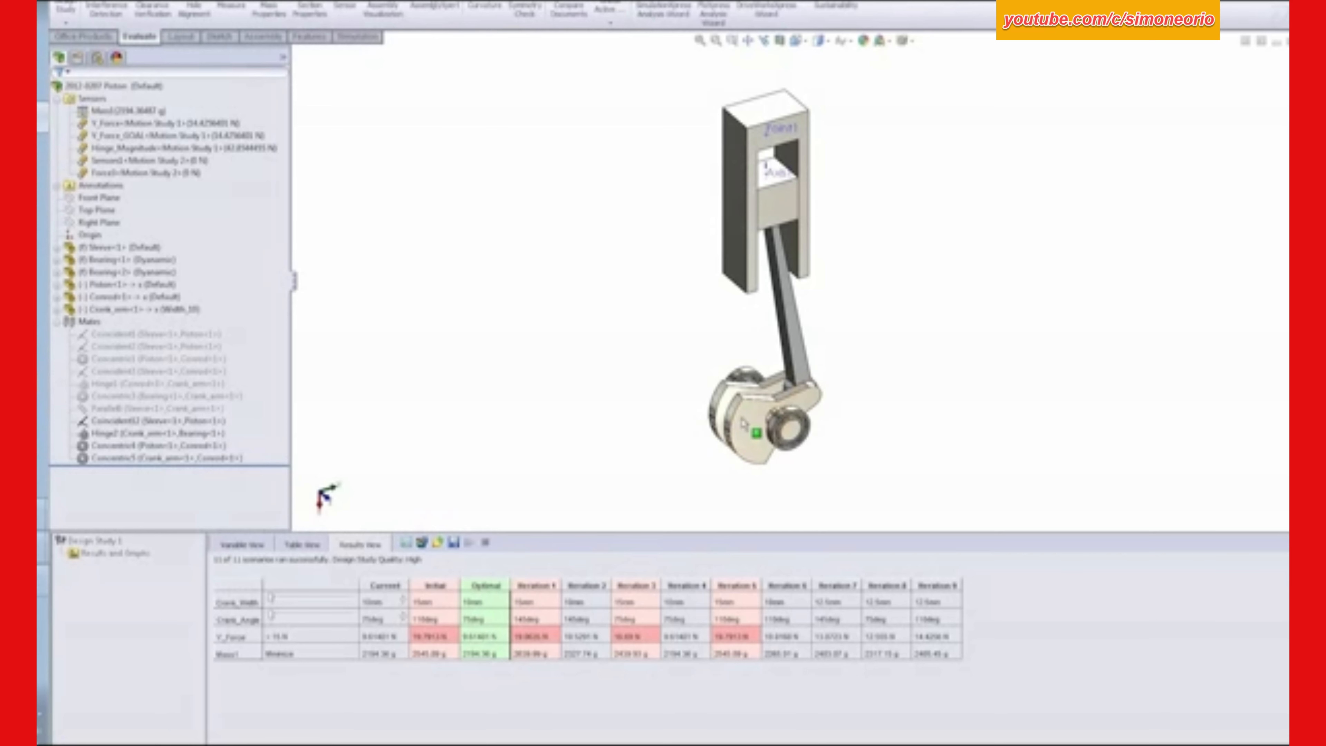
left_click(430, 587)
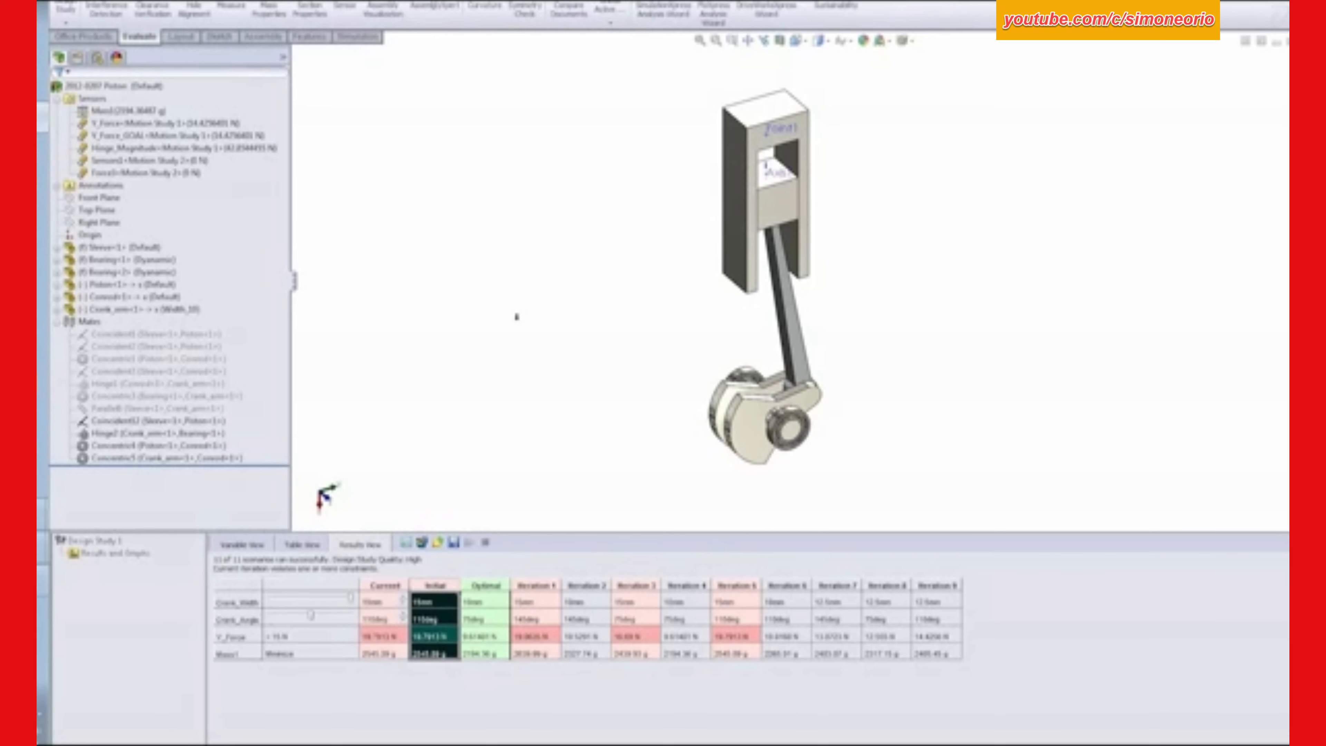
- Add Crank_Radius as a Range variable with a minimum of 20 mm and a maximum of 50 mm
left_click(261, 544)
left_click(372, 625)
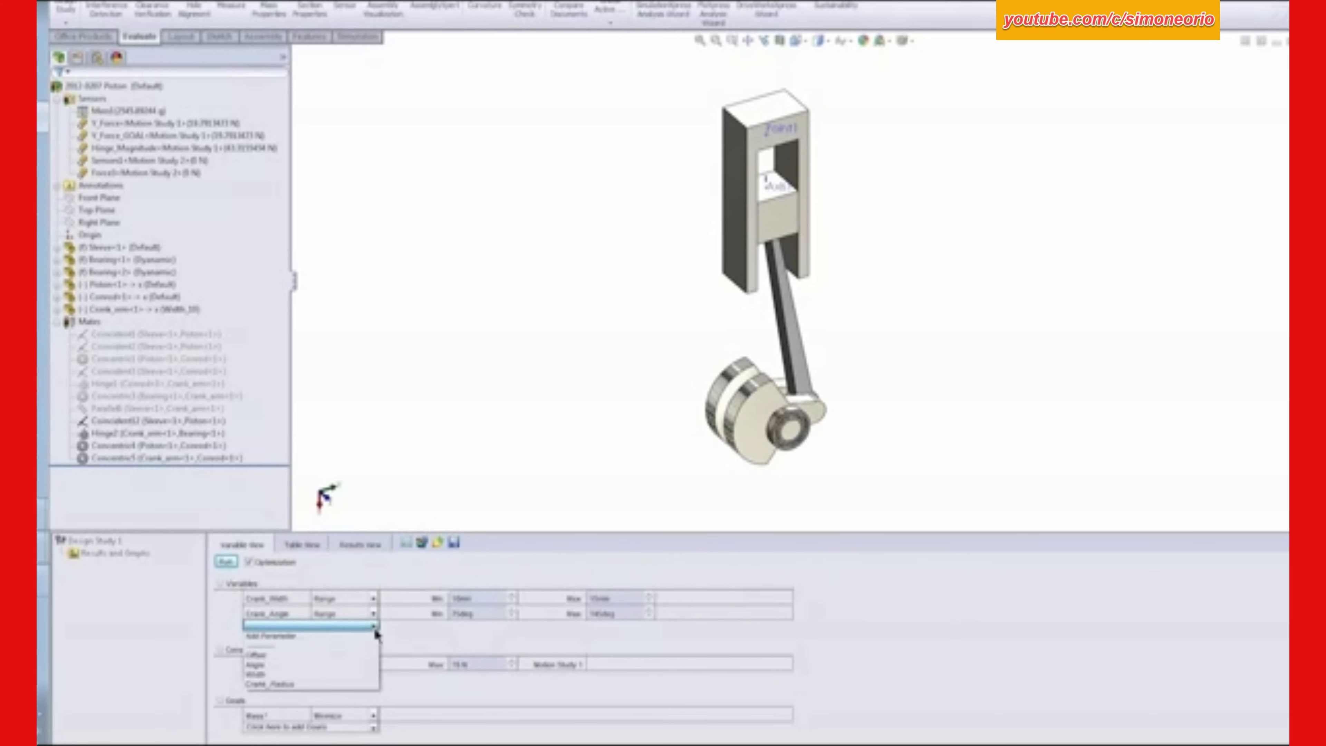
left_click(288, 687)
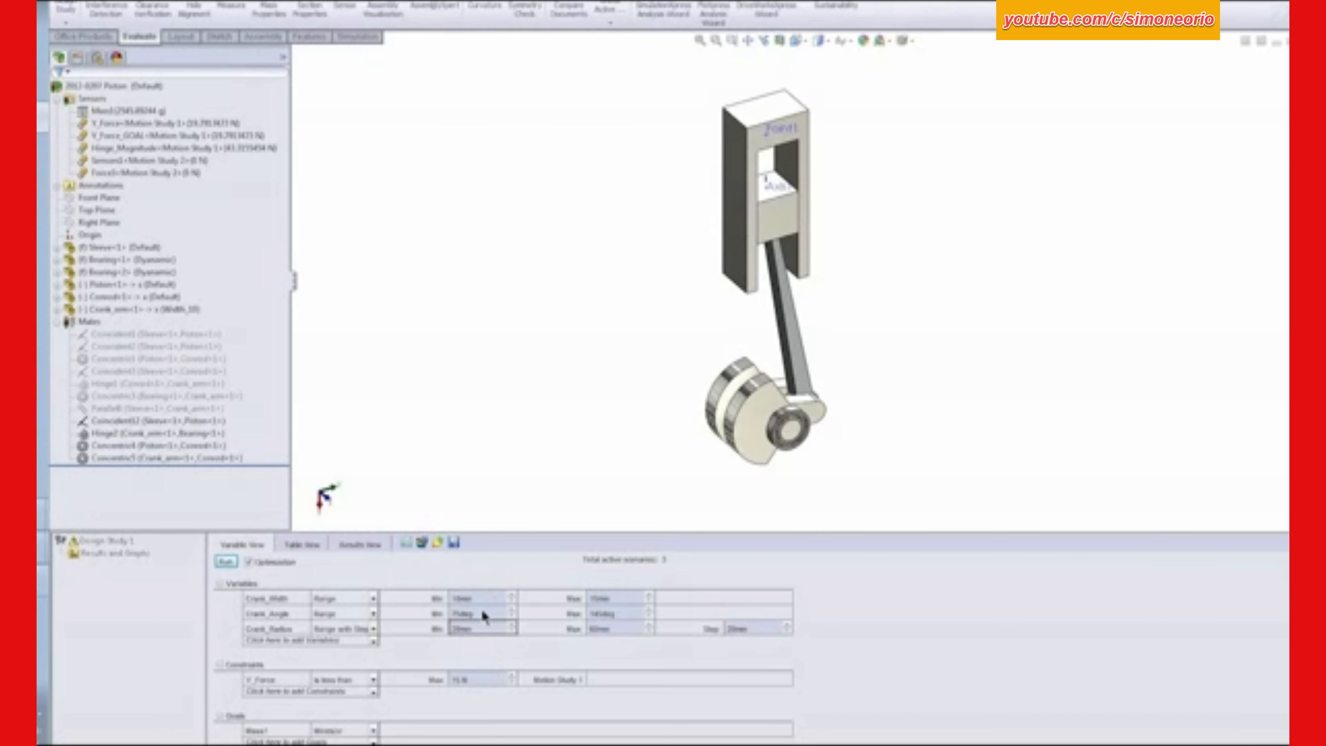
type("20")
key("Tab")
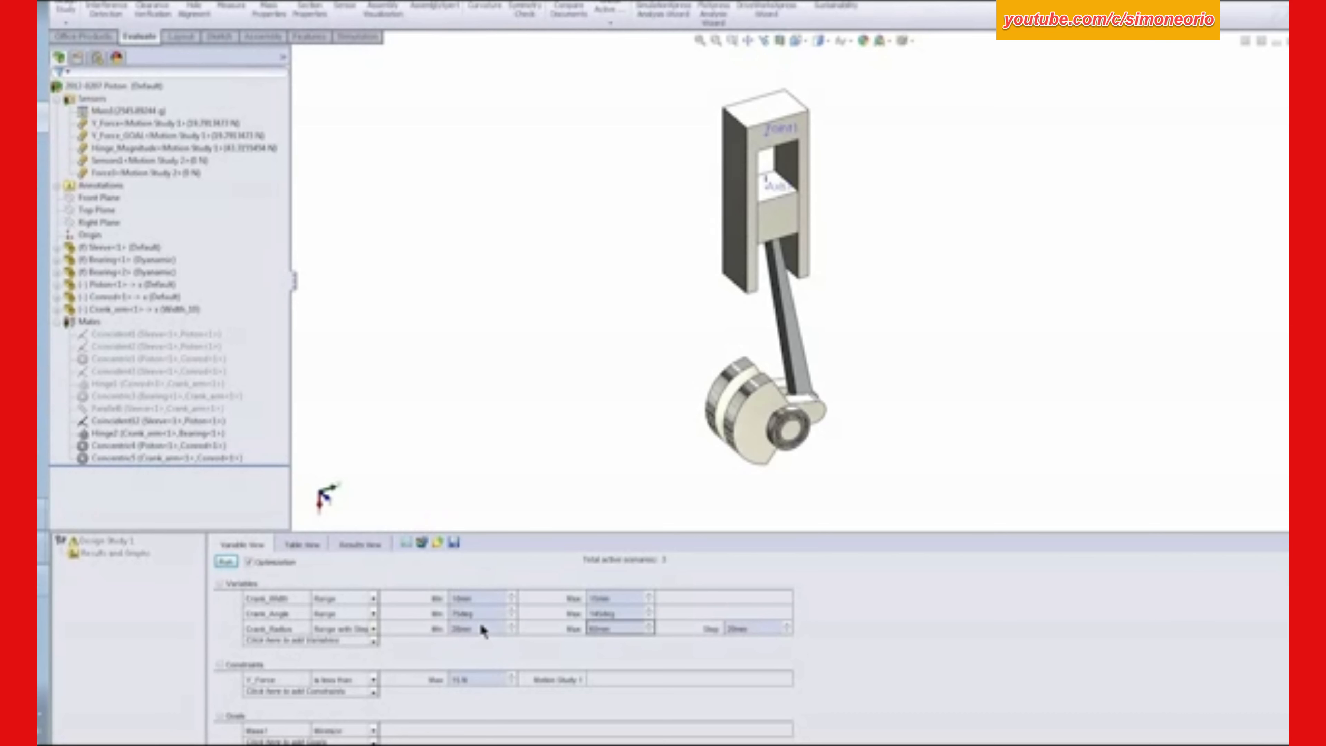
type("50")
key("Tab")
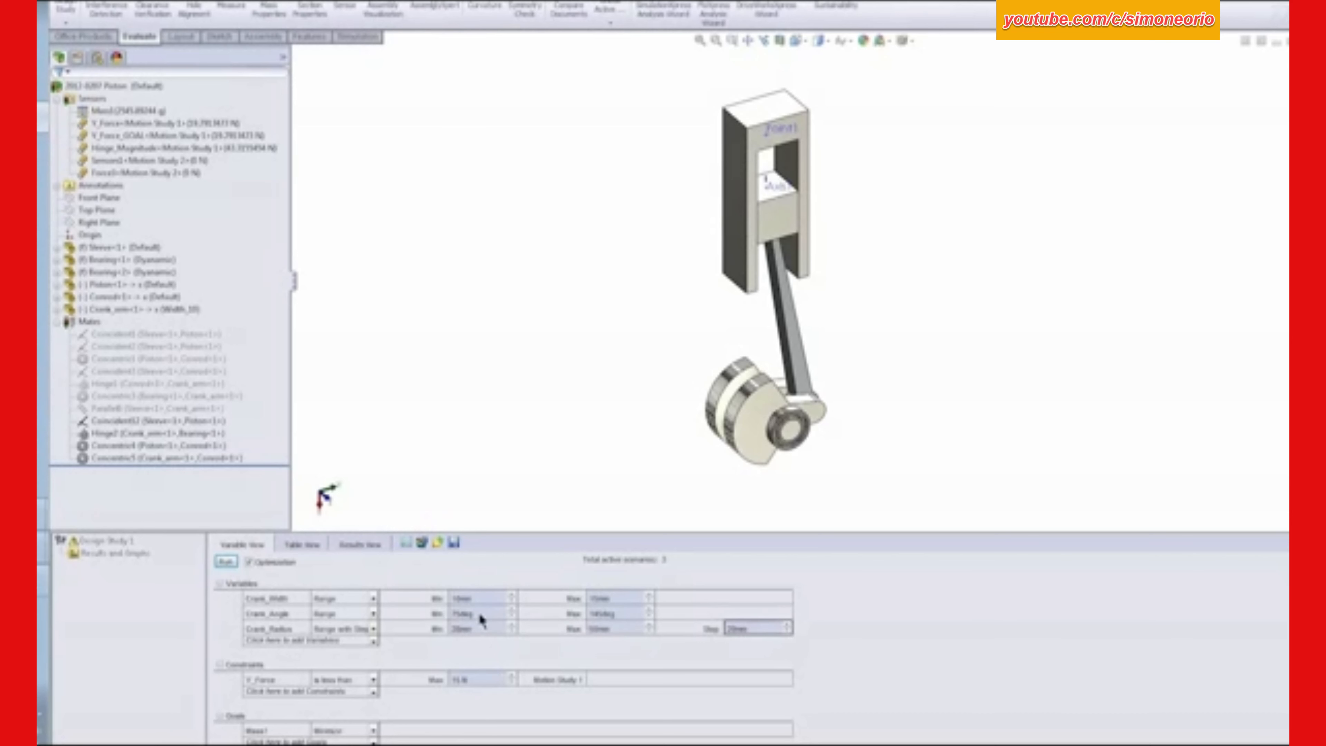
left_click(374, 630)
left_click(342, 661)
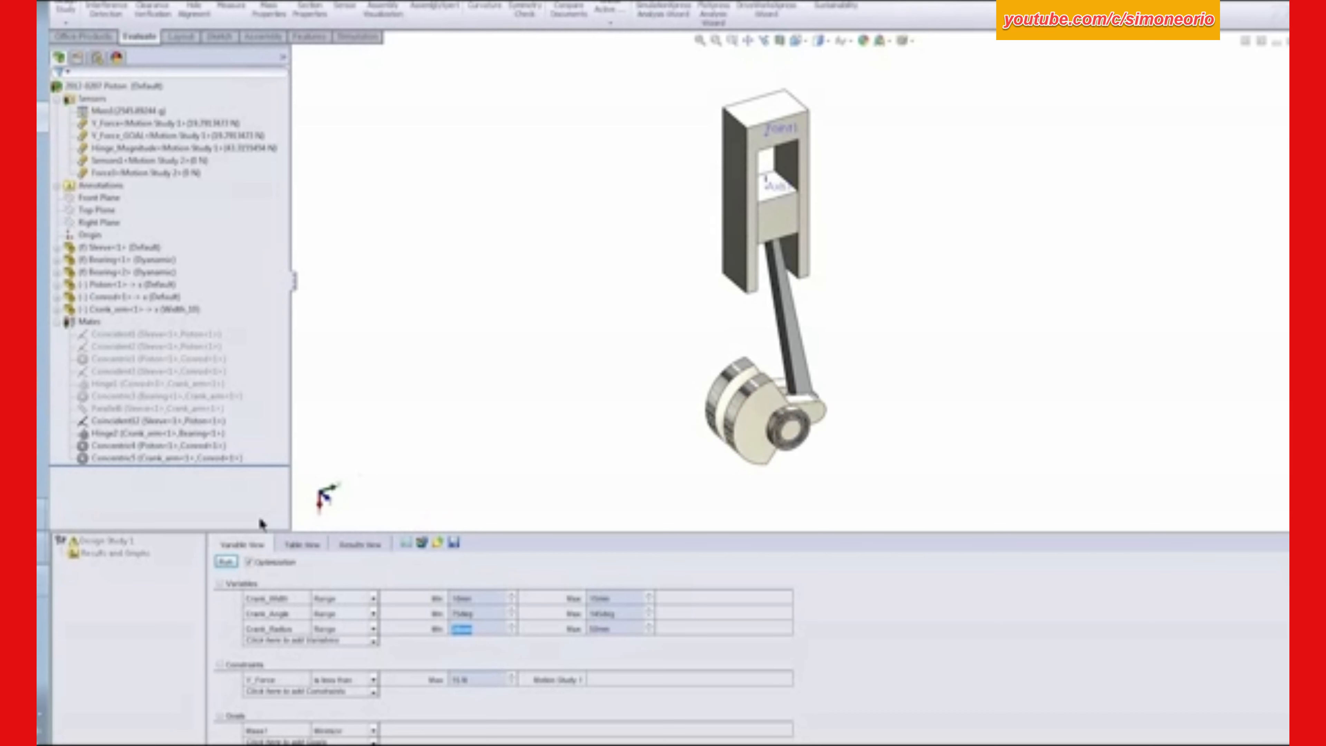
- Run the optimization with the crank radius included and display the Iteration 1, Iteration 5, Optimal and Iteration 4 scenarios
left_click(227, 563)
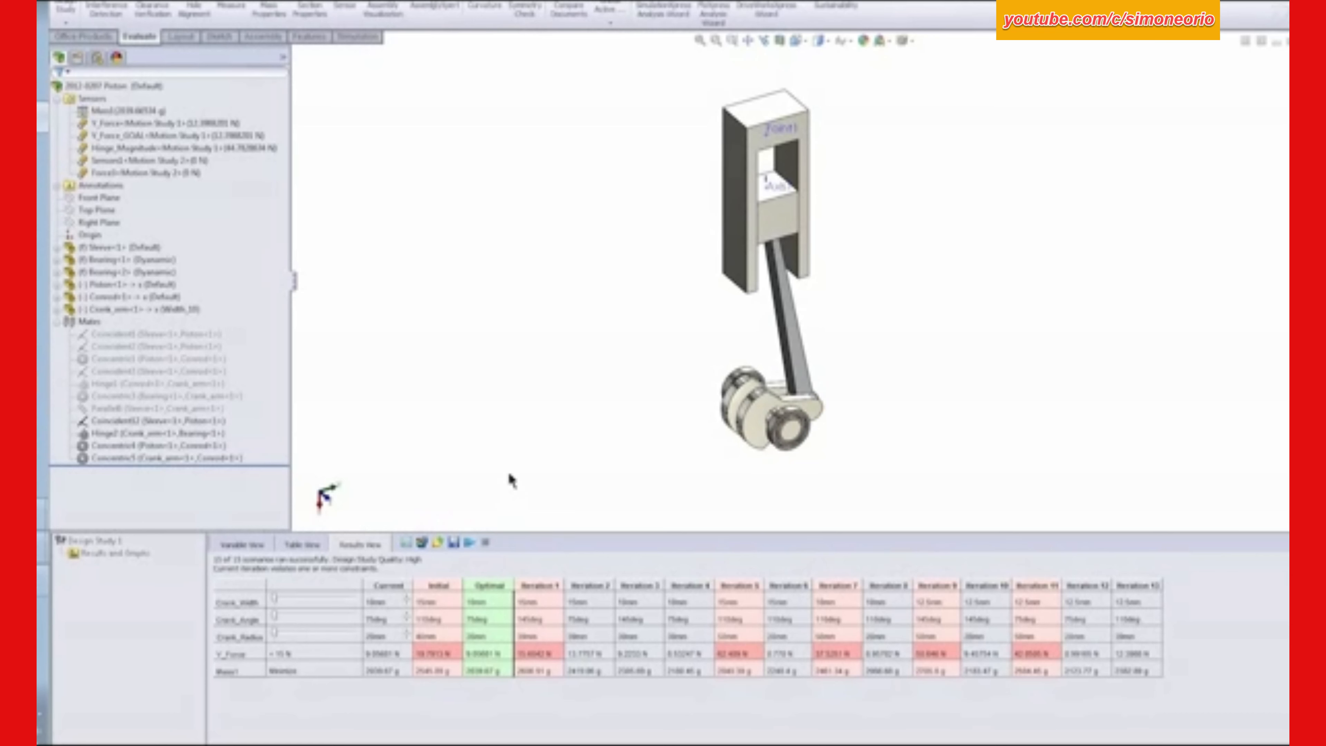
left_click(541, 600)
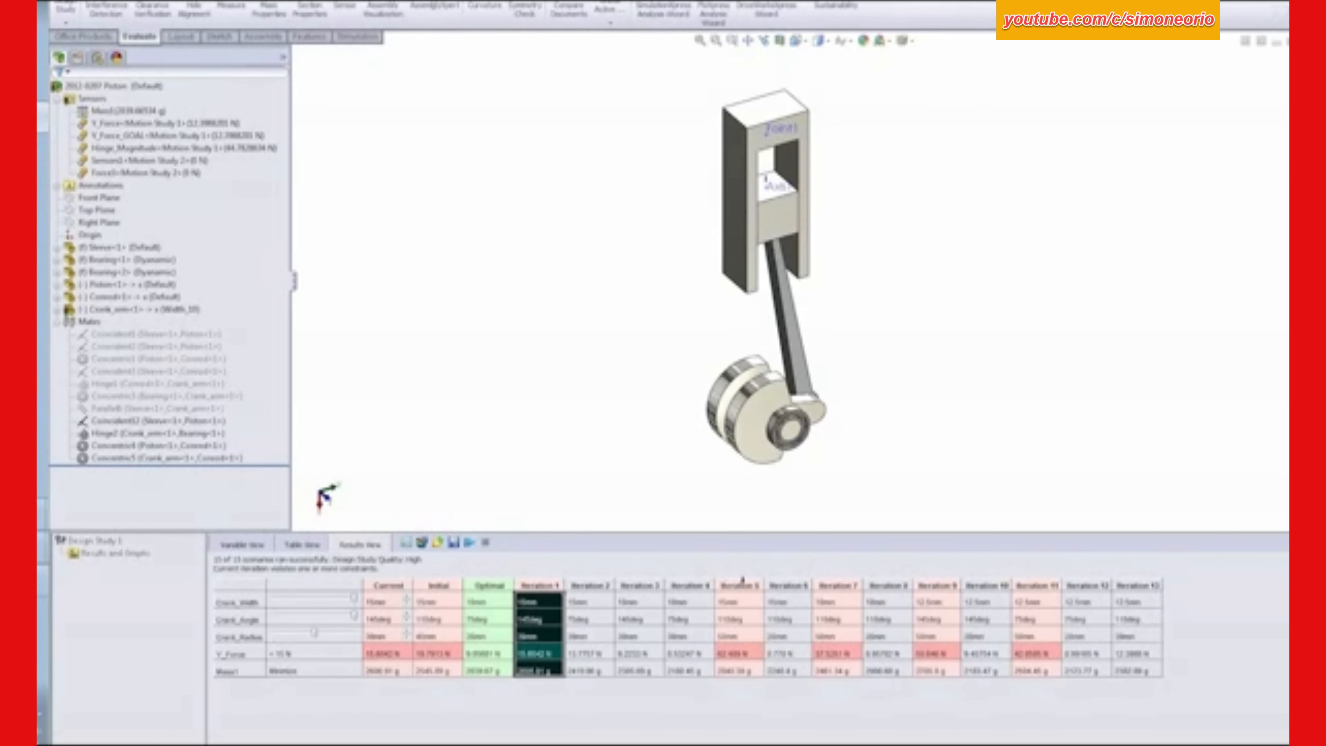
left_click(740, 584)
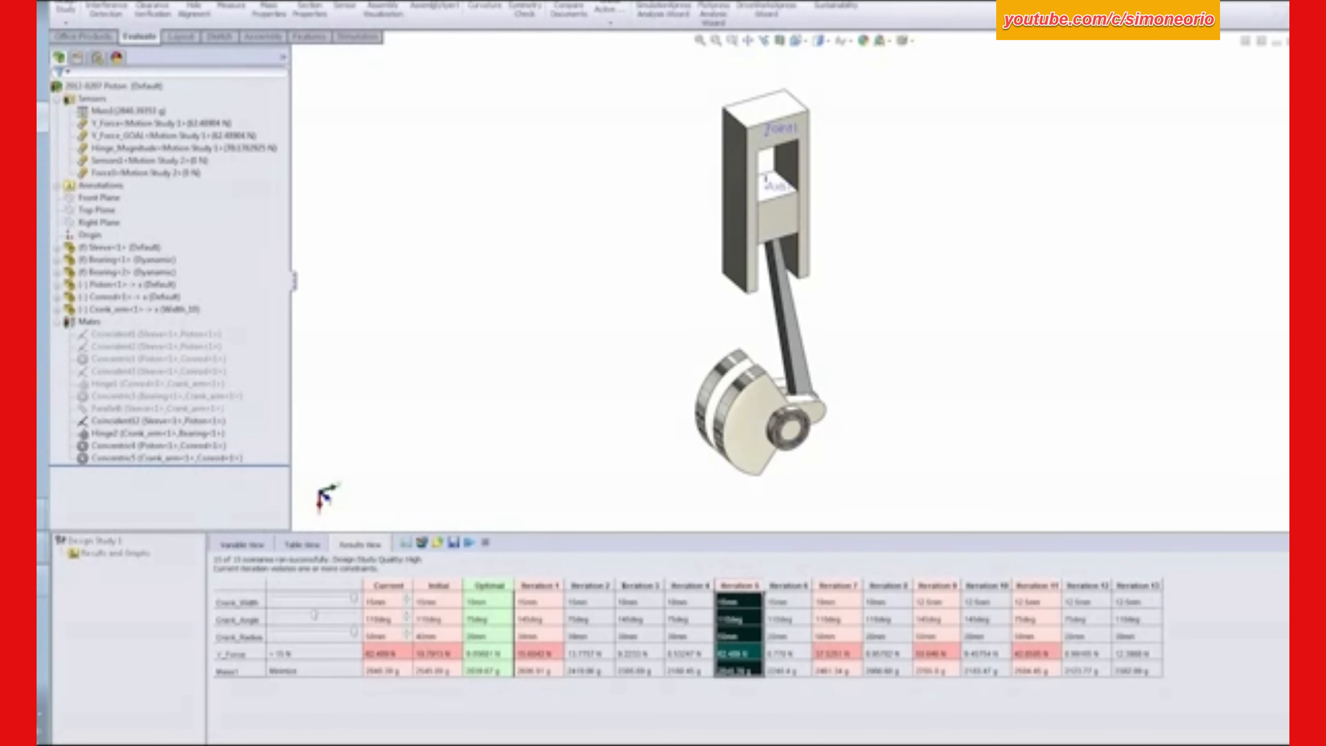
left_click(489, 584)
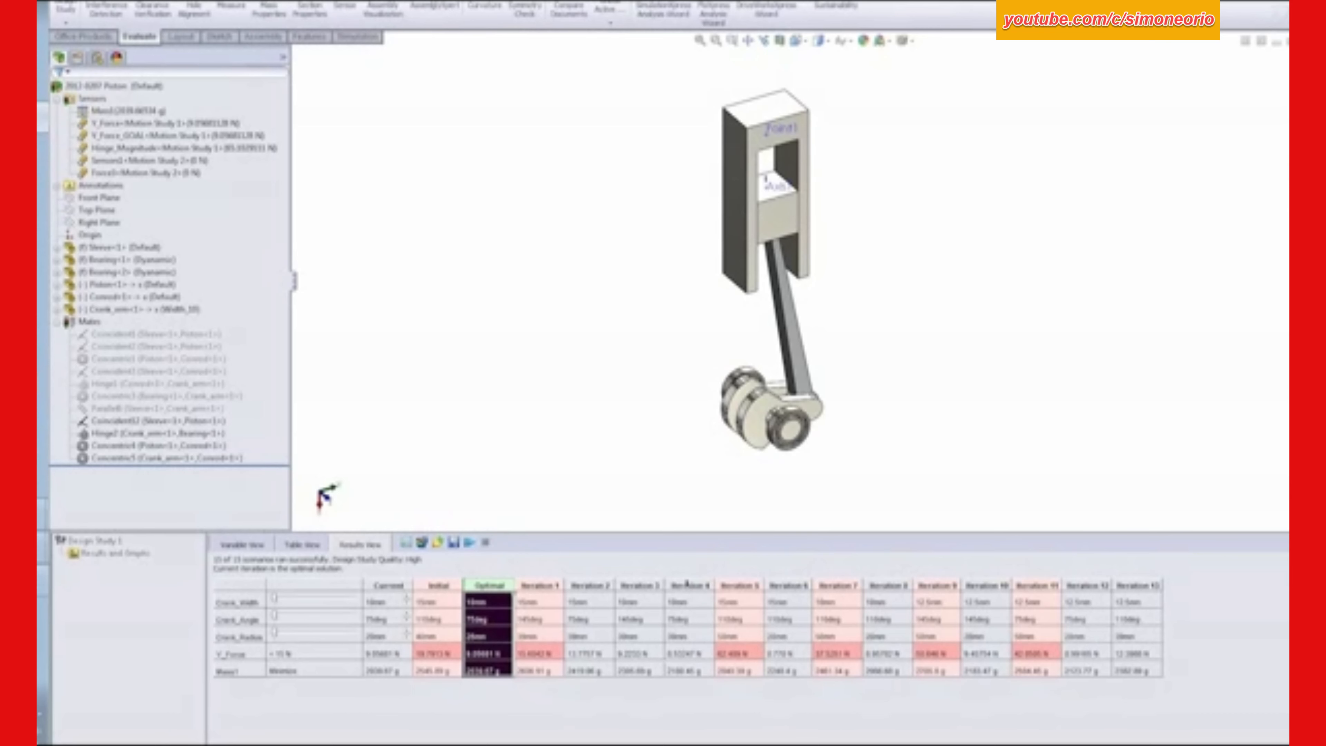
left_click(687, 583)
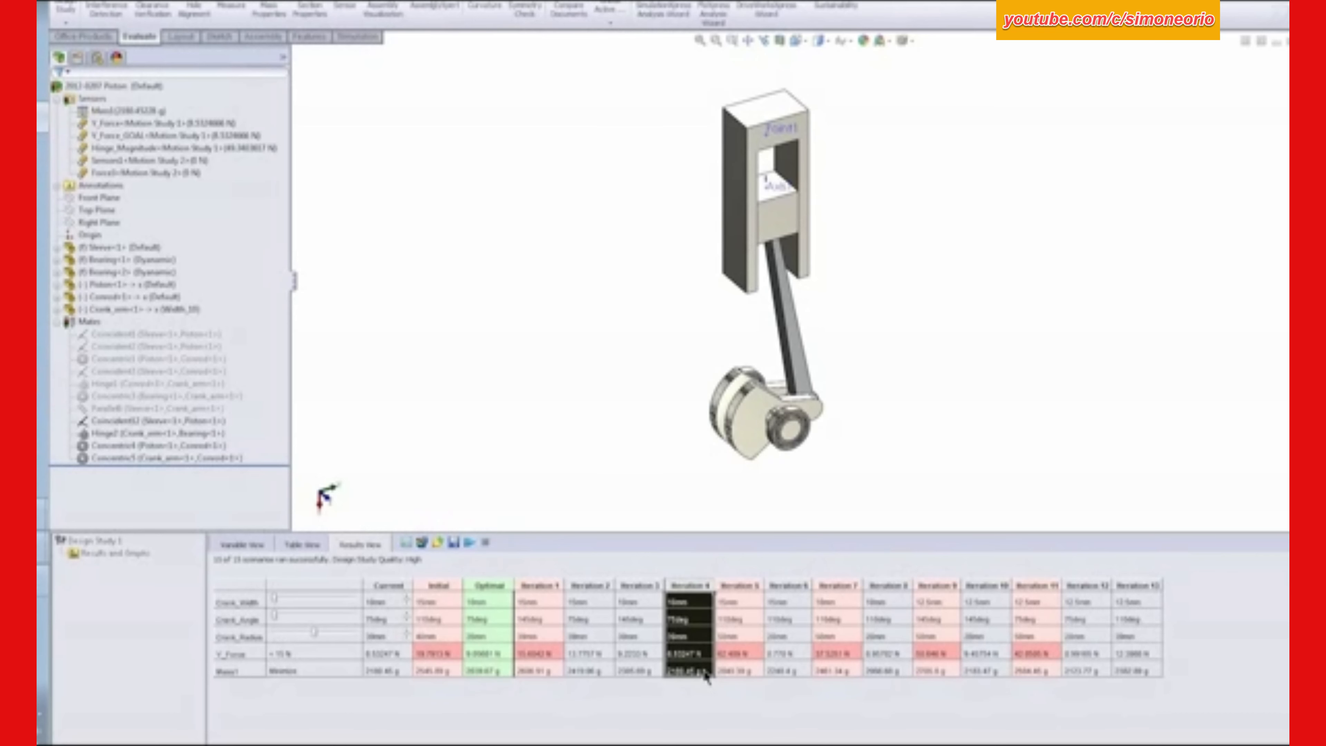
left_click(710, 652)
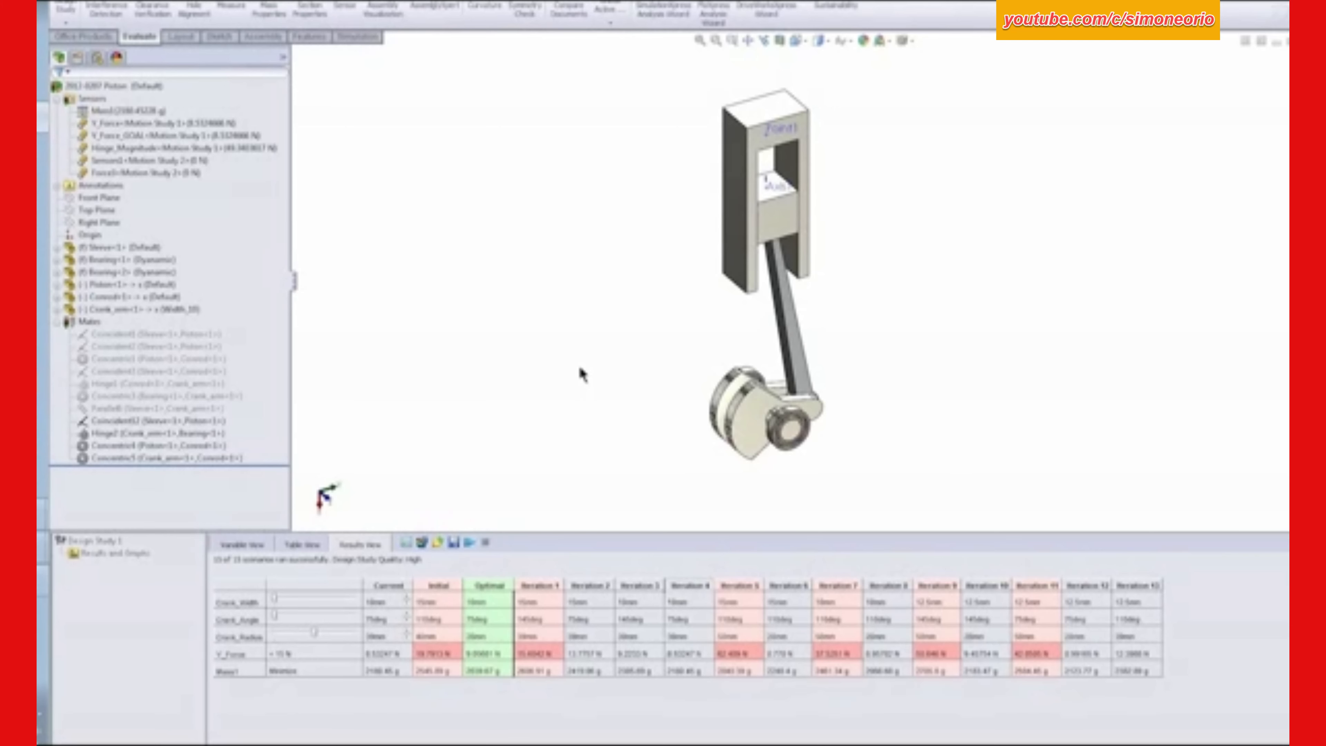
- Restore the model to the Initial scenario from the design study results
left_click(247, 546)
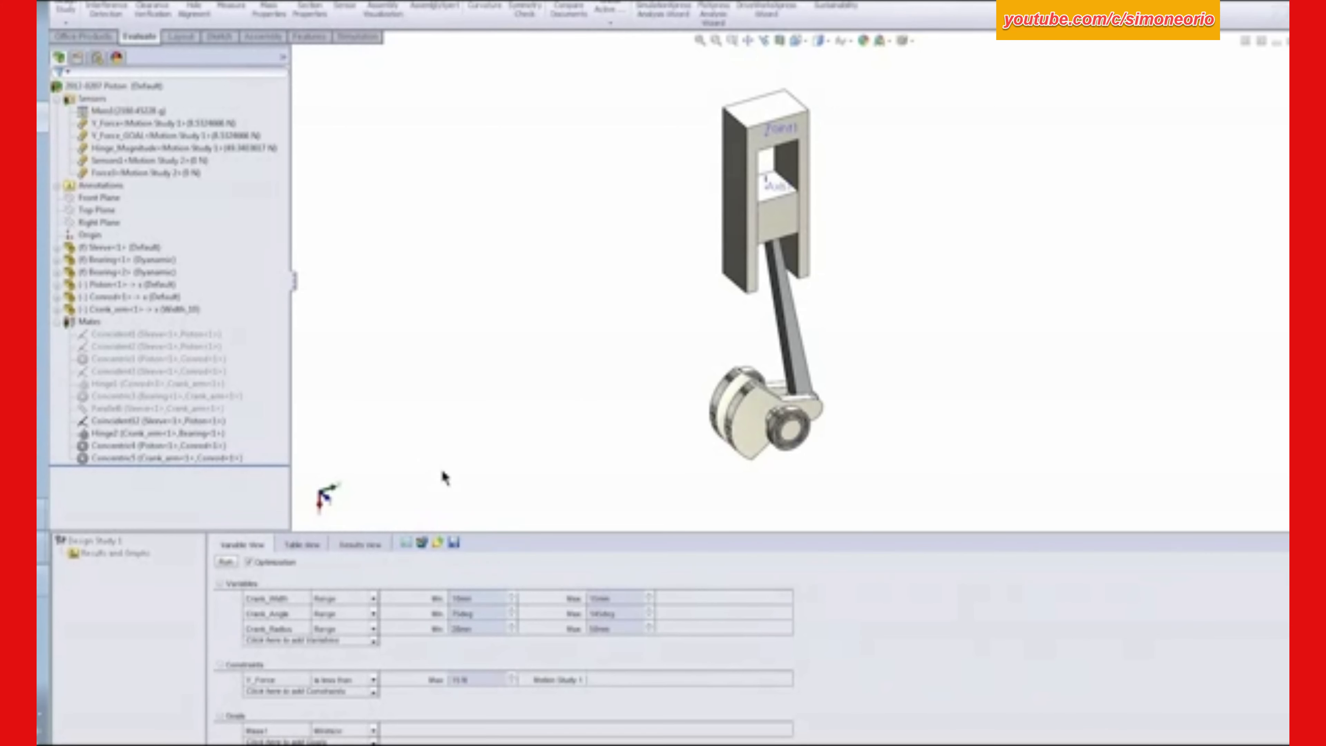
left_click(358, 543)
left_click(439, 586)
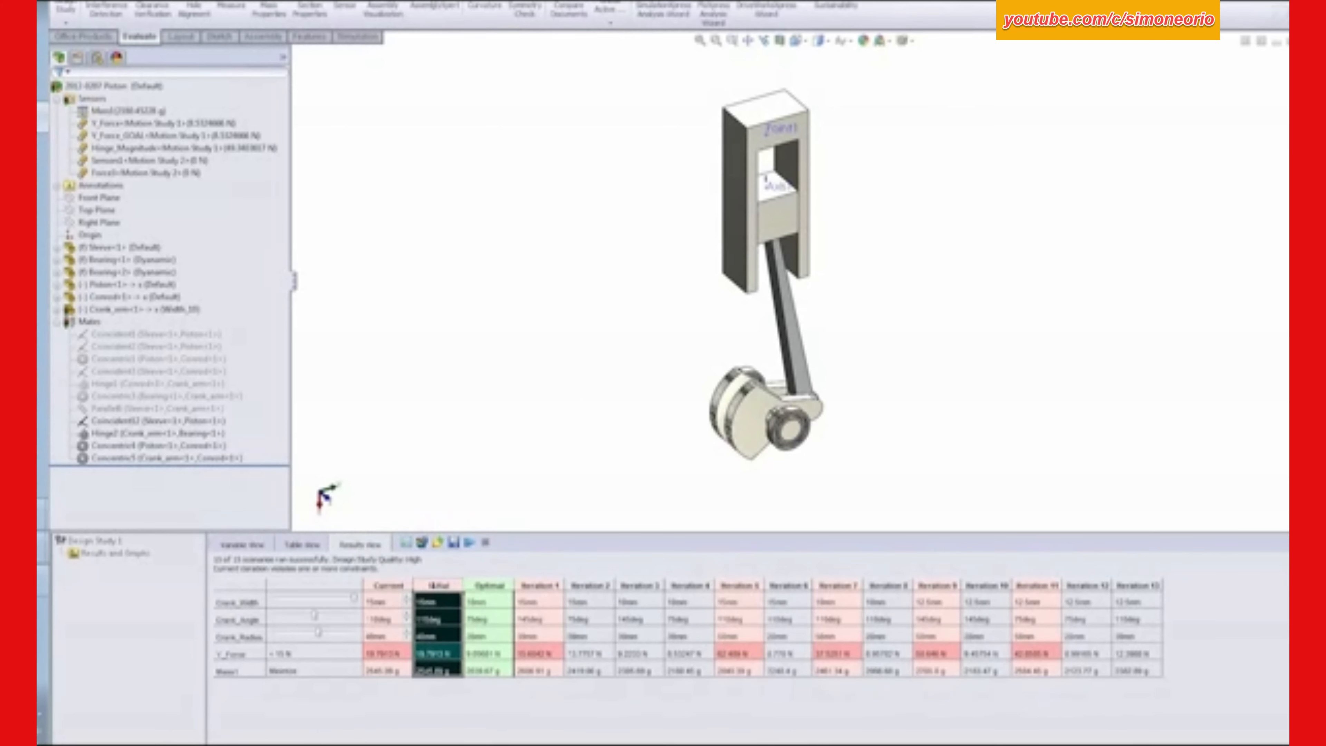
- Add the Y_Force_GOAL sensor as a second design study goal alongside Mass1
left_click(239, 545)
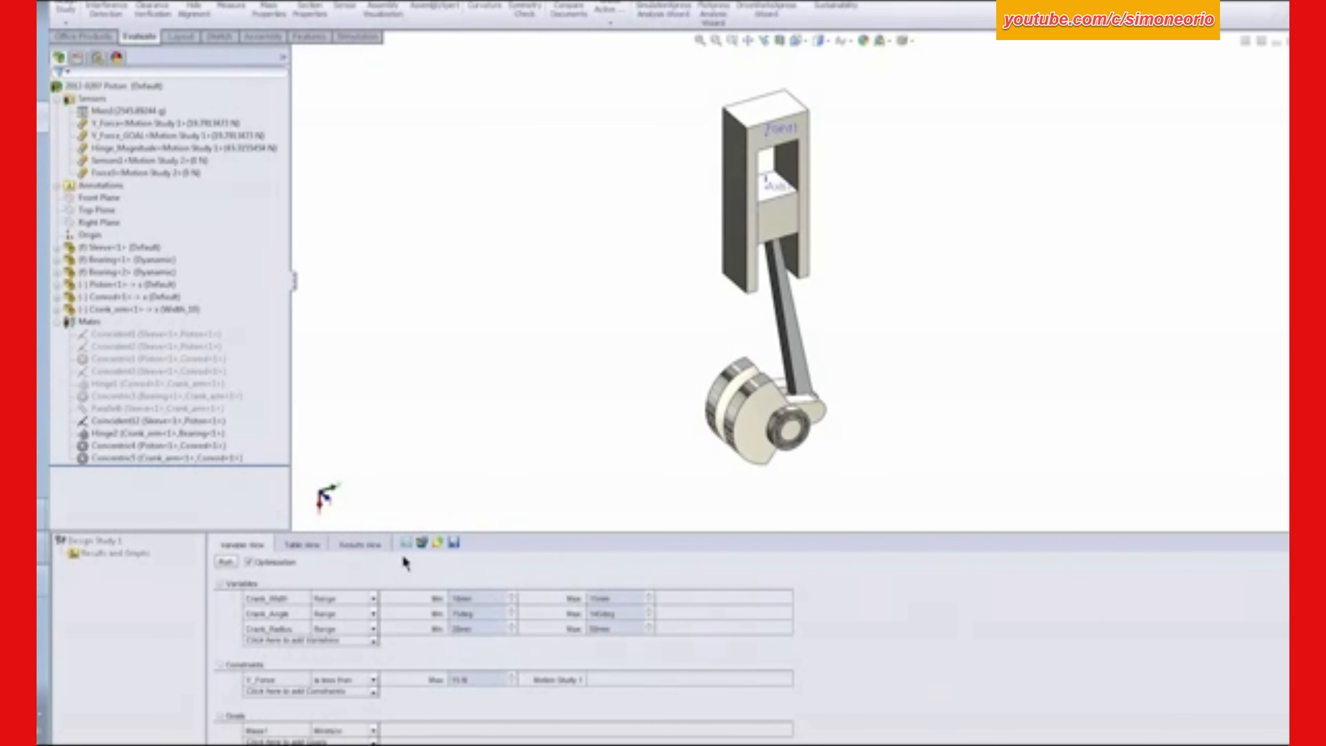
left_click_drag(482, 530, 486, 469)
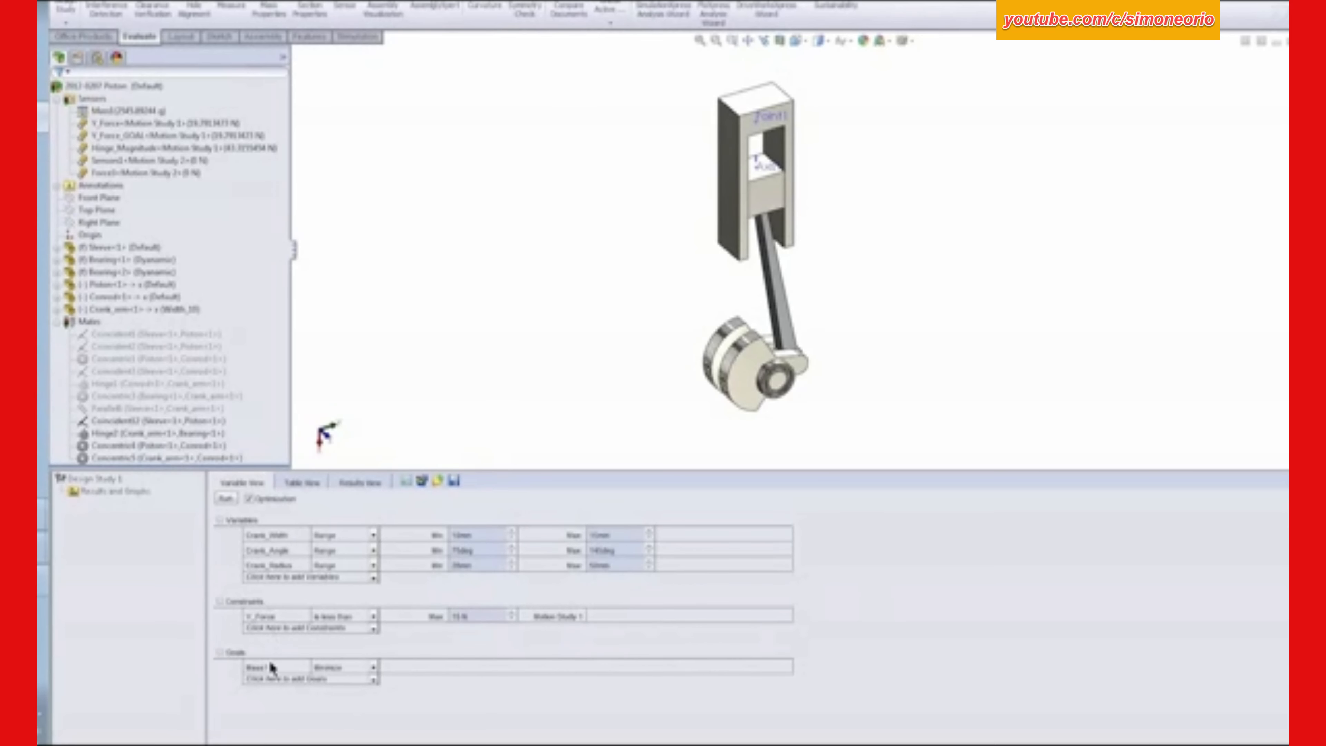
left_click(373, 680)
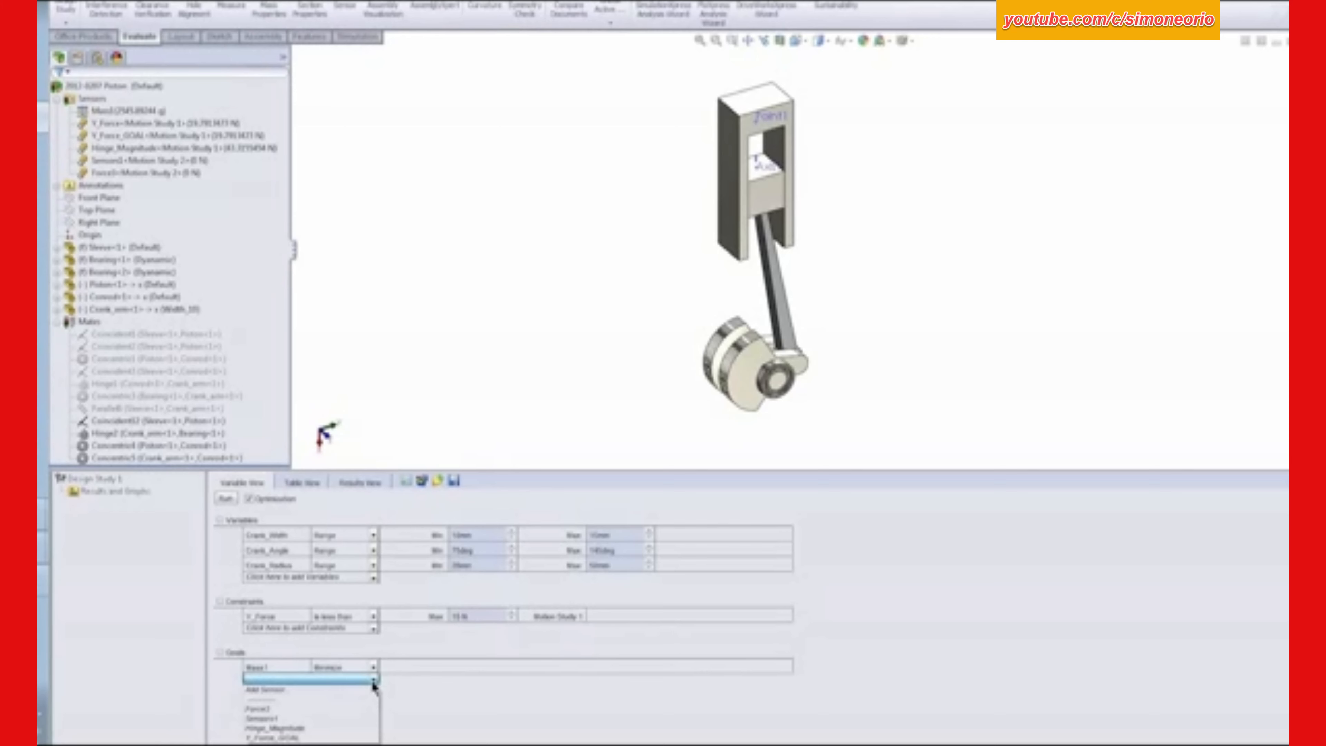
left_click(290, 738)
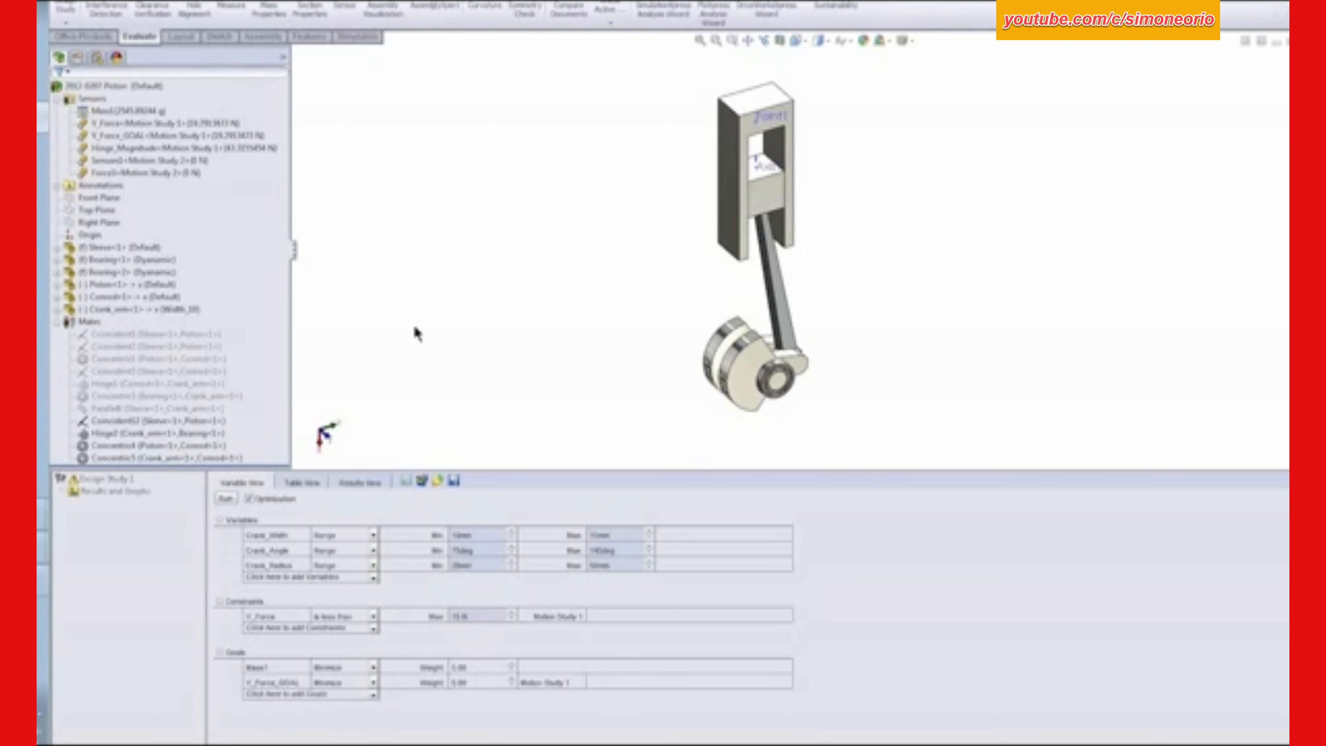
- Recalculate Motion Study 1 for the initial design and run the optimization with both the mass and Y-force goals
left_click(141, 744)
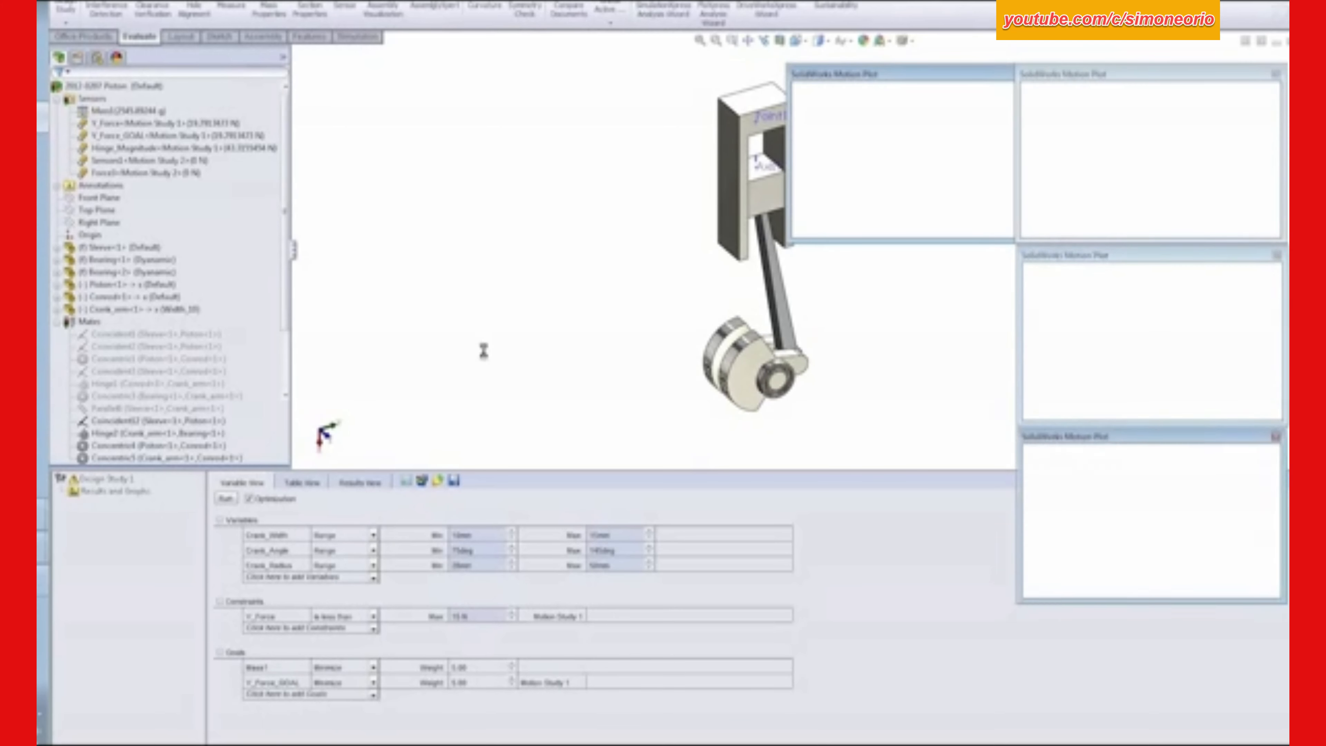
left_click(140, 411)
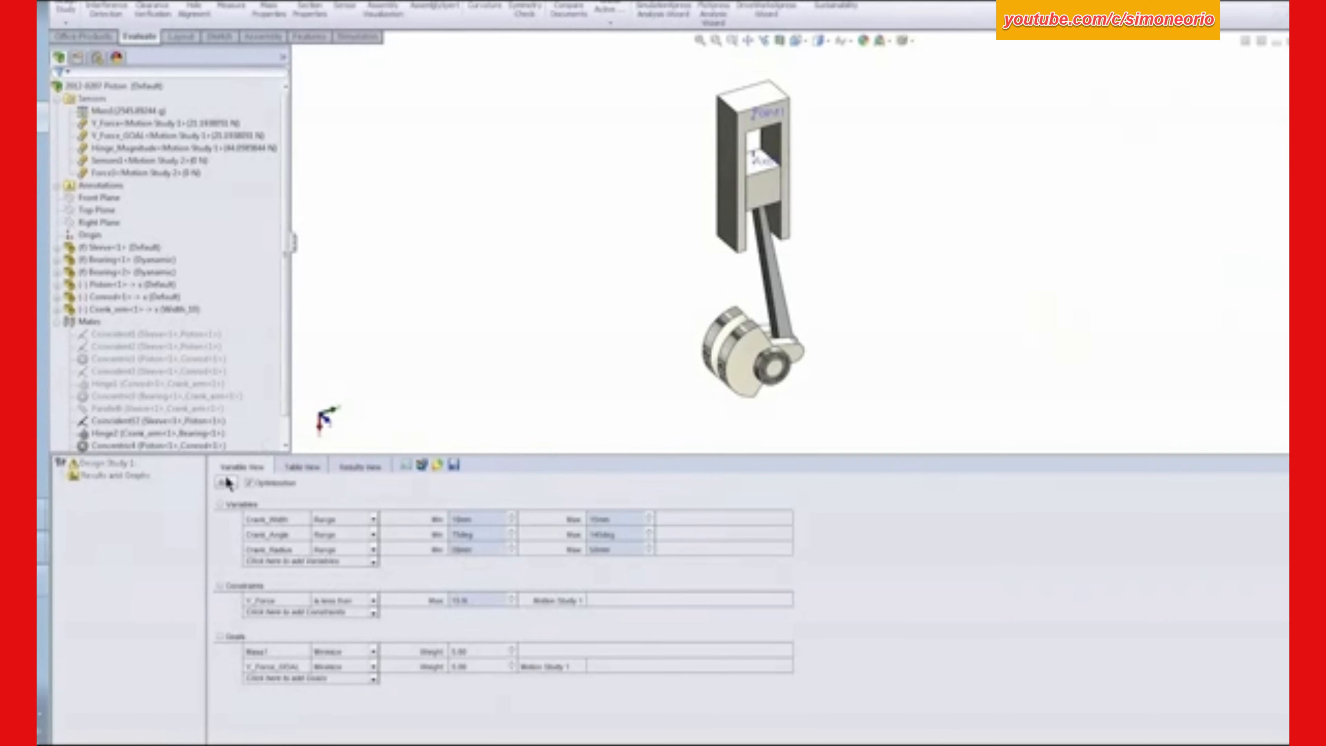
left_click(225, 483)
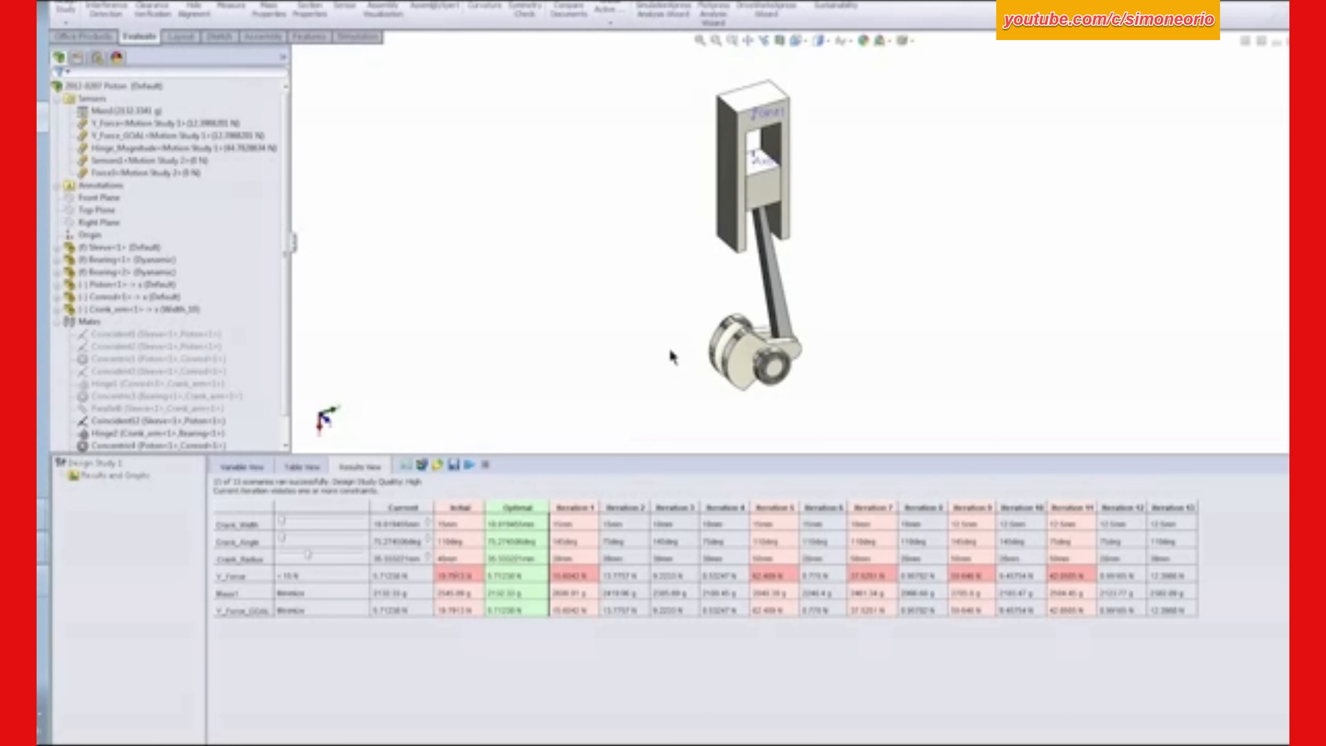
- Apply the Optimal scenario to the crank and recalculate Motion Study 1 to update the hinge force plots
left_click(737, 357)
left_click(524, 506)
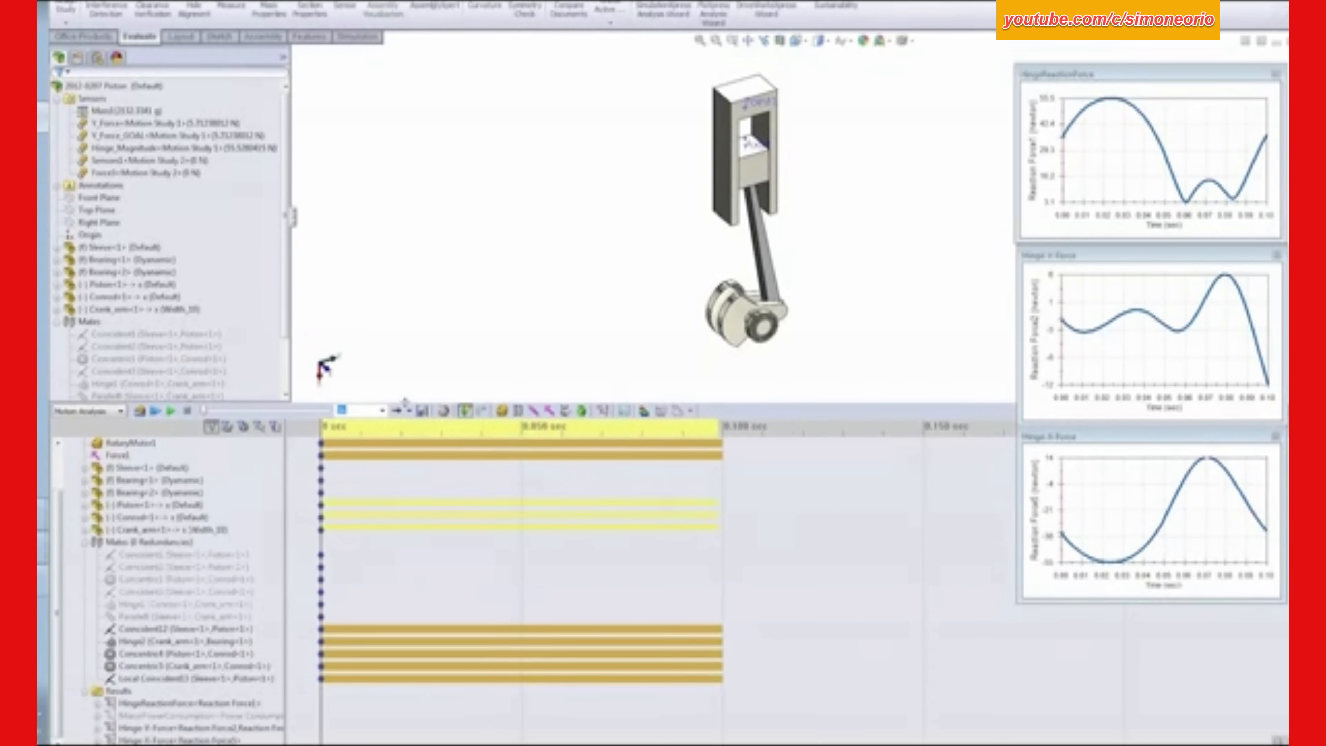
left_click(140, 410)
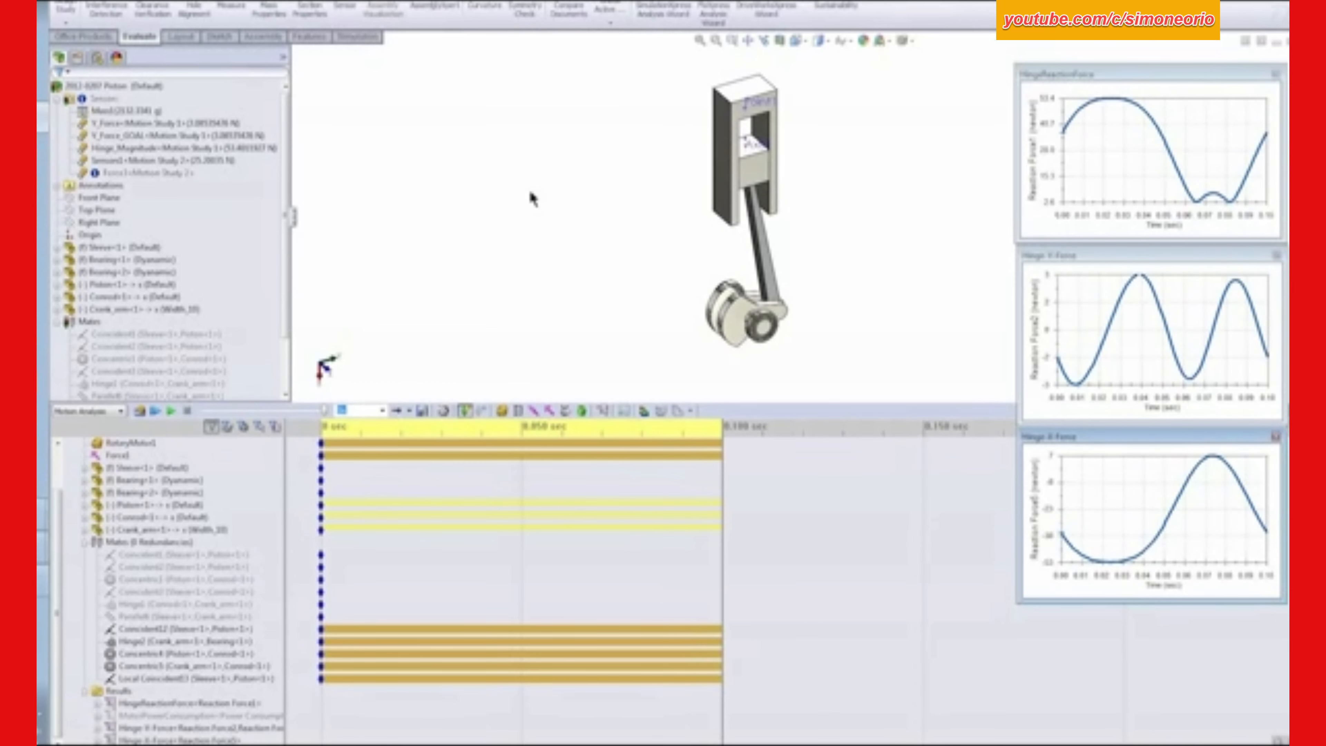
- Switch to the PowerPoint slide show, review the Optimization Results table, and return to SolidWorks
key("alt+Tab")
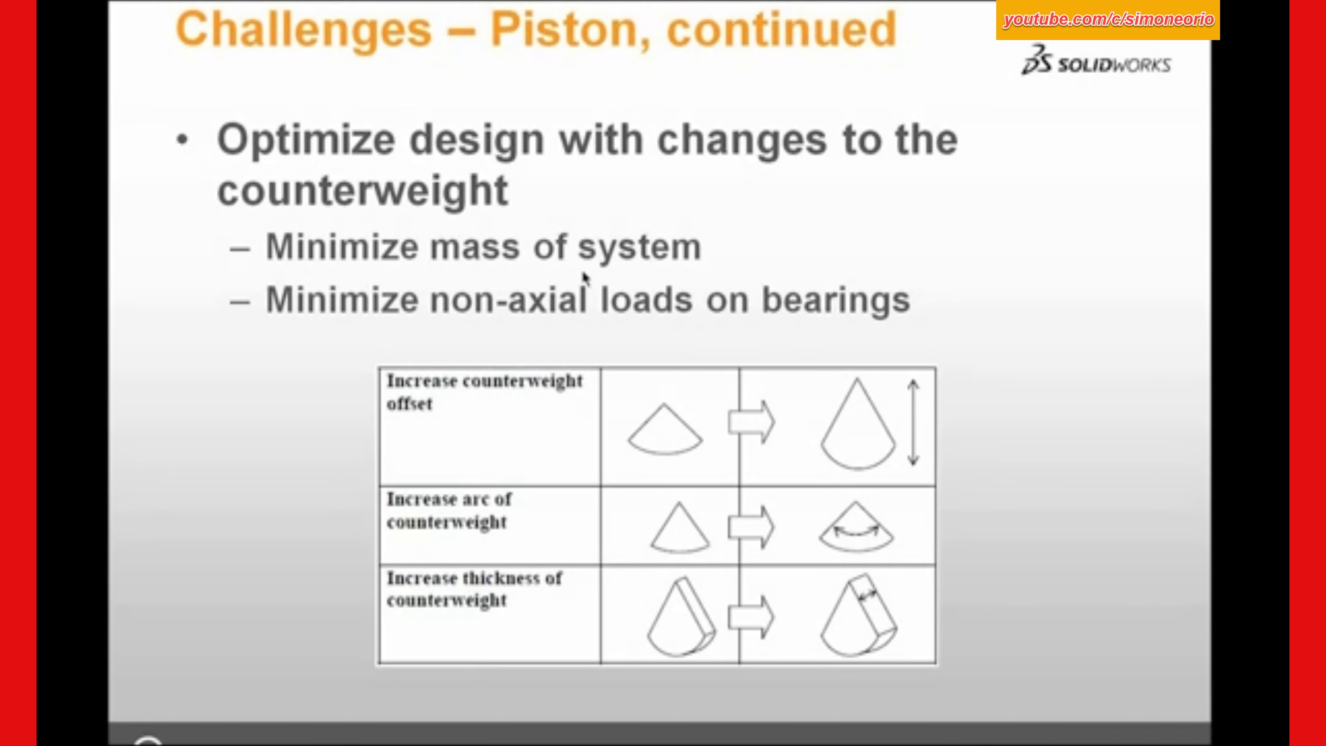
left_click(585, 262)
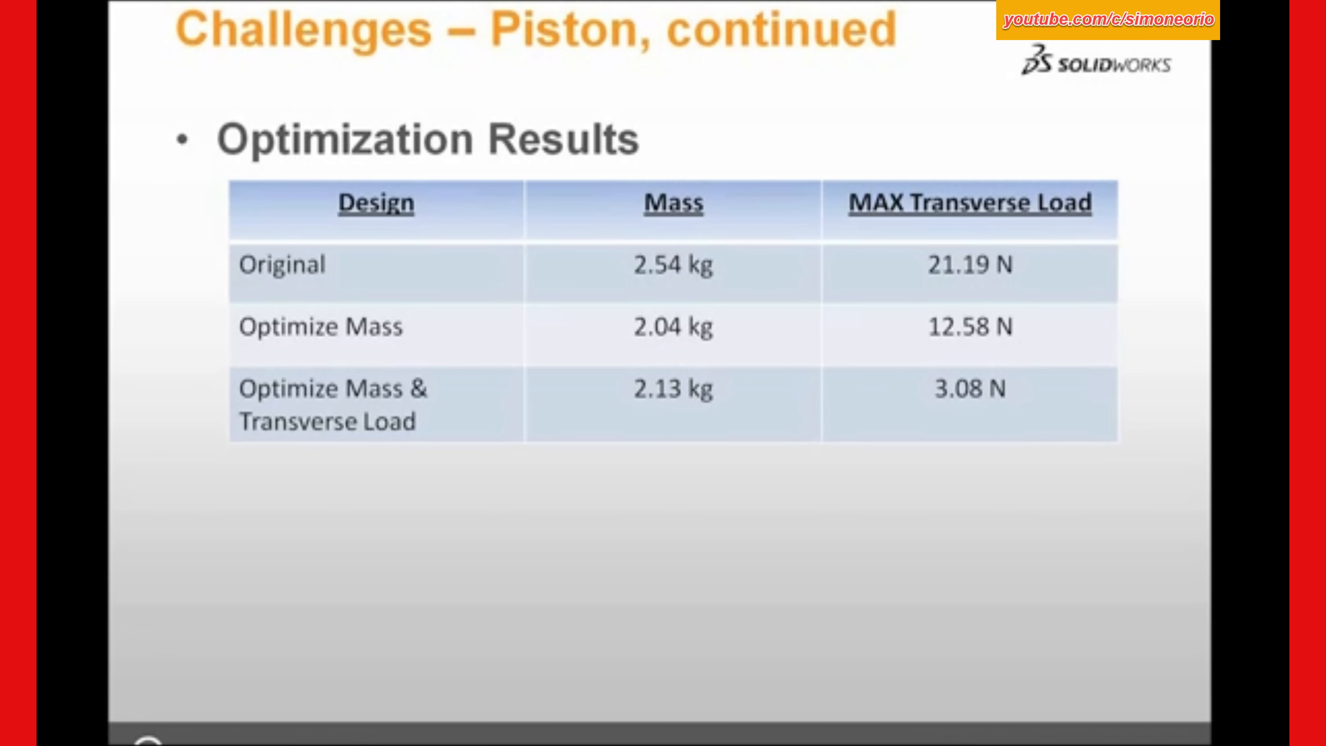
key("alt+Tab")
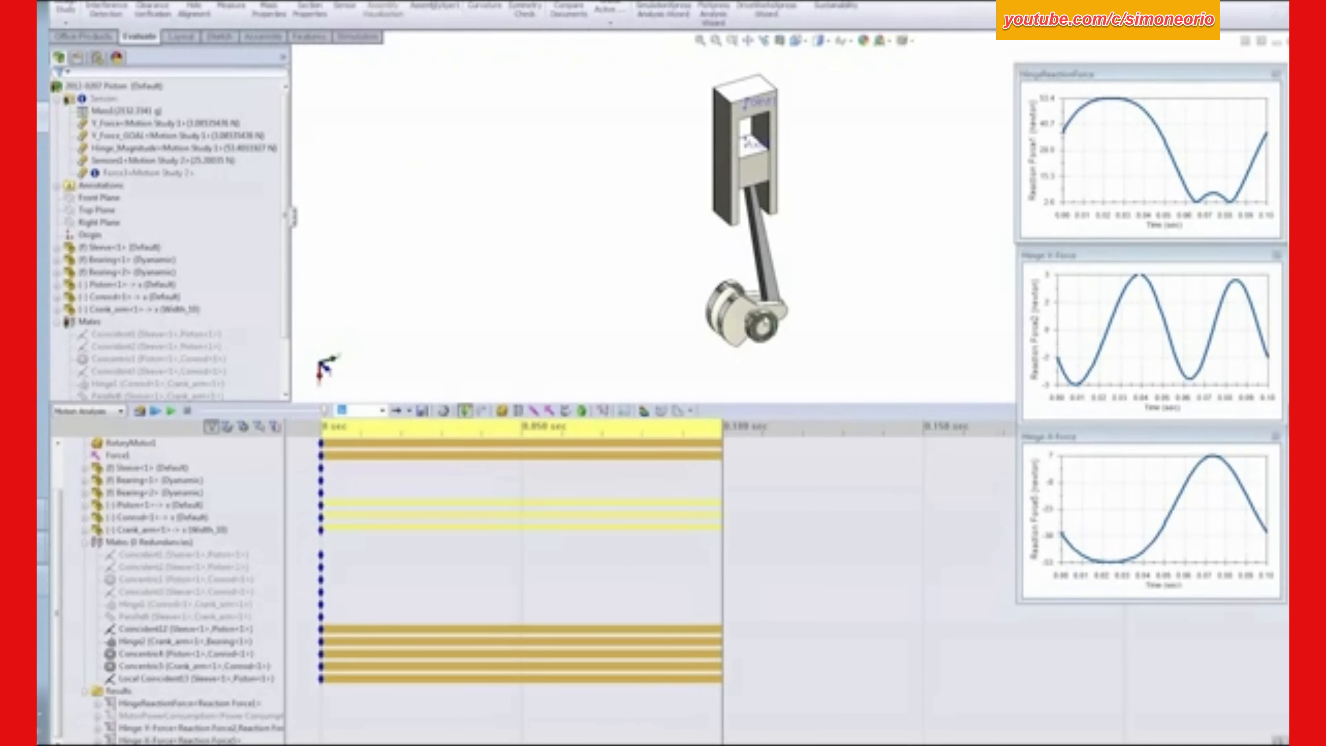
- Examine the optimized piston assembly and the motion study's RotaryMotor1, and switch to the PowerPoint slide show
middle_click_drag(820, 315, 813, 263)
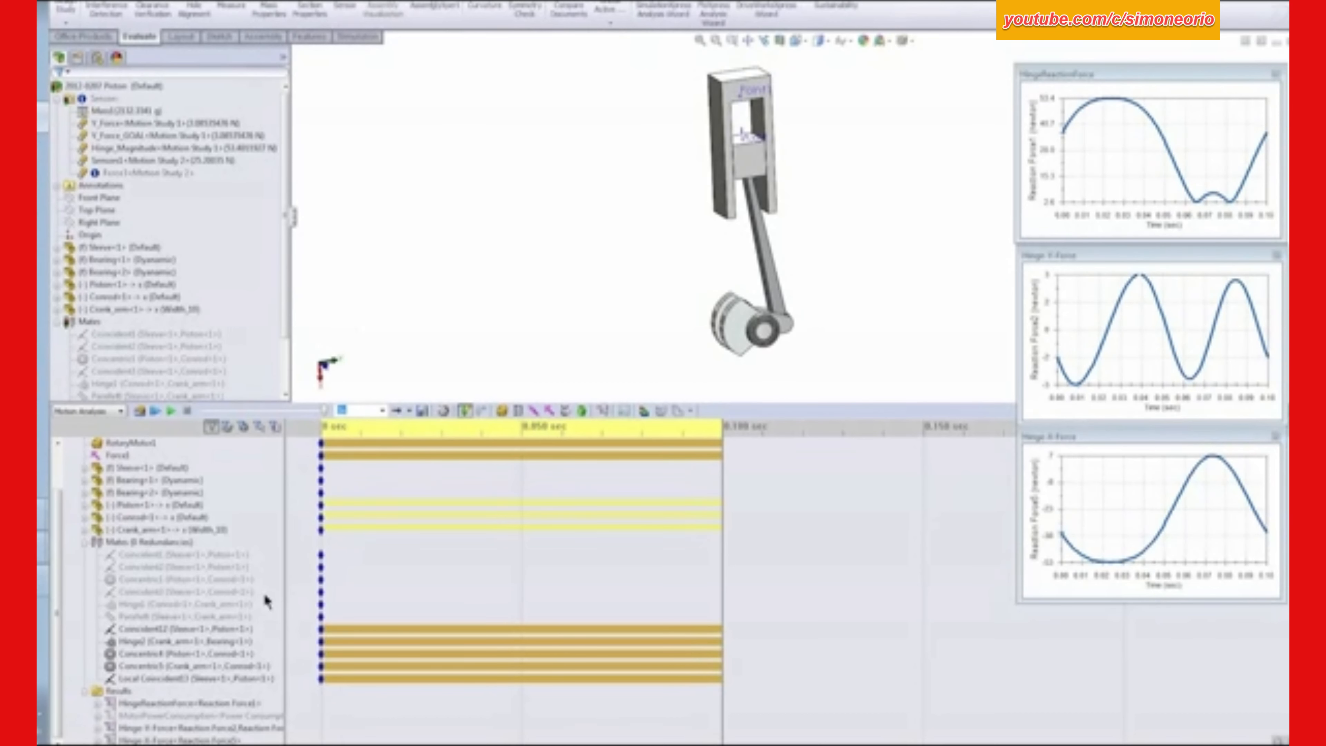
left_click(130, 443)
key("alt+Tab")
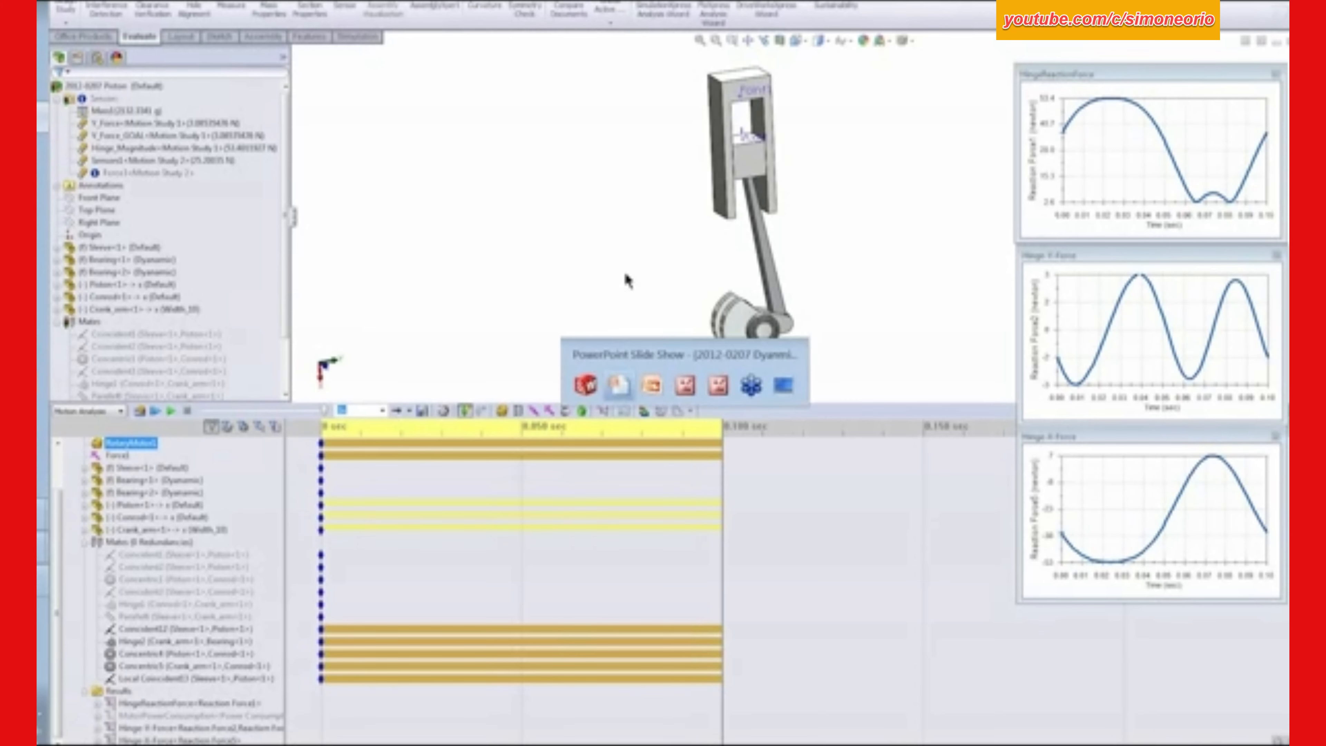